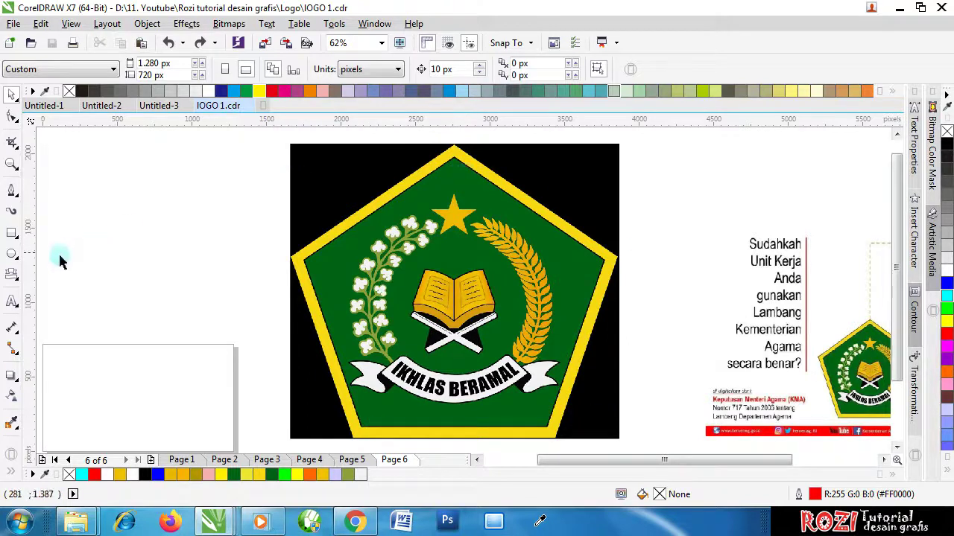
# Step: Draw a five-sided polygon about 1355 × 1289 px beside the logo image, overlapping its edge, and shift it slightly down
pyautogui.click(19, 282)
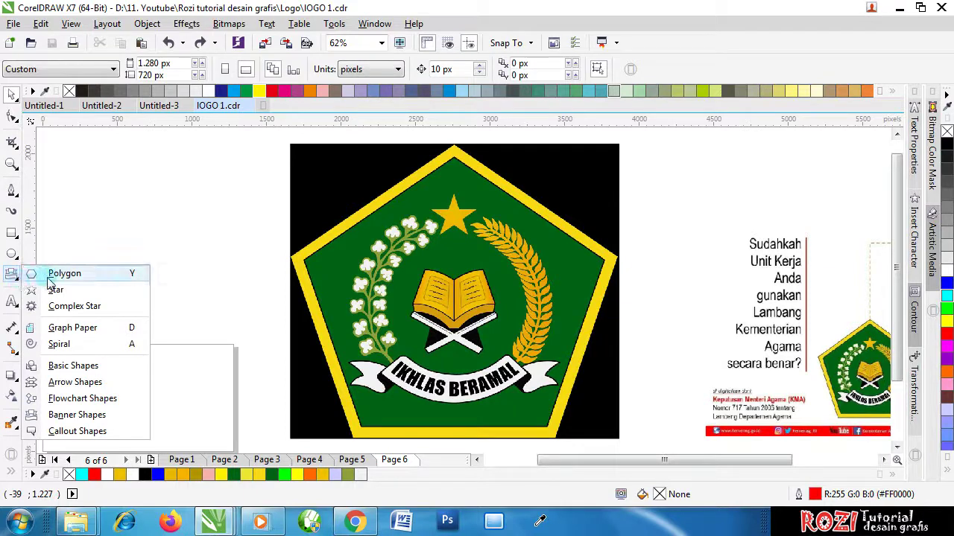
pyautogui.click(52, 276)
pyautogui.moveTo(127, 166); pyautogui.dragTo(298, 375)
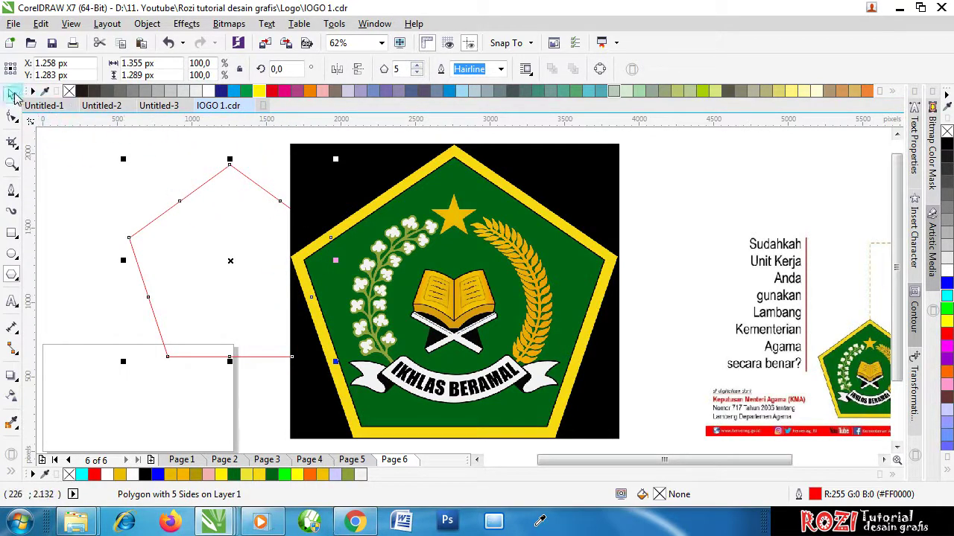
pyautogui.click(13, 95)
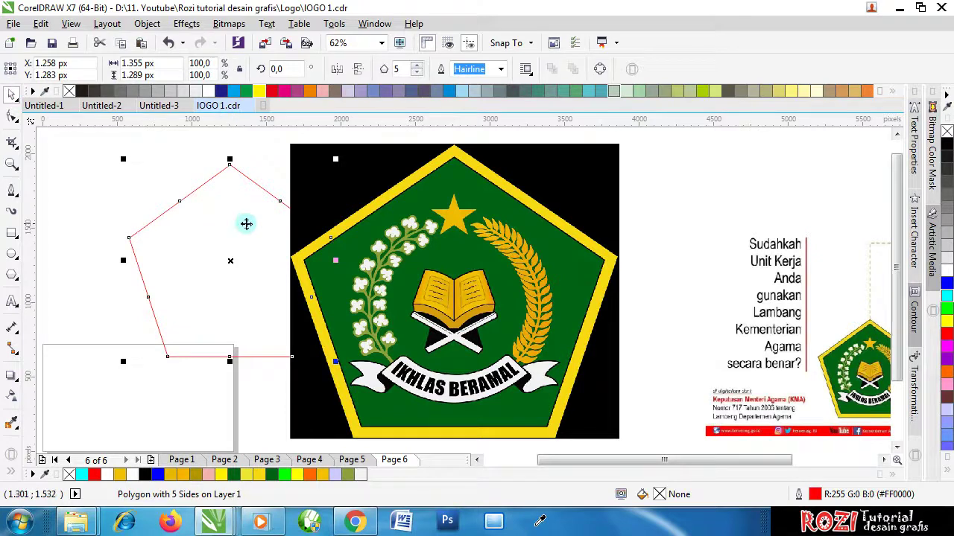
pyautogui.moveTo(252, 223); pyautogui.dragTo(247, 250)
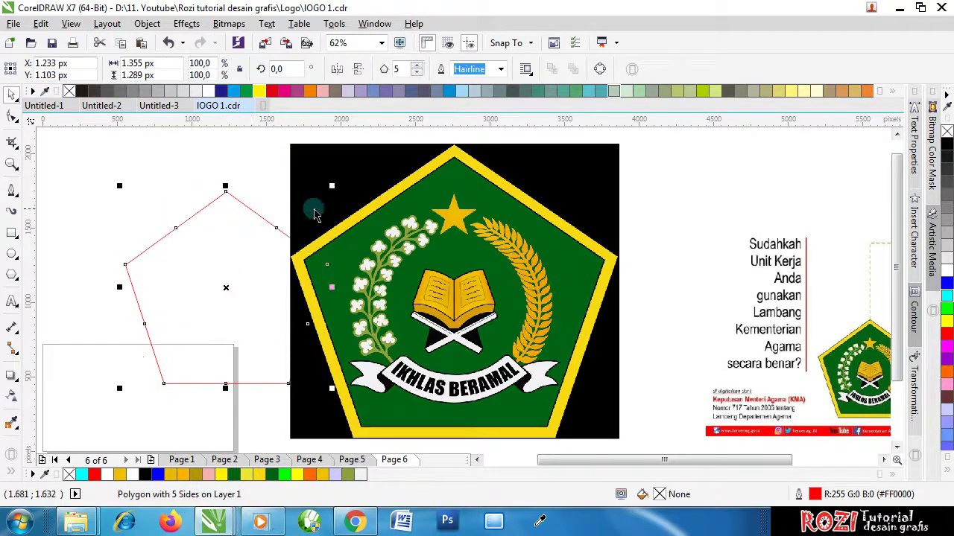
# Step: Order the logo bitmap behind the red pentagon outline
pyautogui.click(376, 170)
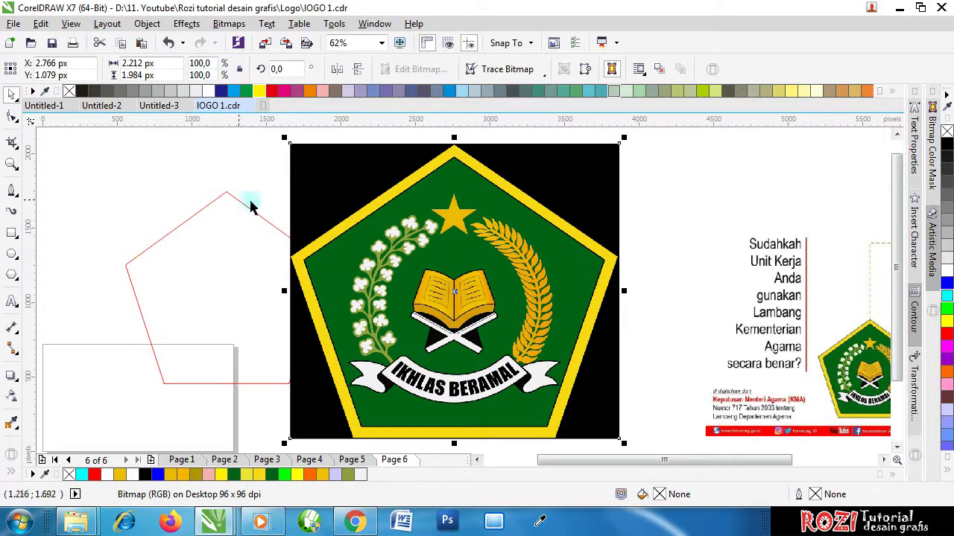
pyautogui.rightClick(348, 192)
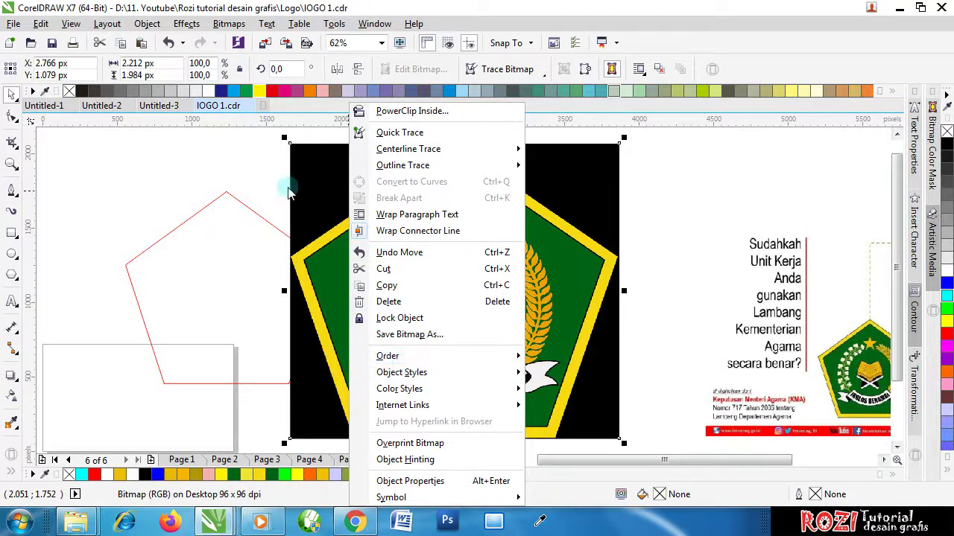
pyautogui.click(255, 170)
pyautogui.click(233, 164)
pyautogui.click(360, 164)
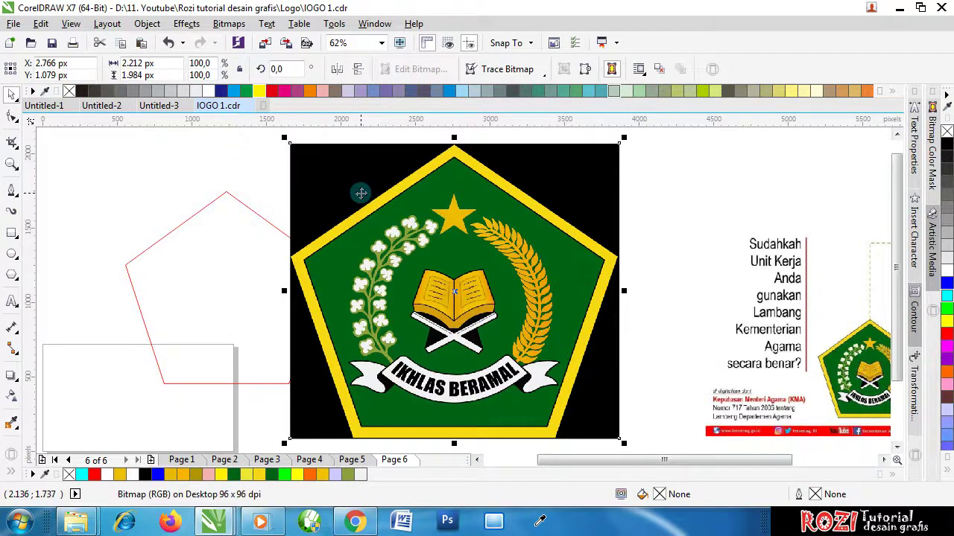
pyautogui.rightClick(361, 193)
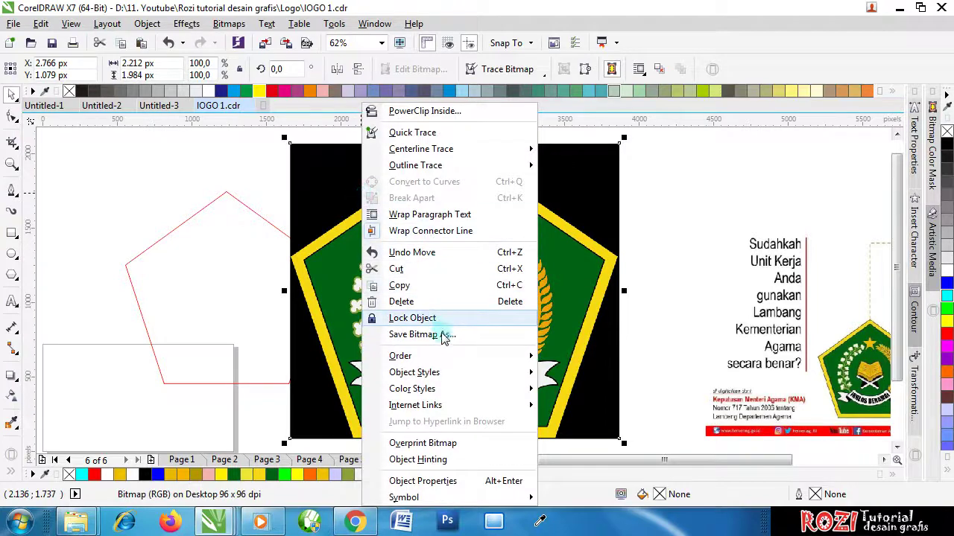
pyautogui.moveTo(447, 359)
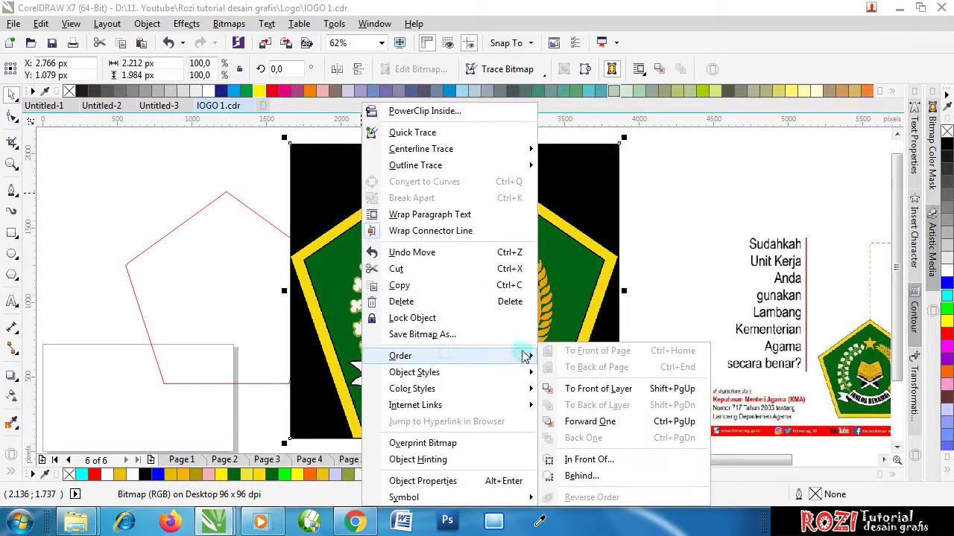
pyautogui.click(581, 477)
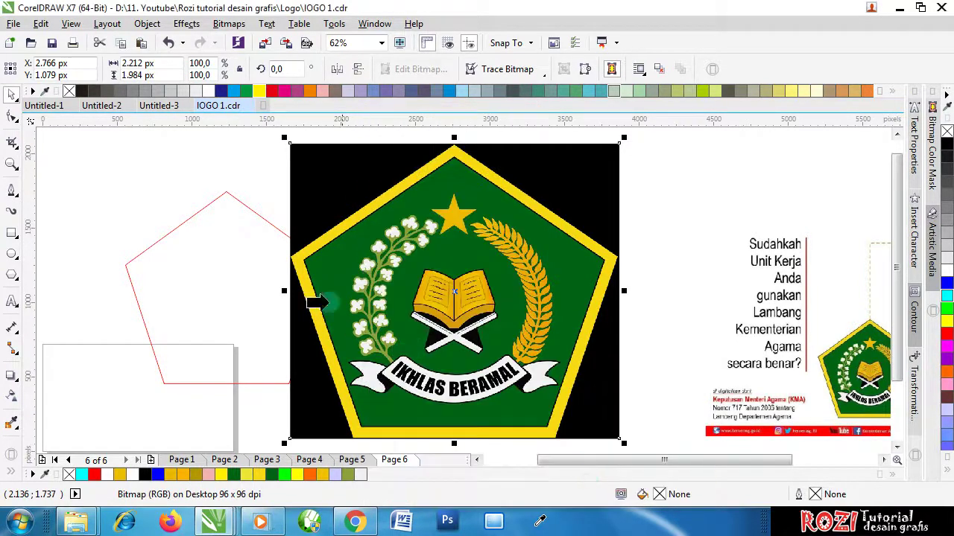
pyautogui.click(233, 198)
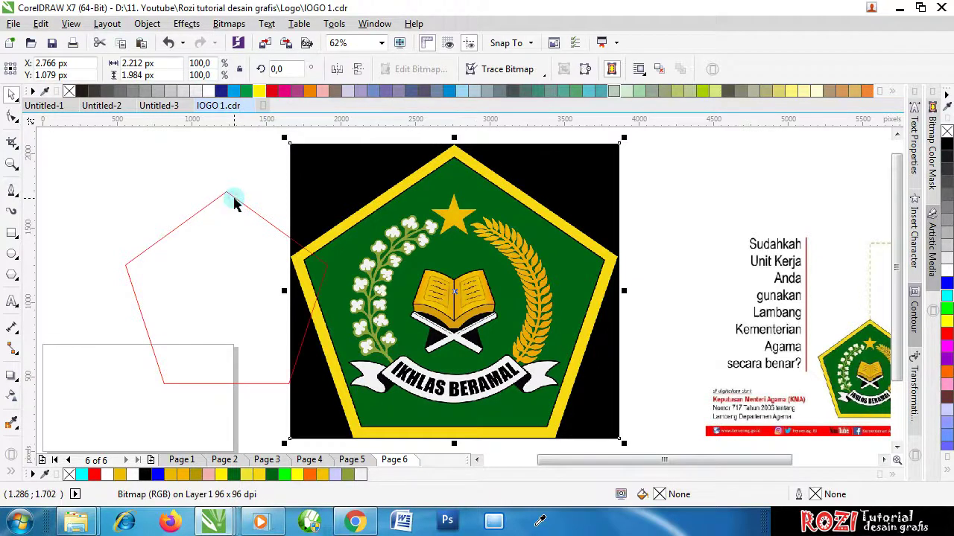
# Step: Move the pentagon outline over the logo and enlarge it proportionally to about 2050 × 1950 px
pyautogui.click(207, 243)
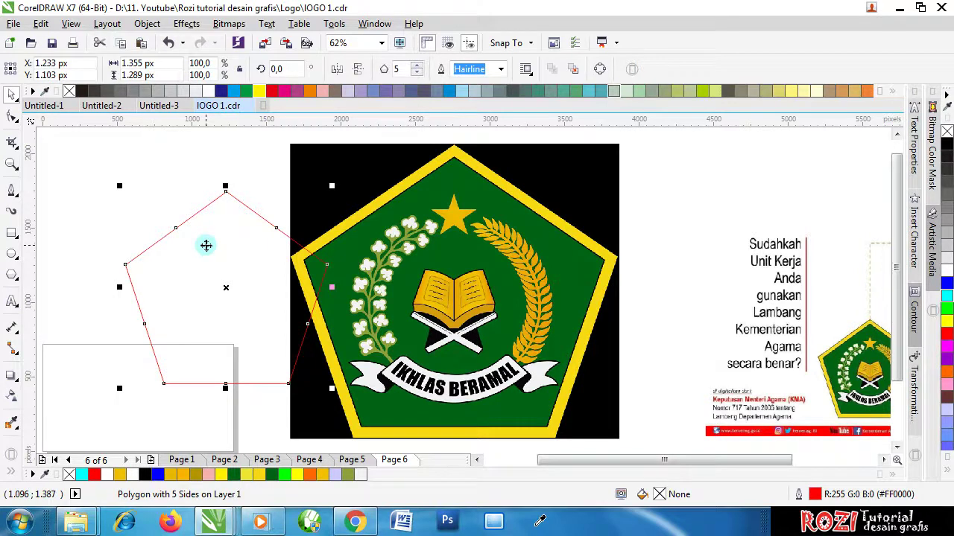
pyautogui.moveTo(206, 245); pyautogui.dragTo(383, 203)
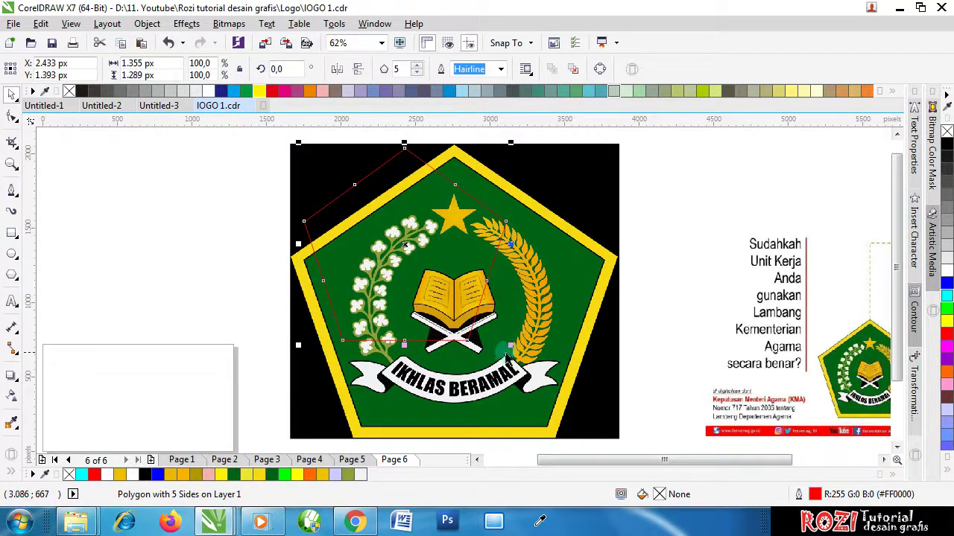
pyautogui.moveTo(509, 344); pyautogui.dragTo(614, 440)
pyautogui.scroll(5, 460, 141)
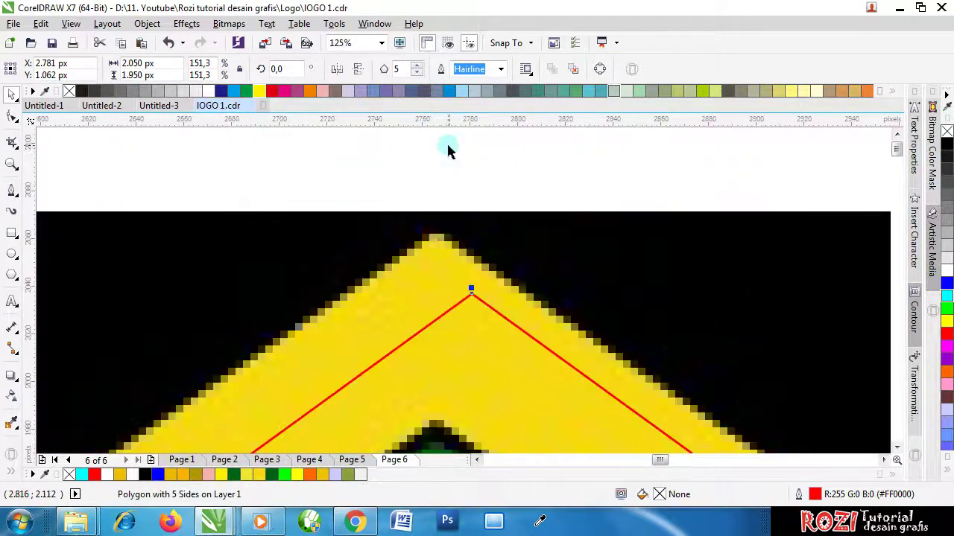
# Step: Move the pentagon outline so its apex meets the tip of the logo's inner green pentagon
pyautogui.moveTo(469, 329); pyautogui.dragTo(431, 243)
pyautogui.scroll(-2, 444, 191)
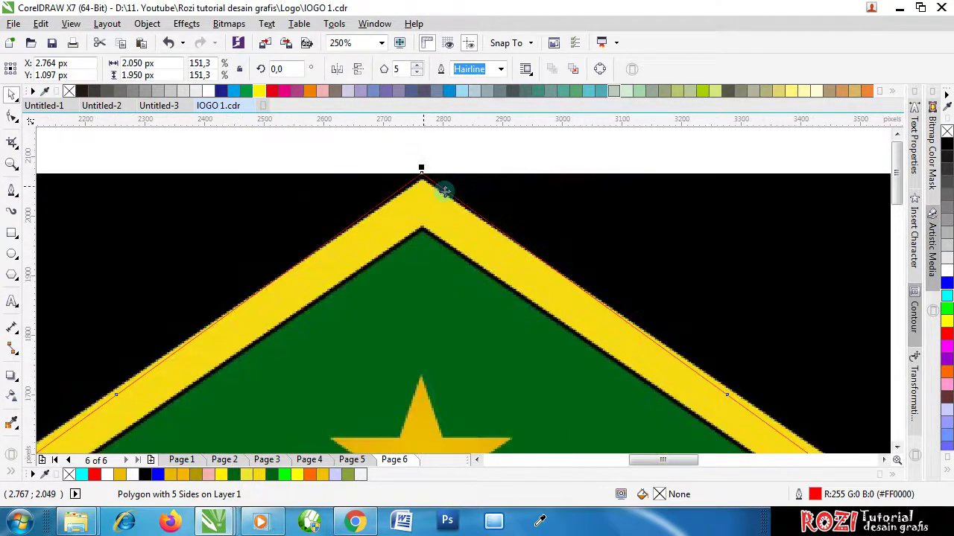
pyautogui.scroll(2, 444, 192)
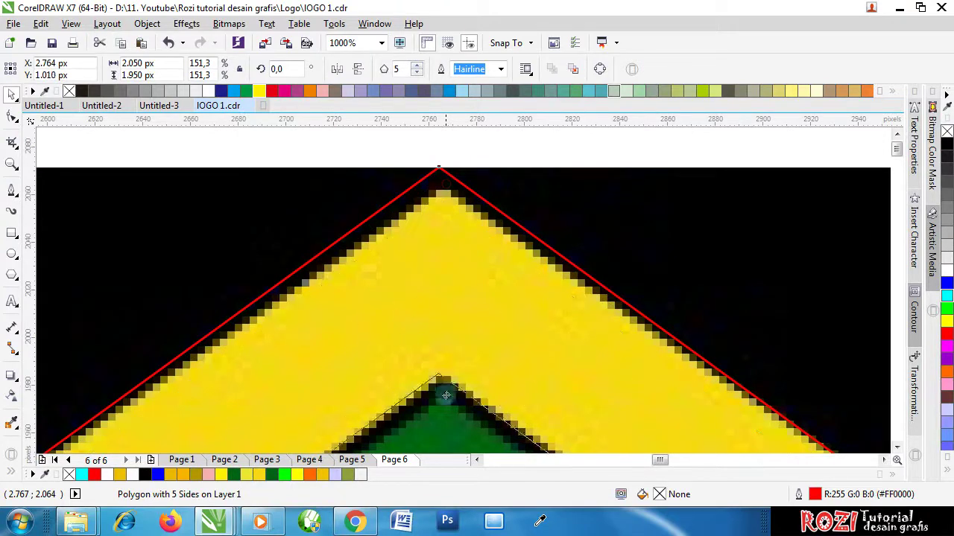
pyautogui.scroll(-5, 426, 224)
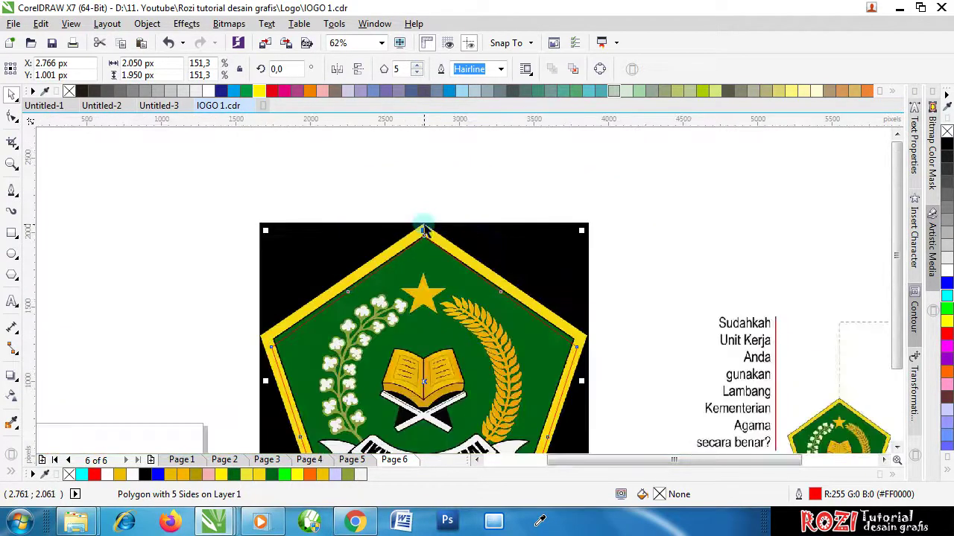
# Step: Shrink the pentagon outline proportionally to about 1895 × 1802 px, bringing its base to the green area's lower edge
pyautogui.scroll(2, 460, 370)
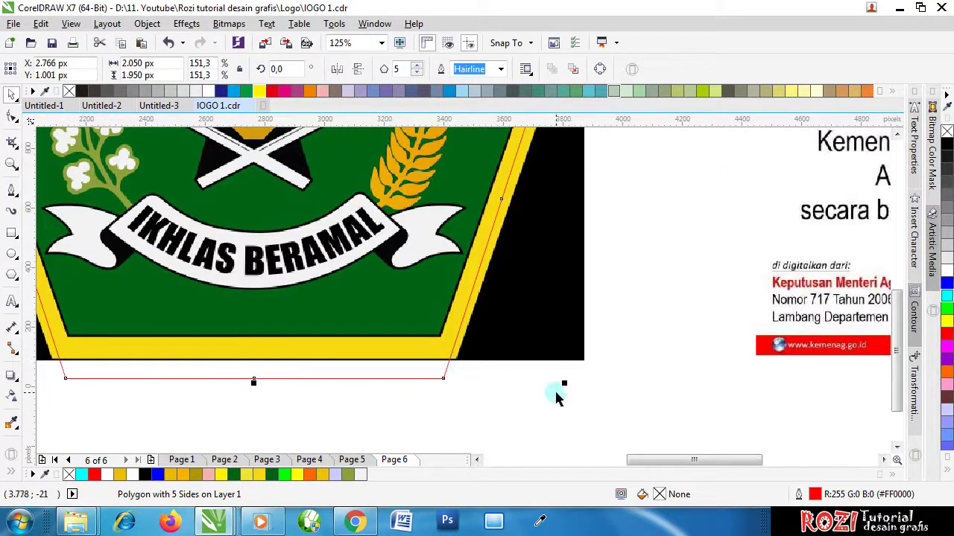
pyautogui.moveTo(565, 387); pyautogui.dragTo(532, 343)
pyautogui.scroll(3, 405, 334)
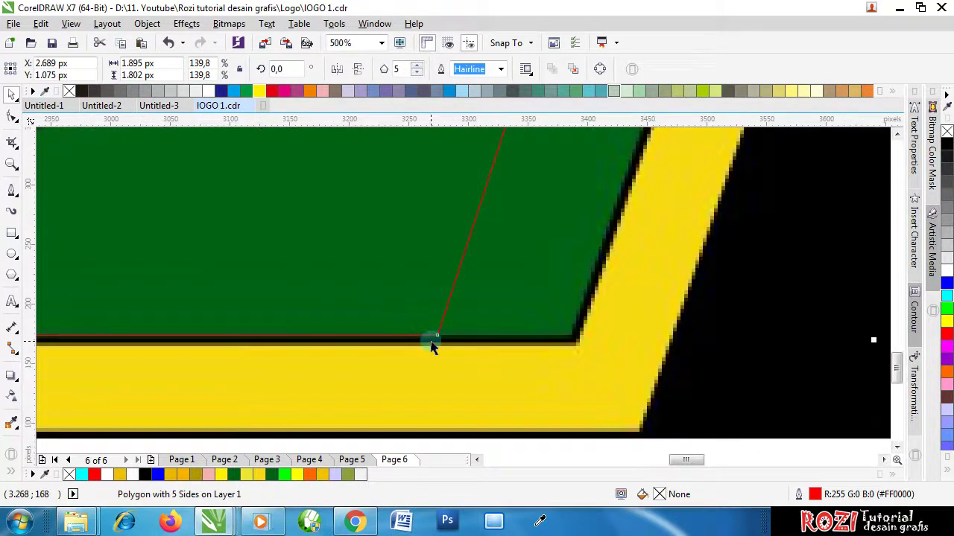
pyautogui.scroll(-3, 447, 343)
pyautogui.scroll(3, 468, 340)
pyautogui.moveTo(722, 337)
pyautogui.mouseDown()
pyautogui.moveTo(708, 324)
pyautogui.moveTo(734, 341)
pyautogui.mouseUp()
pyautogui.scroll(-5, 630, 326)
# Step: Shift the resized pentagon outline sideways so its apex is centred on the green area's upper tip
pyautogui.scroll(4, 426, 170)
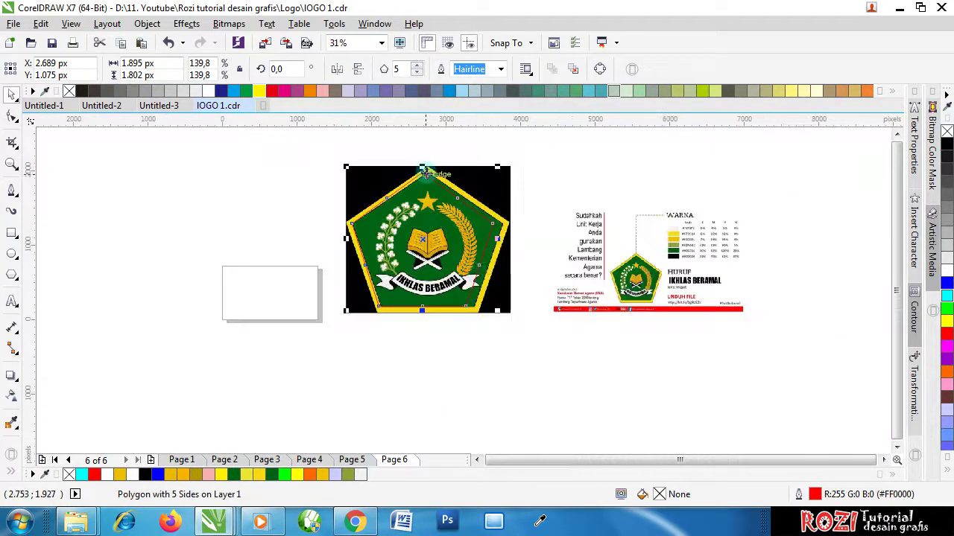
pyautogui.scroll(2, 426, 170)
pyautogui.moveTo(399, 273); pyautogui.dragTo(490, 278)
pyautogui.scroll(6, 472, 245)
pyautogui.moveTo(412, 282); pyautogui.dragTo(415, 291)
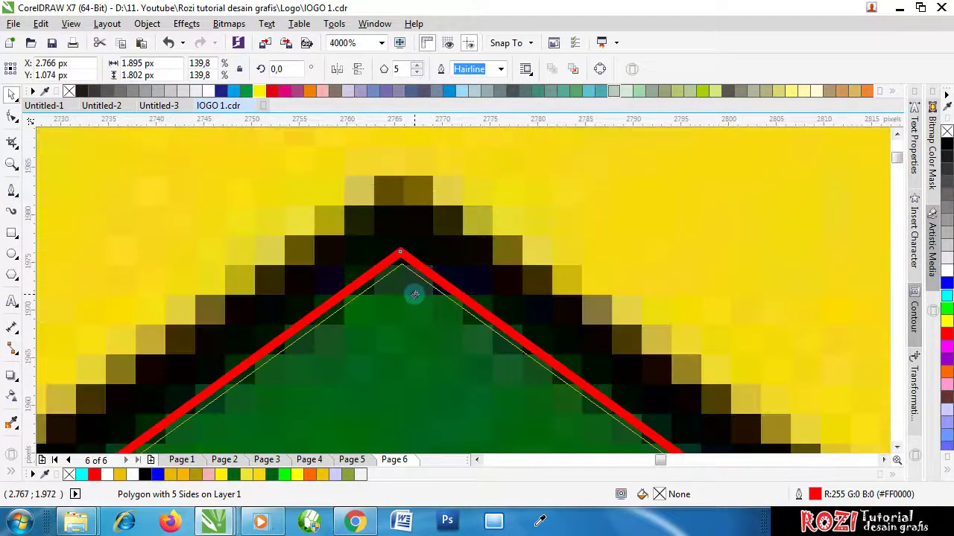
pyautogui.scroll(-6, 421, 251)
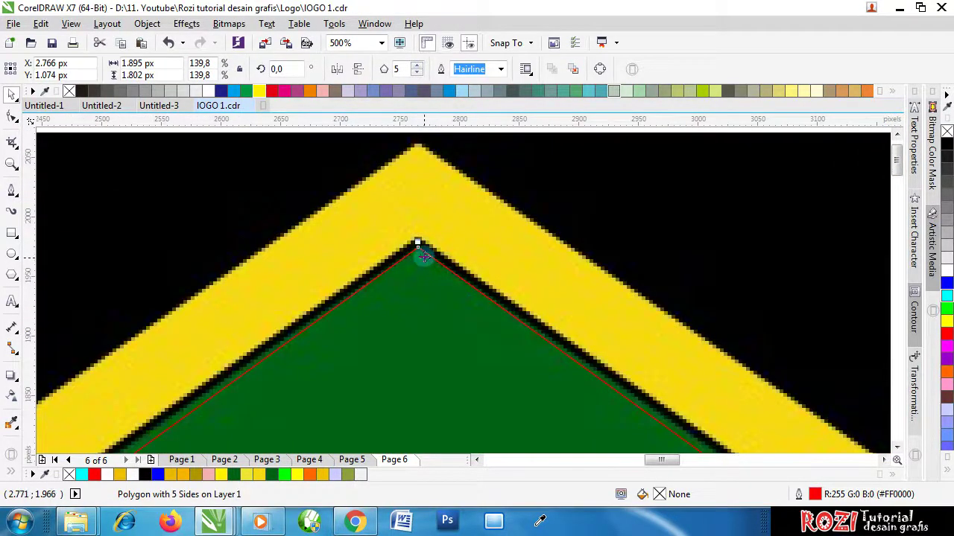
pyautogui.moveTo(419, 248); pyautogui.dragTo(420, 253)
pyautogui.scroll(4, 420, 250)
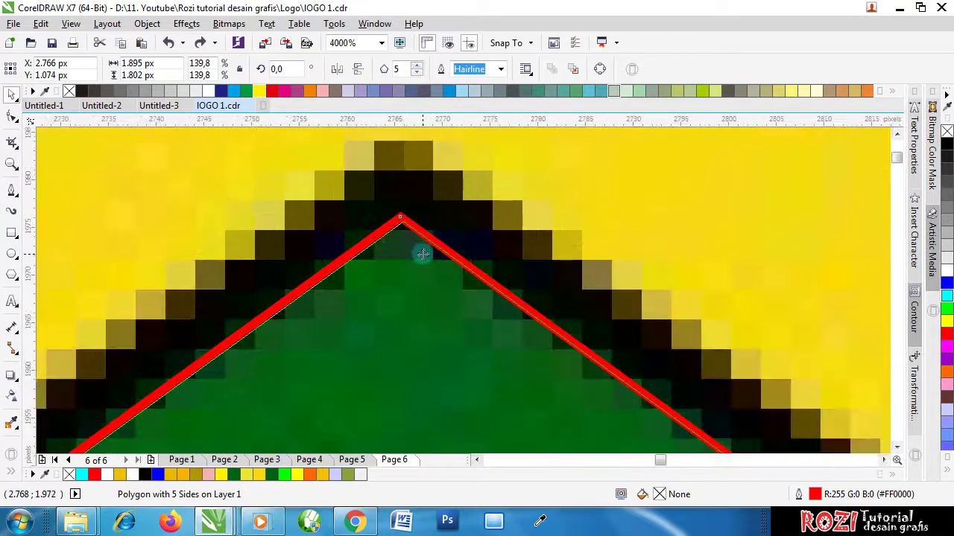
pyautogui.scroll(-12, 421, 246)
pyautogui.scroll(-2, 467, 259)
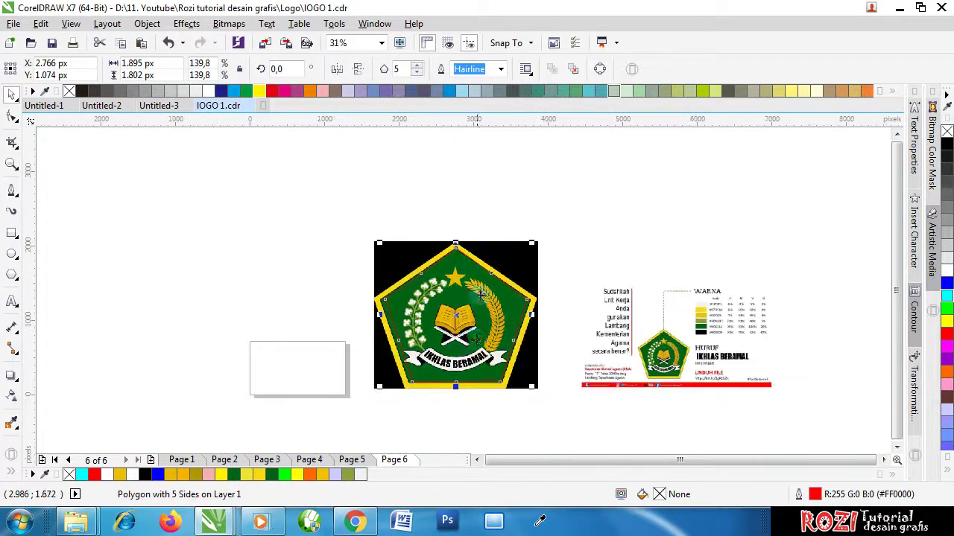
# Step: Widen the pentagon outline symmetrically about its centre to about 2008 px, fitting its side corners to the green area
pyautogui.scroll(8, 462, 393)
pyautogui.scroll(-6, 445, 376)
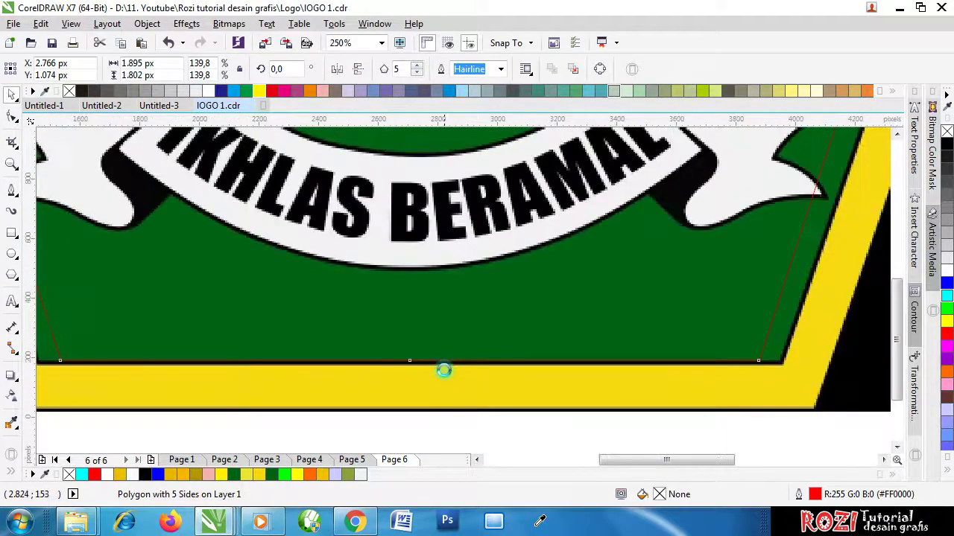
pyautogui.scroll(3, 498, 295)
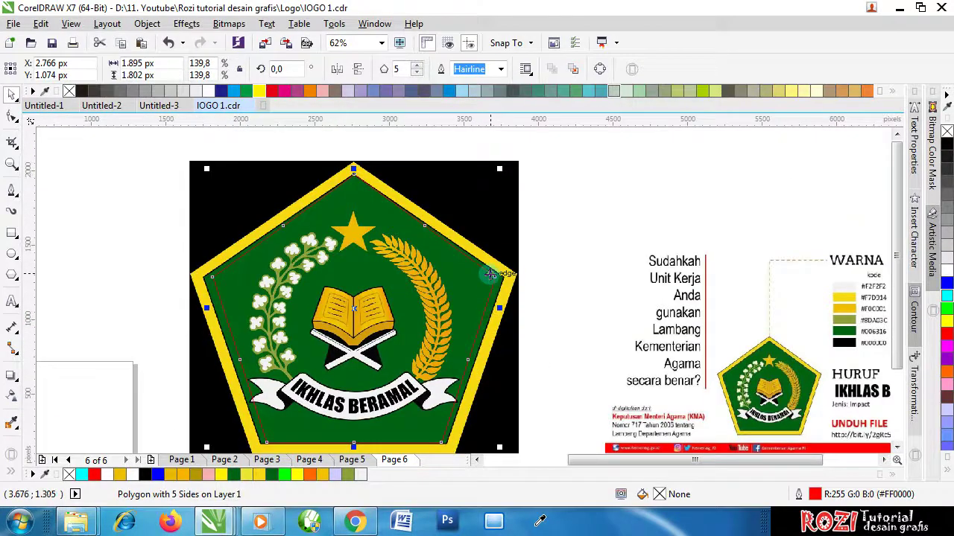
pyautogui.scroll(3, 491, 277)
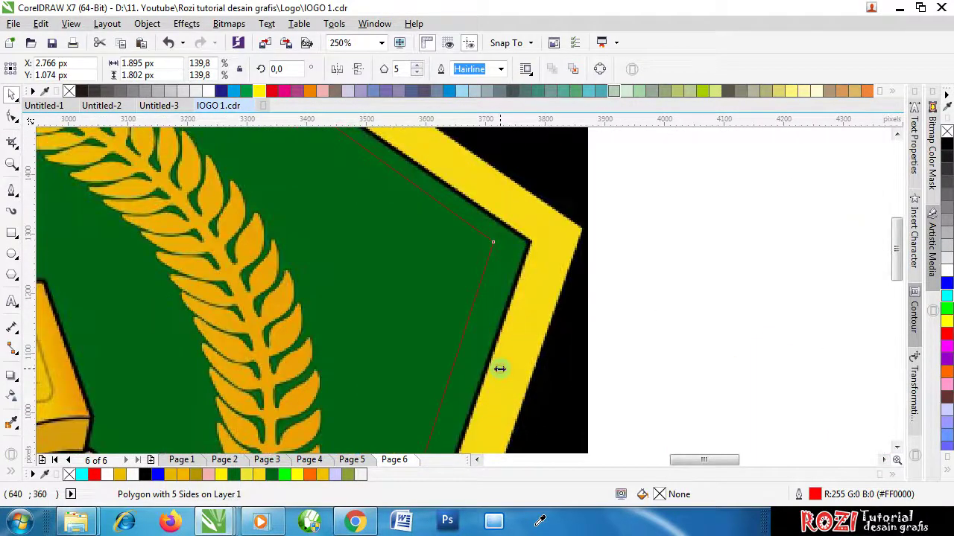
pyautogui.moveTo(499, 369); pyautogui.dragTo(532, 373)
pyautogui.scroll(6, 527, 246)
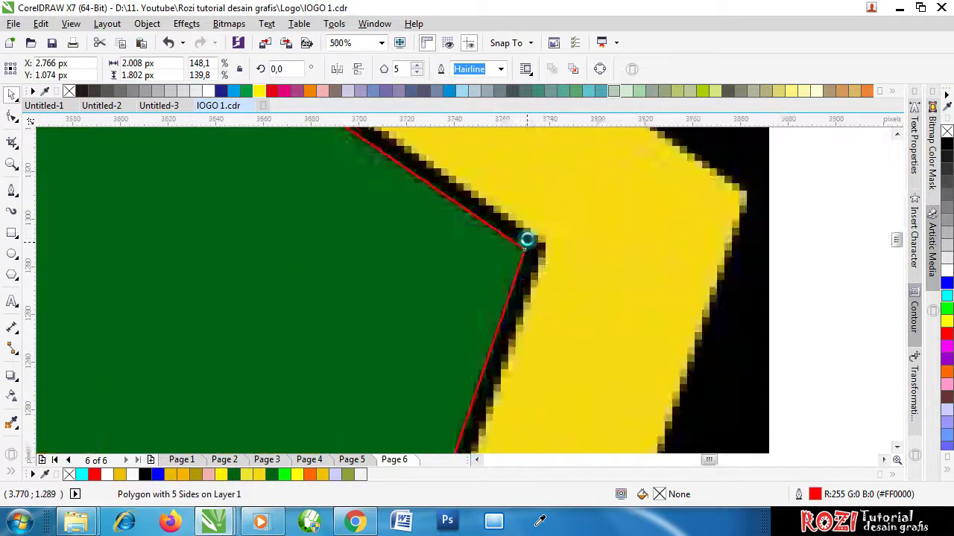
# Step: Inspect the pentagon outline's side corner, apex, base and slanted edge against the border of the green area
pyautogui.scroll(-5, 550, 252)
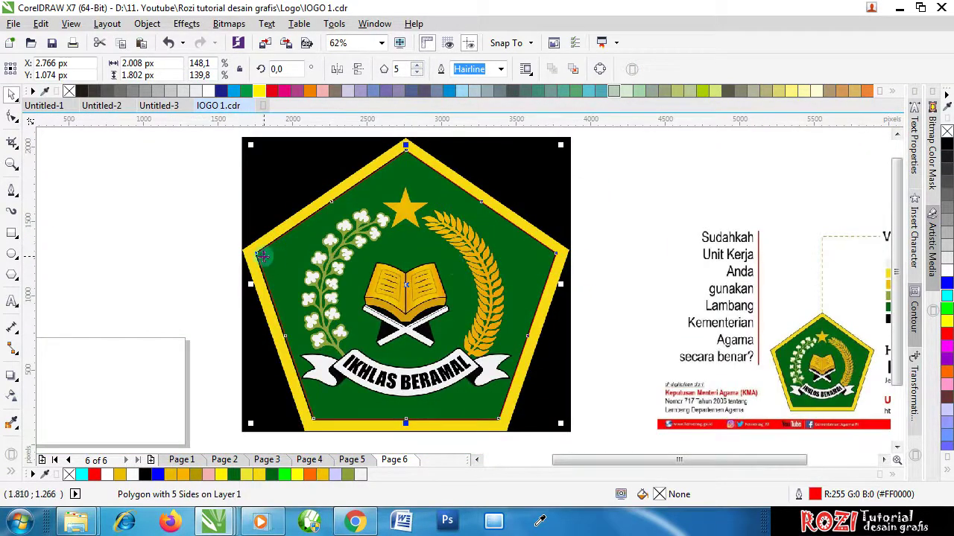
pyautogui.scroll(3, 223, 239)
pyautogui.scroll(1, 223, 238)
pyautogui.scroll(-6, 222, 232)
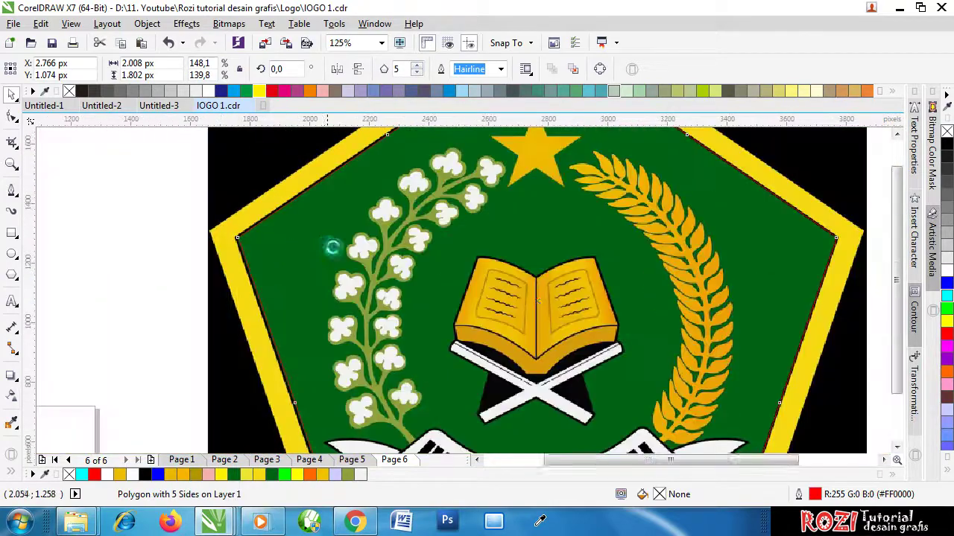
pyautogui.scroll(5, 376, 198)
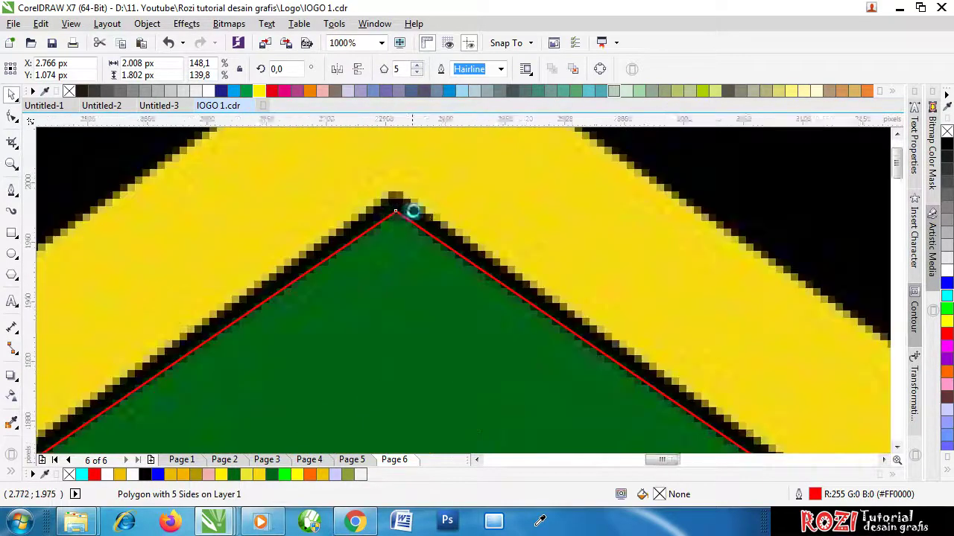
pyautogui.scroll(-4, 411, 209)
pyautogui.scroll(-1, 410, 326)
pyautogui.scroll(3, 415, 390)
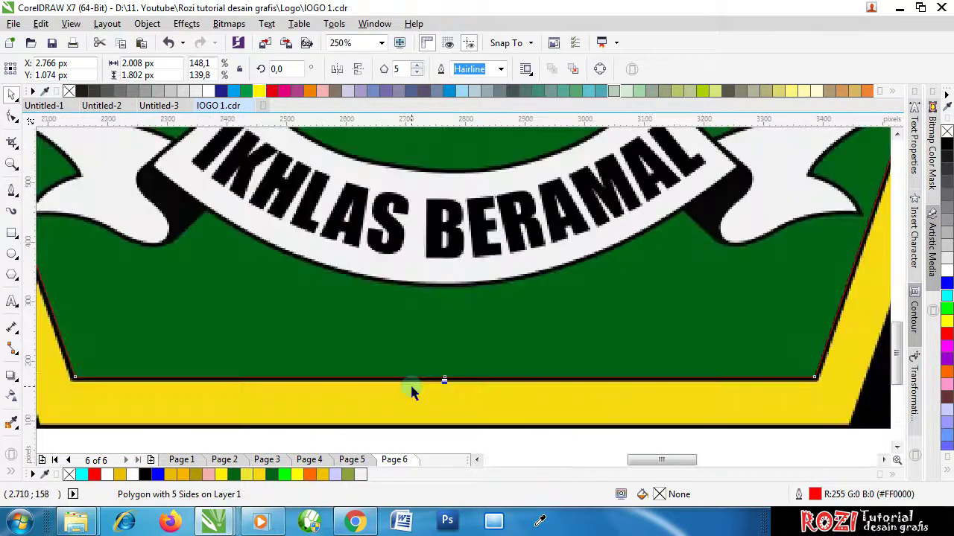
pyautogui.scroll(1, 412, 377)
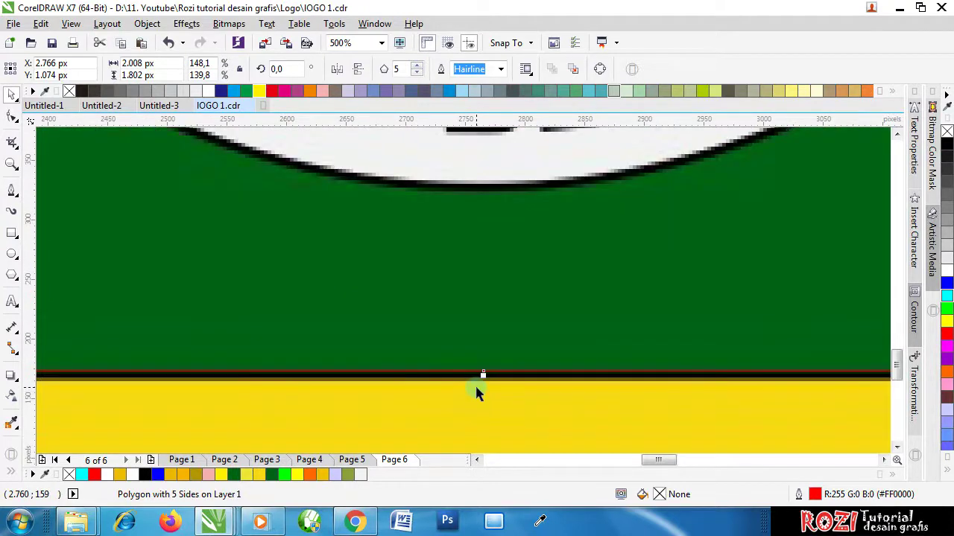
pyautogui.scroll(-3, 474, 383)
pyautogui.scroll(1, 588, 189)
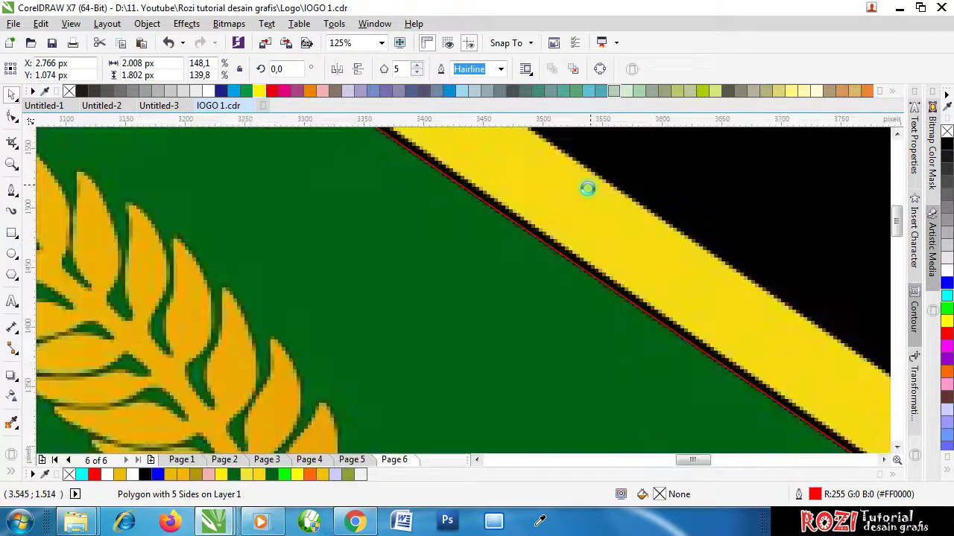
pyautogui.scroll(3, 588, 189)
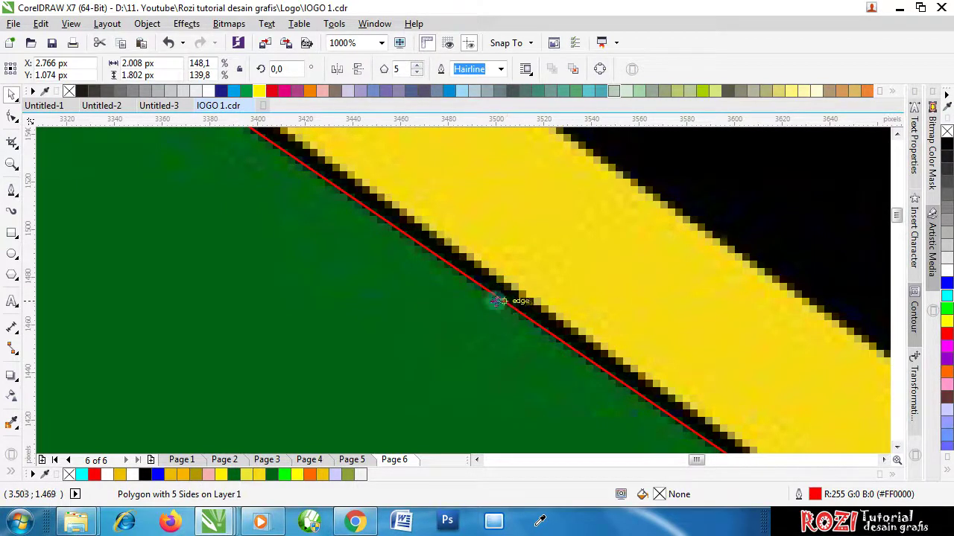
# Step: Apply a one-step inside contour with a 1 px offset to the pentagon outline
pyautogui.scroll(-3, 501, 302)
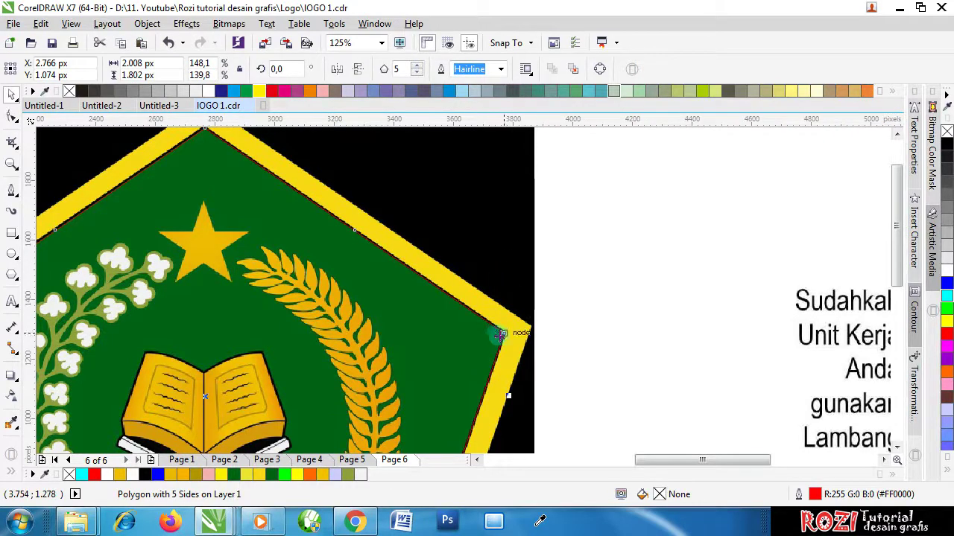
pyautogui.scroll(3, 501, 332)
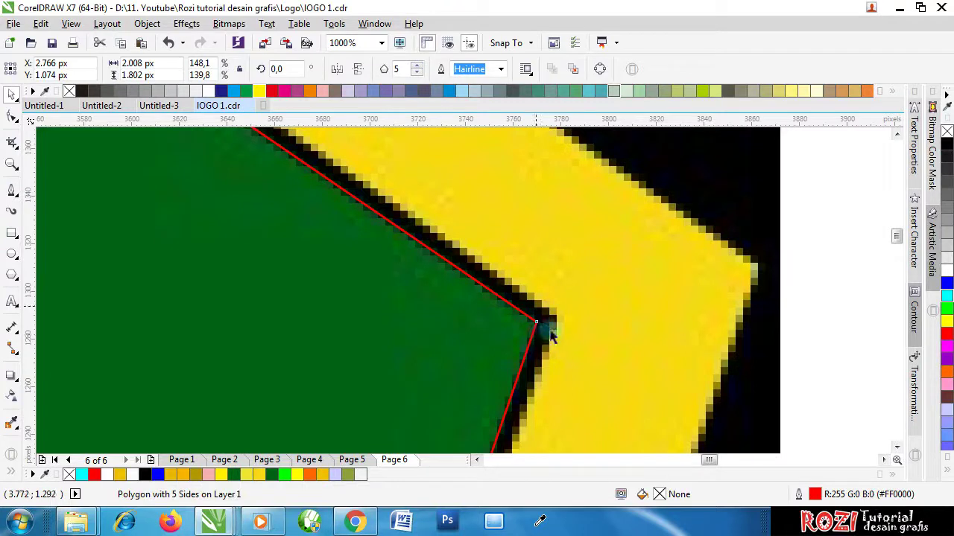
pyautogui.click(916, 316)
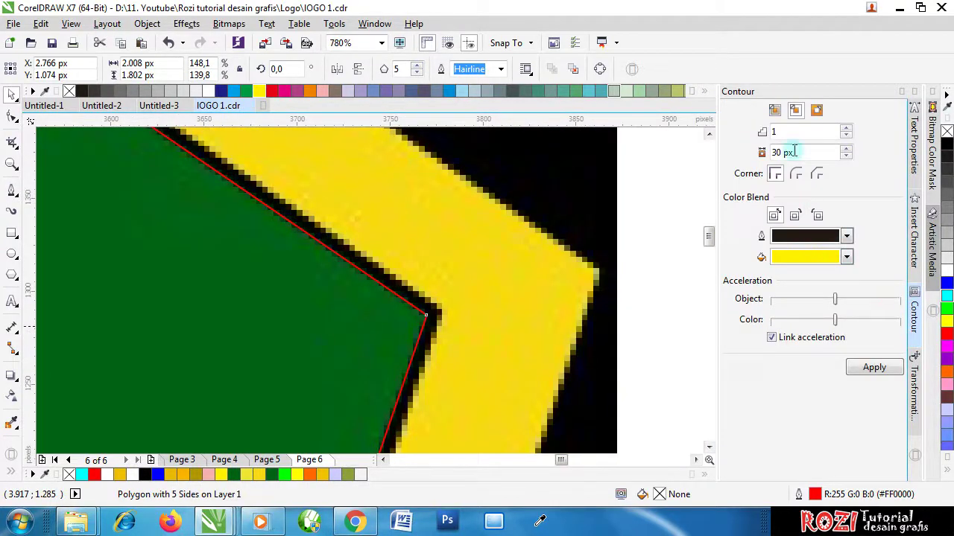
pyautogui.moveTo(783, 153); pyautogui.dragTo(761, 153)
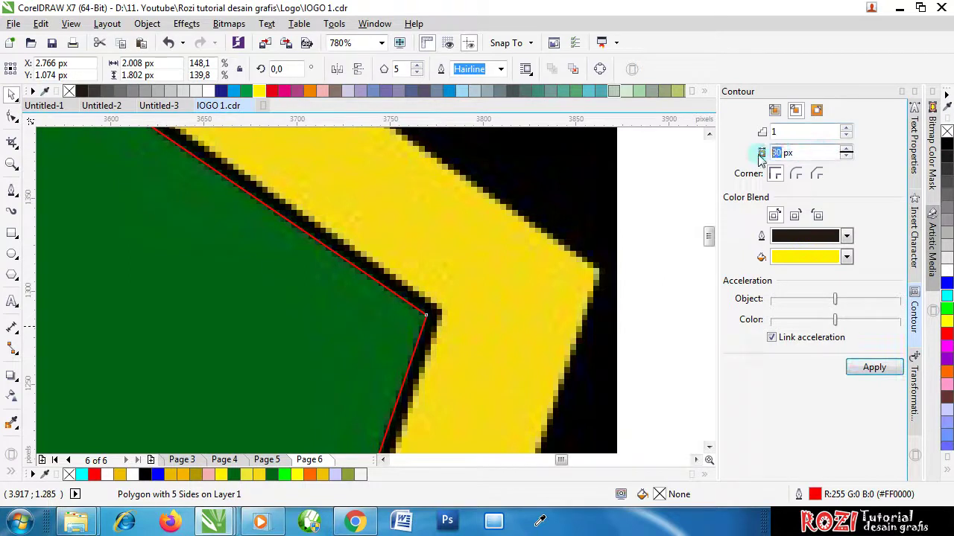
pyautogui.write('1')
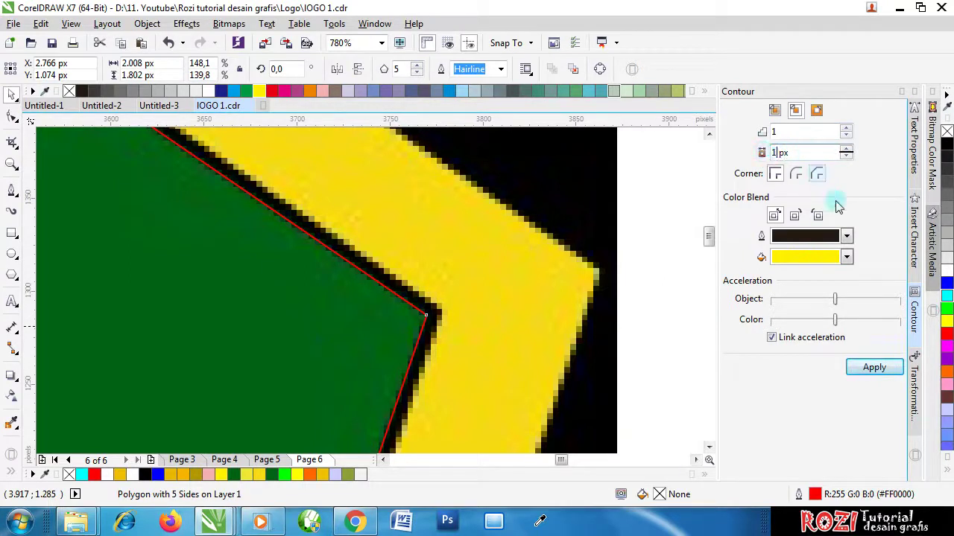
pyautogui.click(875, 367)
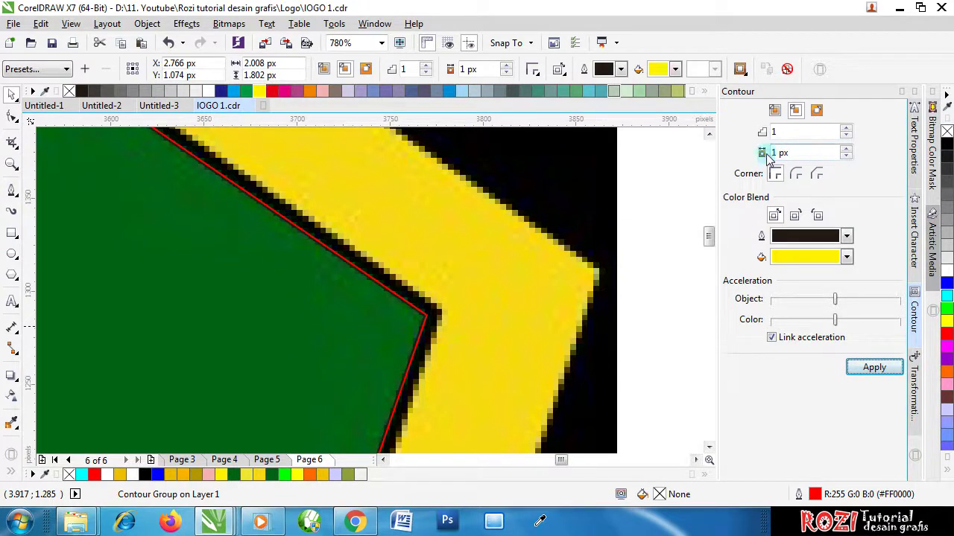
# Step: Increase the pentagon's contour offset to 10 px and switch its direction to an outside contour
pyautogui.write('0')
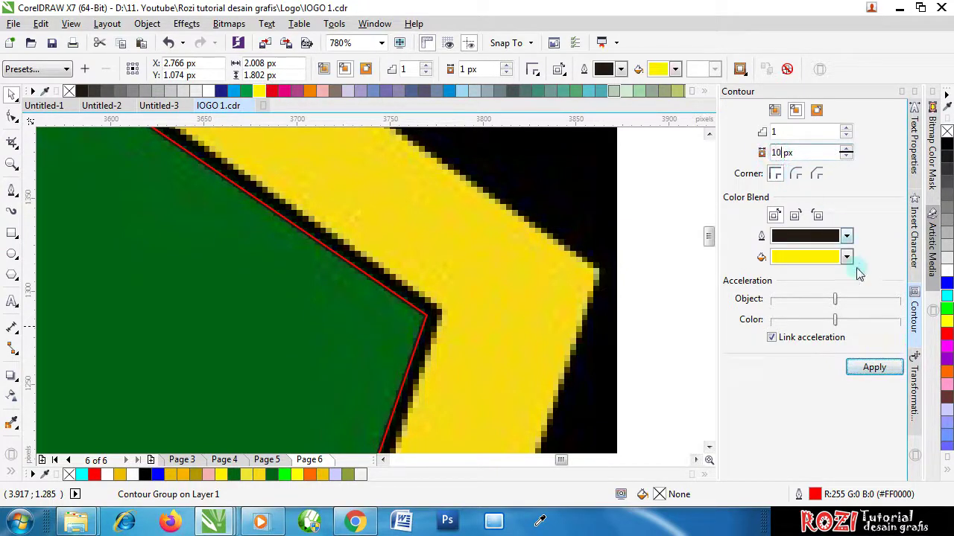
pyautogui.click(874, 368)
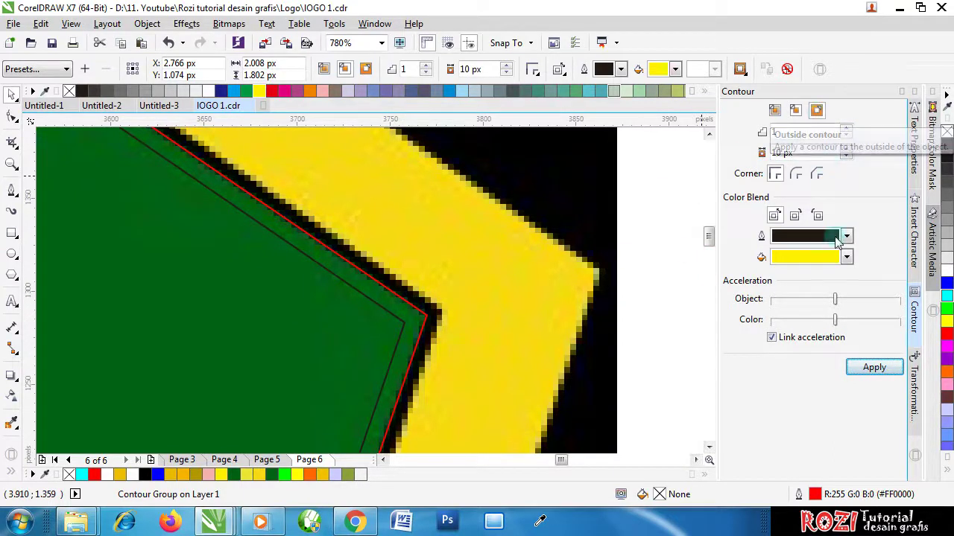
pyautogui.click(817, 111)
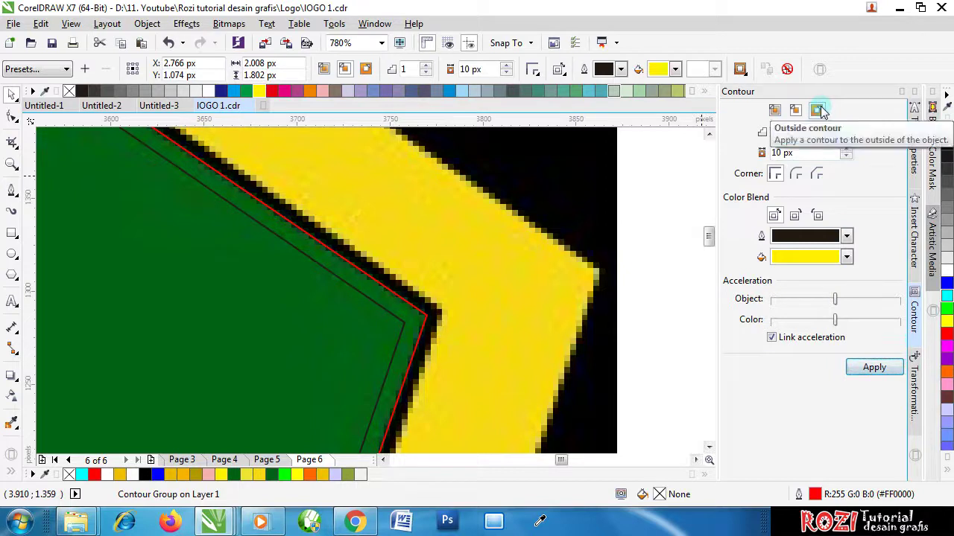
pyautogui.click(874, 369)
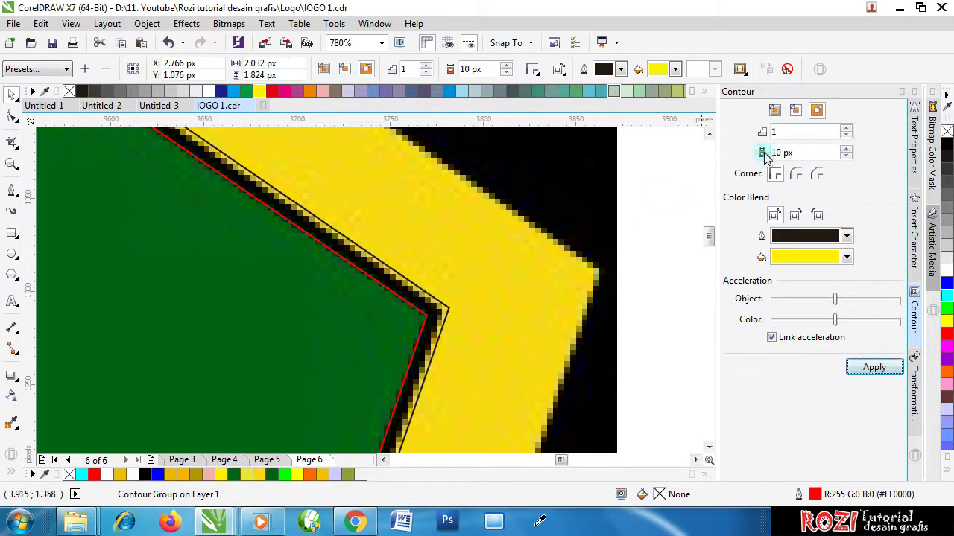
# Step: Try outside contour offsets of 9, 8, 6 and 6.5 px against the outer edge of the thin black border
pyautogui.write('9')
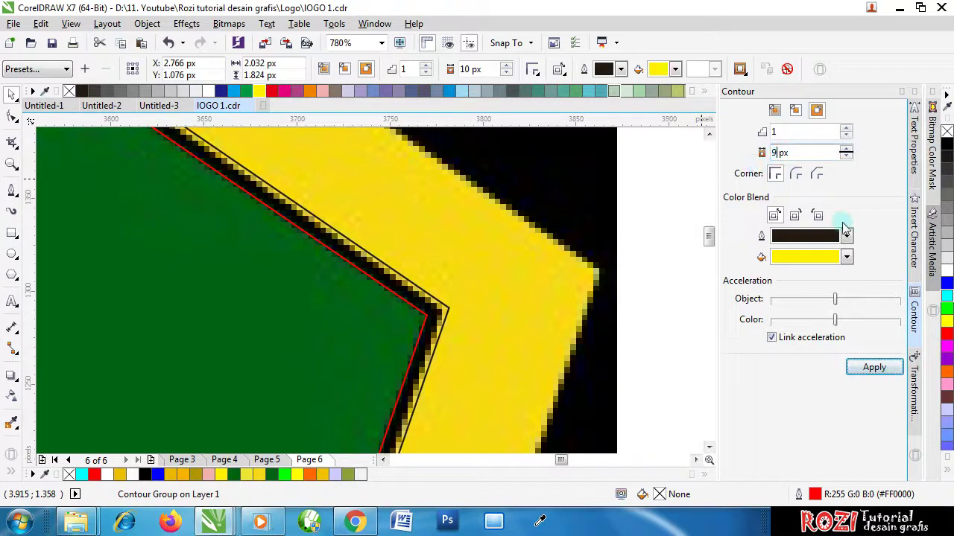
pyautogui.click(871, 365)
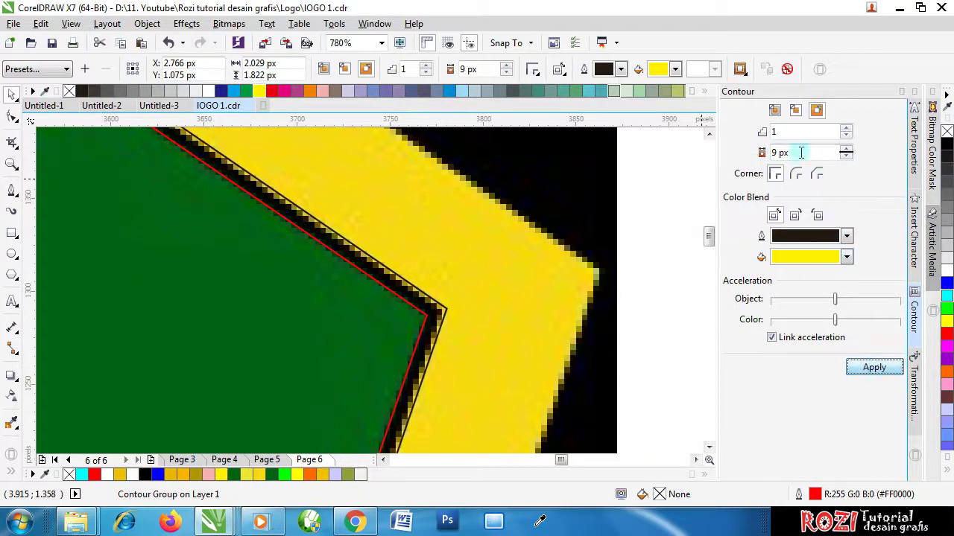
pyautogui.write('8')
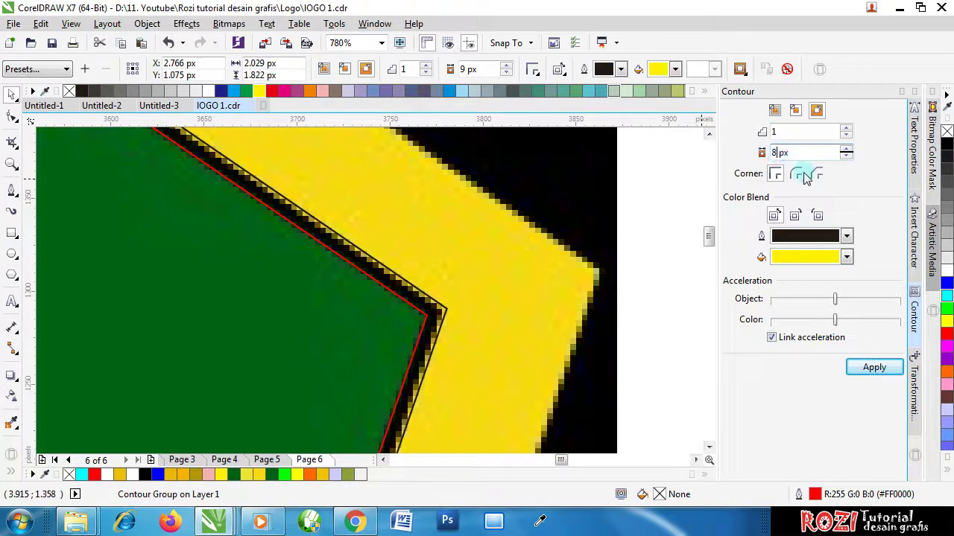
pyautogui.click(874, 370)
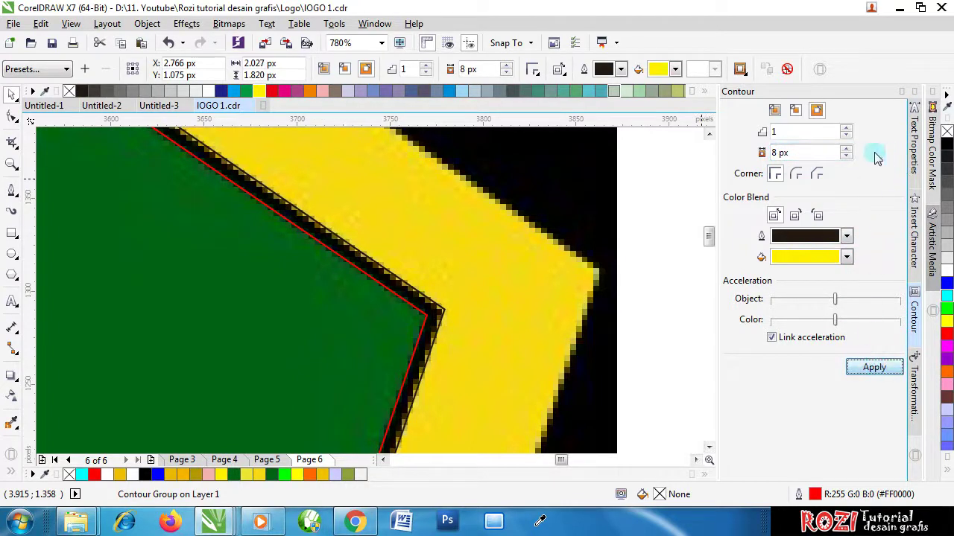
pyautogui.doubleClick(849, 153)
pyautogui.click(874, 368)
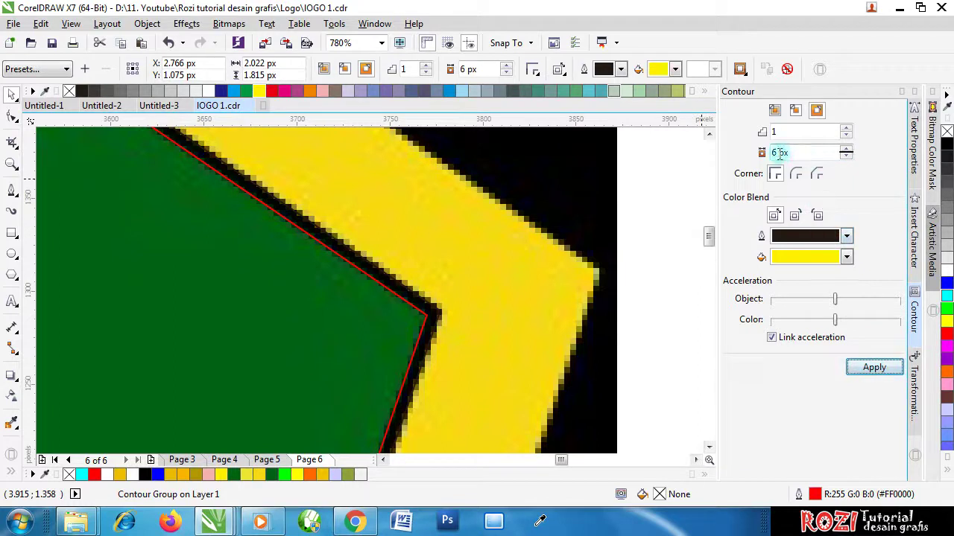
pyautogui.write(',')
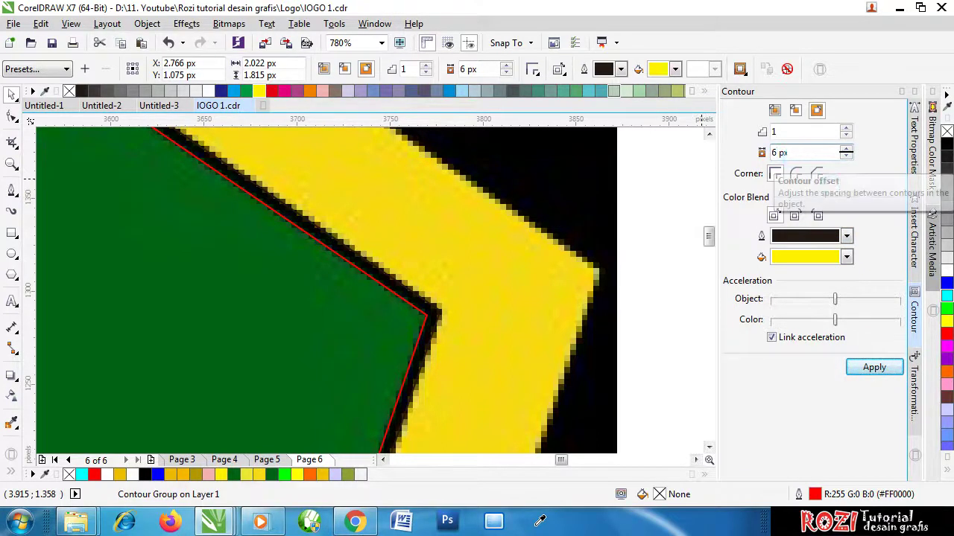
pyautogui.write('5')
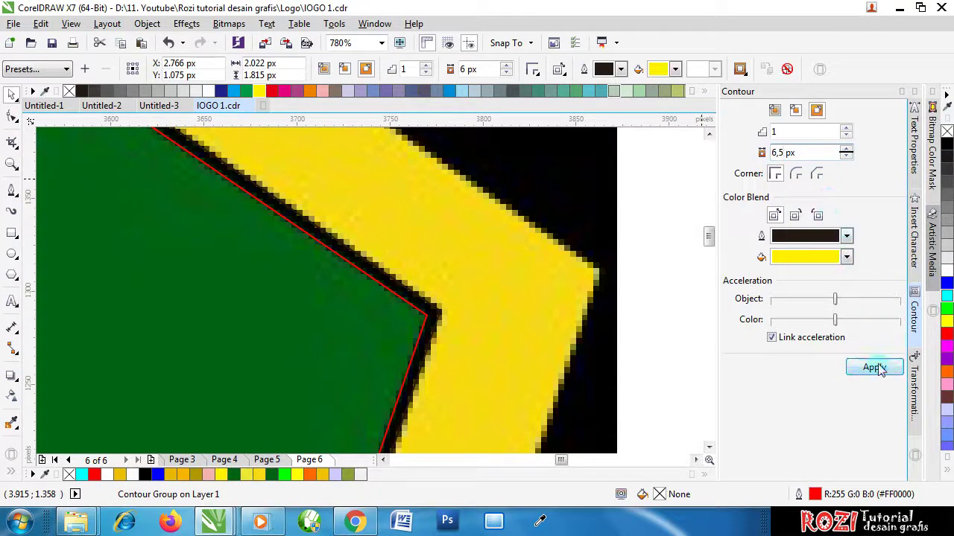
pyautogui.click(876, 368)
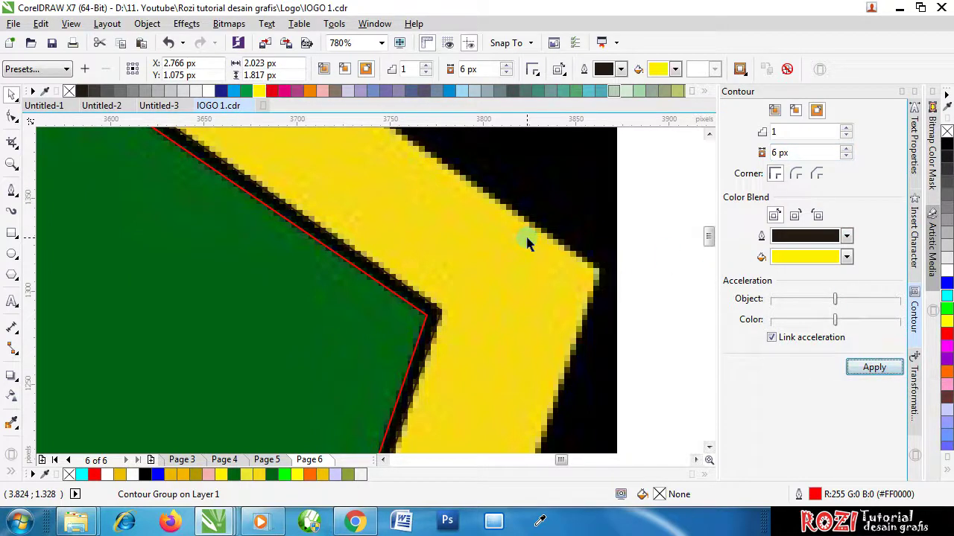
# Step: Change the contour's outline colour to green (C:100 M:0 Y:100 K:0) after trying red
pyautogui.click(620, 70)
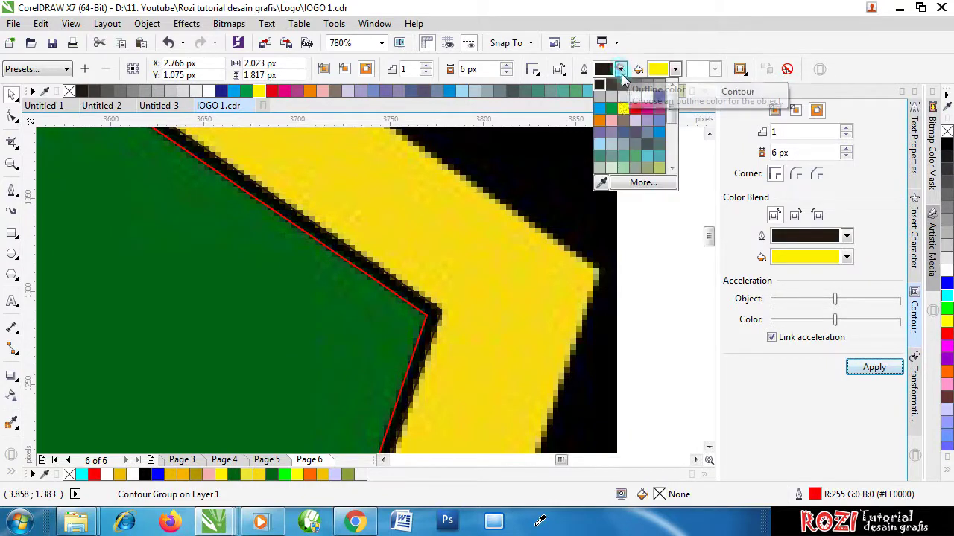
pyautogui.click(639, 108)
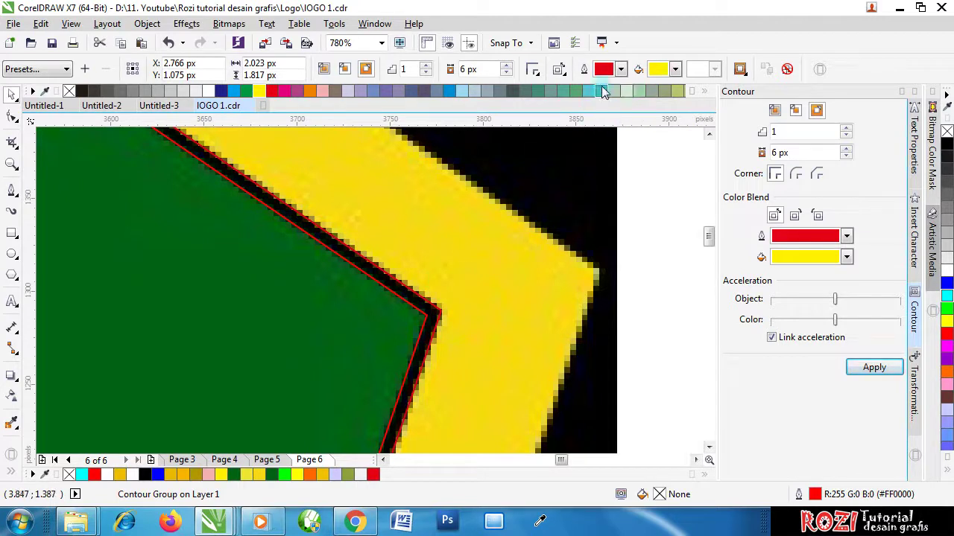
pyautogui.click(620, 69)
pyautogui.scroll(2, 668, 147)
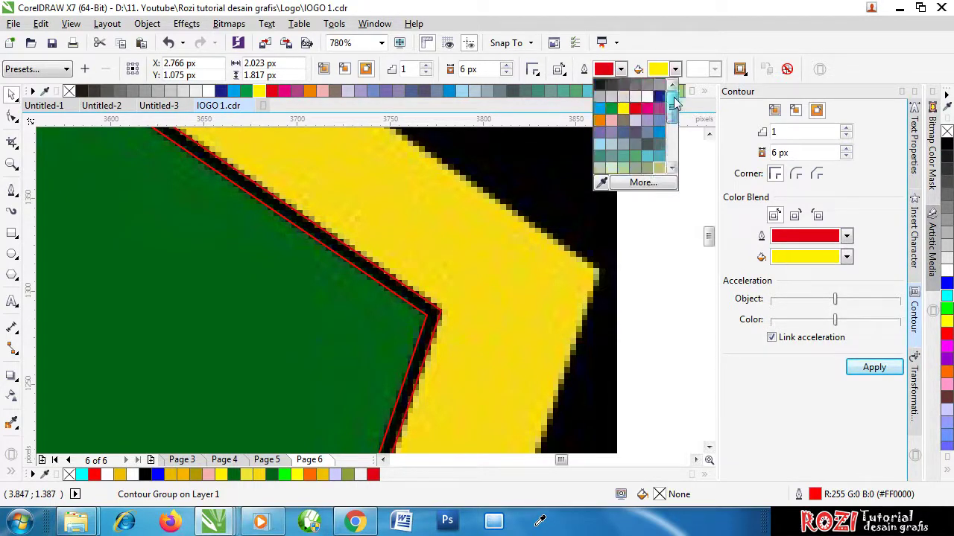
pyautogui.click(609, 108)
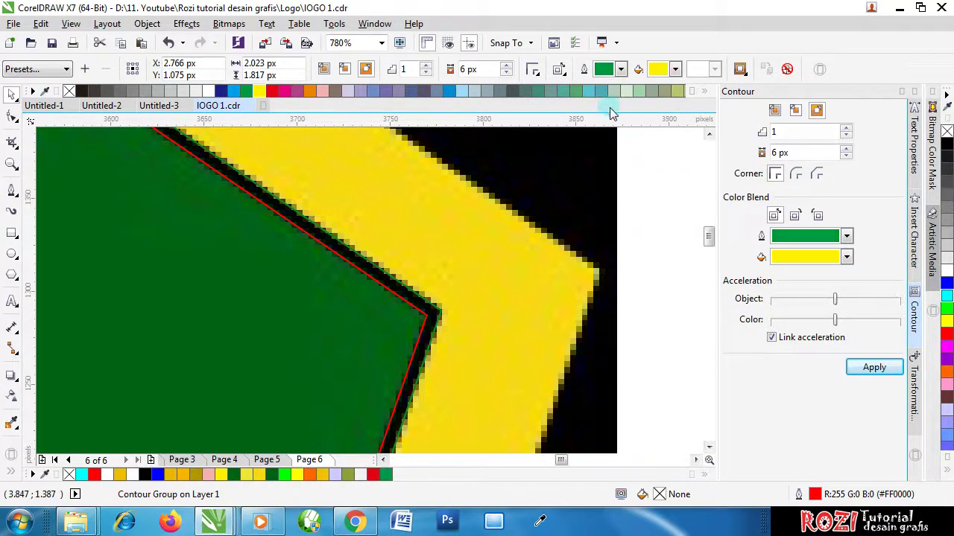
# Step: Compare offsets of 7 px and 6 px for the outside contour at the black border, and set it to 7 px
pyautogui.click(424, 298)
pyautogui.click(425, 300)
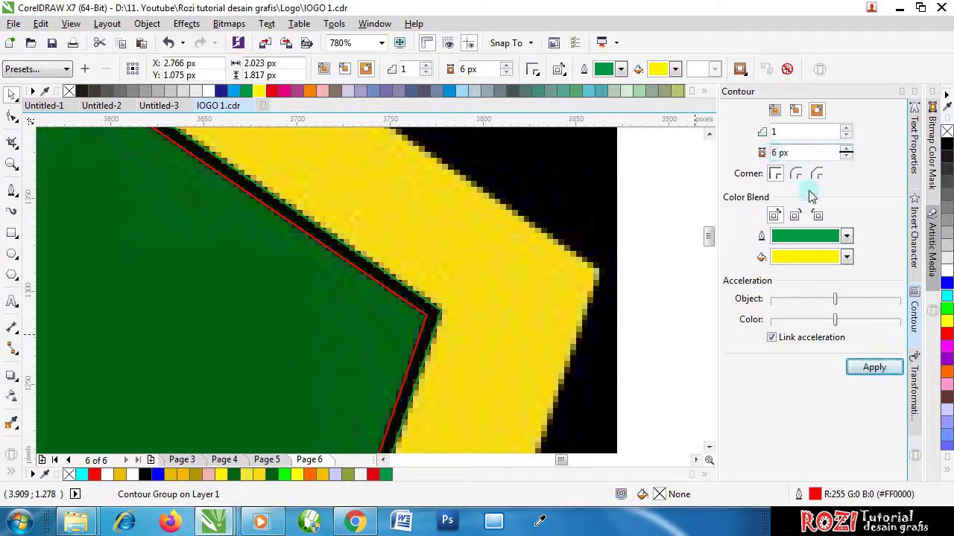
pyautogui.write('7')
pyautogui.click(874, 368)
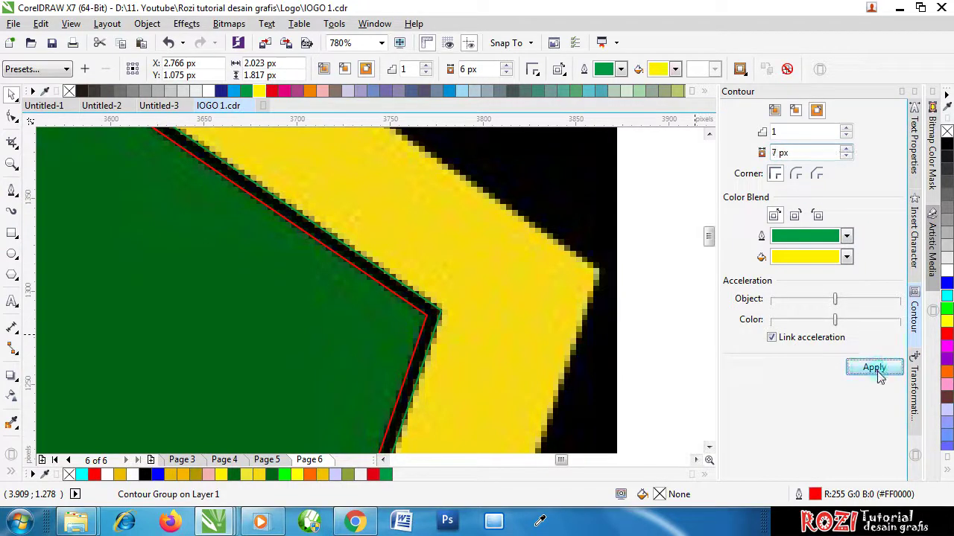
pyautogui.click(779, 153)
pyautogui.press('BackSpace')
pyautogui.write('6')
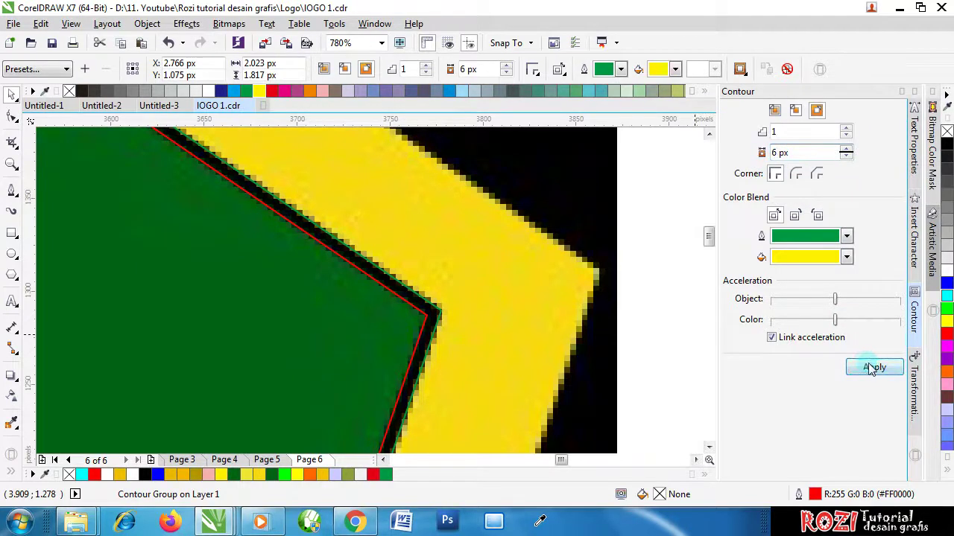
pyautogui.click(873, 368)
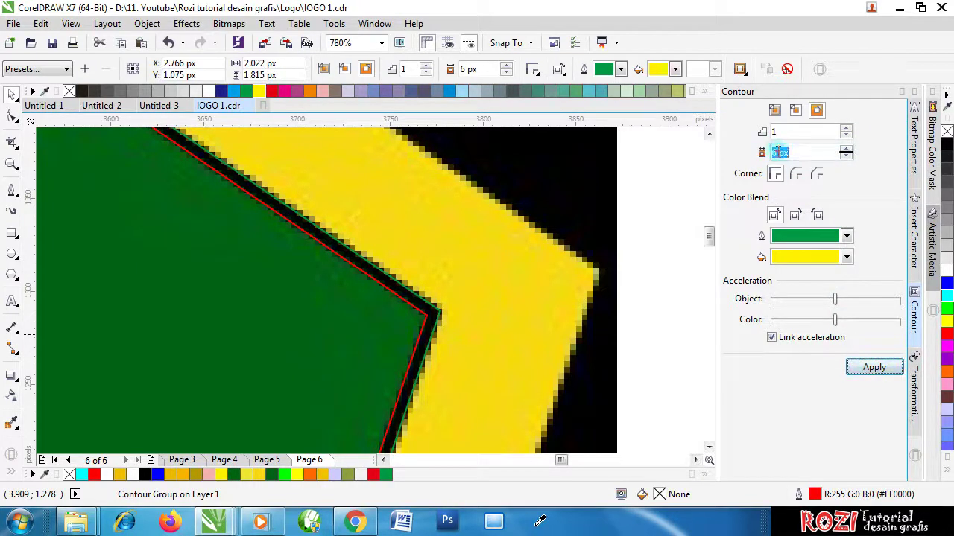
pyautogui.write('7')
pyautogui.click(872, 368)
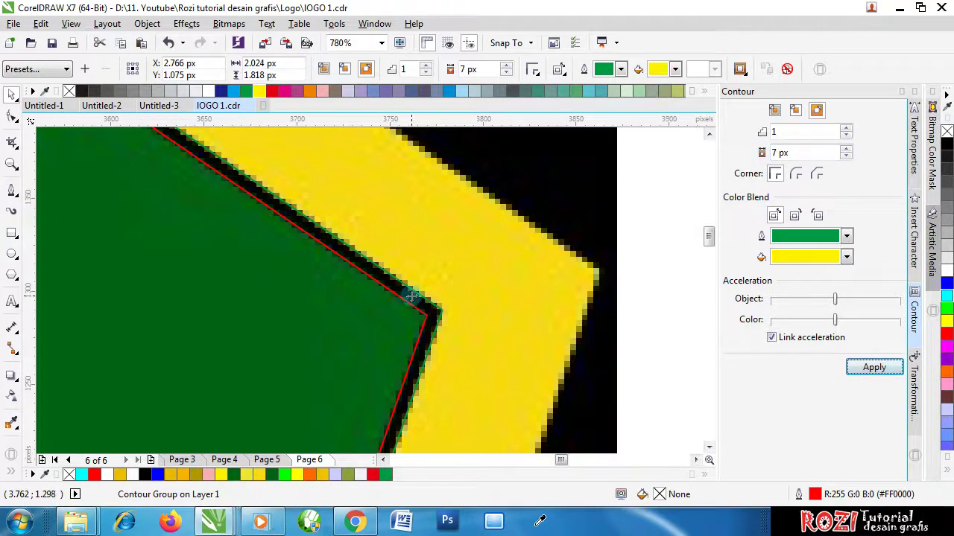
# Step: Break the pentagon's contour group apart into separate inner and outer outlines
pyautogui.scroll(-2, 408, 318)
pyautogui.scroll(2, 408, 316)
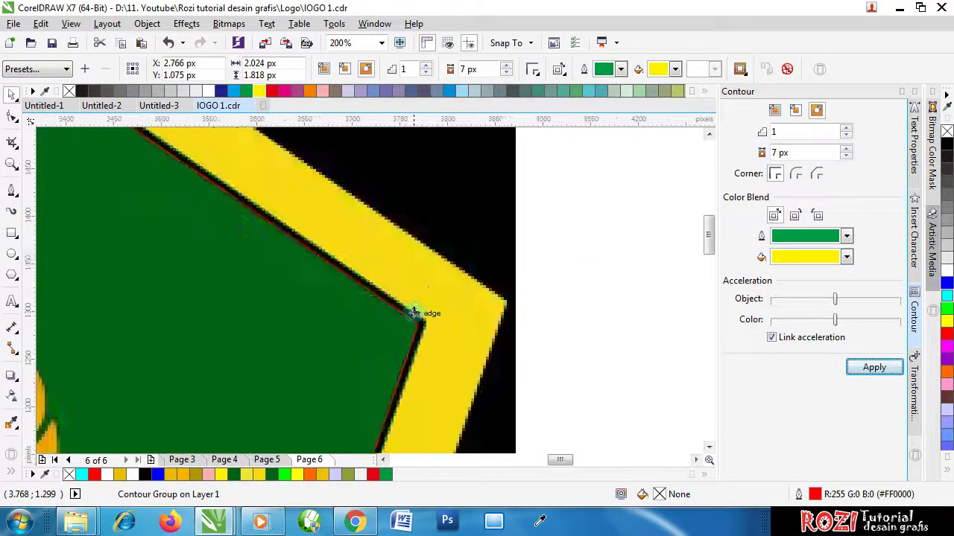
pyautogui.rightClick(409, 309)
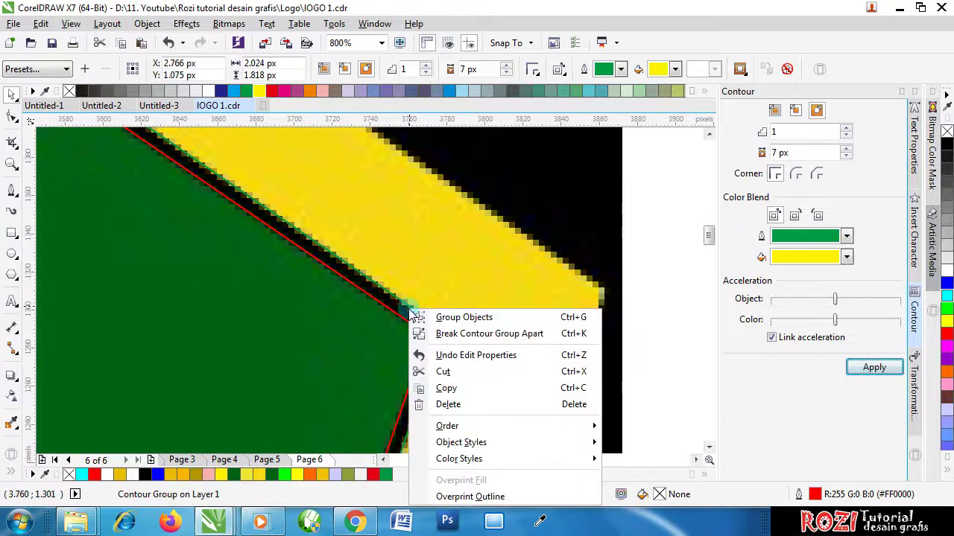
pyautogui.click(478, 334)
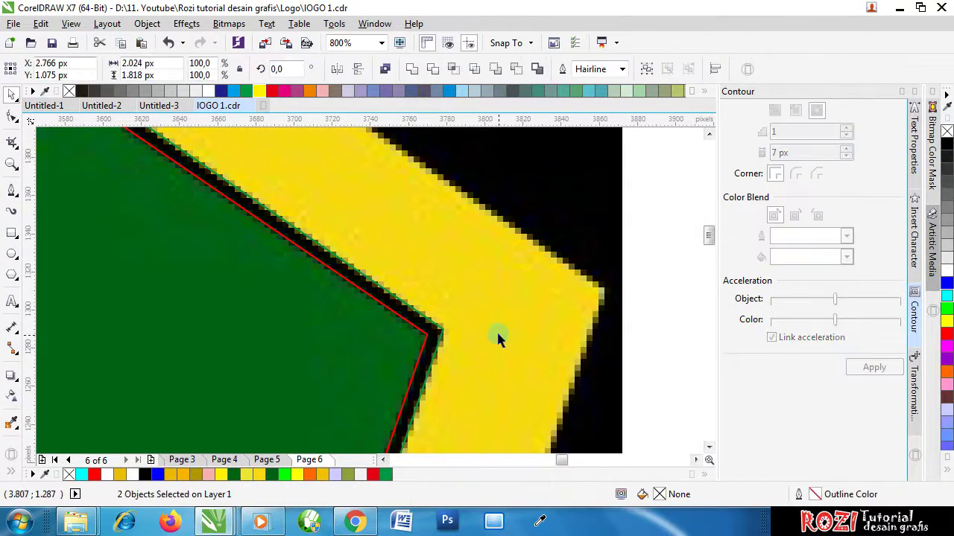
# Step: Shift the green outer outline sideways to test that it is separate from the red pentagon, undo the move, and deselect it
pyautogui.scroll(-5, 498, 339)
pyautogui.click(432, 206)
pyautogui.scroll(4, 340, 268)
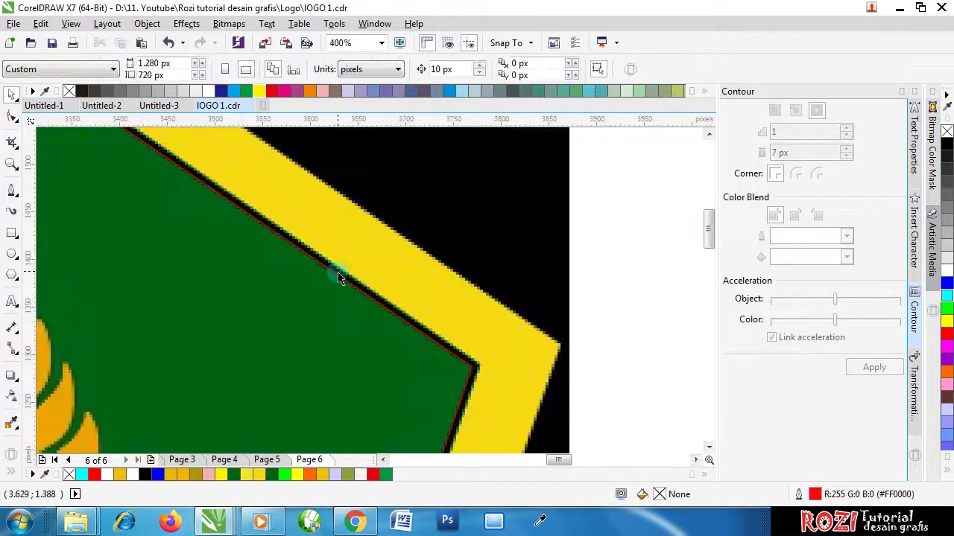
pyautogui.click(342, 277)
pyautogui.scroll(-4, 504, 253)
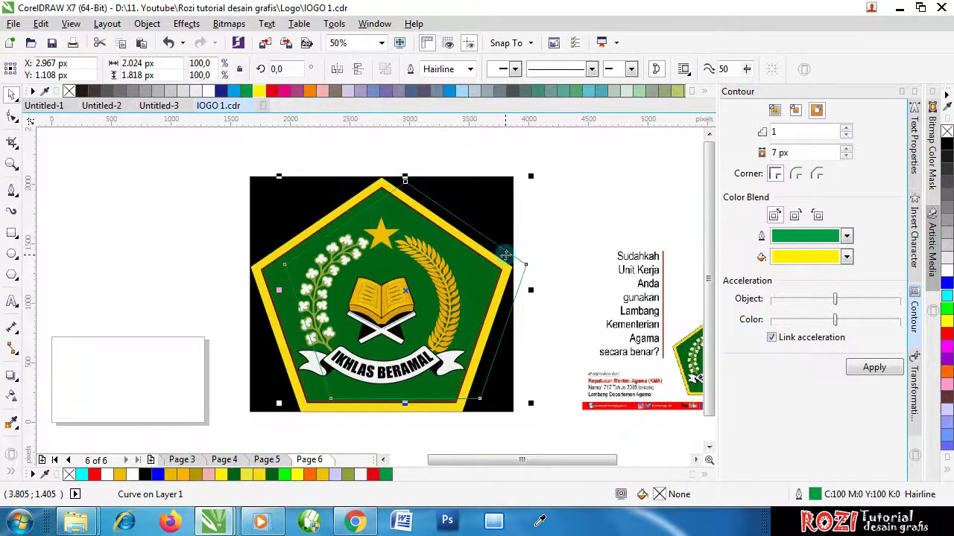
pyautogui.scroll(3, 511, 266)
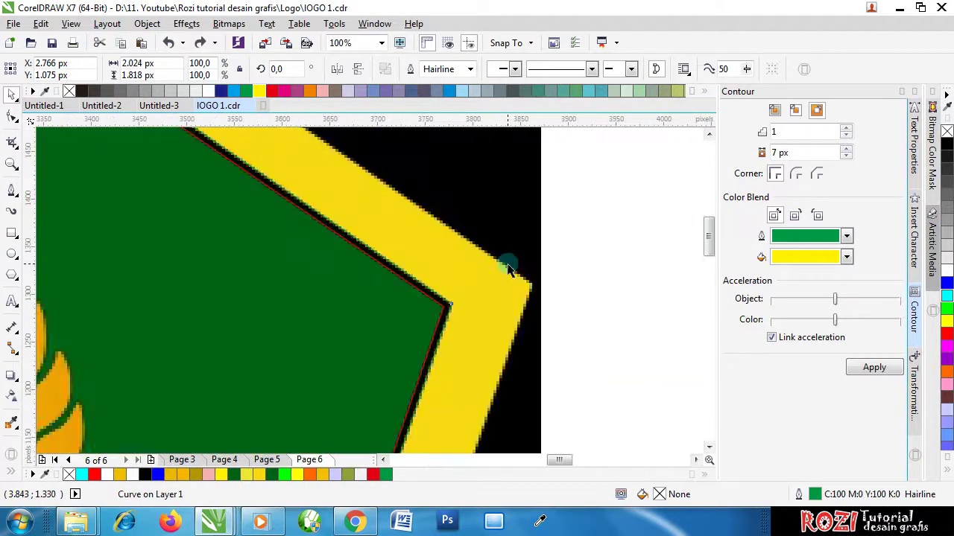
pyautogui.scroll(1, 443, 300)
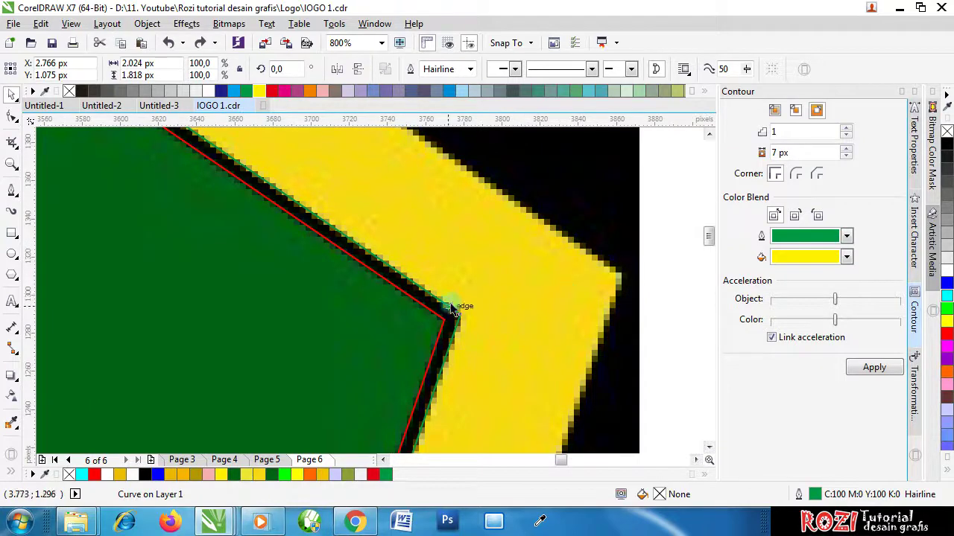
pyautogui.scroll(-4, 440, 307)
pyautogui.click(485, 283)
pyautogui.scroll(4, 447, 305)
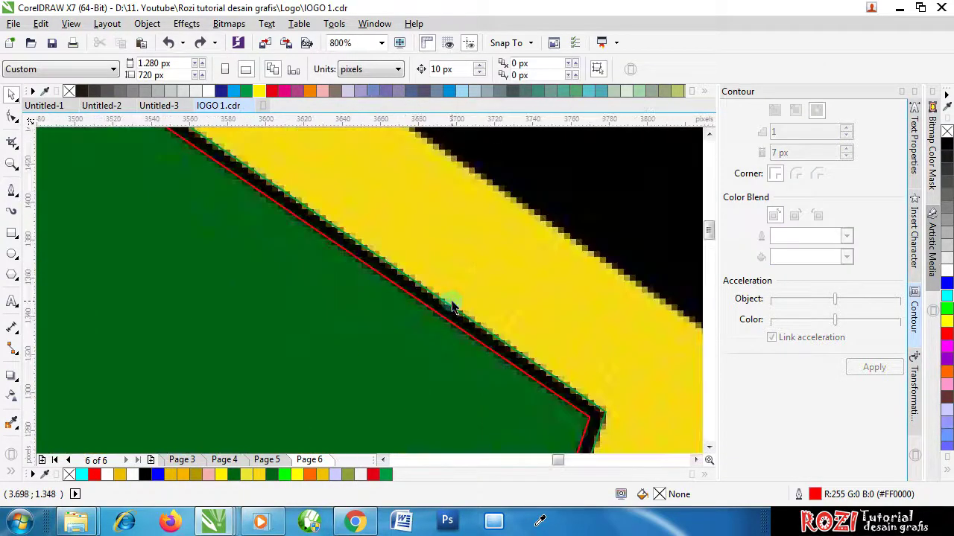
# Step: Add an outside contour to the green outline around the black border, trying offsets of 7 px and 30 px
pyautogui.click(453, 311)
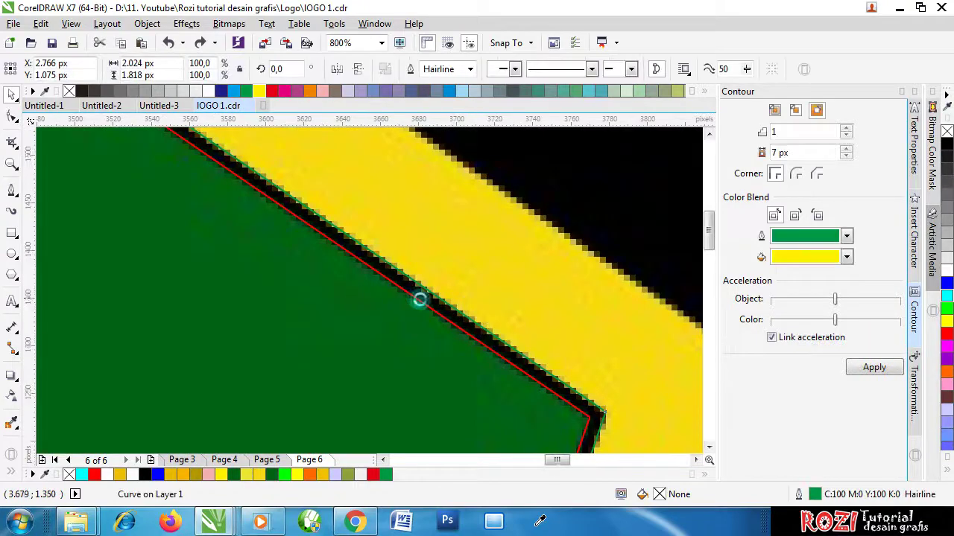
pyautogui.scroll(-1, 419, 300)
pyautogui.scroll(1, 526, 291)
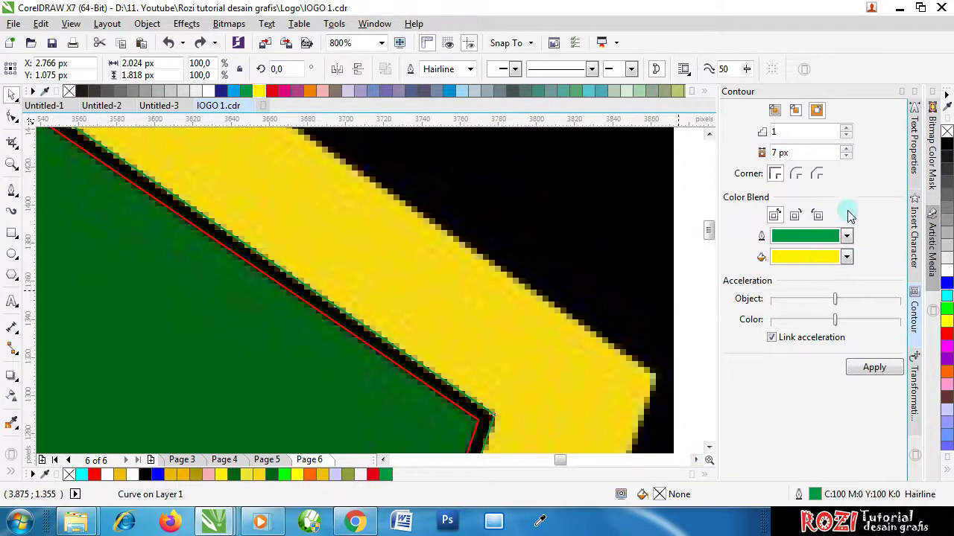
pyautogui.click(877, 368)
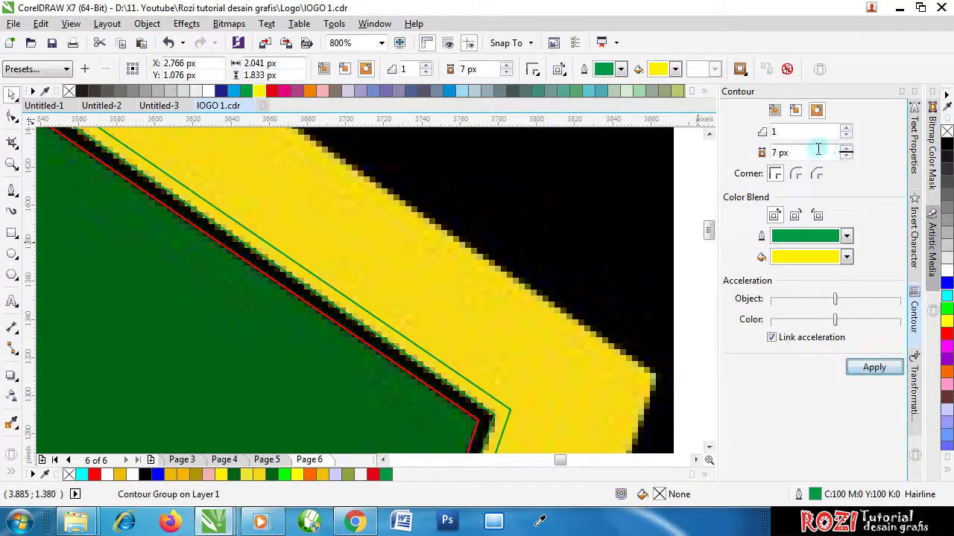
pyautogui.click(775, 153)
pyautogui.write('30')
pyautogui.click(876, 367)
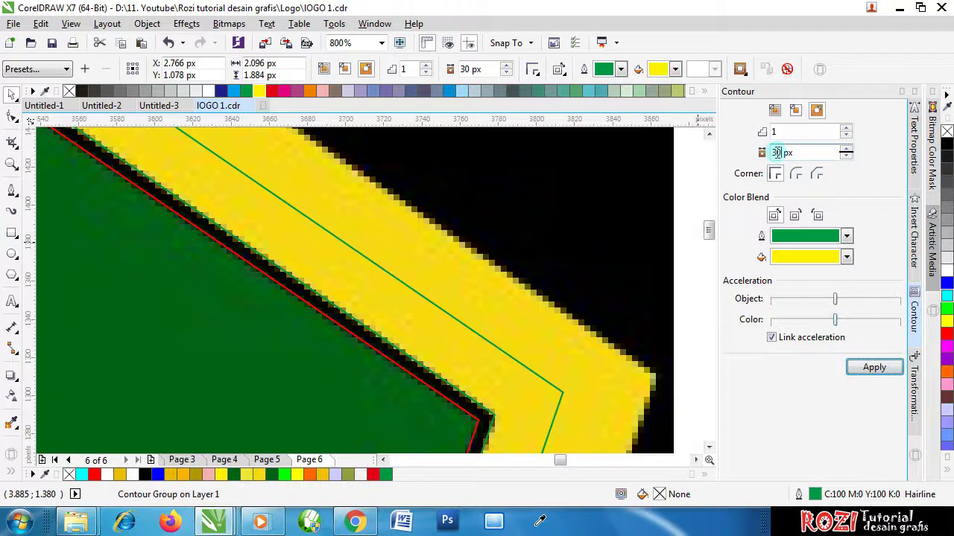
# Step: Try contour offsets of 60, 70 and 75 px against the outer edge of the yellow border
pyautogui.write('6')
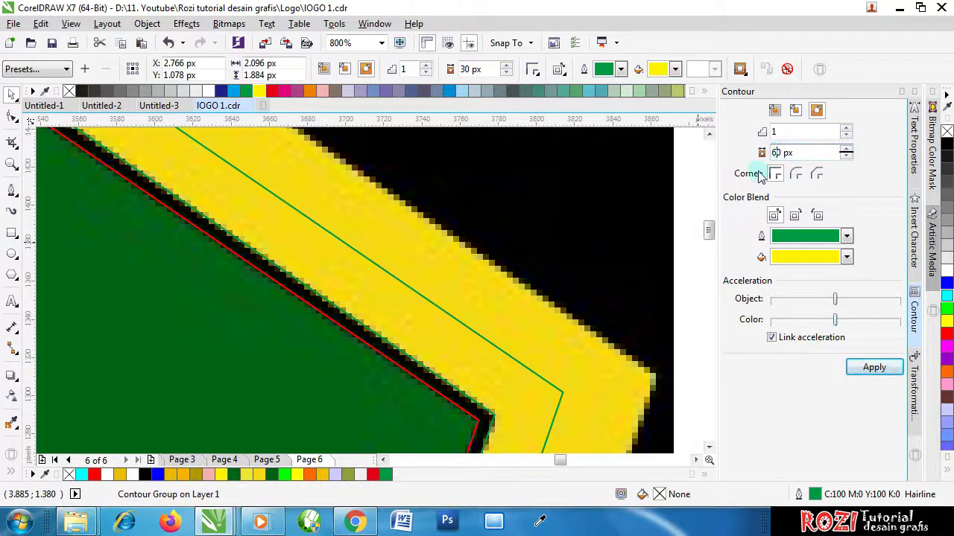
pyautogui.click(875, 367)
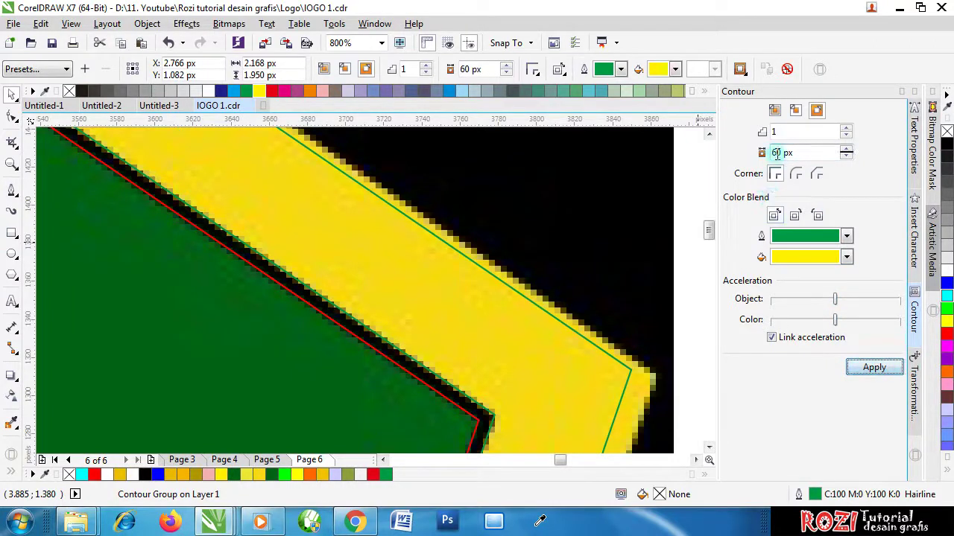
pyautogui.moveTo(772, 152); pyautogui.dragTo(777, 153)
pyautogui.write('7')
pyautogui.click(877, 366)
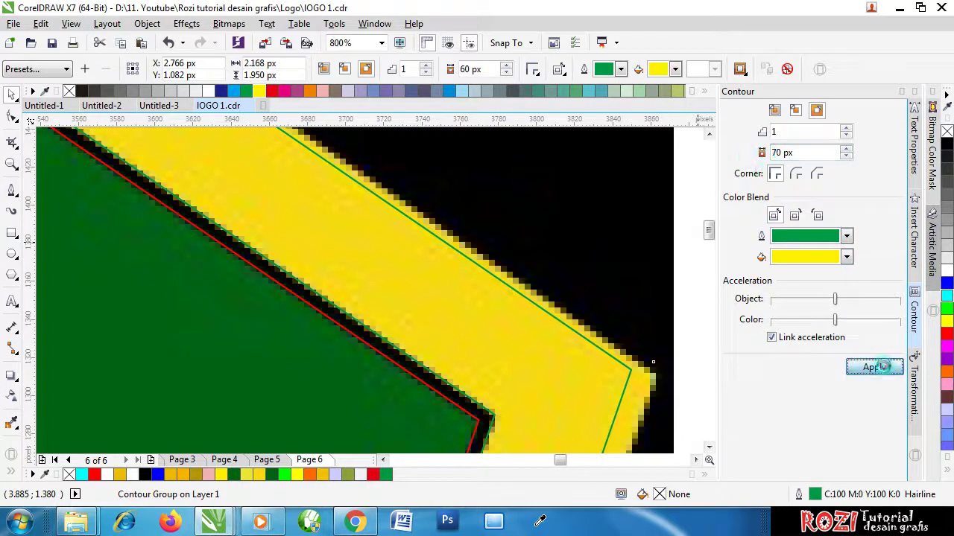
pyautogui.moveTo(780, 152); pyautogui.dragTo(748, 161)
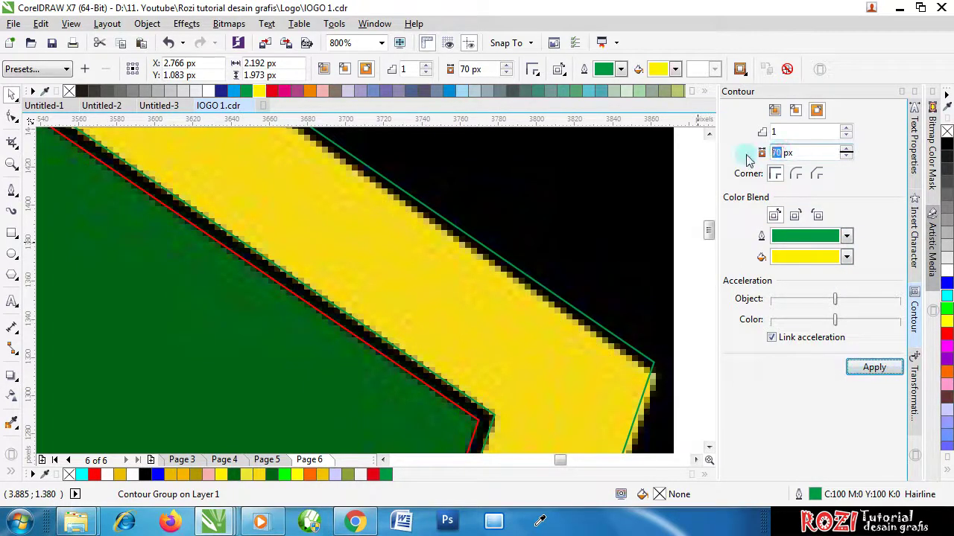
pyautogui.write('75')
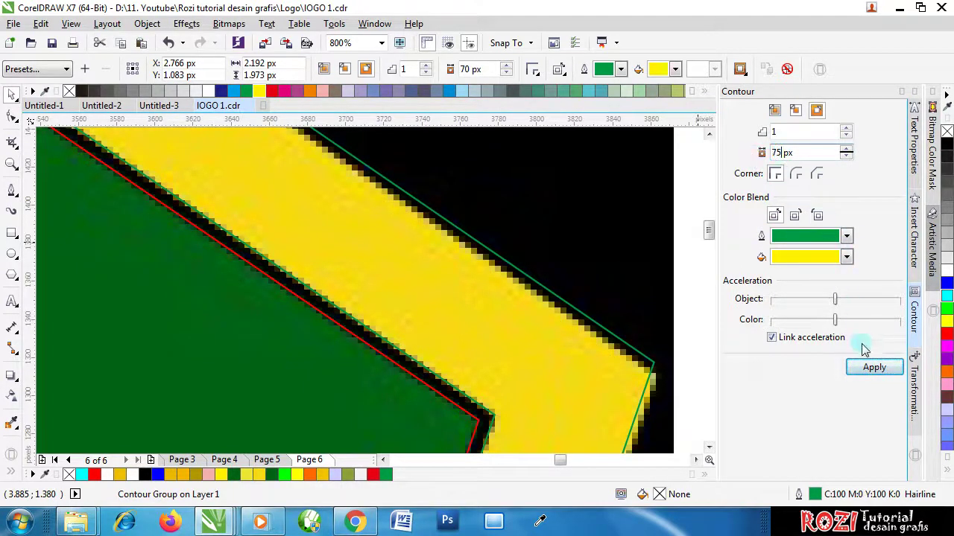
pyautogui.click(873, 366)
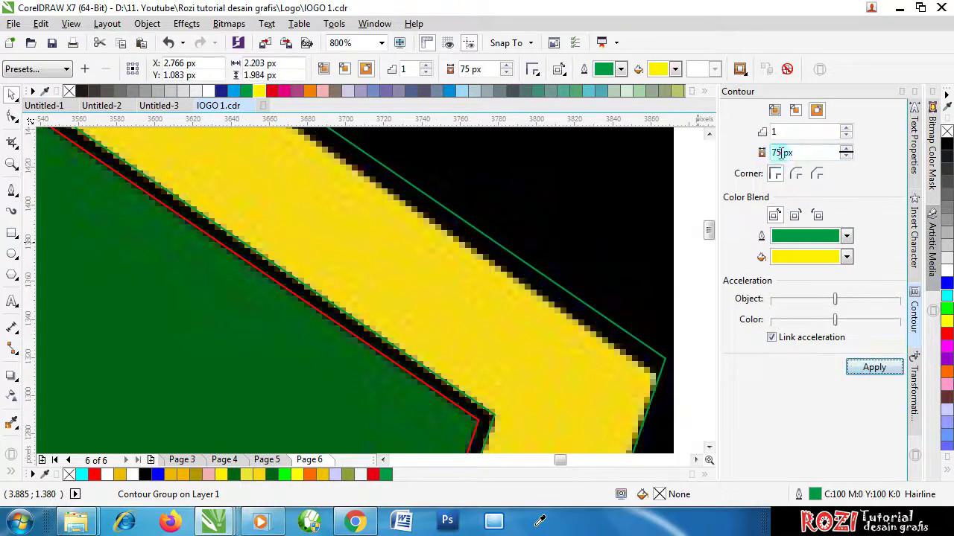
# Step: Set the contour offset to 65 px and check its fit at the pentagon's right corner
pyautogui.moveTo(780, 152); pyautogui.dragTo(735, 158)
pyautogui.write('65')
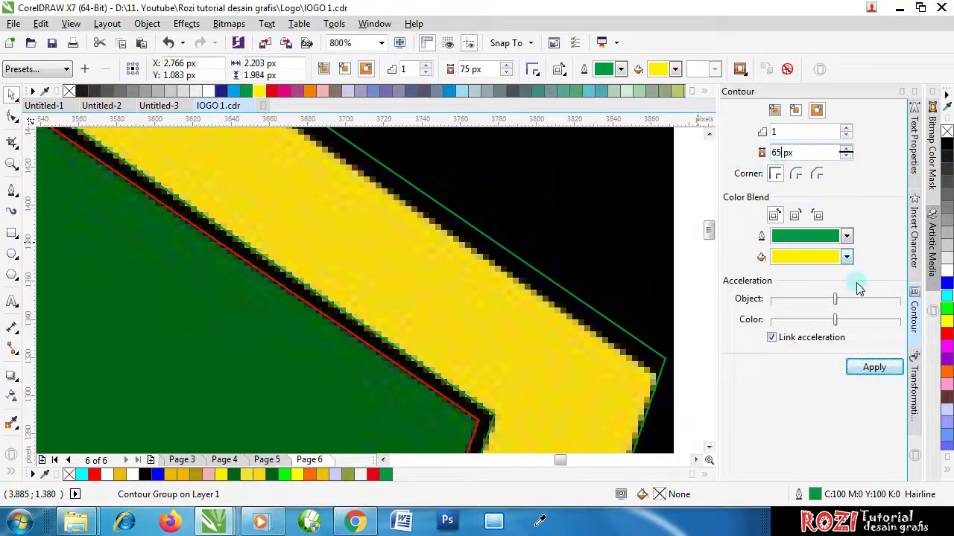
pyautogui.click(873, 366)
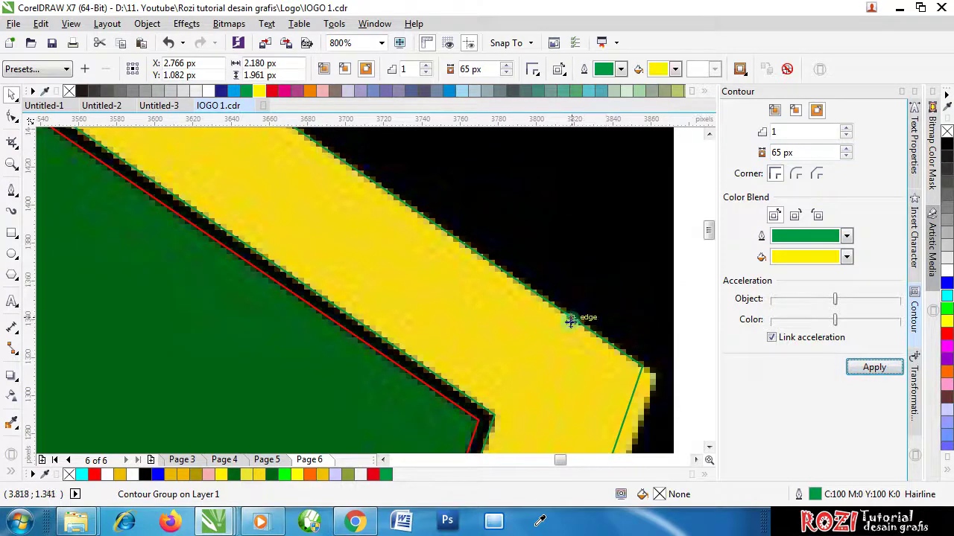
pyautogui.scroll(-4, 495, 313)
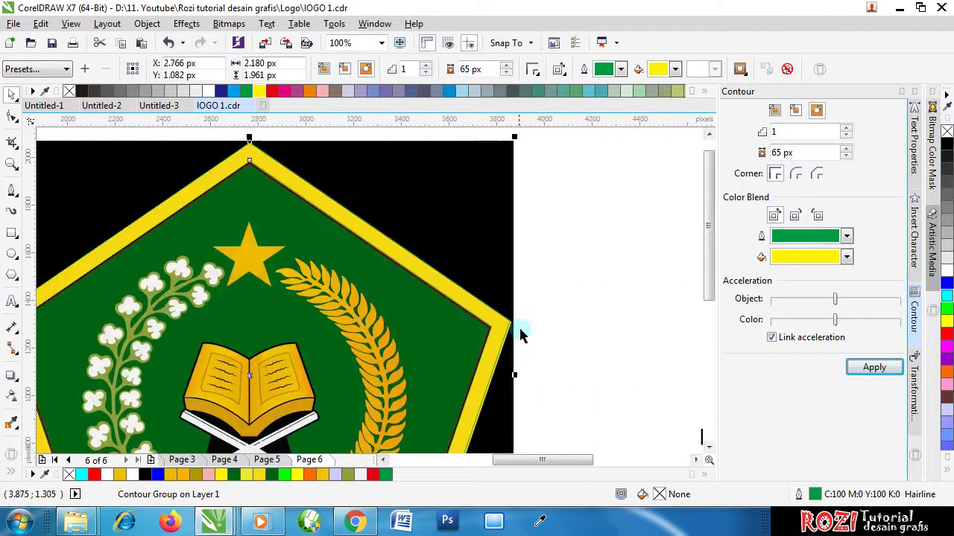
pyautogui.scroll(3, 498, 324)
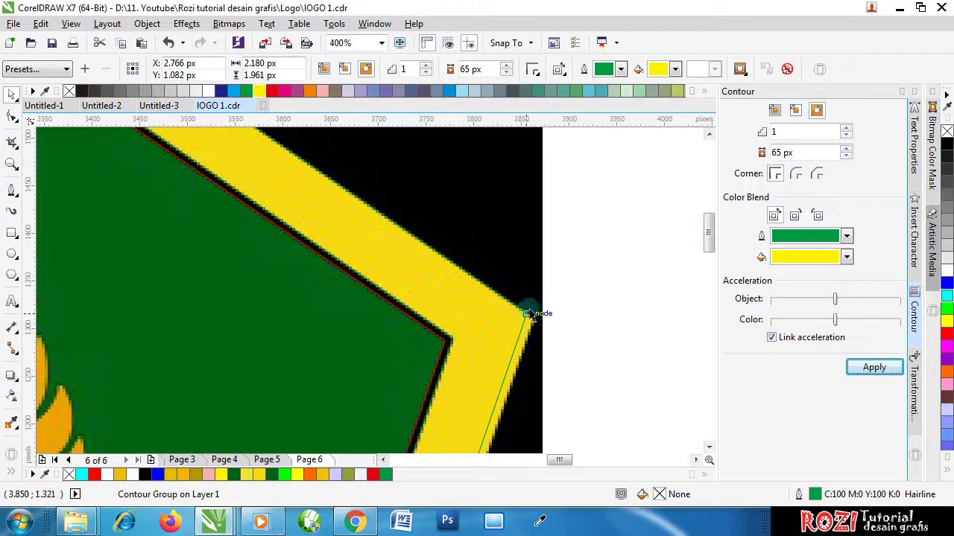
pyautogui.scroll(1, 533, 313)
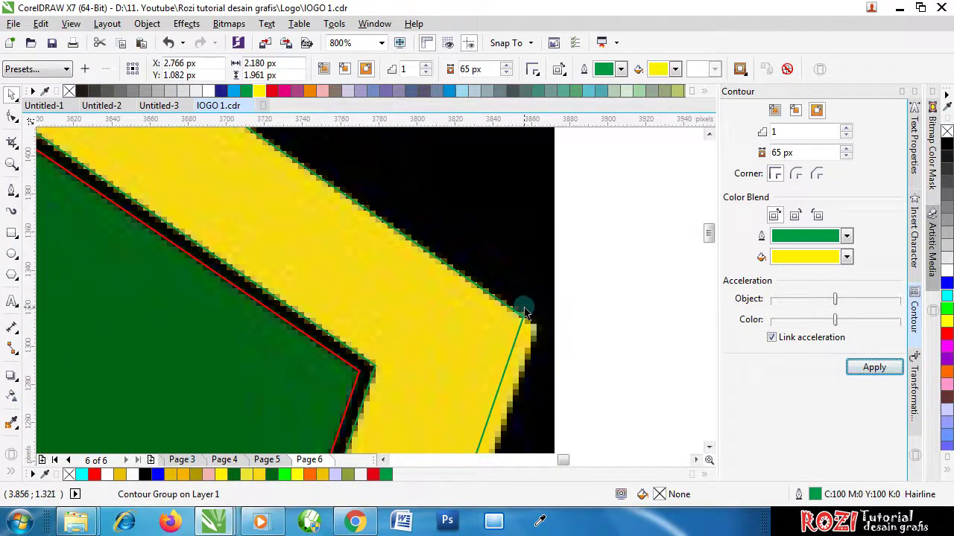
# Step: Break the 65 px contour group apart into separate outlines and deselect them
pyautogui.rightClick(504, 314)
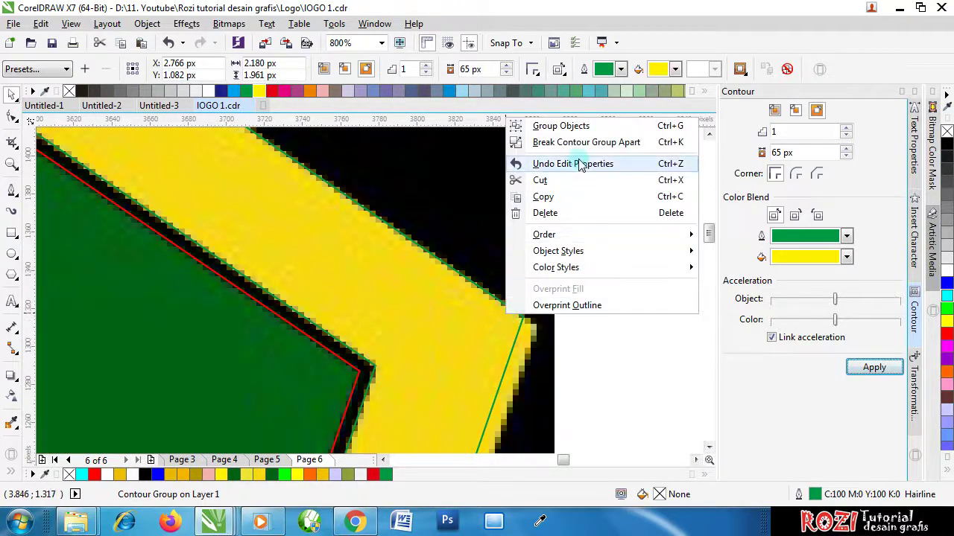
pyautogui.click(525, 142)
pyautogui.click(609, 318)
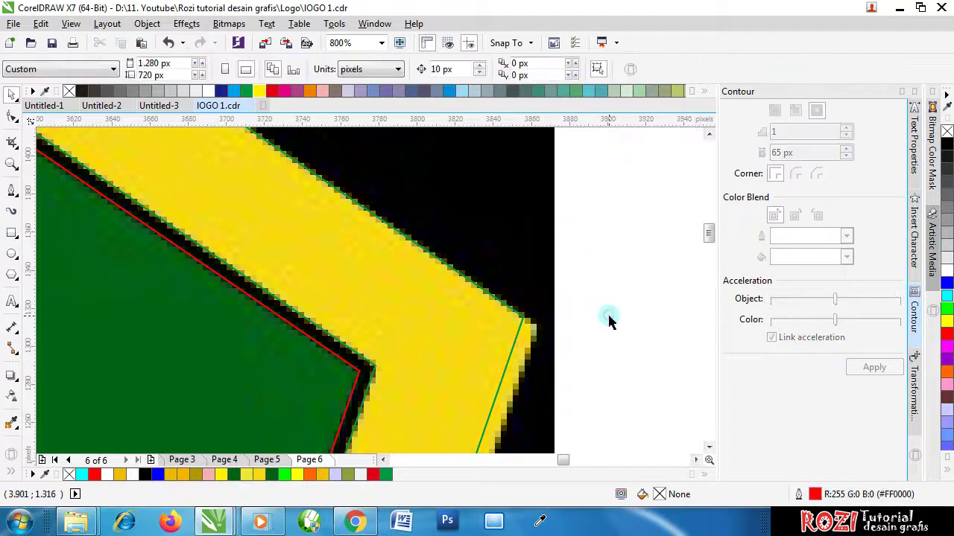
# Step: Add a 7 px outside contour to the green outline along the outer edge of the yellow border
pyautogui.click(524, 317)
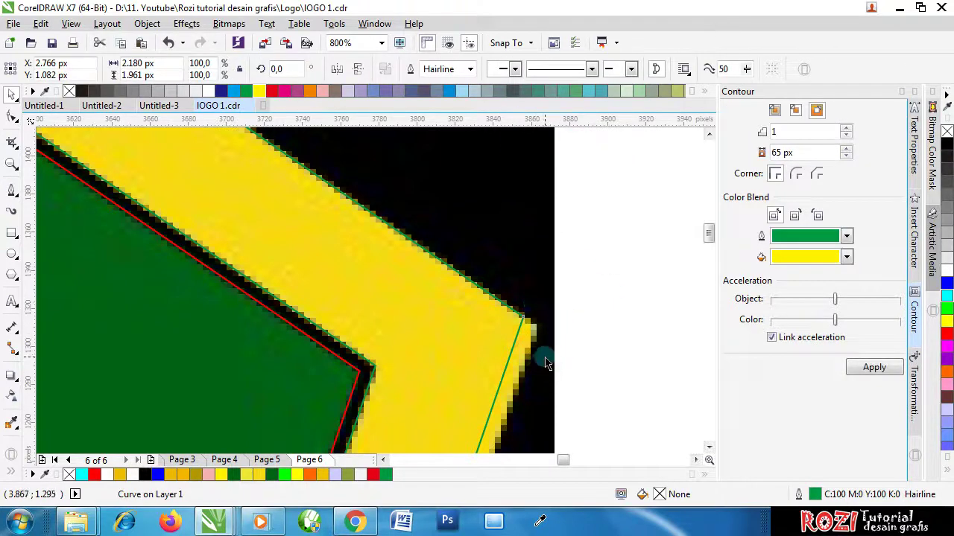
pyautogui.scroll(-3, 544, 354)
pyautogui.scroll(4, 281, 174)
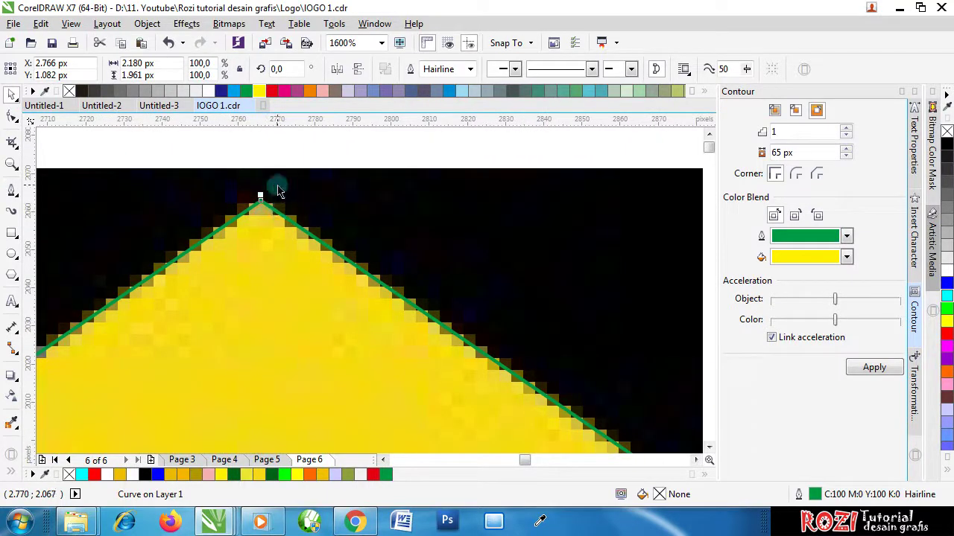
pyautogui.doubleClick(779, 152)
pyautogui.write('7')
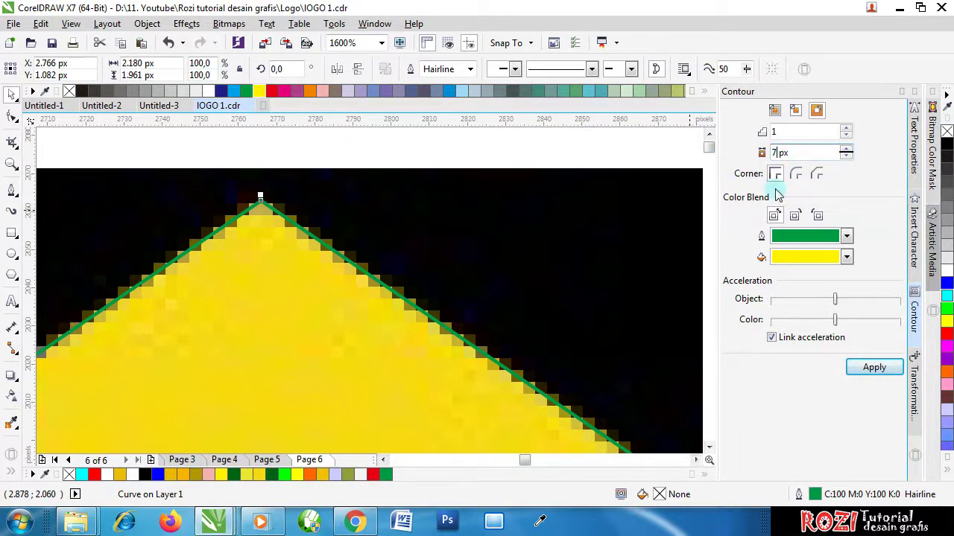
pyautogui.click(874, 368)
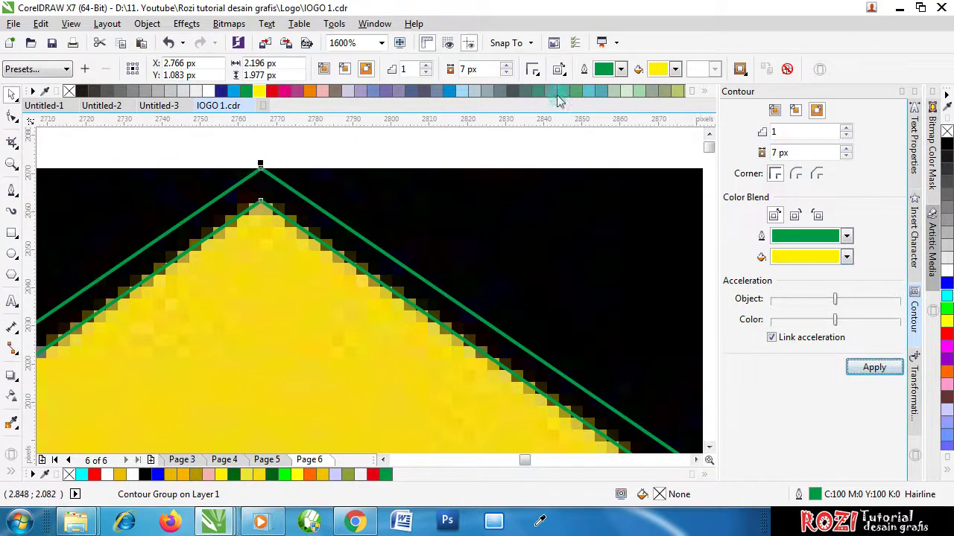
# Step: Change the outermost contour's outline colour to white and deselect the contour group
pyautogui.click(623, 68)
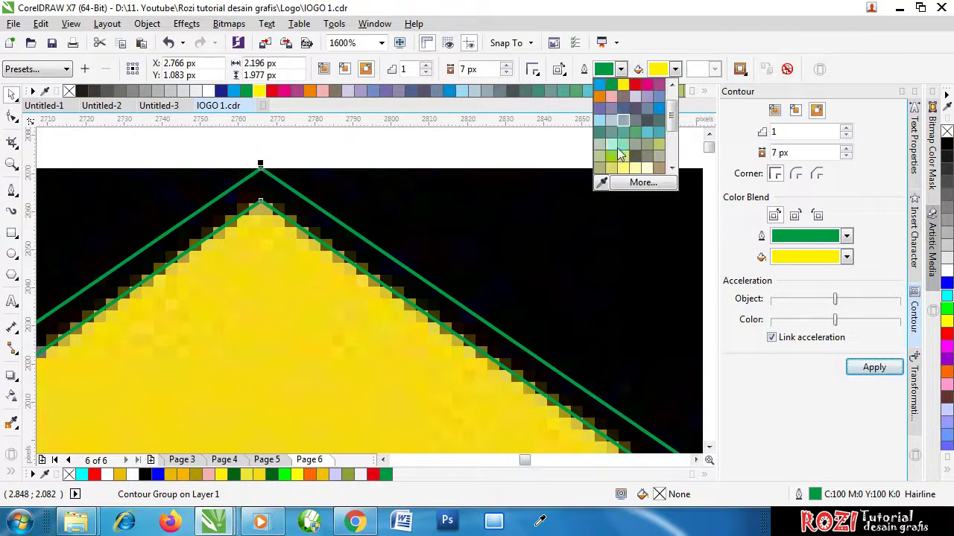
pyautogui.click(646, 96)
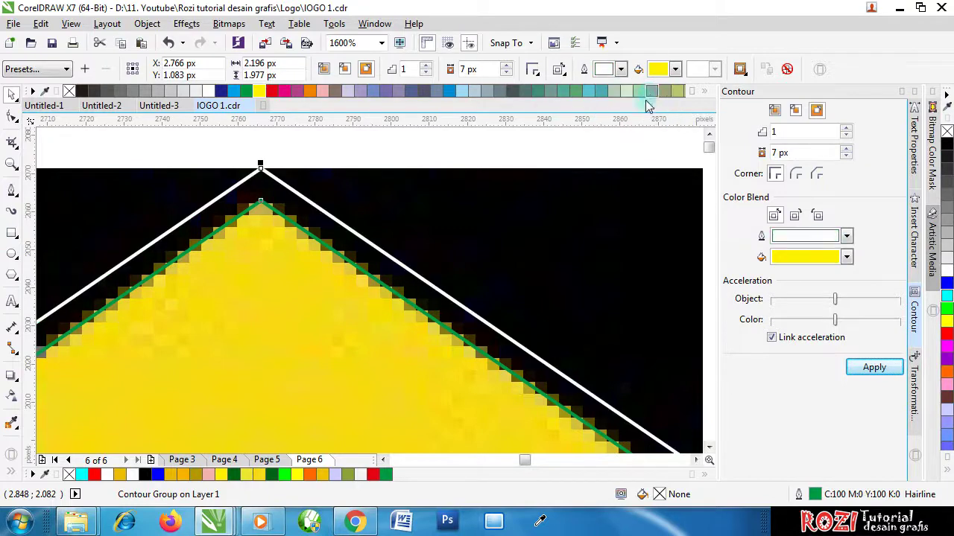
pyautogui.click(490, 145)
pyautogui.scroll(-2, 358, 179)
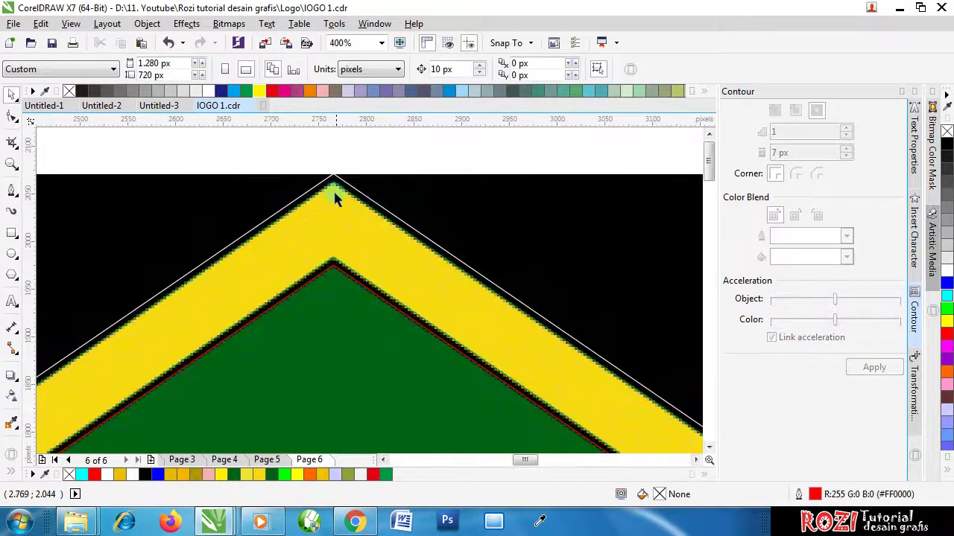
# Step: Try applying the 7 px outside contour to the red inner pentagon, and undo it
pyautogui.click(350, 280)
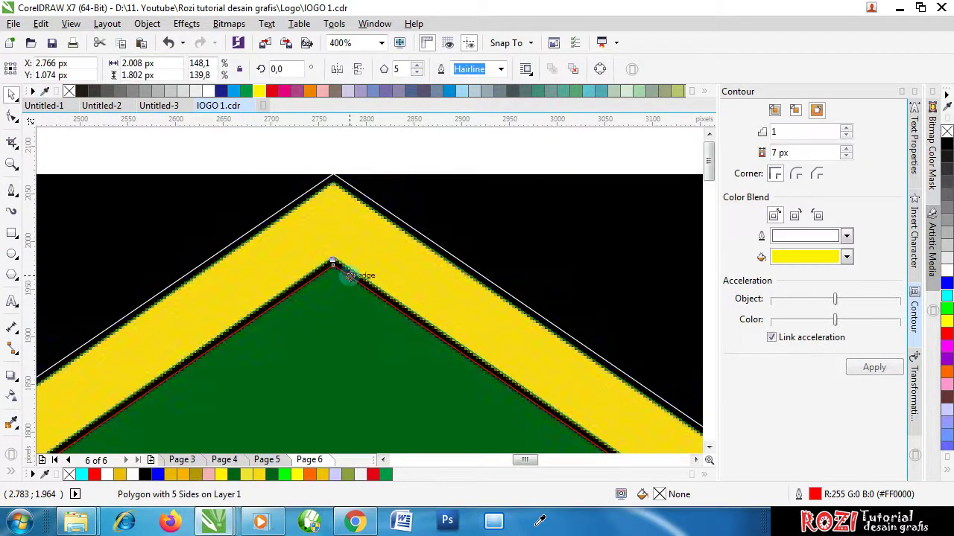
pyautogui.scroll(1, 380, 280)
pyautogui.click(859, 368)
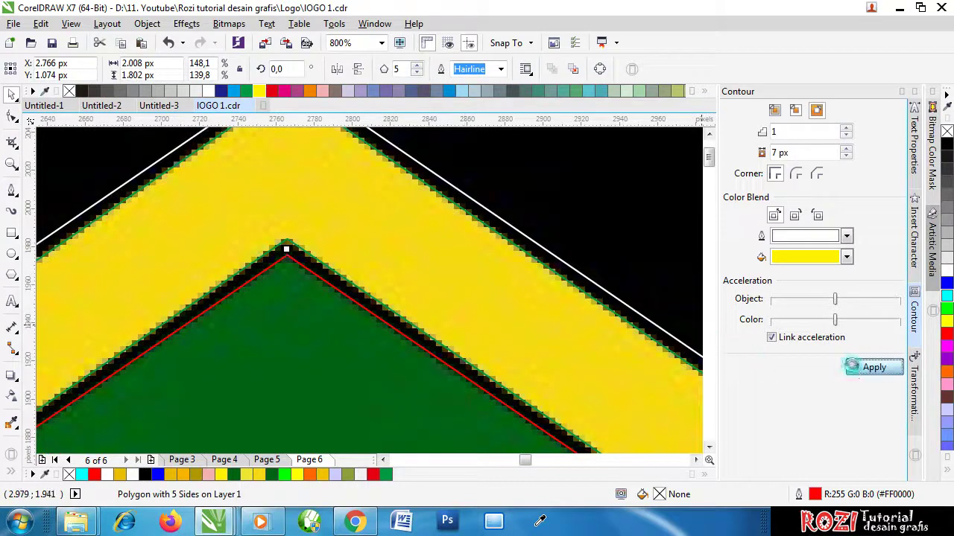
pyautogui.hotkey('ctrl', 'z')
pyautogui.scroll(-1, 378, 313)
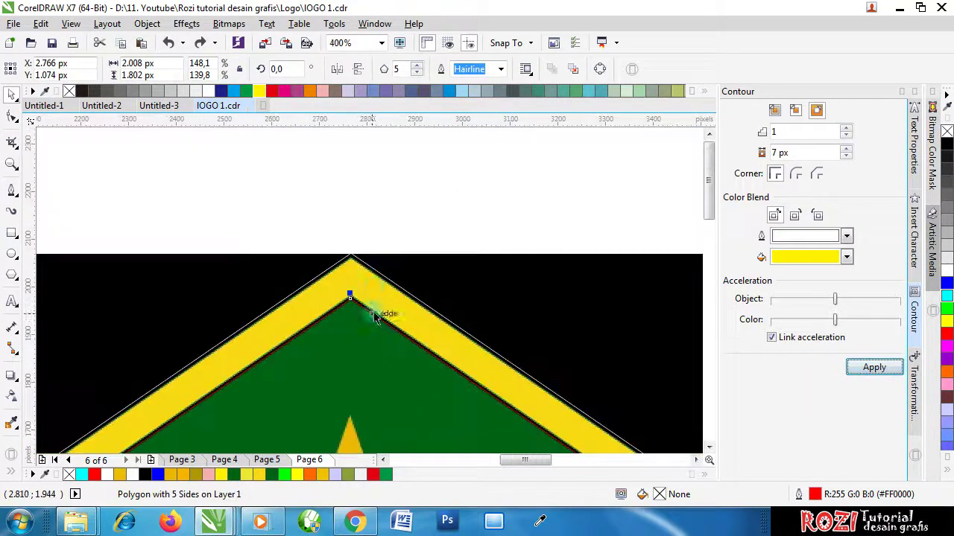
# Step: Examine how the white and green outlines fit the yellow border at the pentagon's apex and right corner
pyautogui.click(366, 212)
pyautogui.scroll(2, 330, 223)
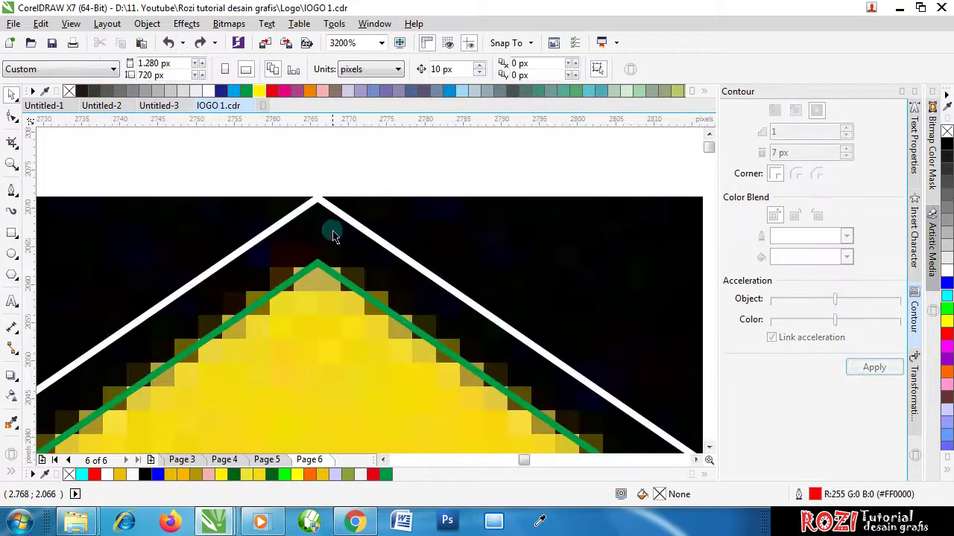
pyautogui.scroll(-1, 324, 205)
pyautogui.scroll(-5, 331, 212)
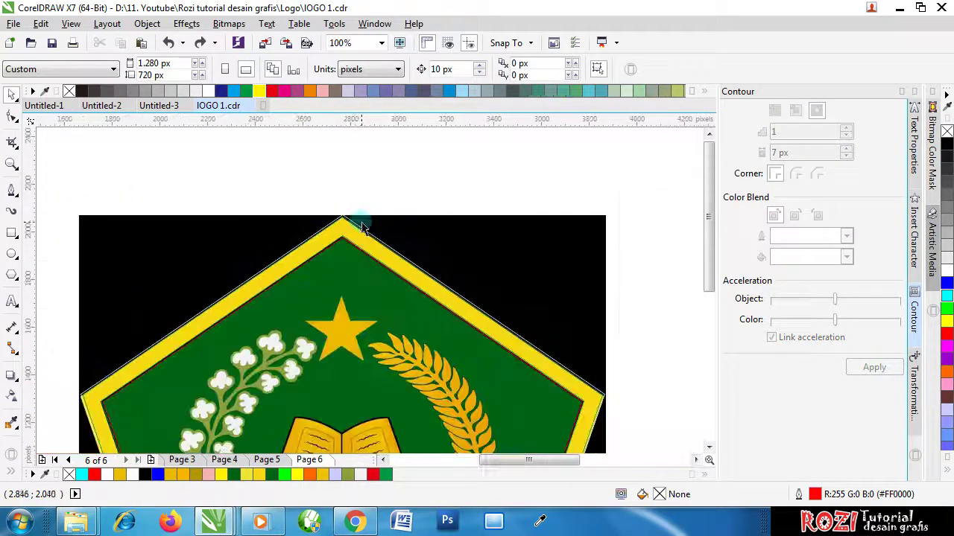
pyautogui.scroll(2, 416, 273)
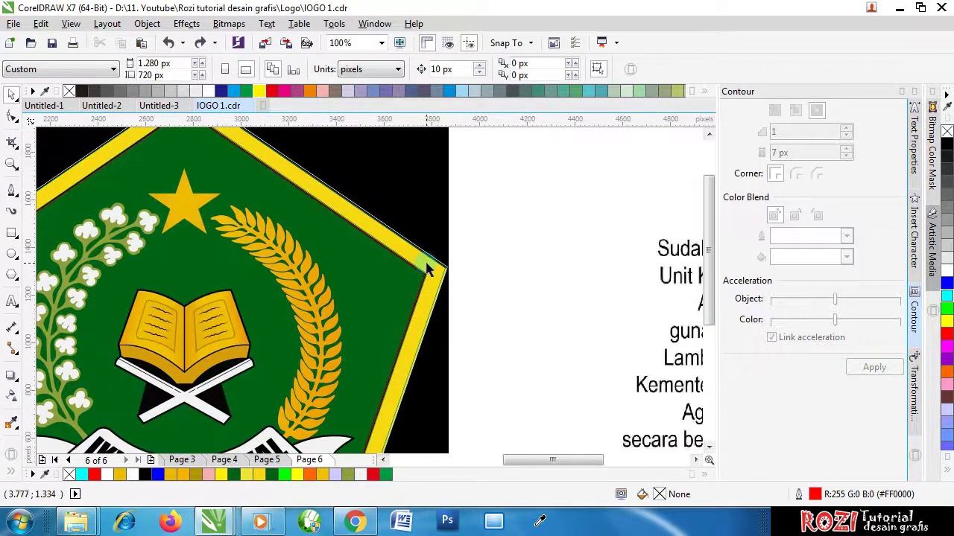
pyautogui.scroll(2, 440, 264)
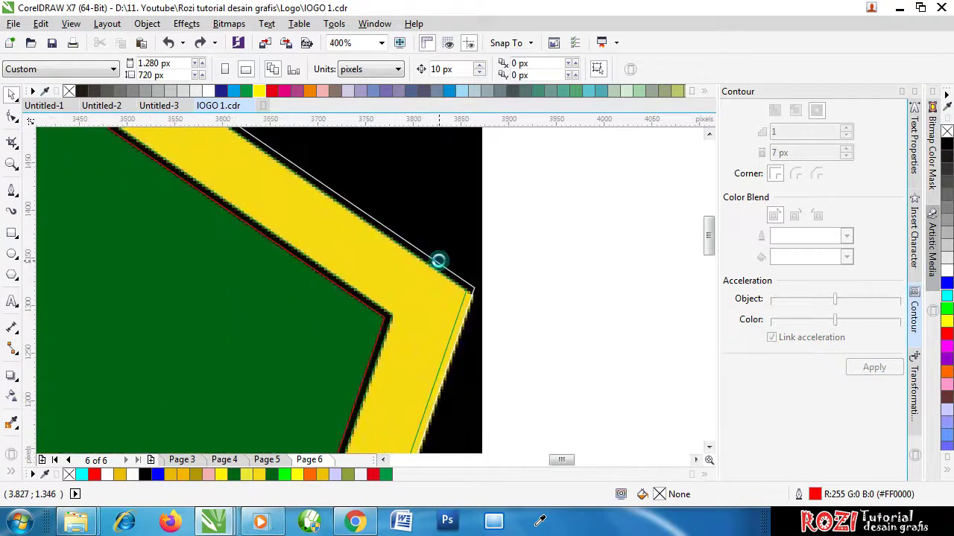
pyautogui.scroll(-2, 440, 266)
pyautogui.scroll(5, 440, 269)
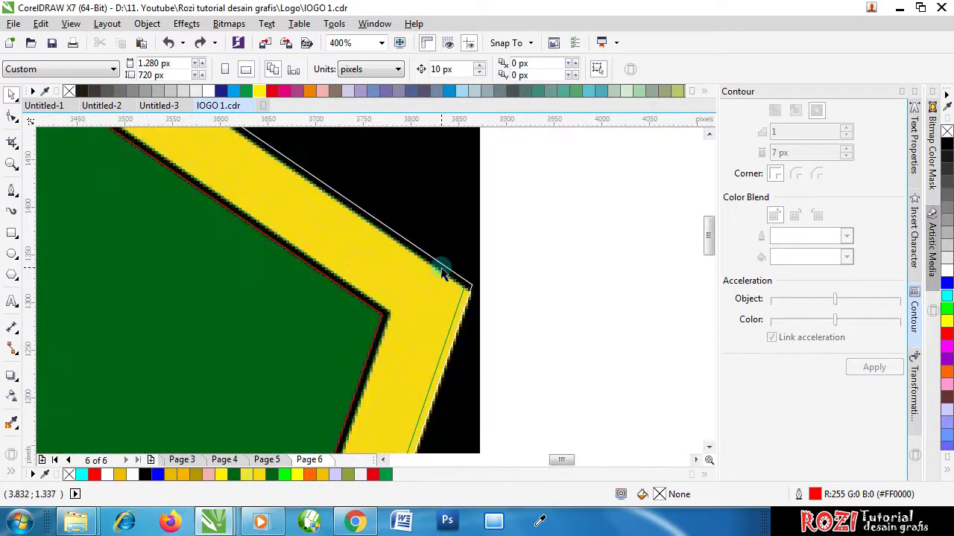
# Step: Fill the source shape of the outermost contour group with black (#000000)
pyautogui.click(475, 266)
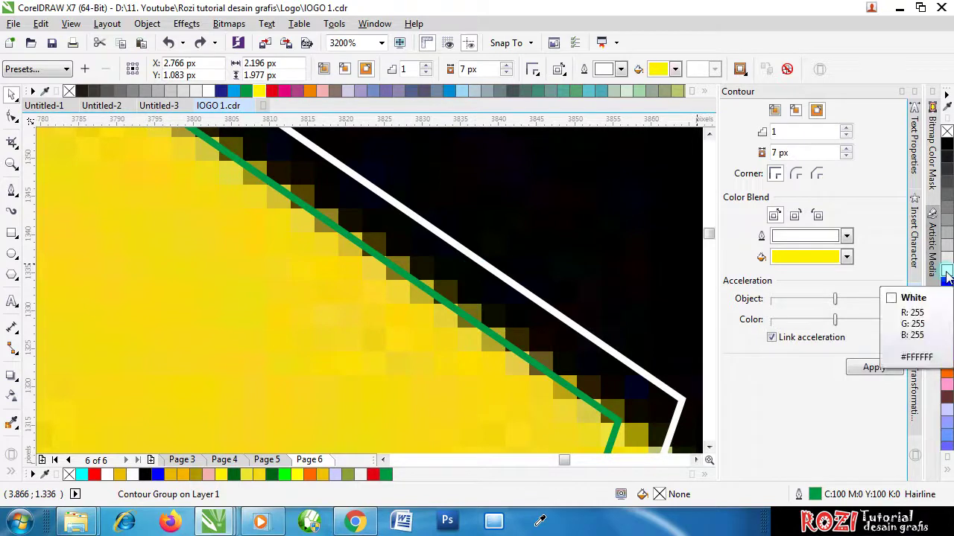
pyautogui.click(949, 151)
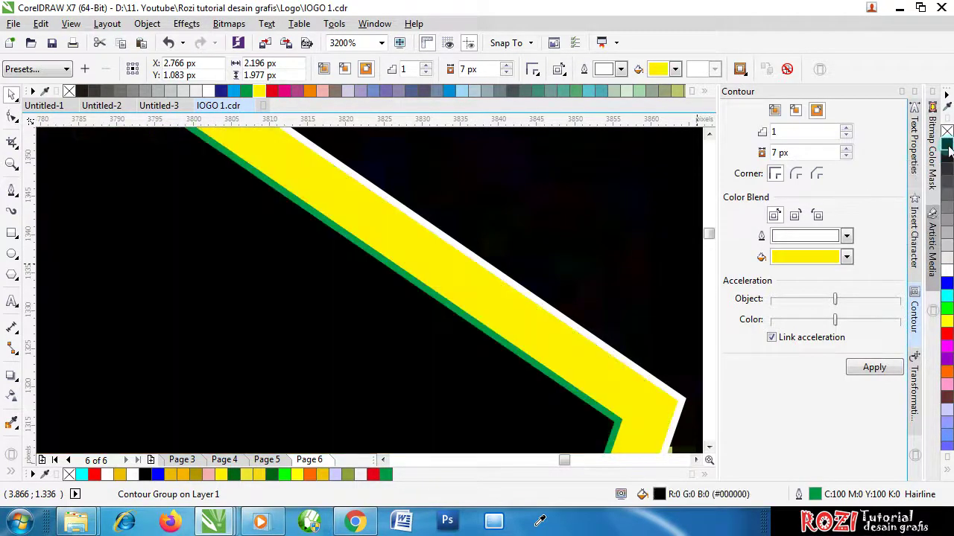
pyautogui.scroll(-6, 505, 283)
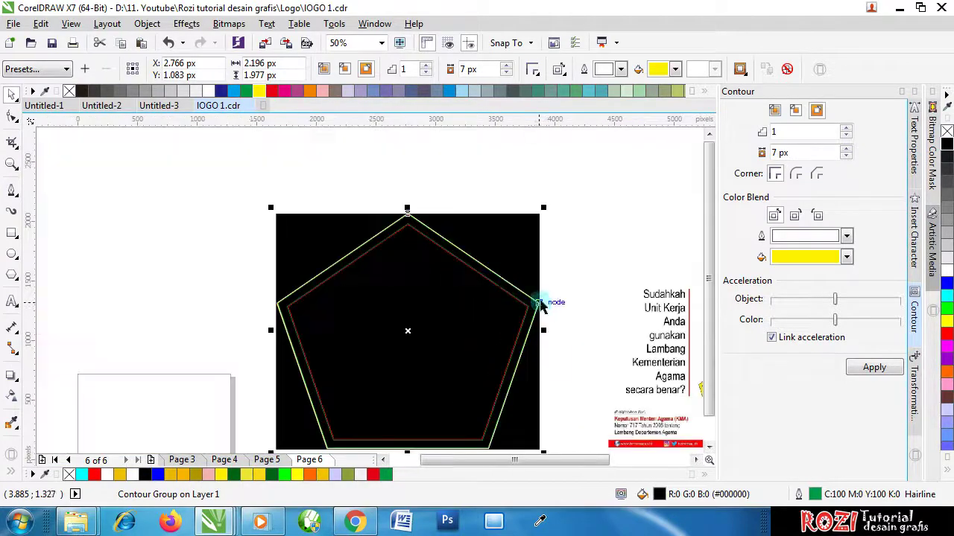
# Step: Undo the black fill on the outermost contour group's source shape
pyautogui.scroll(1, 541, 309)
pyautogui.scroll(1, 492, 287)
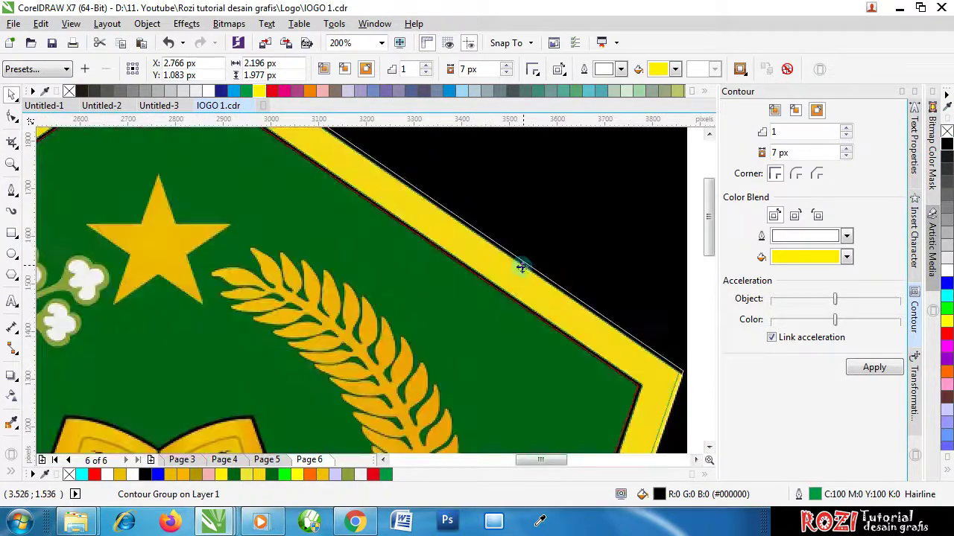
pyautogui.hotkey('ctrl', 'z')
pyautogui.scroll(-2, 515, 293)
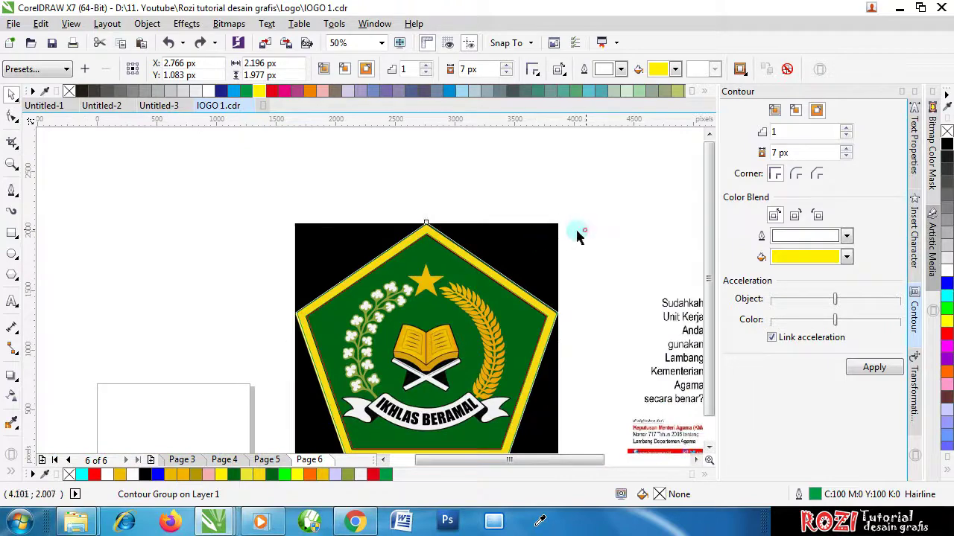
# Step: Move the reference logo image horizontally to the left of the pentagon outlines, clear of them, and deselect it
pyautogui.click(530, 250)
pyautogui.moveTo(531, 249); pyautogui.dragTo(287, 239)
pyautogui.click(556, 273)
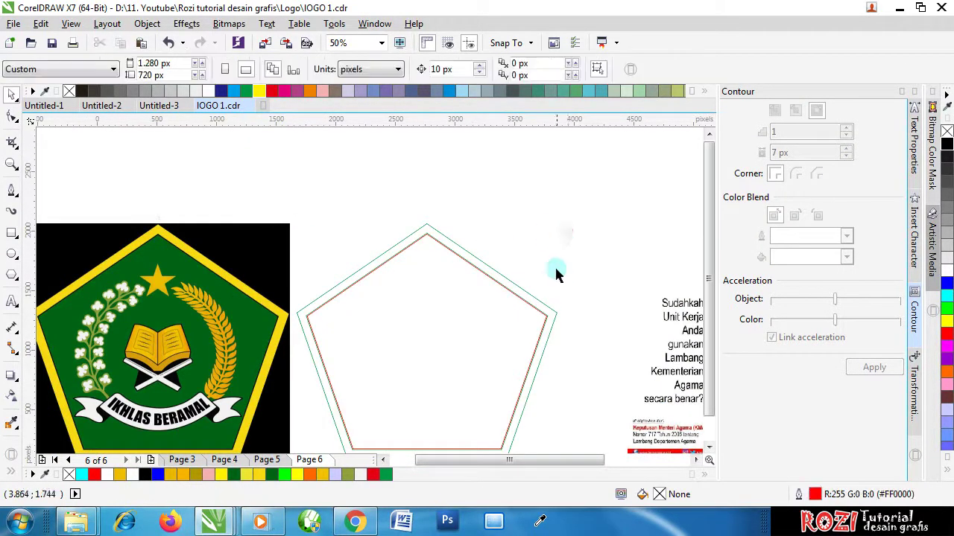
# Step: Check the black and green hex codes in the WARNA colour chart of the reference sheet
pyautogui.scroll(-1, 542, 310)
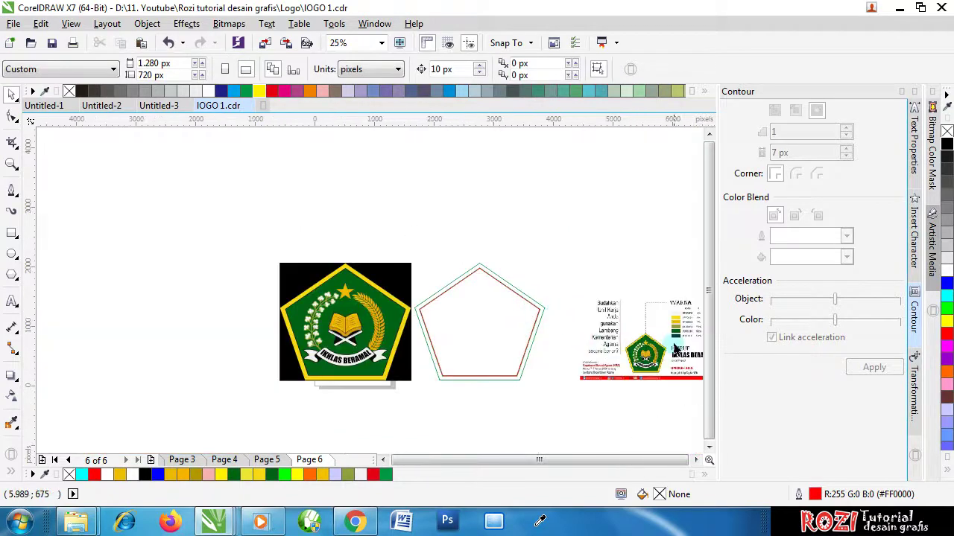
pyautogui.scroll(1, 689, 339)
pyautogui.scroll(3, 690, 339)
pyautogui.scroll(-1, 630, 348)
pyautogui.scroll(1, 608, 347)
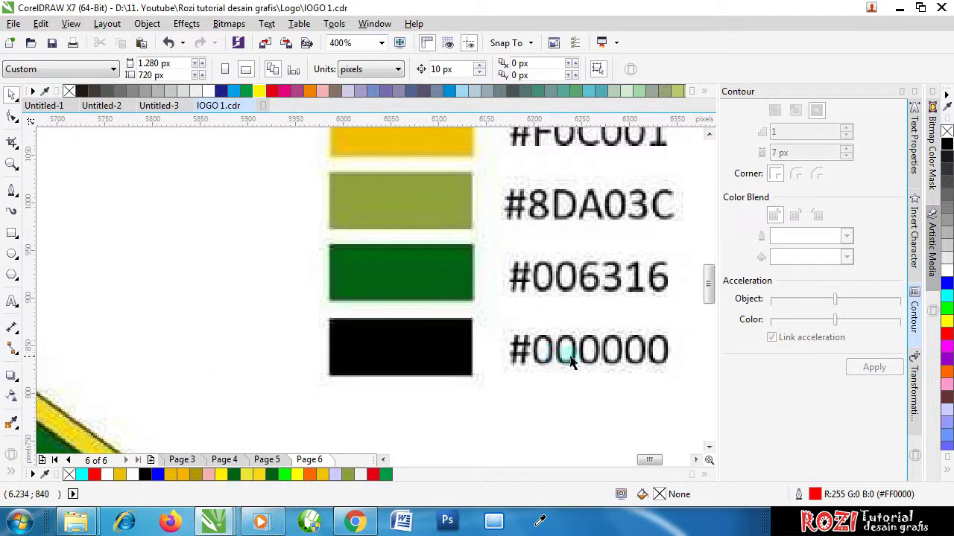
pyautogui.scroll(-5, 566, 354)
pyautogui.scroll(5, 501, 349)
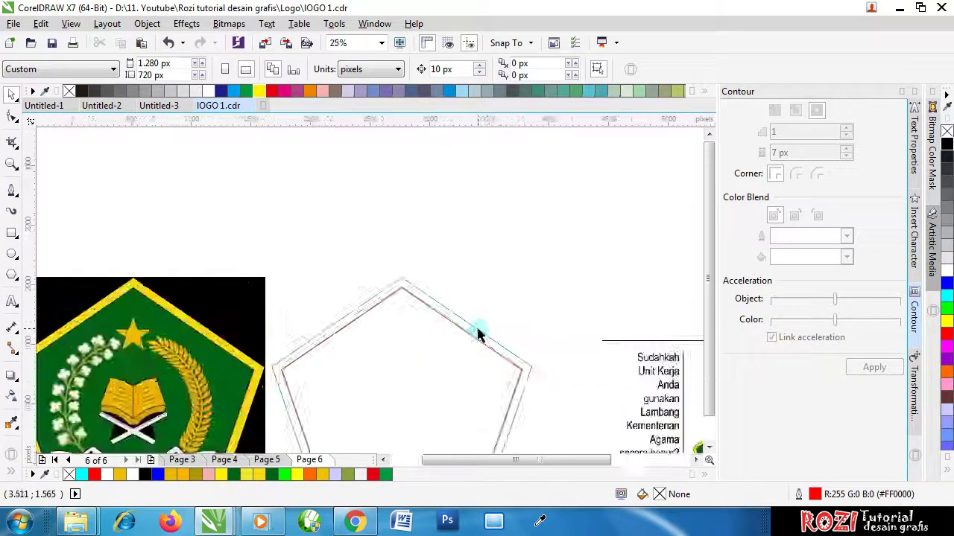
# Step: Try filling the outermost contour group's source shape with black (#000000) and moving it, and undo both changes
pyautogui.click(474, 332)
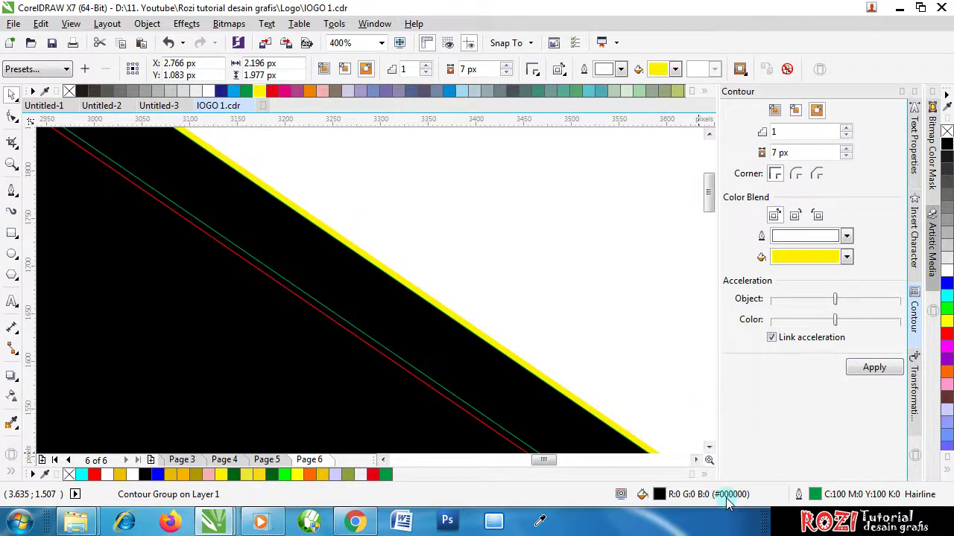
pyautogui.scroll(-1, 517, 335)
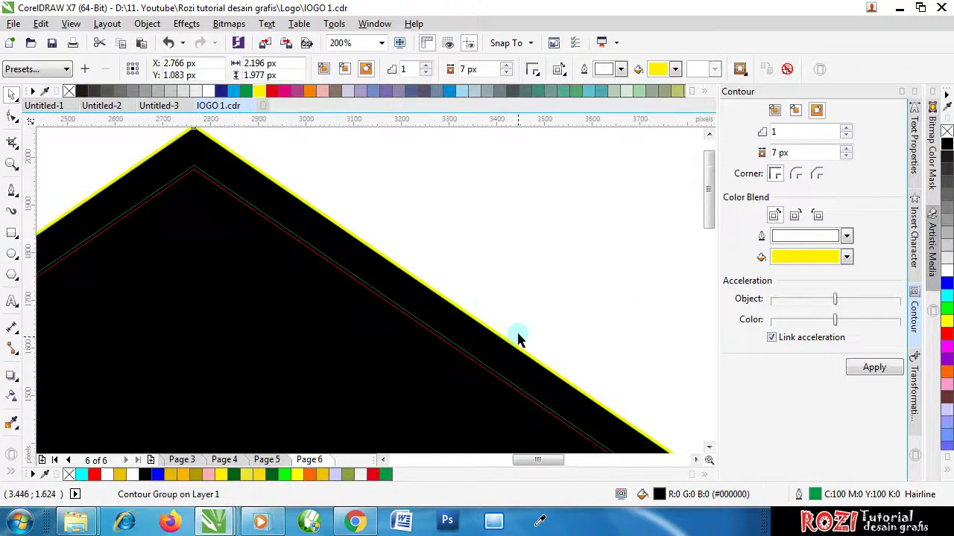
pyautogui.scroll(3, 451, 293)
pyautogui.click(487, 285)
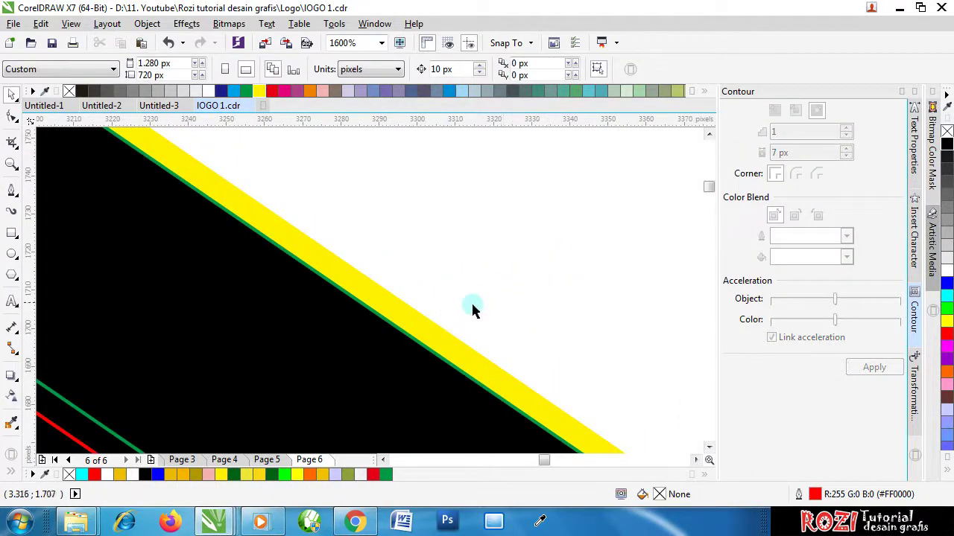
pyautogui.scroll(-2, 472, 310)
pyautogui.scroll(2, 467, 307)
pyautogui.scroll(1, 468, 309)
pyautogui.moveTo(464, 313); pyautogui.dragTo(543, 273)
pyautogui.hotkey('ctrl', 'z')
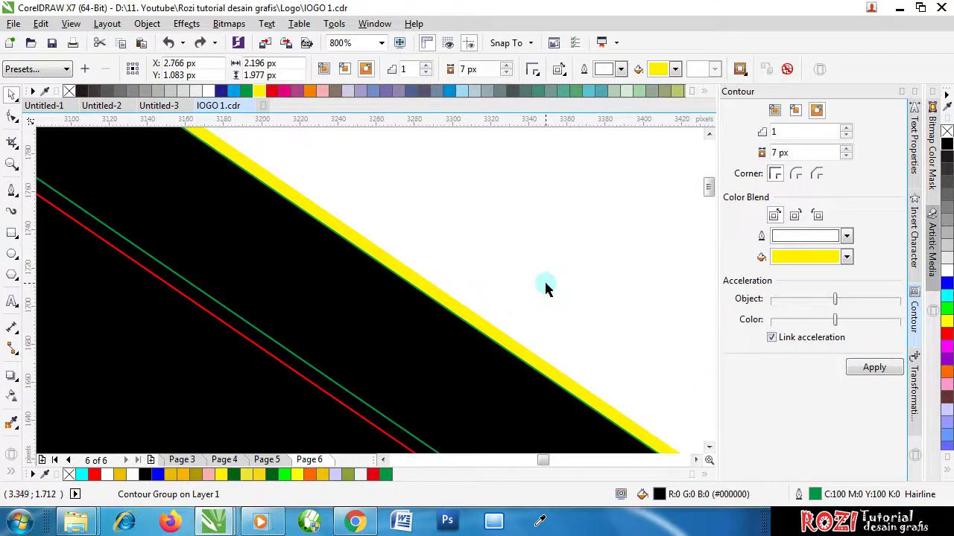
pyautogui.hotkey('ctrl', 'z')
pyautogui.rightClick(466, 316)
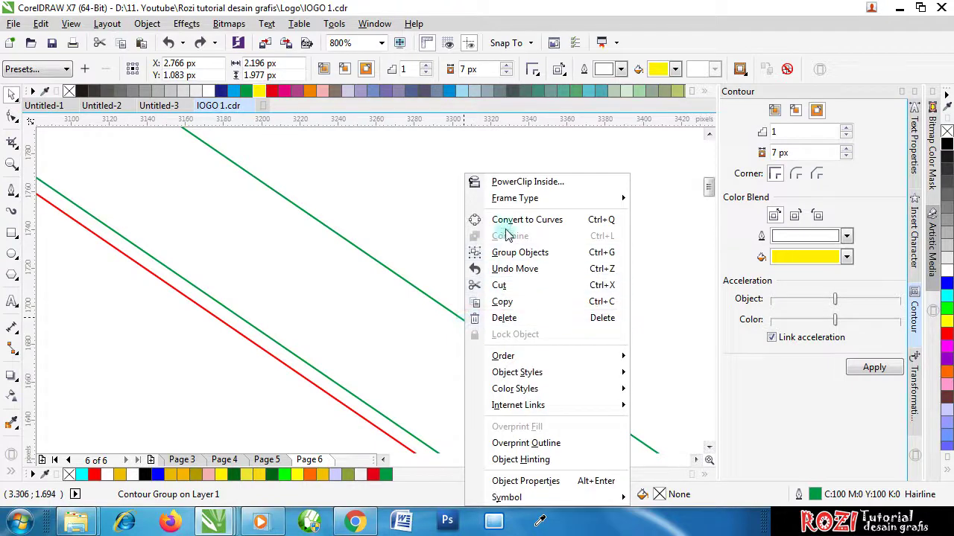
pyautogui.click(436, 215)
pyautogui.click(414, 230)
pyautogui.click(413, 288)
pyautogui.rightClick(415, 283)
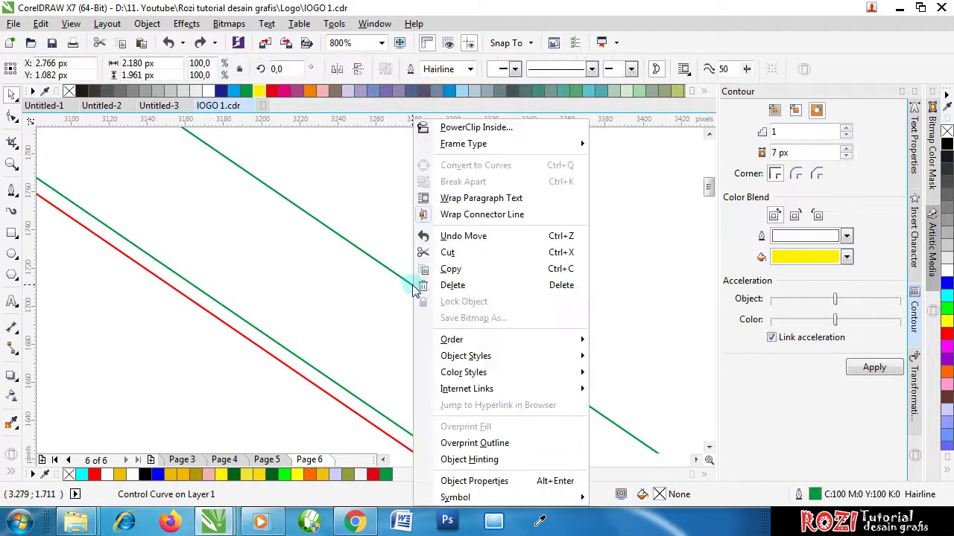
pyautogui.click(382, 221)
pyautogui.moveTo(405, 277); pyautogui.dragTo(521, 266)
pyautogui.hotkey('ctrl', 'z')
# Step: Fill the outermost contour group's source shape with white (#FFFFFF) and break the contour group apart
pyautogui.click(946, 272)
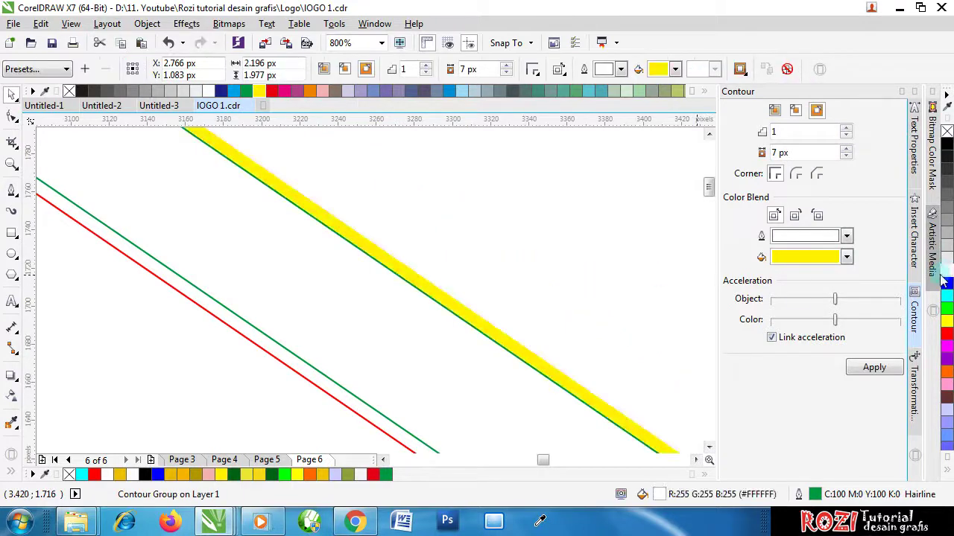
pyautogui.rightClick(498, 328)
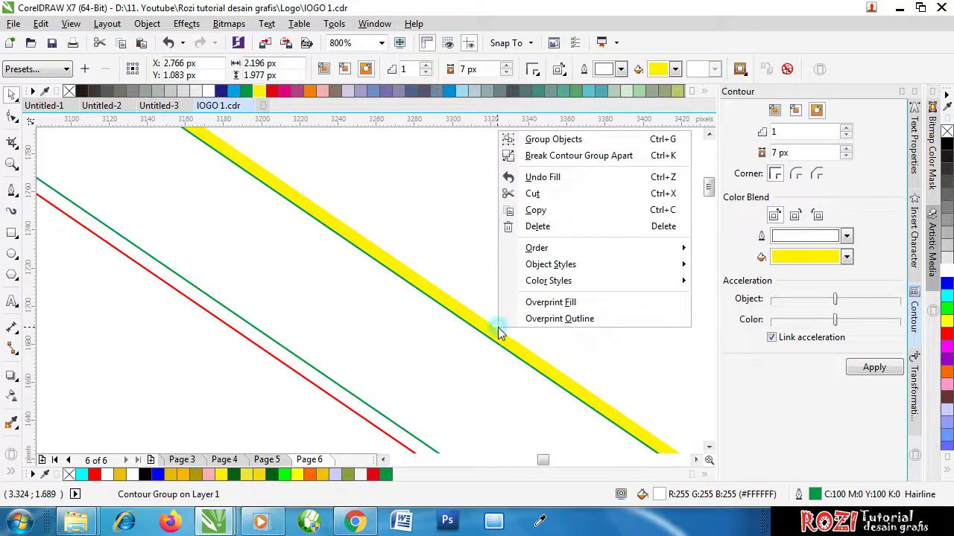
pyautogui.click(551, 156)
# Step: Fill the separated outermost pentagon with black (#000000)
pyautogui.click(470, 312)
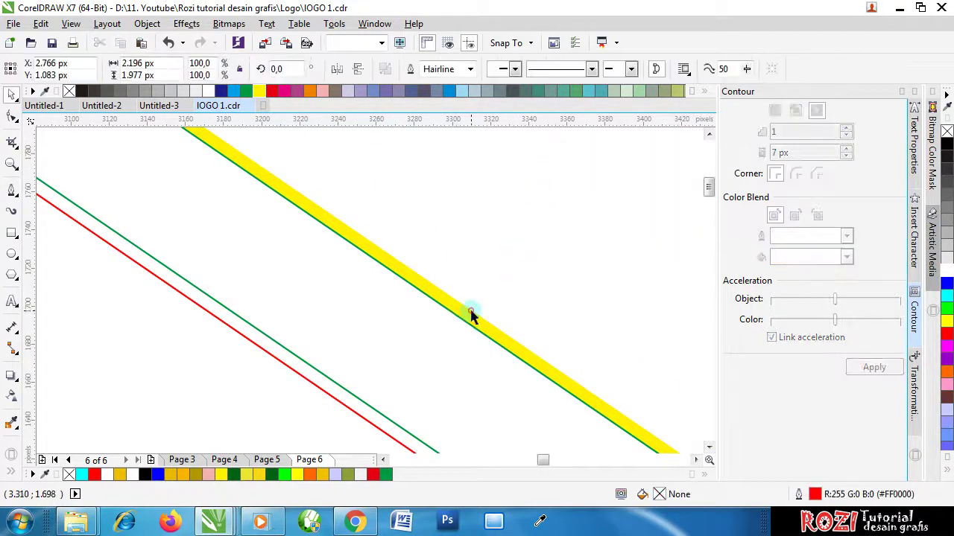
pyautogui.click(470, 312)
pyautogui.click(947, 143)
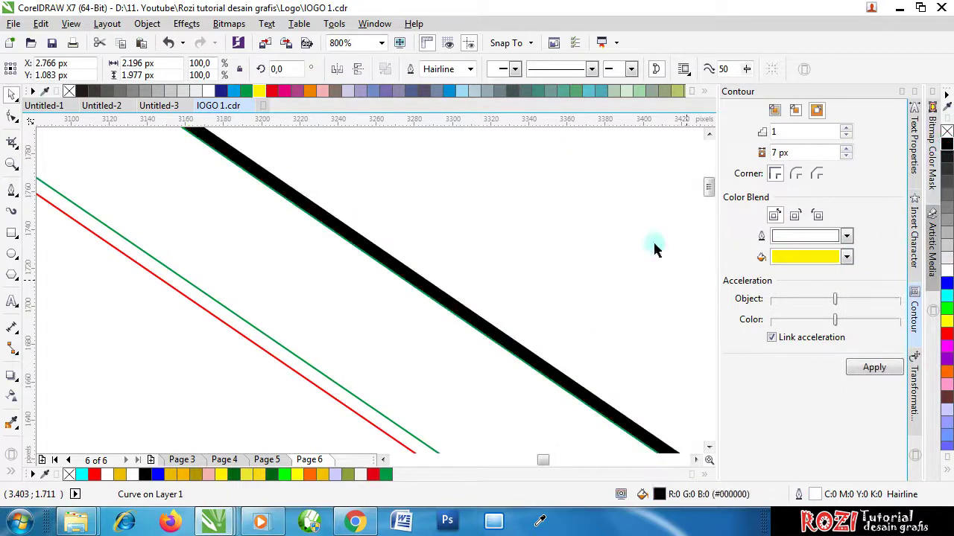
pyautogui.scroll(3, 504, 330)
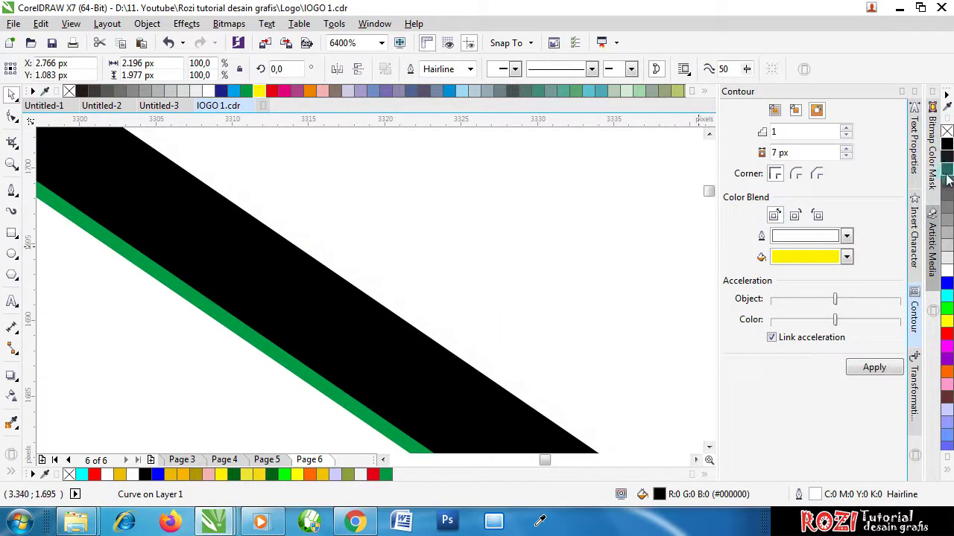
# Step: Try a grey (#999999) outline on the black outermost pentagon, and remove its outline entirely
pyautogui.rightClick(946, 219)
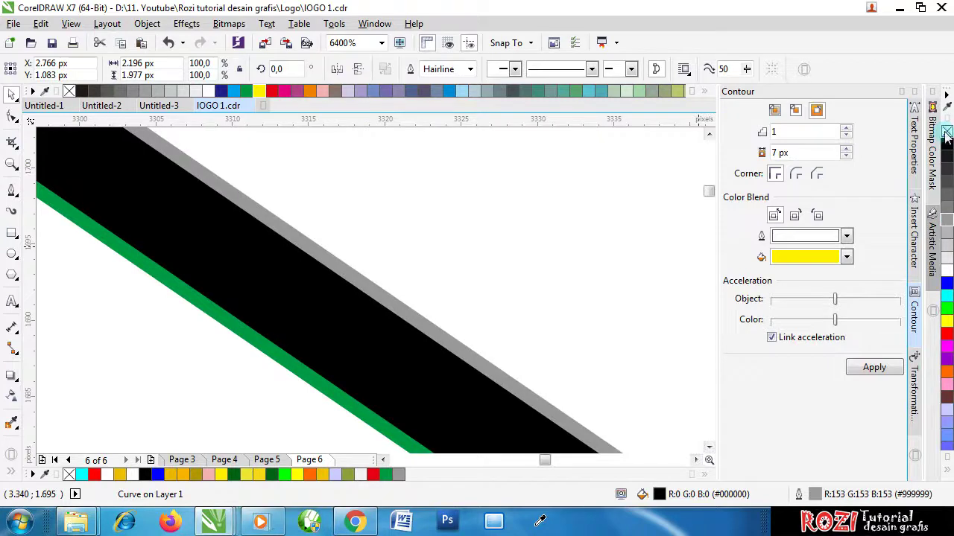
pyautogui.rightClick(947, 133)
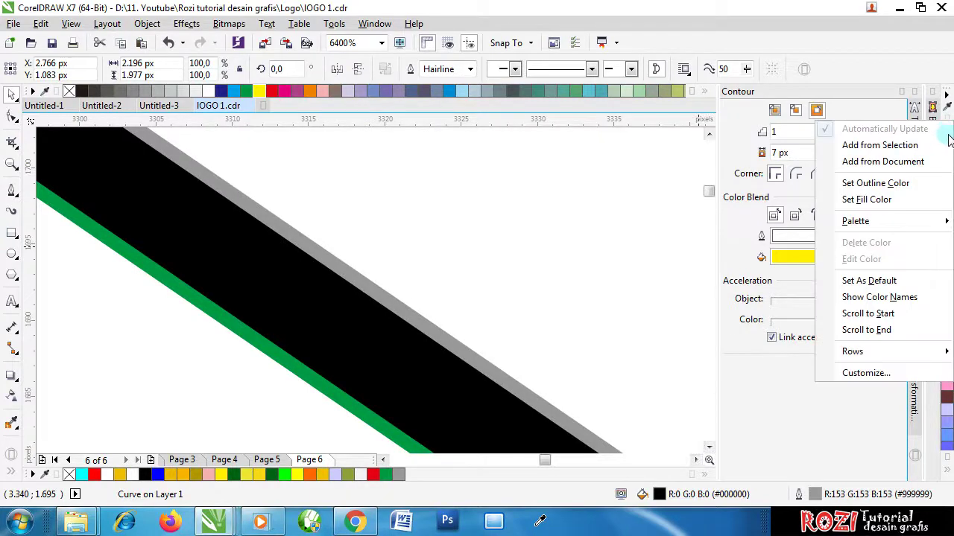
pyautogui.click(532, 258)
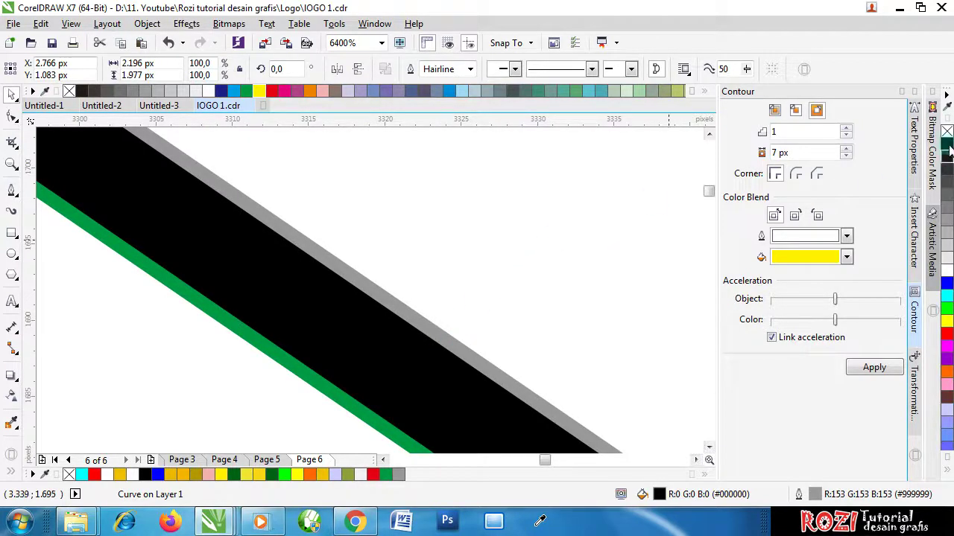
pyautogui.click(521, 260)
pyautogui.scroll(-3, 521, 260)
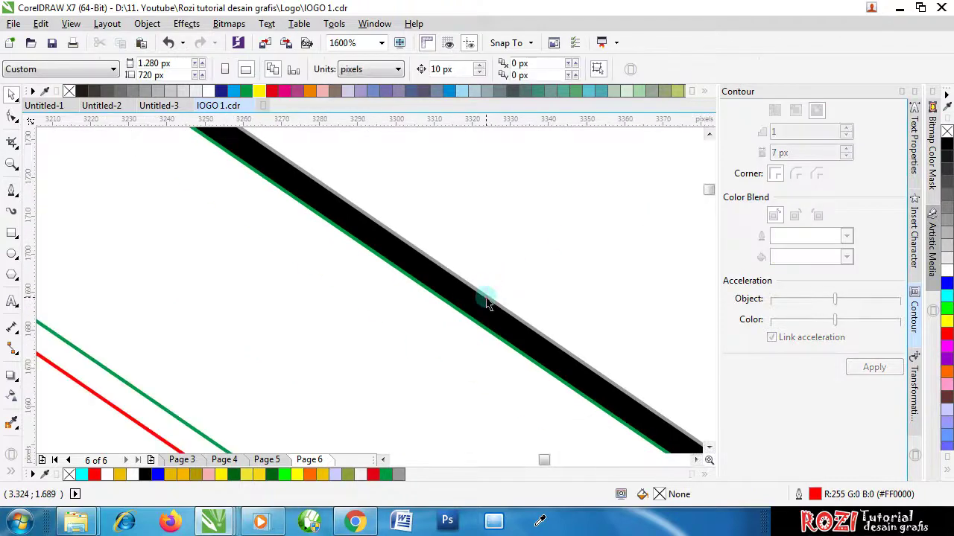
pyautogui.click(486, 305)
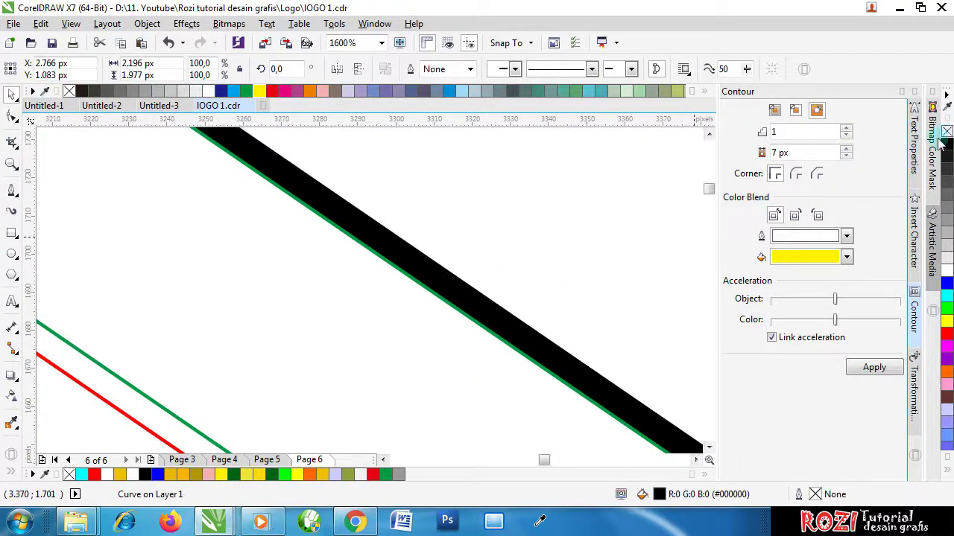
# Step: Compare the black outer border with the reference logo and check the yellow hex code in the WARNA colour chart
pyautogui.scroll(-5, 485, 277)
pyautogui.click(273, 306)
pyautogui.scroll(-3, 276, 306)
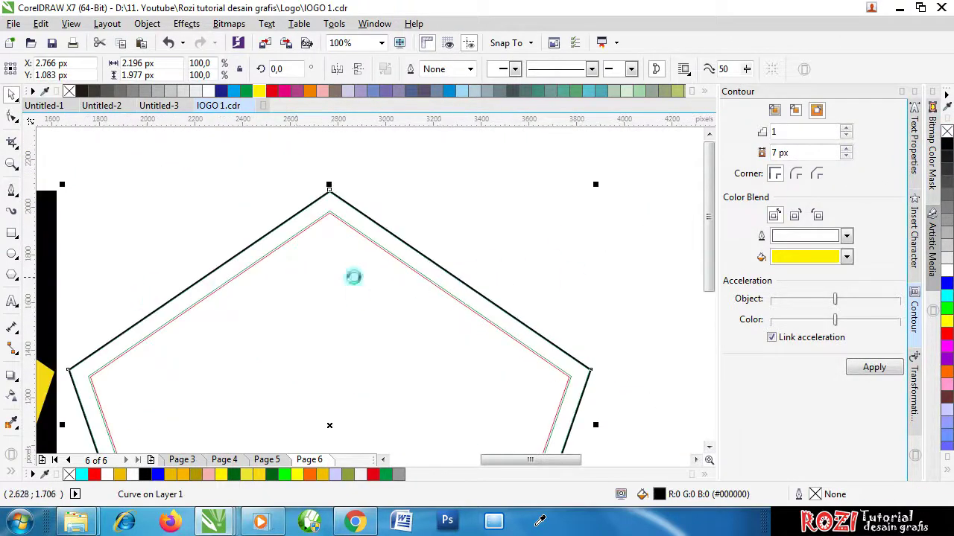
pyautogui.scroll(5, 395, 272)
pyautogui.scroll(-2, 395, 296)
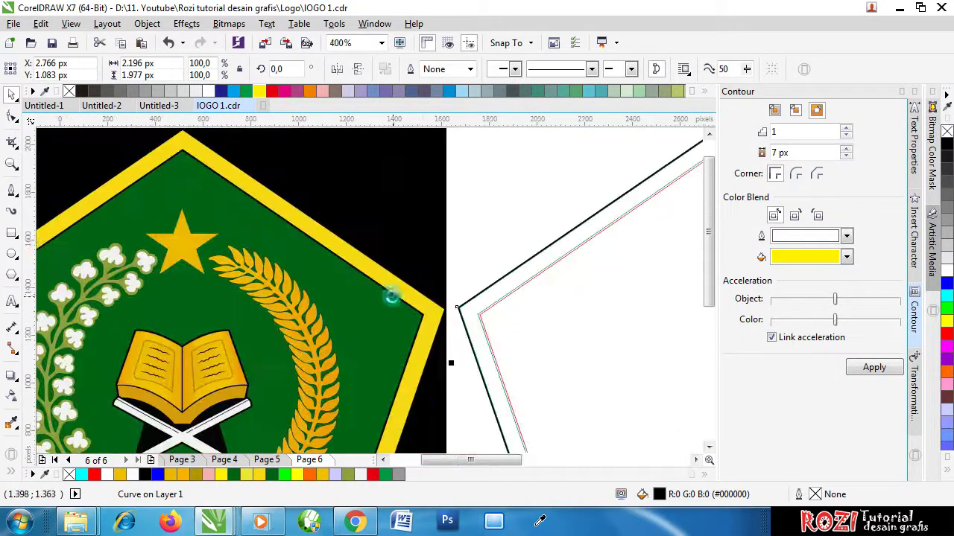
pyautogui.scroll(-3, 393, 300)
pyautogui.scroll(2, 501, 298)
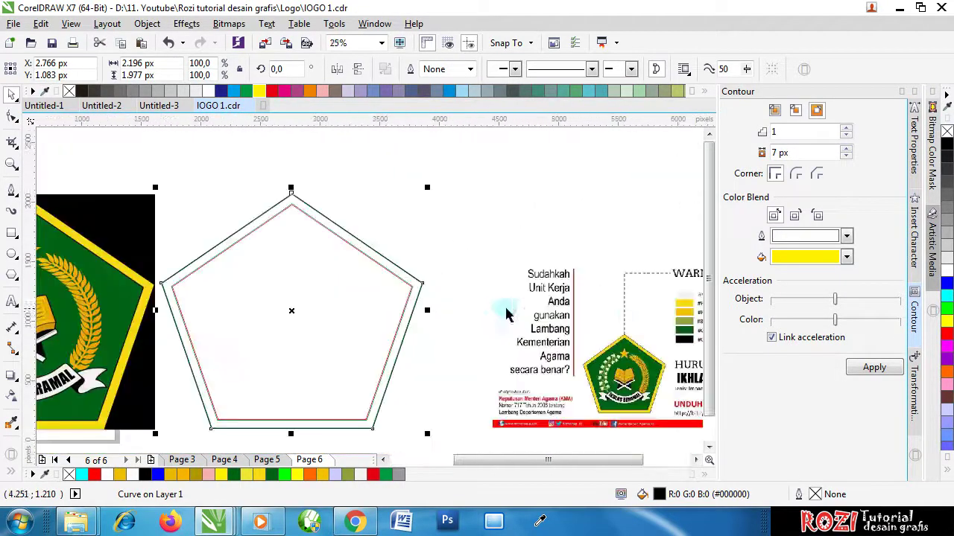
pyautogui.scroll(-2, 626, 321)
pyautogui.scroll(5, 637, 322)
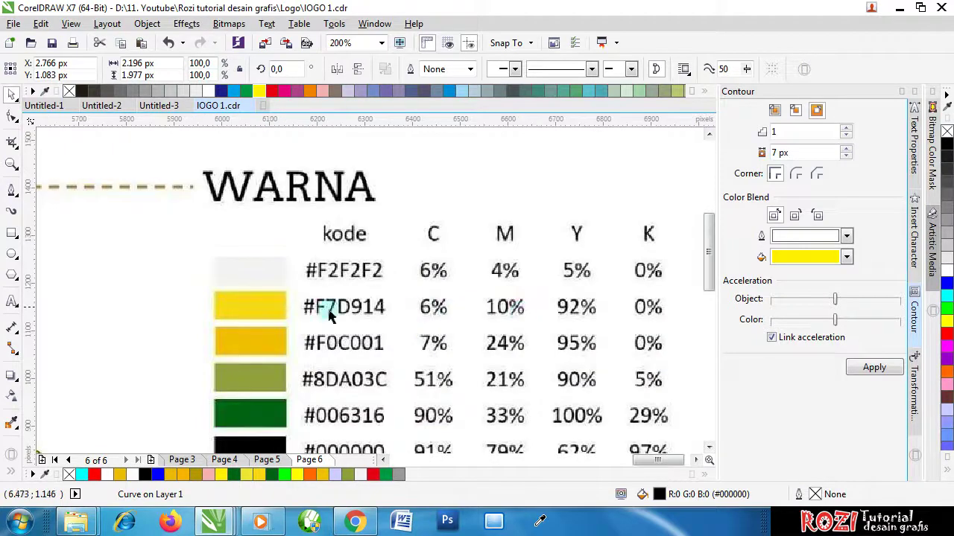
pyautogui.scroll(2, 298, 305)
pyautogui.scroll(-2, 325, 307)
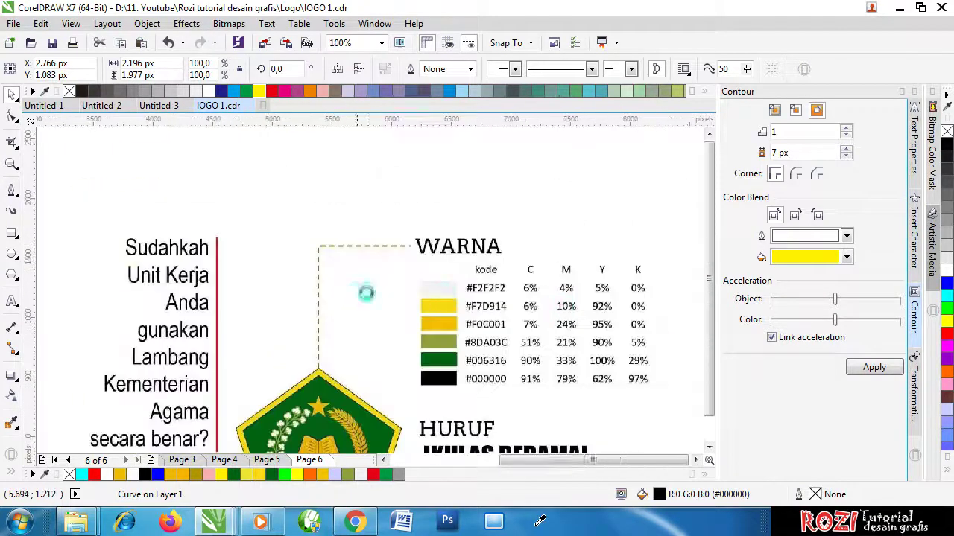
pyautogui.scroll(-1, 357, 295)
pyautogui.scroll(2, 126, 283)
# Step: Select the white pentagon just inside the black border and collapse the Contour settings to show more of the WARNA colour chart
pyautogui.click(170, 289)
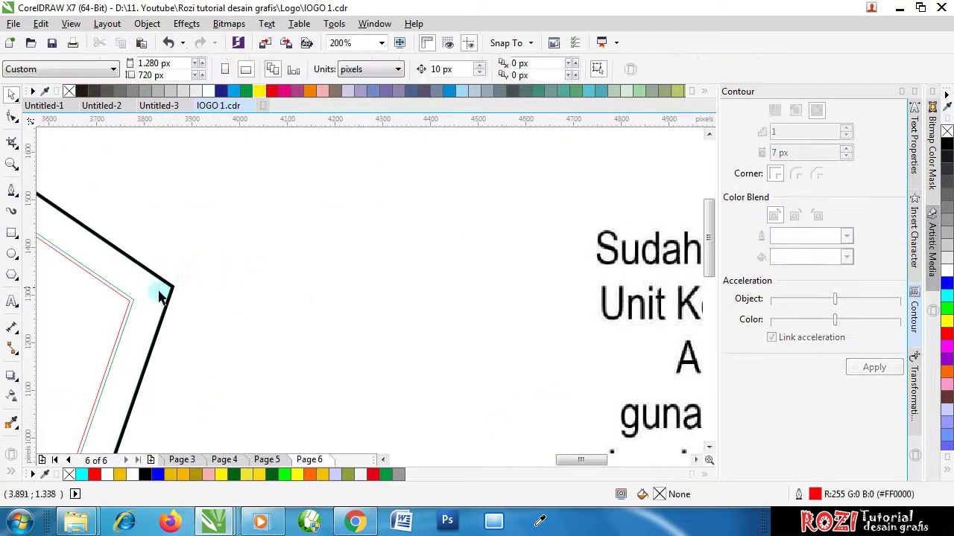
pyautogui.click(160, 288)
pyautogui.hscroll(-2, 387, 309)
pyautogui.scroll(-2, 579, 335)
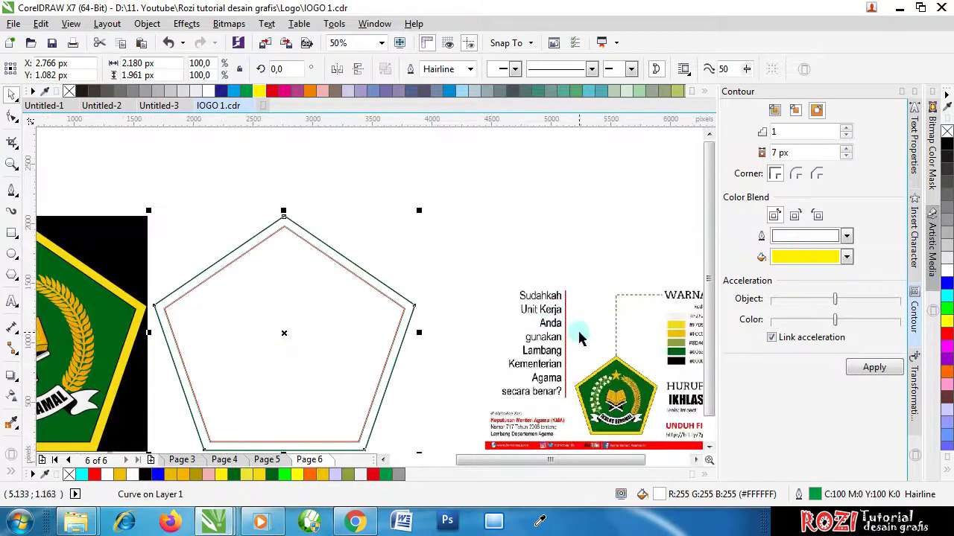
pyautogui.scroll(3, 634, 335)
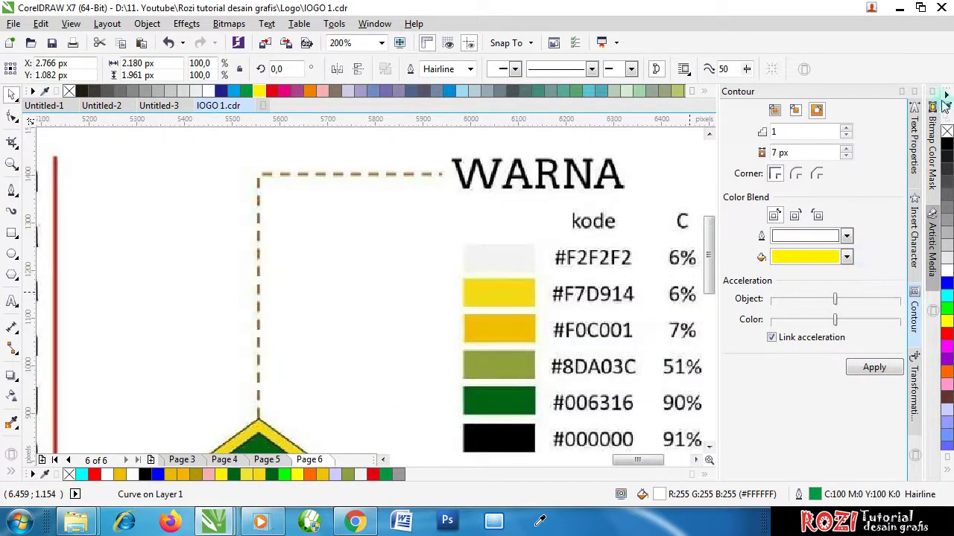
pyautogui.click(903, 93)
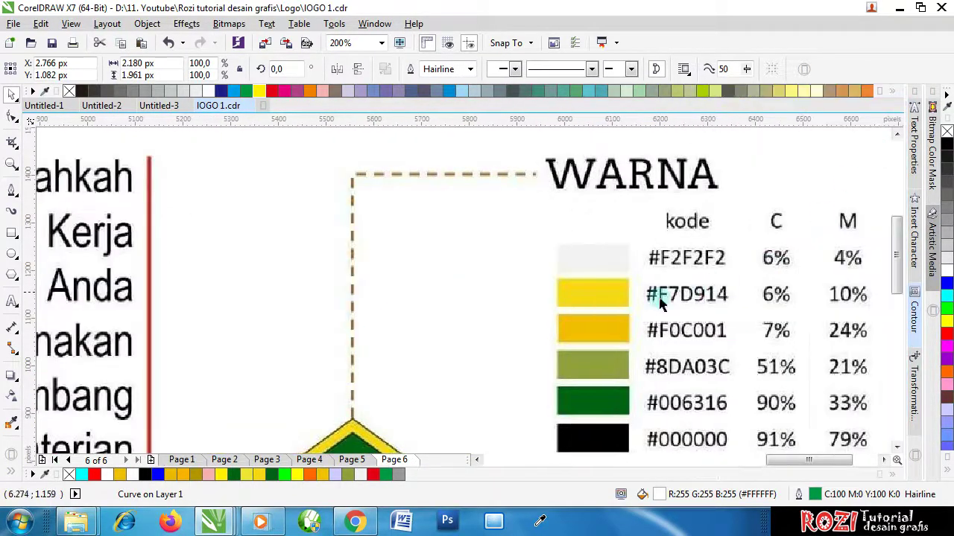
pyautogui.scroll(-2, 611, 330)
pyautogui.scroll(2, 610, 330)
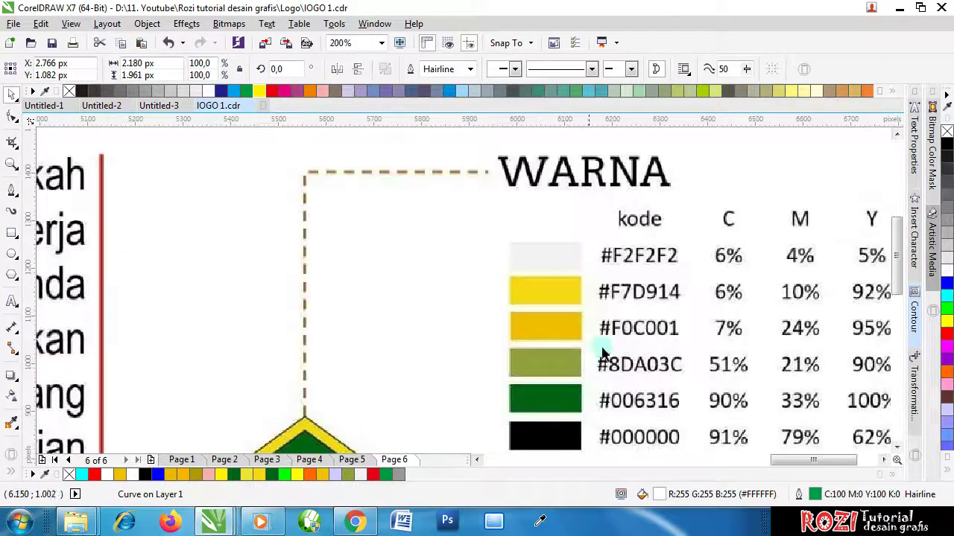
# Step: Fill the white pentagon just inside the black border with the chart's yellow, #F7D914
pyautogui.click(948, 309)
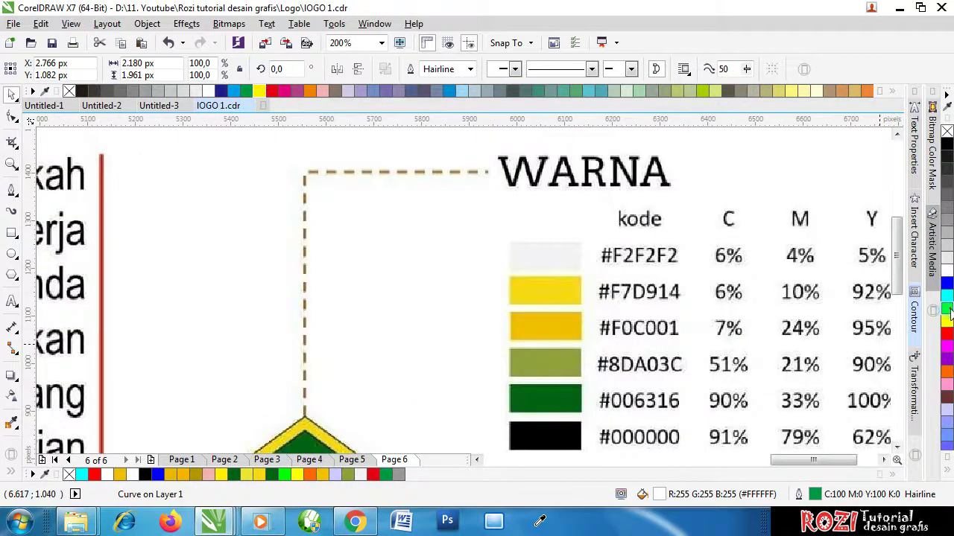
pyautogui.doubleClick(660, 494)
pyautogui.moveTo(389, 234); pyautogui.dragTo(347, 230)
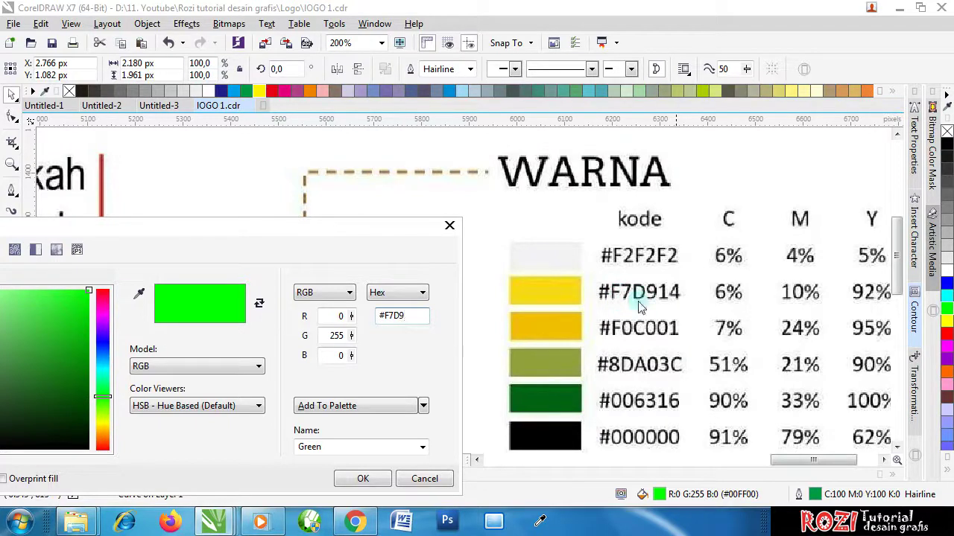
pyautogui.click(330, 355)
pyautogui.moveTo(306, 225); pyautogui.dragTo(484, 172)
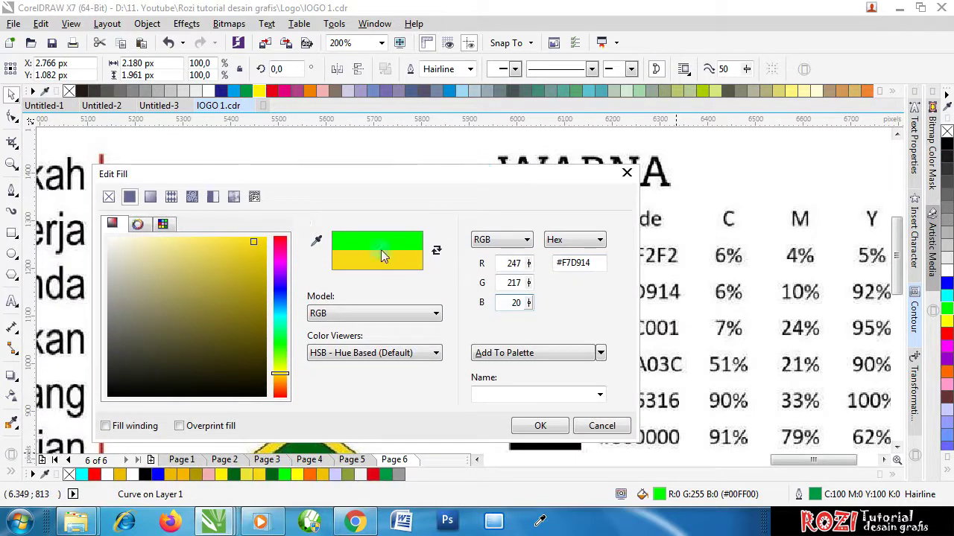
pyautogui.click(540, 426)
# Step: Remove the green outline from the yellow pentagon so that its edge meets the black border directly
pyautogui.scroll(-3, 656, 332)
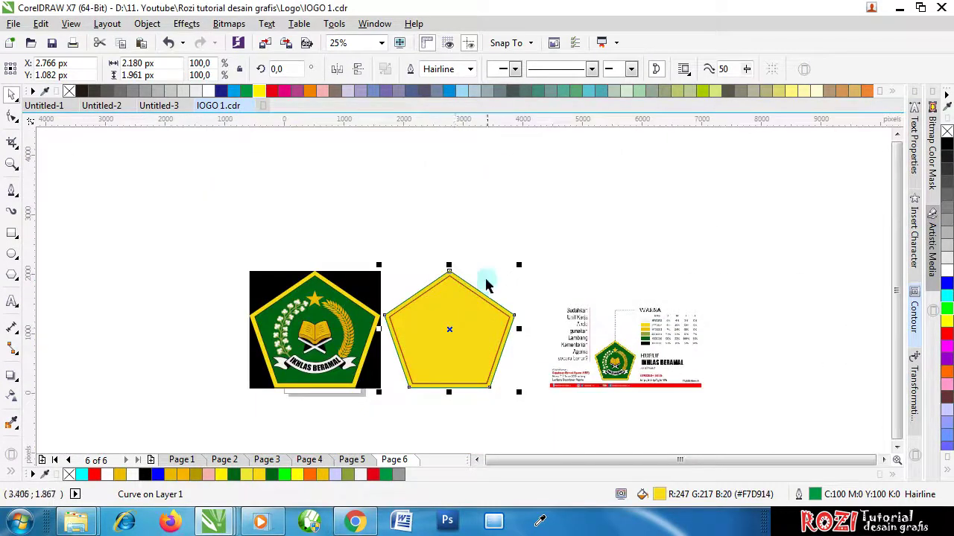
pyautogui.scroll(4, 485, 285)
pyautogui.scroll(2, 419, 290)
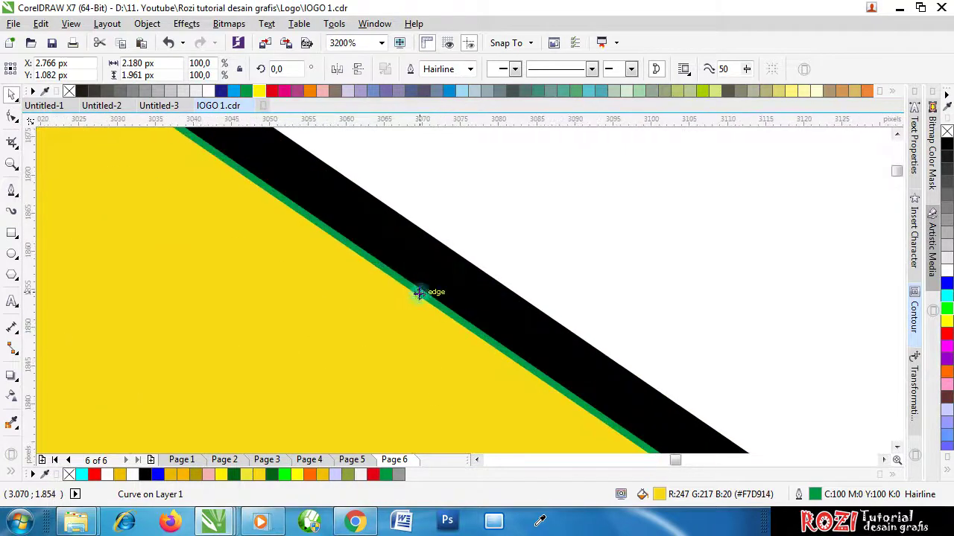
pyautogui.rightClick(947, 132)
# Step: Fill the green-outlined pentagon inside the yellow one with black and remove its outline, as on the reference logo
pyautogui.scroll(-5, 567, 258)
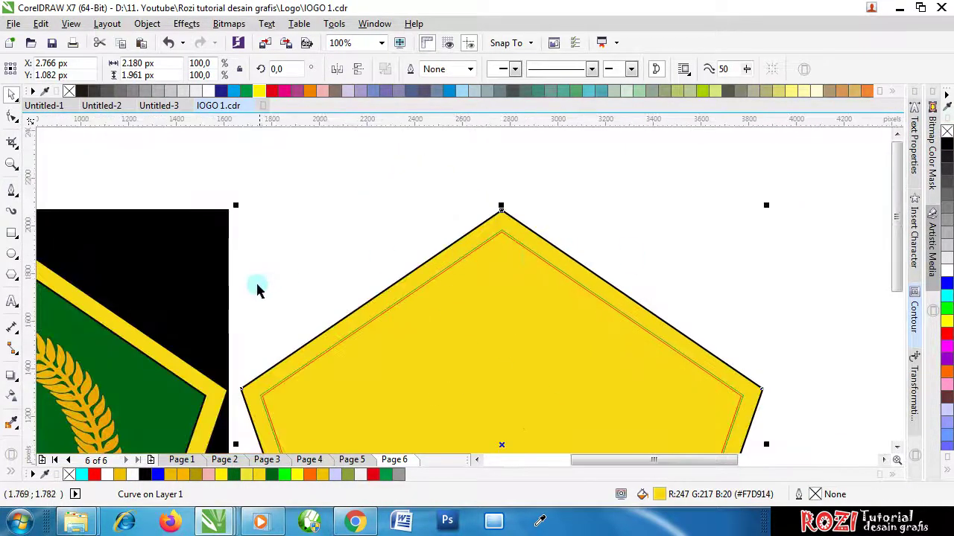
pyautogui.scroll(-1, 246, 313)
pyautogui.scroll(3, 236, 335)
pyautogui.scroll(1, 242, 324)
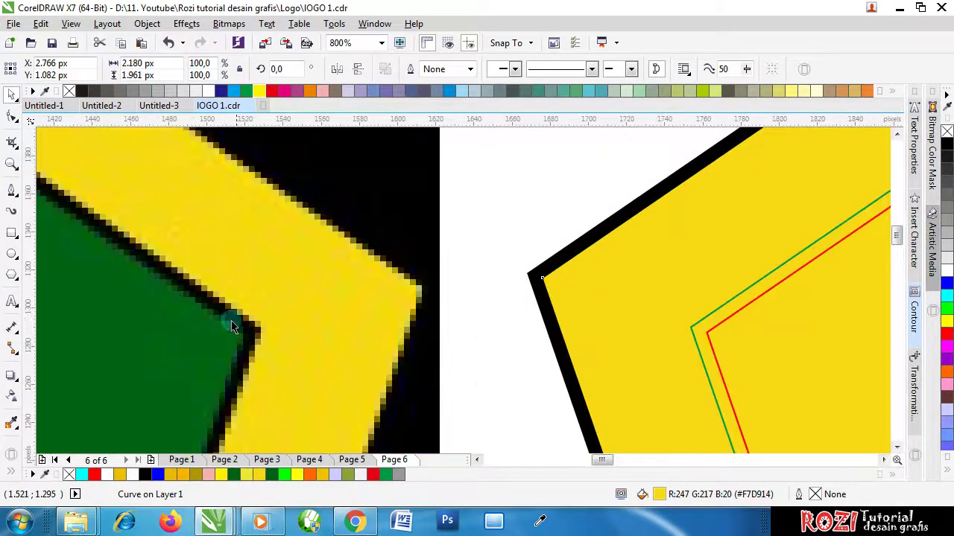
pyautogui.scroll(-3, 232, 326)
pyautogui.scroll(3, 273, 315)
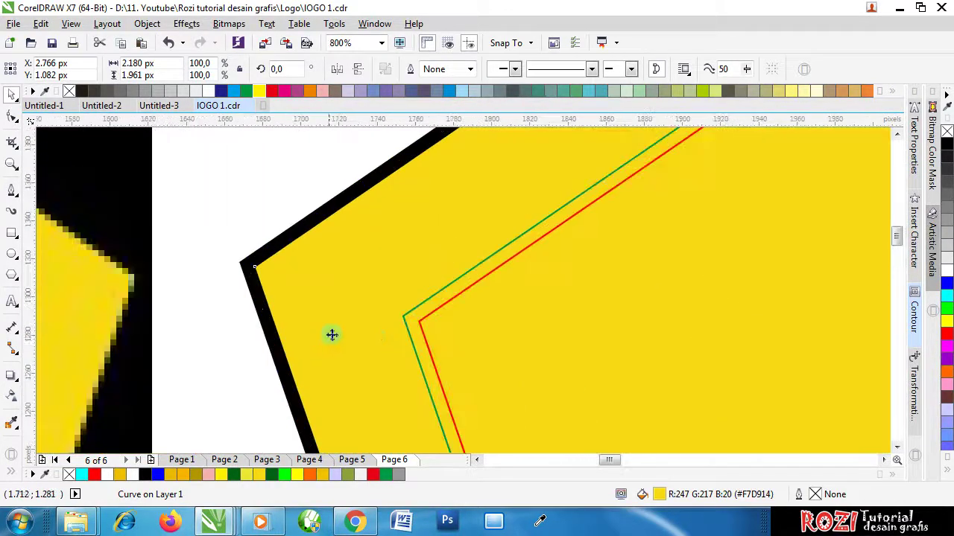
pyautogui.rightClick(947, 307)
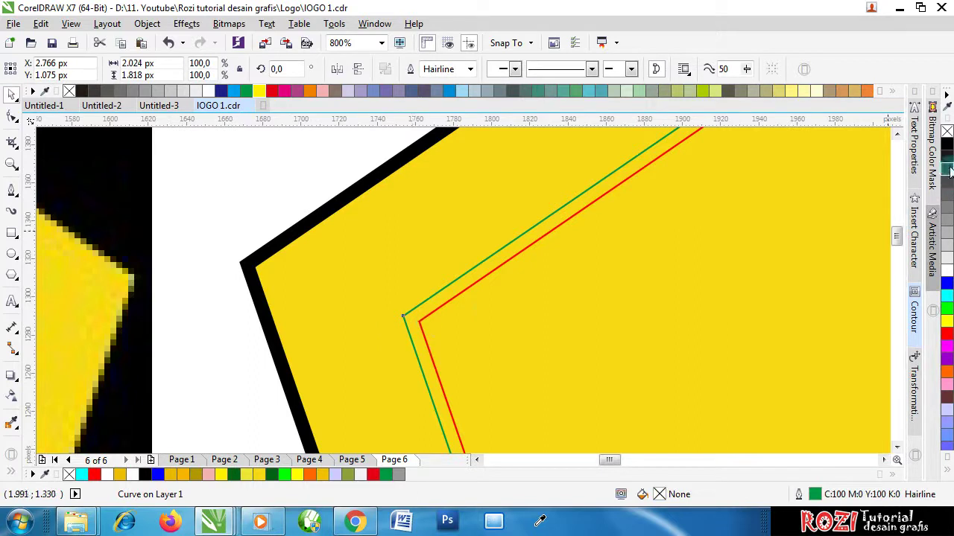
pyautogui.click(947, 145)
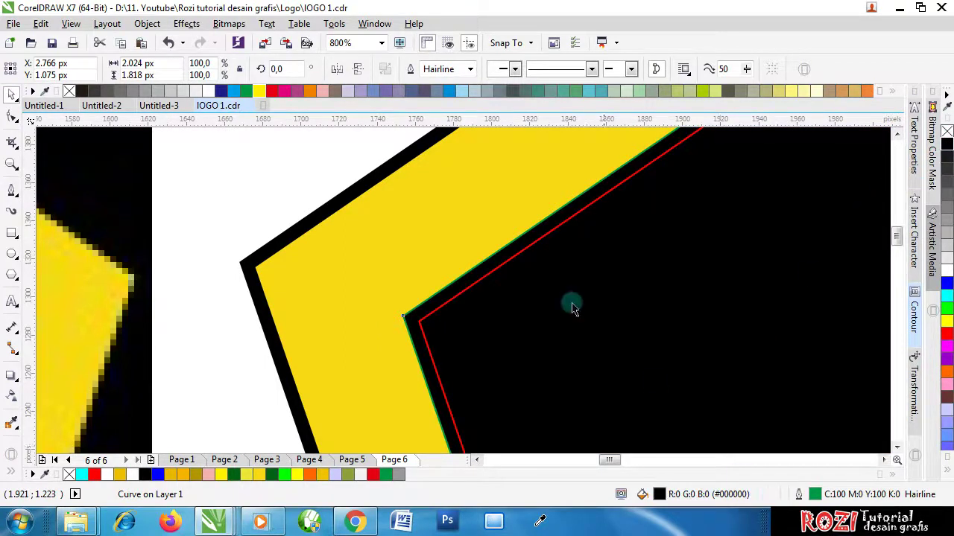
pyautogui.rightClick(947, 134)
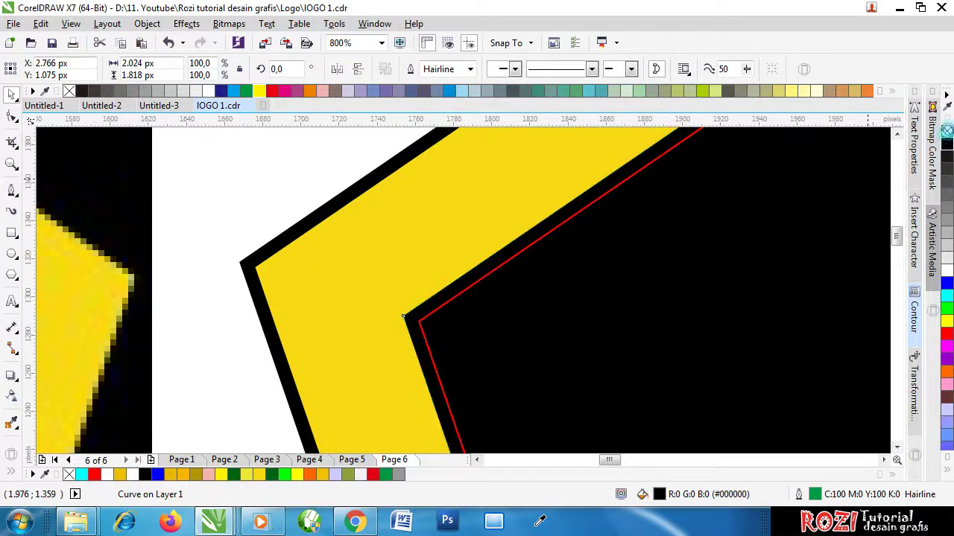
# Step: Check the dark green swatch and its hex code in the WARNA chart for the red-outlined innermost pentagon
pyautogui.scroll(-2, 419, 320)
pyautogui.click(422, 319)
pyautogui.scroll(-2, 423, 319)
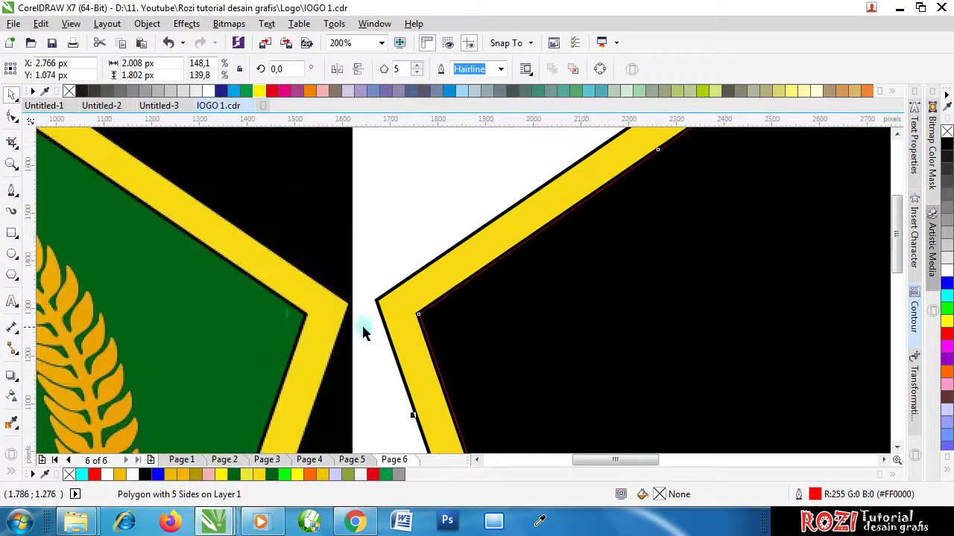
pyautogui.scroll(-4, 270, 315)
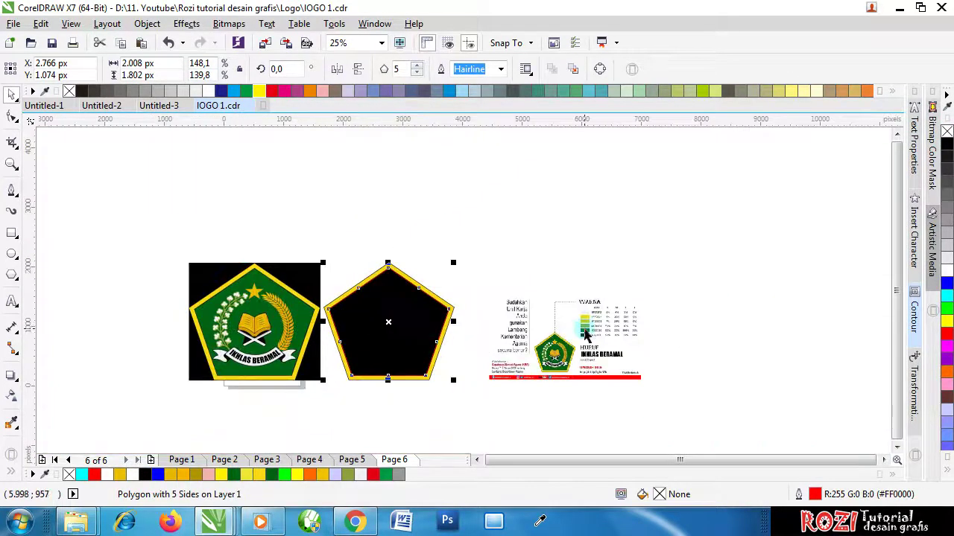
pyautogui.scroll(6, 586, 335)
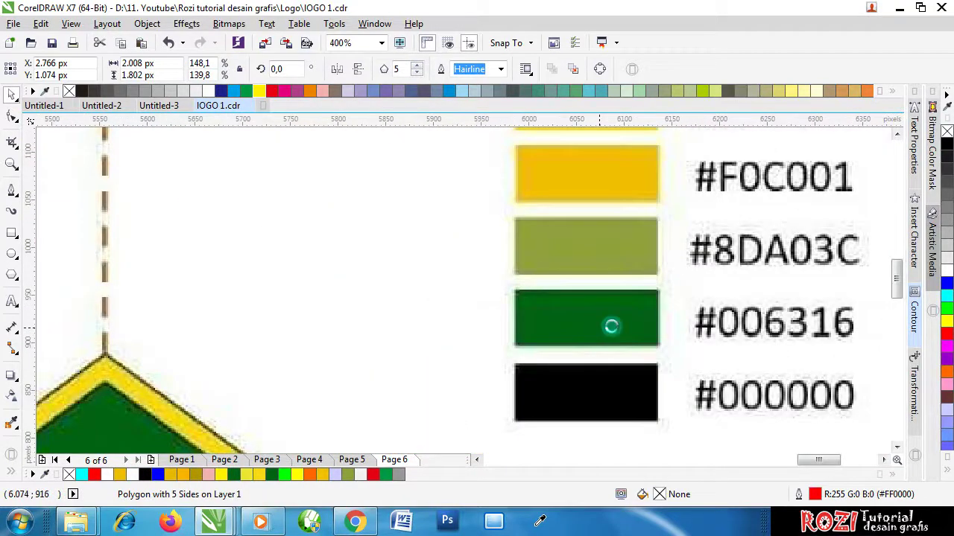
pyautogui.scroll(-2, 430, 317)
pyautogui.scroll(-1, 206, 291)
pyautogui.scroll(1, 347, 266)
pyautogui.press('Escape')
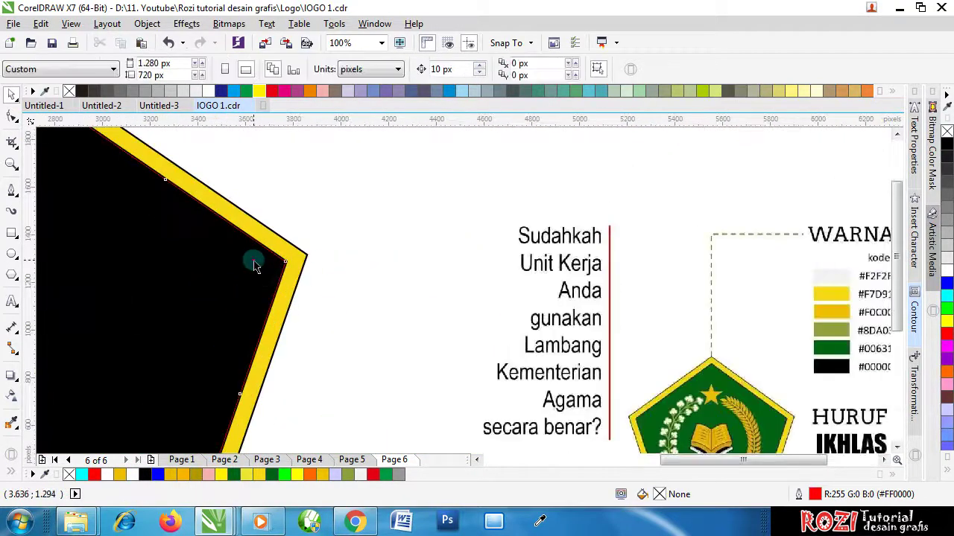
# Step: Fill the red-outlined innermost pentagon with the chart's dark green, #006316
pyautogui.click(254, 266)
pyautogui.click(947, 297)
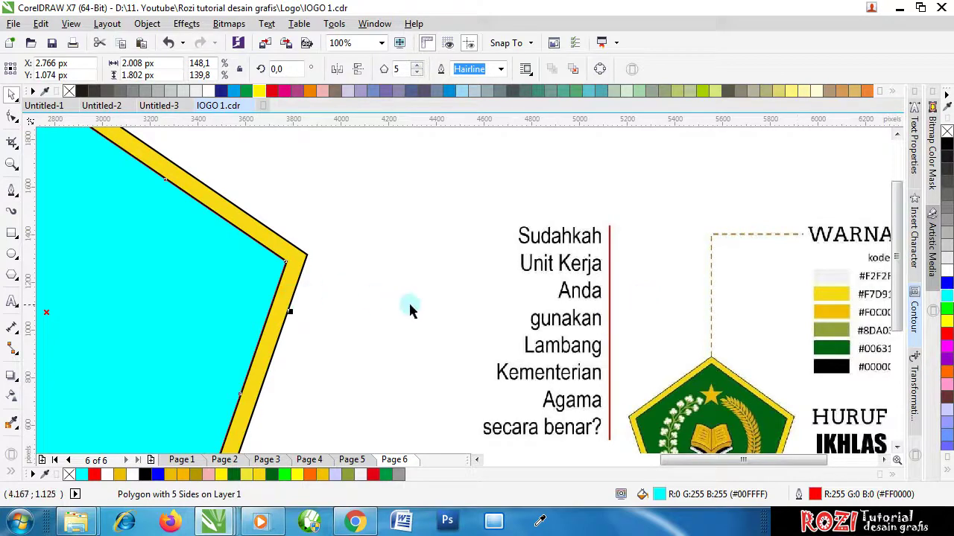
pyautogui.scroll(3, 861, 358)
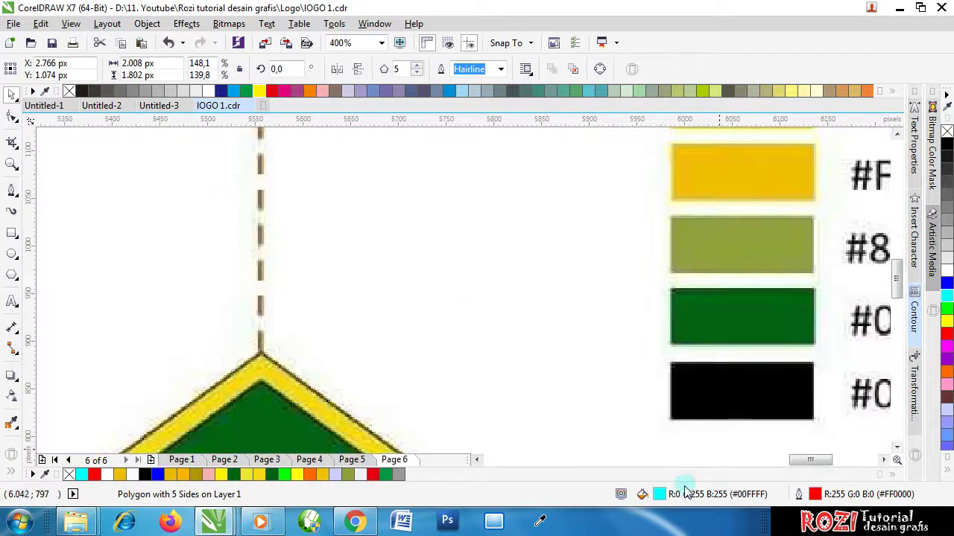
pyautogui.doubleClick(660, 494)
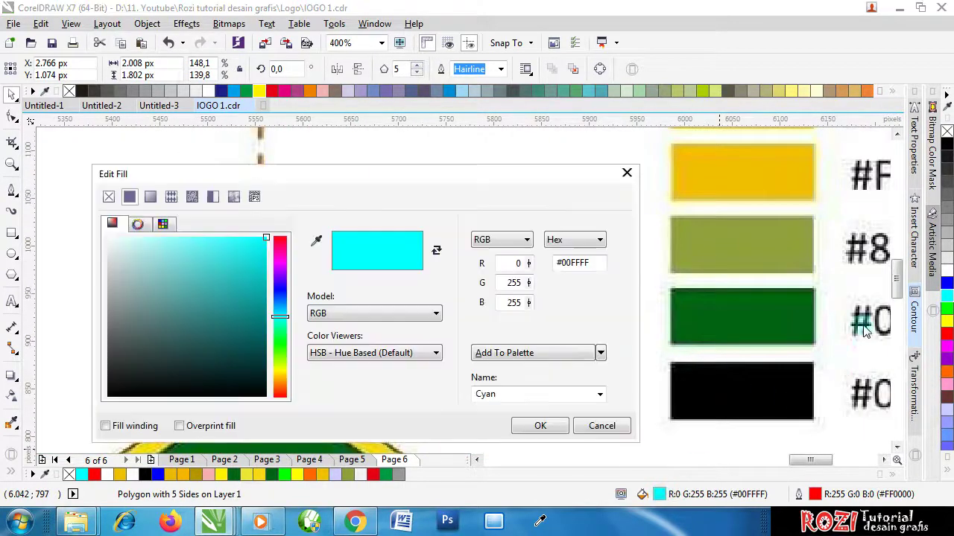
pyautogui.click(630, 173)
pyautogui.moveTo(810, 460); pyautogui.dragTo(822, 460)
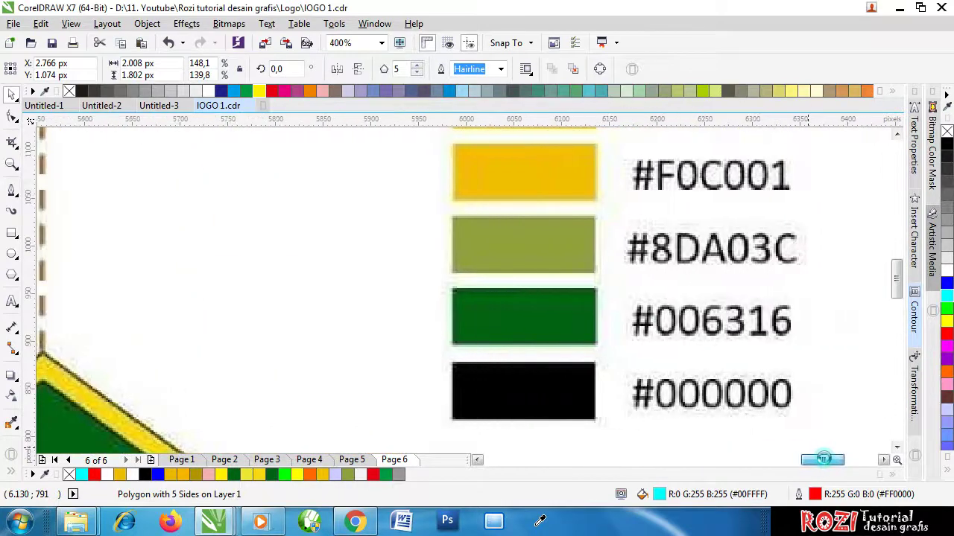
pyautogui.doubleClick(651, 496)
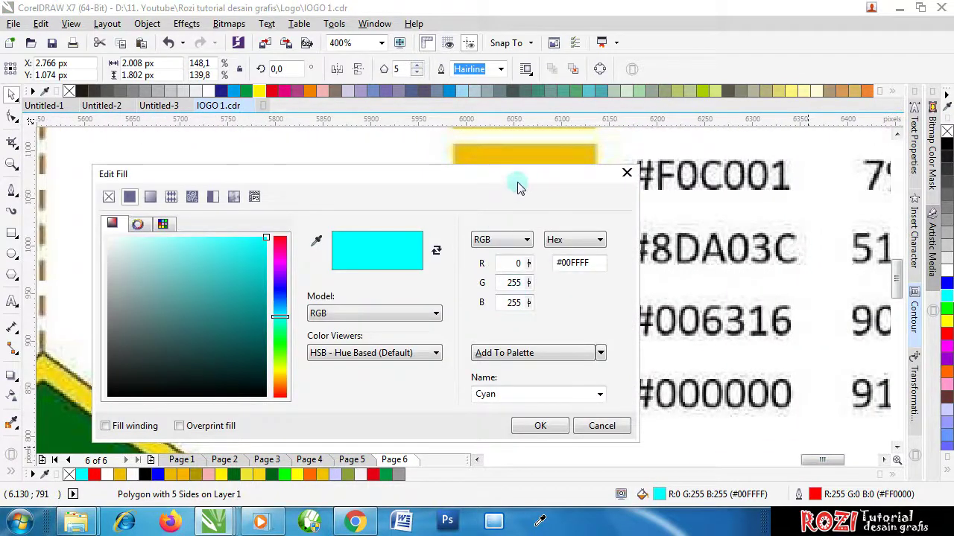
pyautogui.moveTo(521, 177); pyautogui.dragTo(355, 200)
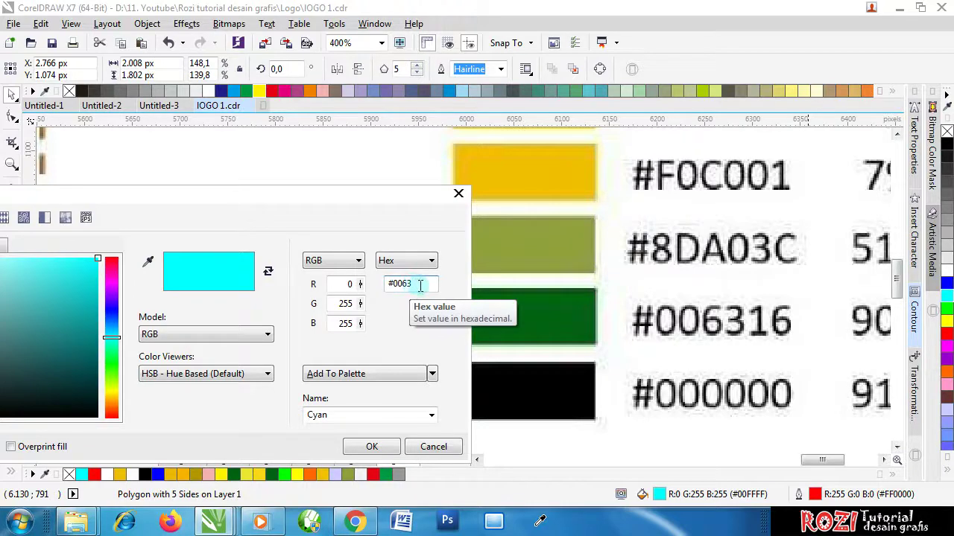
pyautogui.write('6')
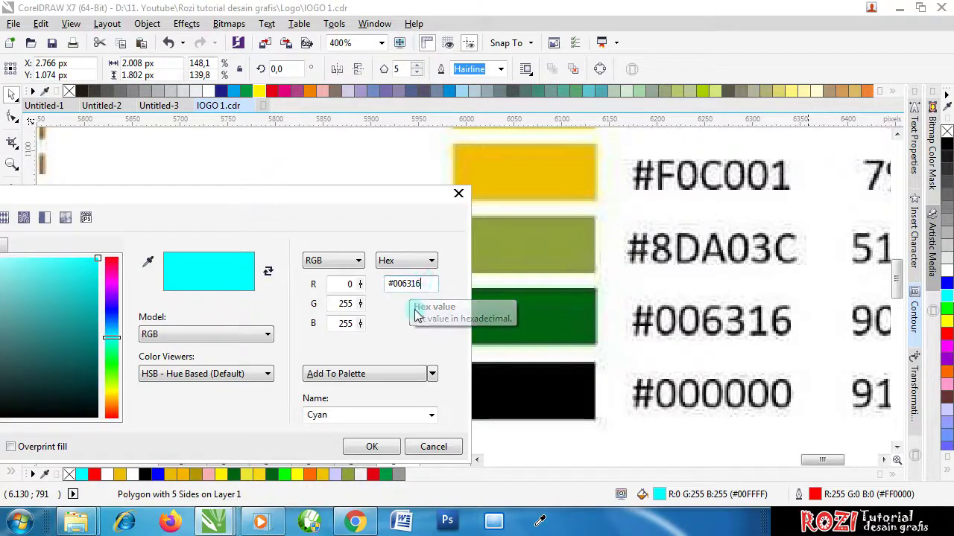
pyautogui.click(340, 328)
pyautogui.click(372, 447)
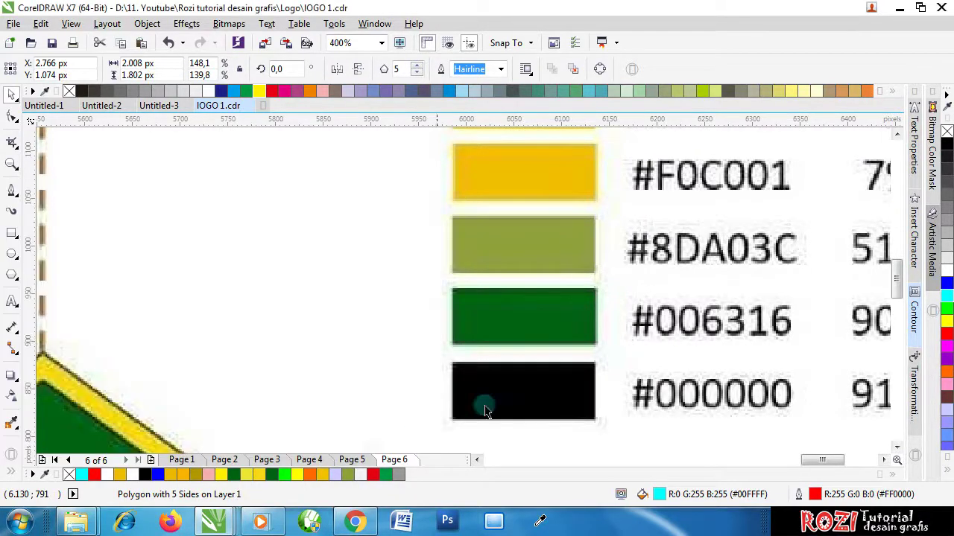
# Step: Remove the red outline from the dark green innermost pentagon
pyautogui.press('F4')
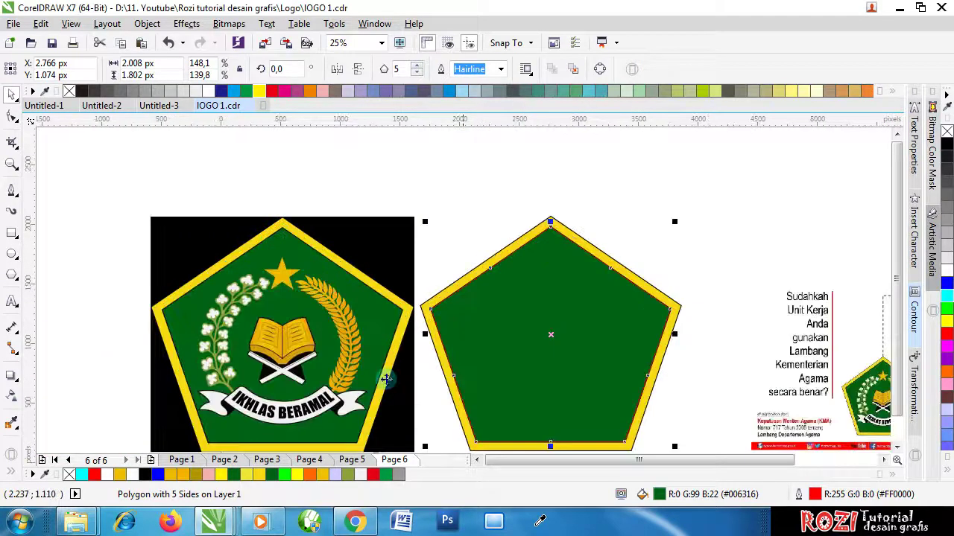
pyautogui.scroll(4, 385, 380)
pyautogui.scroll(1, 341, 375)
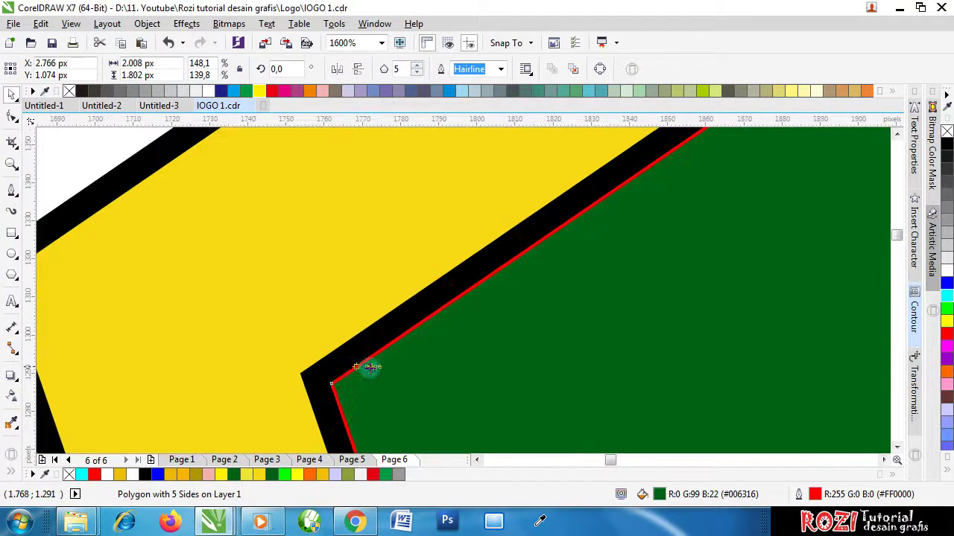
pyautogui.rightClick(946, 132)
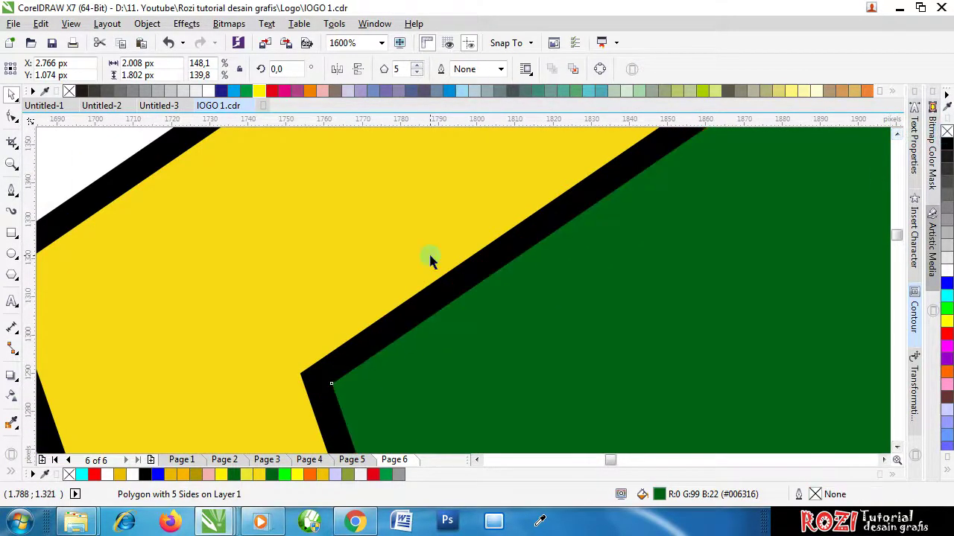
# Step: Deselect everything and compare the coloured pentagon's borders with those of the reference logo
pyautogui.scroll(-5, 429, 252)
pyautogui.click(622, 172)
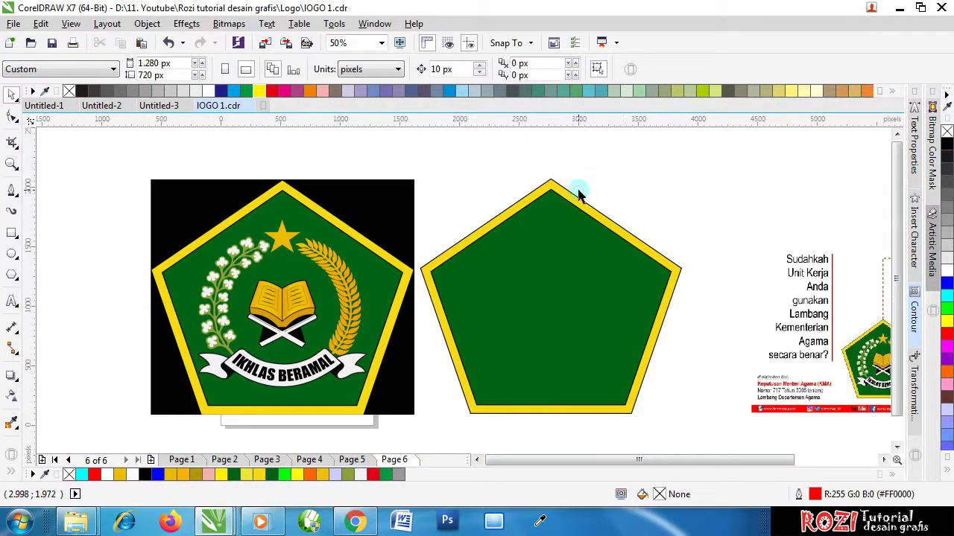
pyautogui.click(620, 199)
pyautogui.scroll(2, 409, 291)
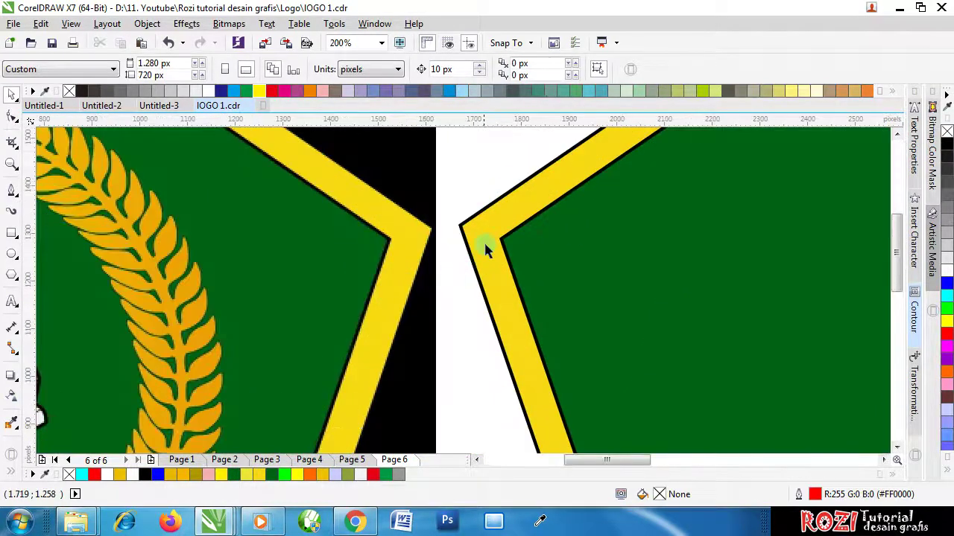
pyautogui.scroll(-3, 485, 243)
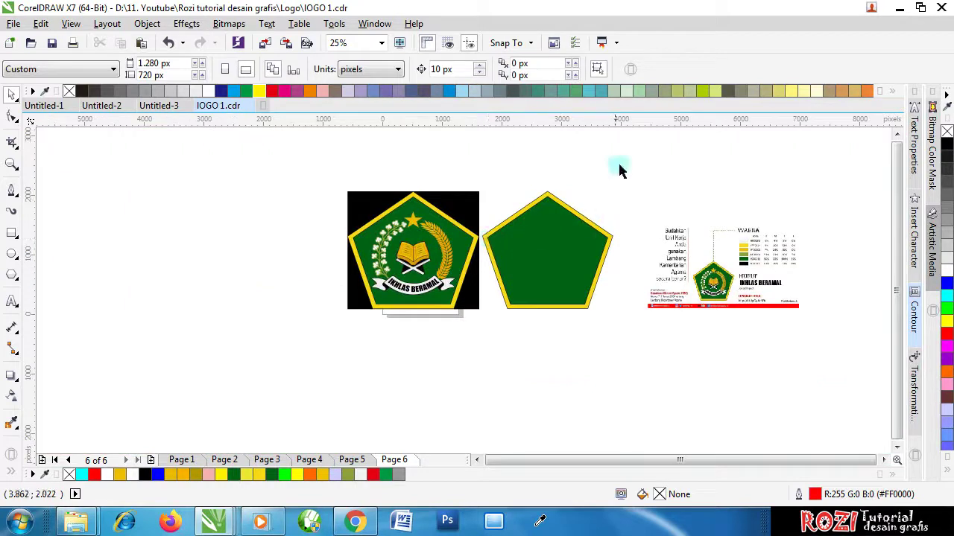
# Step: Select all four pentagons, scale them down to about 124 × 112 px, and enlarge them to about 3476 × 3129 px
pyautogui.moveTo(627, 157); pyautogui.dragTo(477, 369)
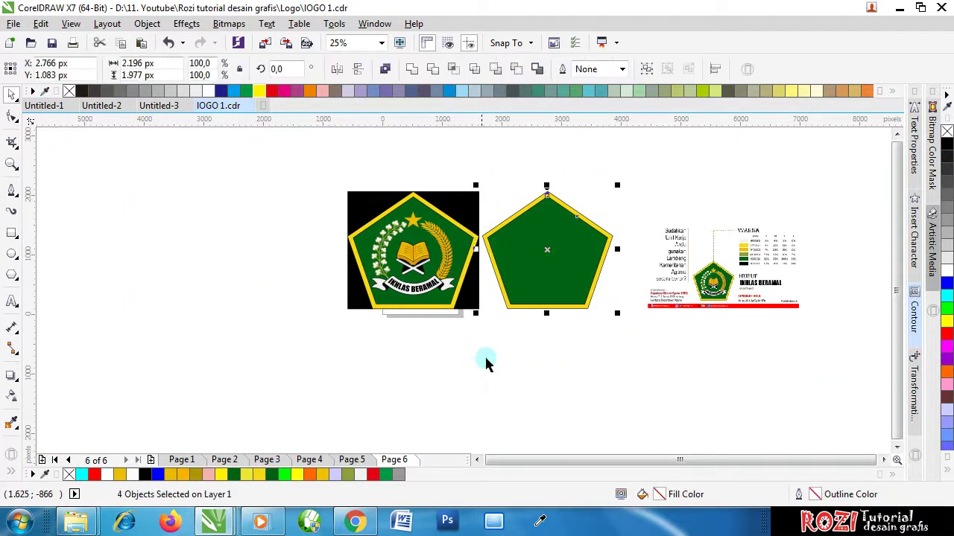
pyautogui.moveTo(618, 316); pyautogui.dragTo(486, 194)
pyautogui.scroll(7, 486, 193)
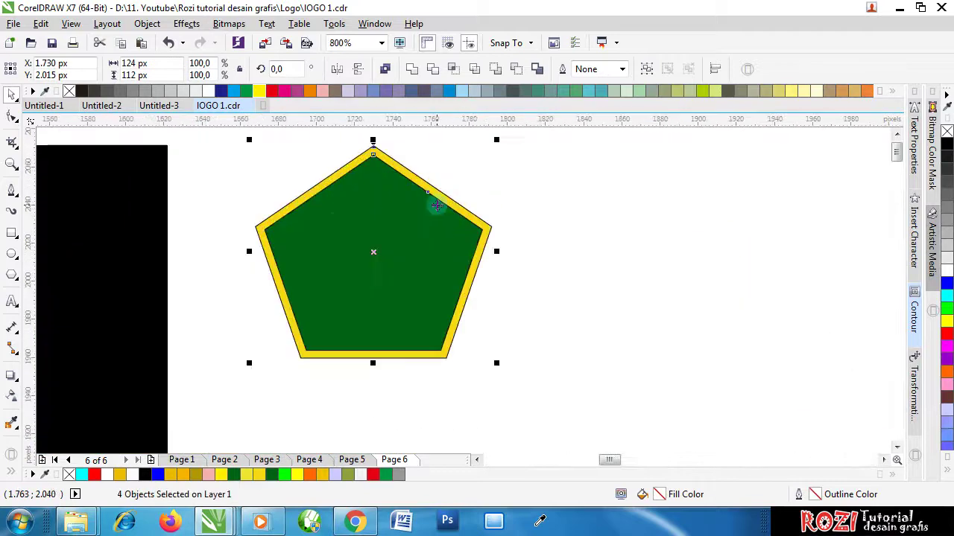
pyautogui.scroll(-7, 585, 283)
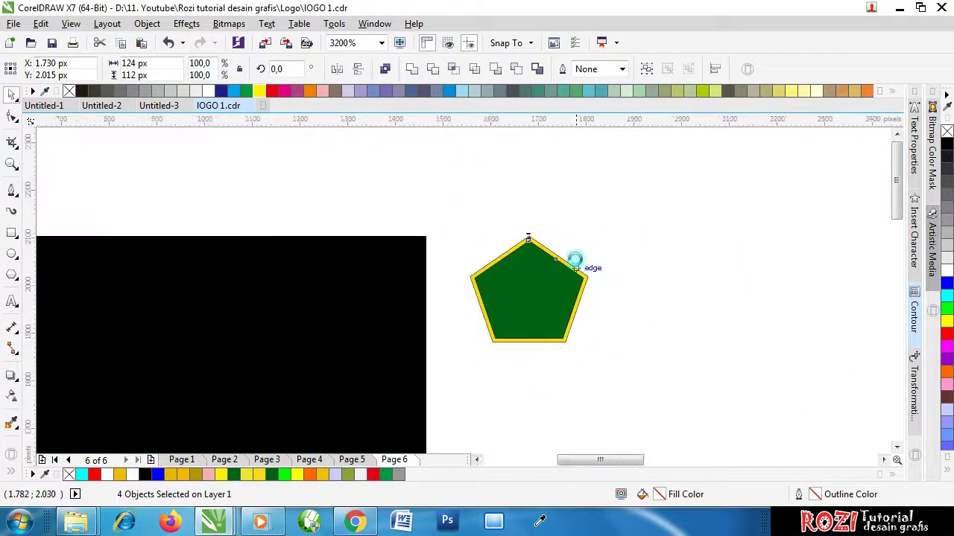
pyautogui.moveTo(576, 261); pyautogui.dragTo(856, 420)
pyautogui.scroll(2, 554, 316)
pyautogui.scroll(1, 554, 316)
pyautogui.scroll(-4, 528, 308)
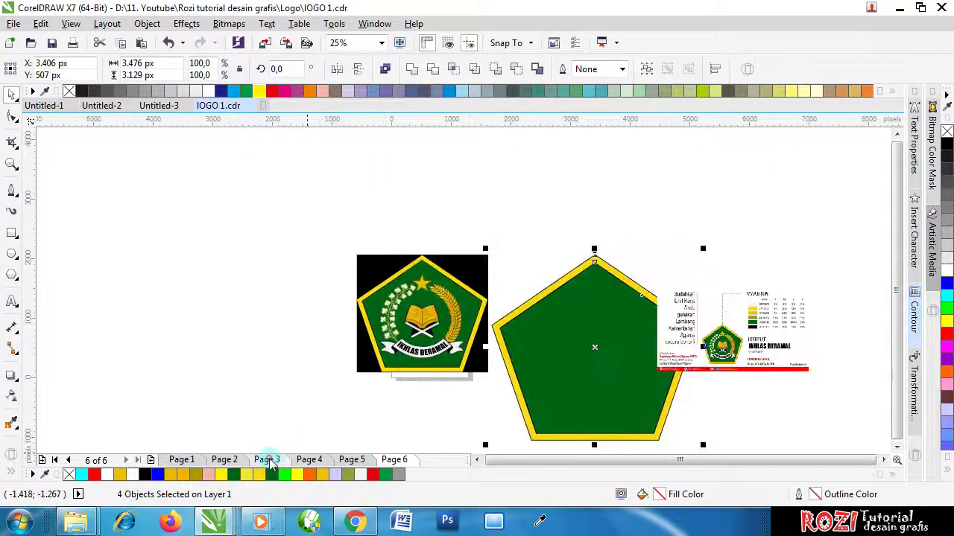
# Step: On page 4, scale the complete logo group down to about 118 × 107 px and inspect its border and emblem details up close
pyautogui.click(266, 460)
pyautogui.click(309, 459)
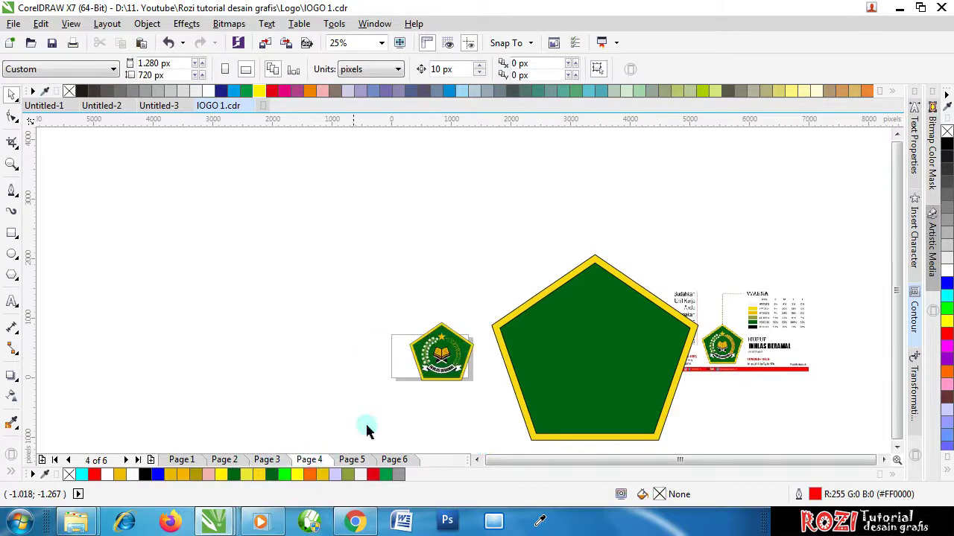
pyautogui.scroll(3, 468, 351)
pyautogui.scroll(-2, 485, 257)
pyautogui.click(458, 300)
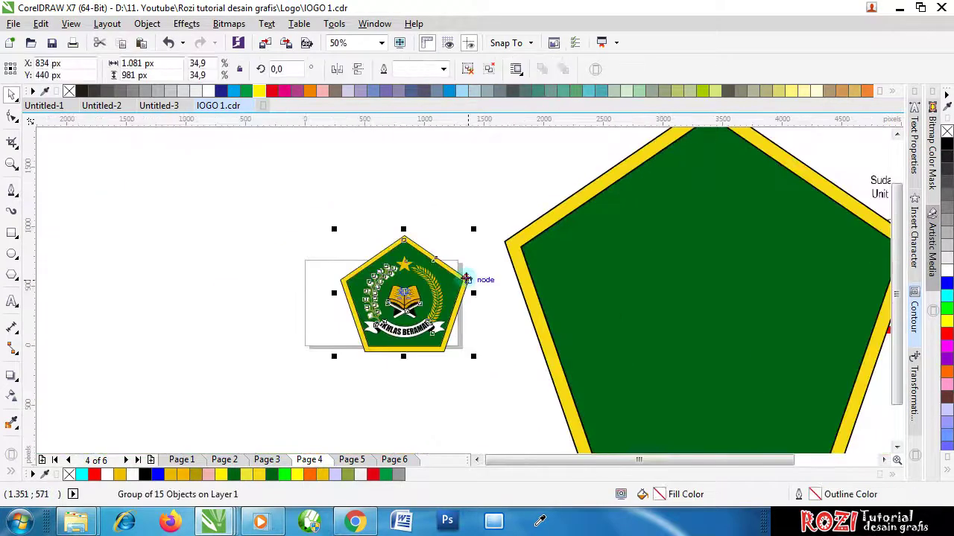
pyautogui.scroll(2, 471, 276)
pyautogui.scroll(-1, 477, 298)
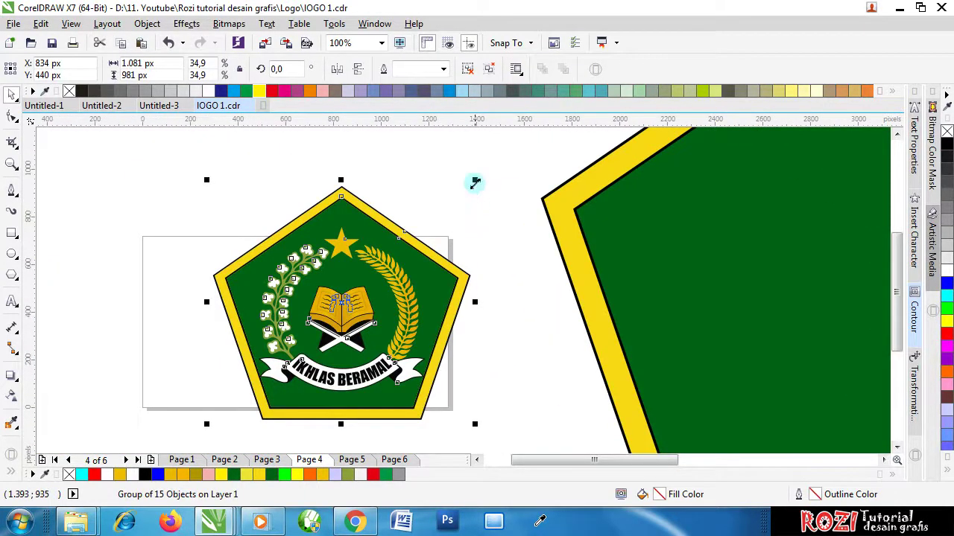
pyautogui.moveTo(476, 183); pyautogui.dragTo(235, 397)
pyautogui.scroll(8, 238, 399)
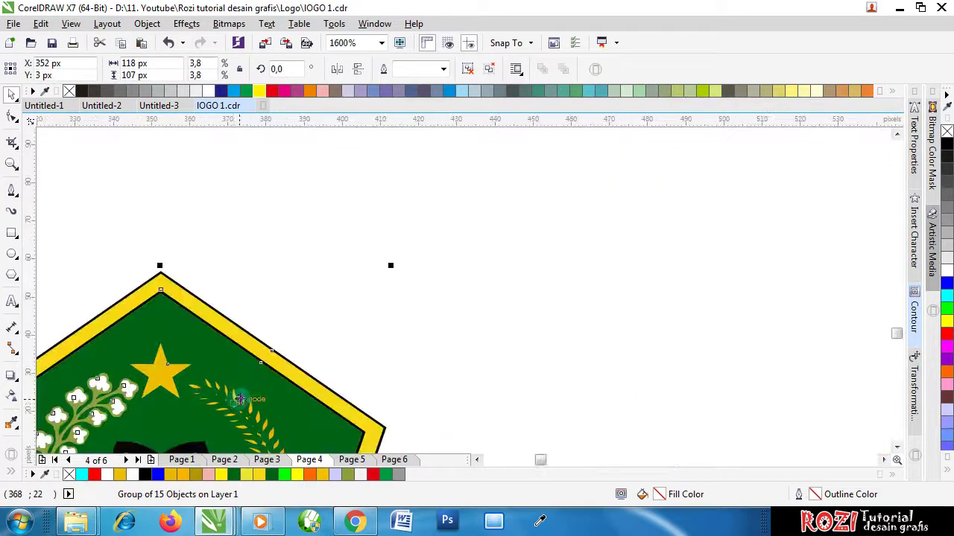
pyautogui.scroll(-4, 358, 341)
pyautogui.scroll(6, 379, 353)
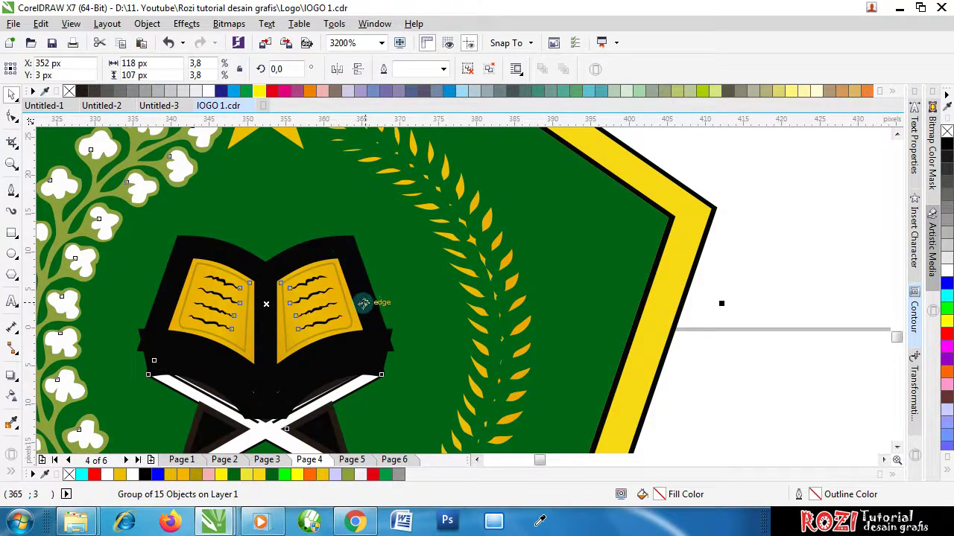
pyautogui.scroll(-6, 360, 296)
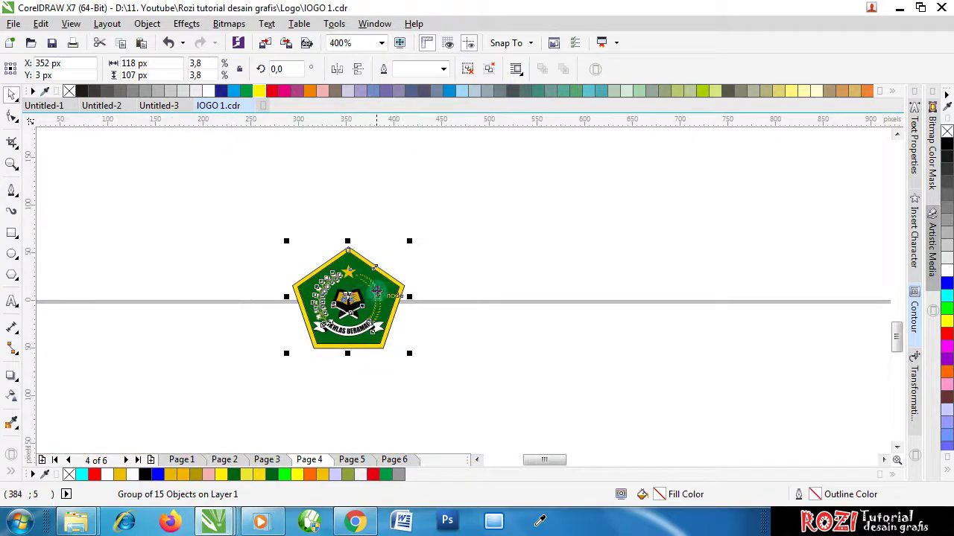
# Step: Undo the reduction of the complete logo on page 4 and deselect it
pyautogui.hotkey('ctrl', 'z')
pyautogui.scroll(-6, 372, 302)
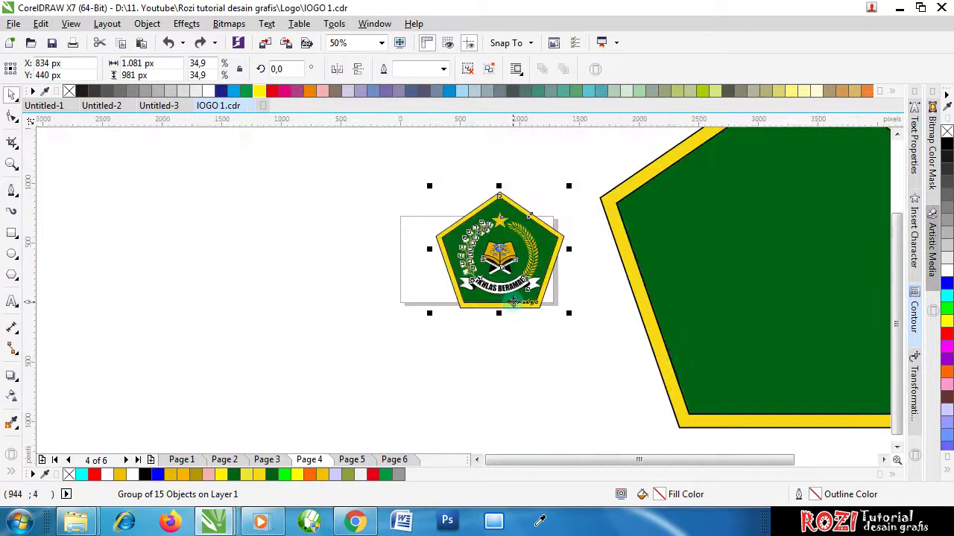
pyautogui.click(545, 343)
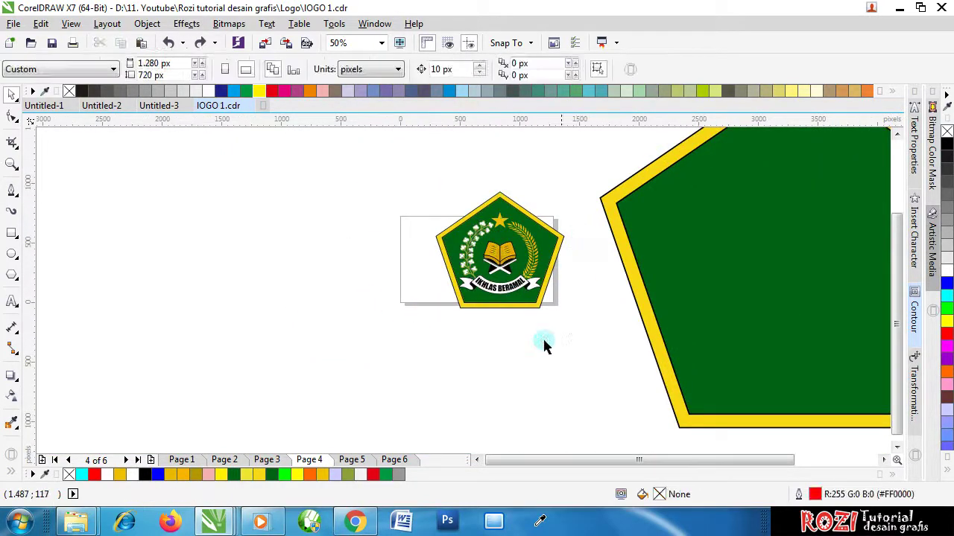
# Step: Return to page 6, undo the scaling of the four pentagons beside the reference logo, and deselect them
pyautogui.click(394, 459)
pyautogui.scroll(-3, 410, 375)
pyautogui.scroll(1, 492, 333)
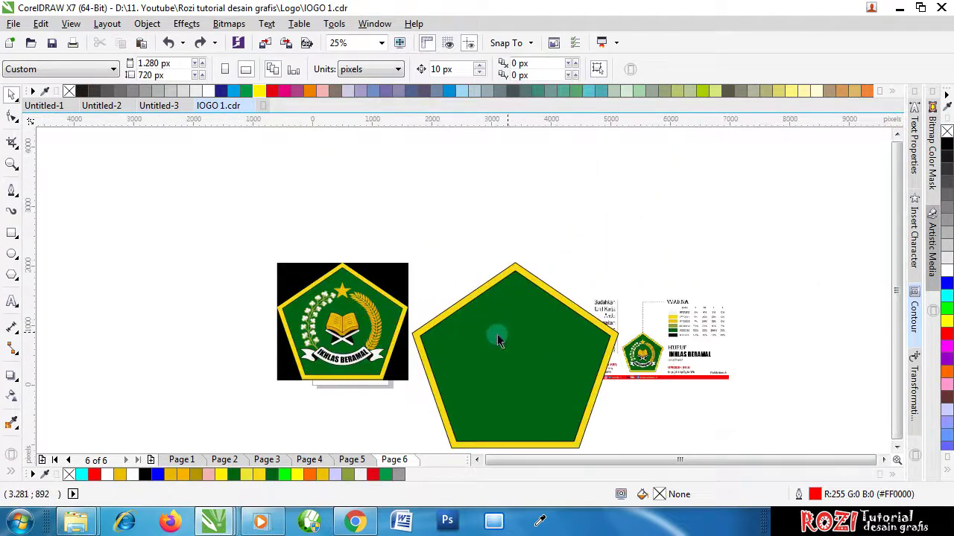
pyautogui.scroll(1, 421, 350)
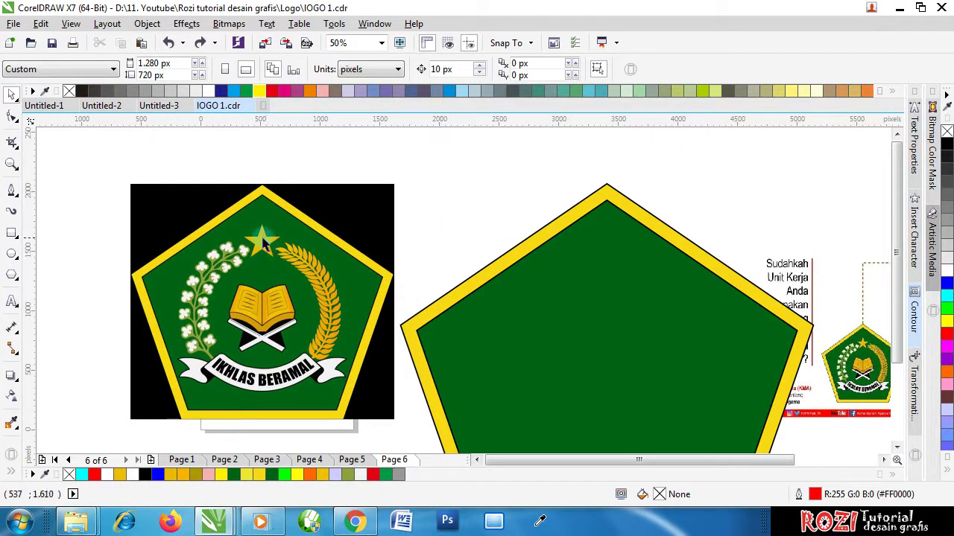
pyautogui.scroll(1, 251, 244)
pyautogui.scroll(-2, 332, 261)
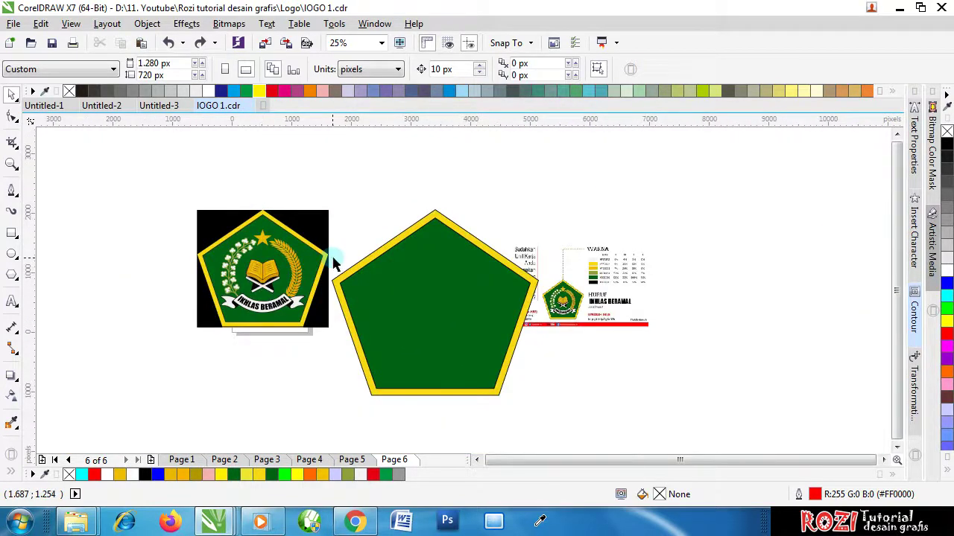
pyautogui.click(307, 356)
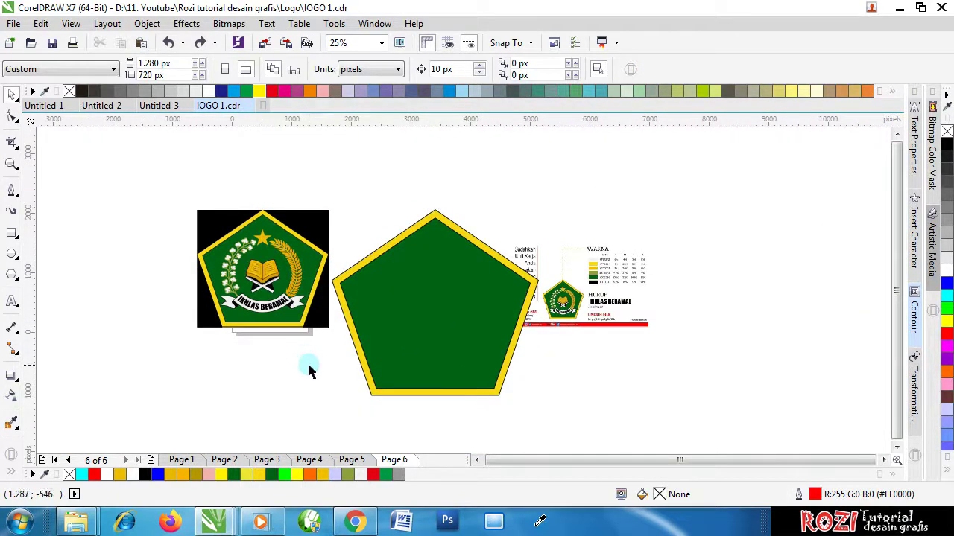
pyautogui.hotkey('ctrl', 'z')
pyautogui.hotkey('ctrl', 'z')
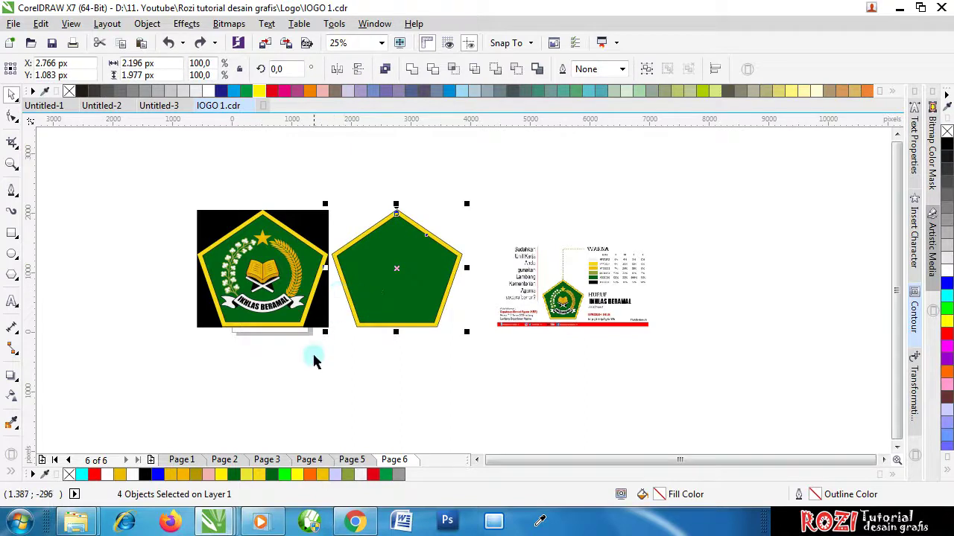
pyautogui.click(312, 360)
# Step: Draw a five-pointed star about 279 × 266 px over the star in the reference logo
pyautogui.scroll(1, 216, 280)
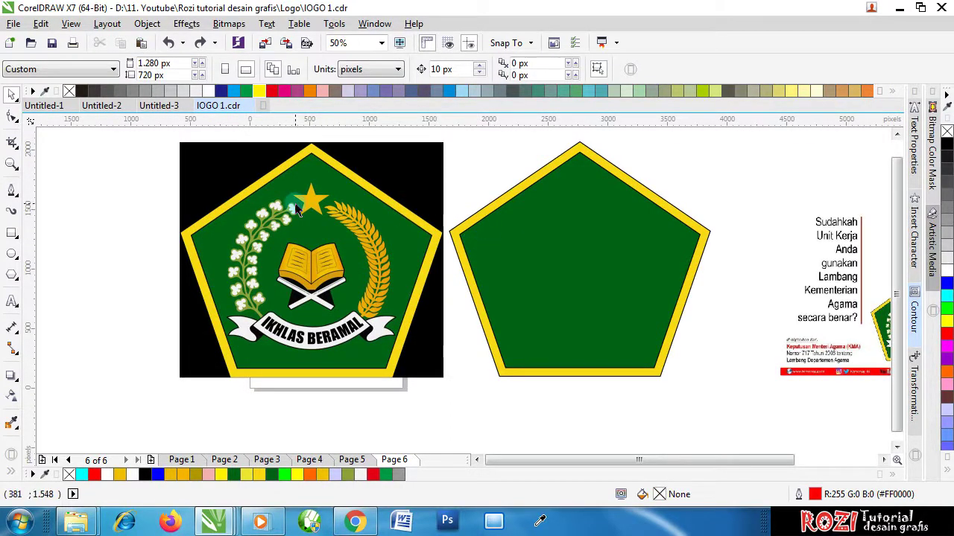
pyautogui.scroll(1, 216, 172)
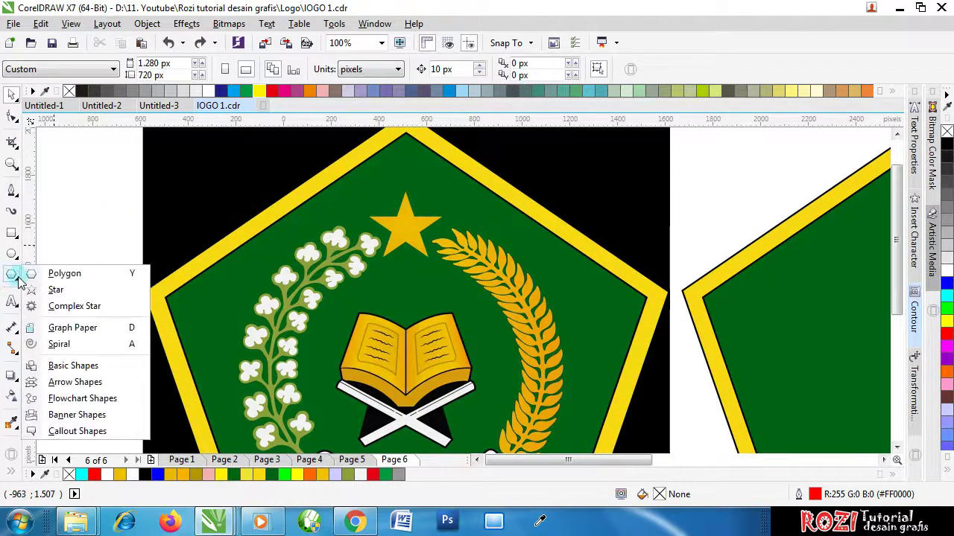
pyautogui.click(56, 290)
pyautogui.scroll(1, 376, 198)
pyautogui.moveTo(363, 182); pyautogui.dragTo(501, 313)
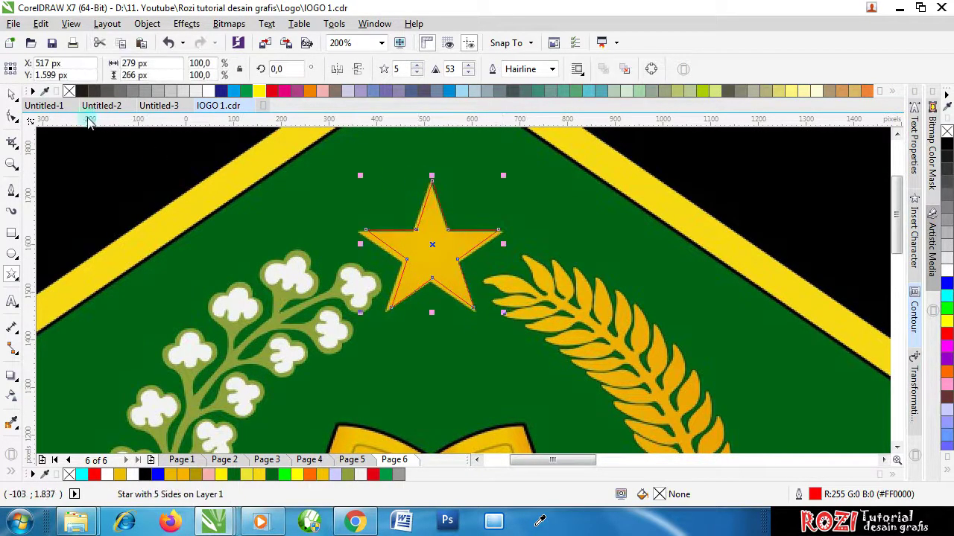
# Step: Move the drawn star so its upper tip lines up with the tip of the reference star
pyautogui.click(11, 95)
pyautogui.scroll(3, 431, 186)
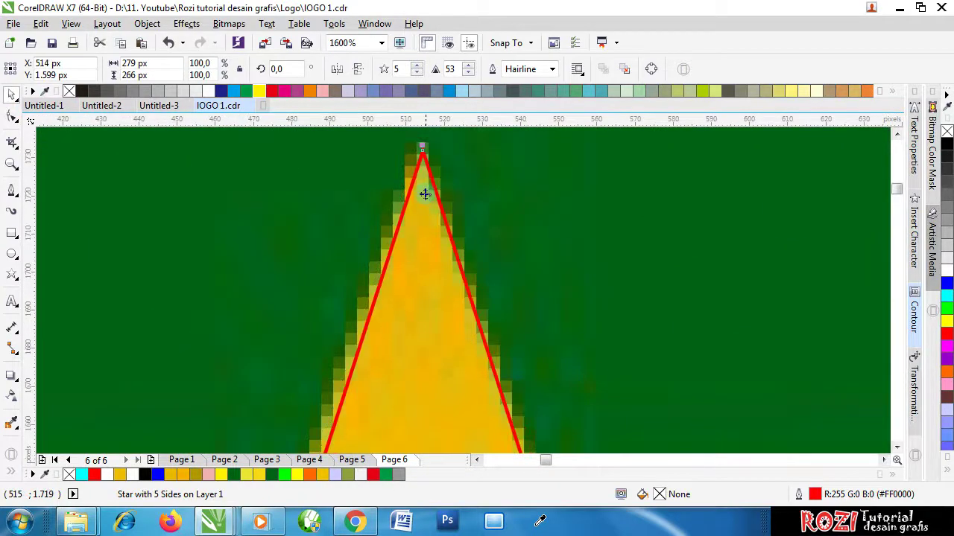
pyautogui.scroll(-2, 418, 172)
pyautogui.scroll(2, 418, 231)
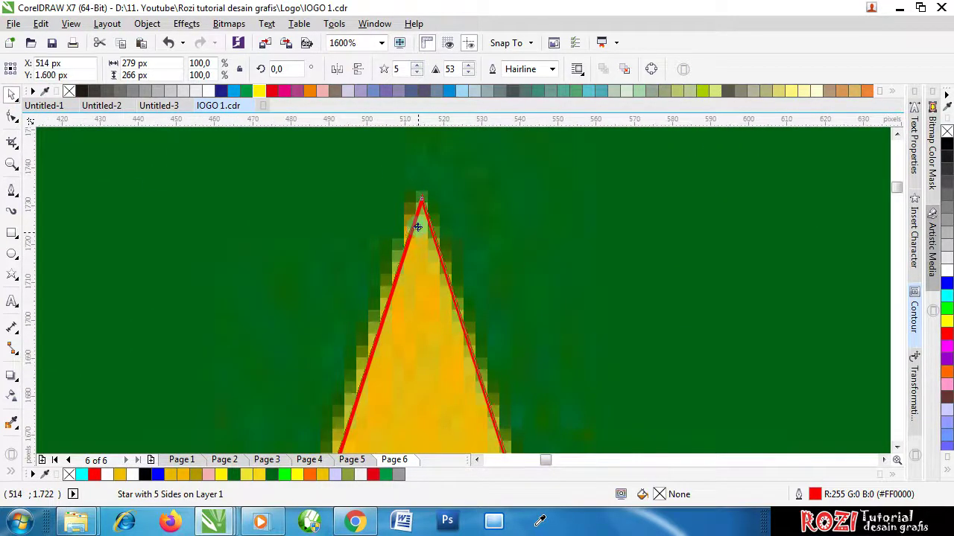
pyautogui.scroll(-3, 424, 213)
pyautogui.scroll(2, 470, 327)
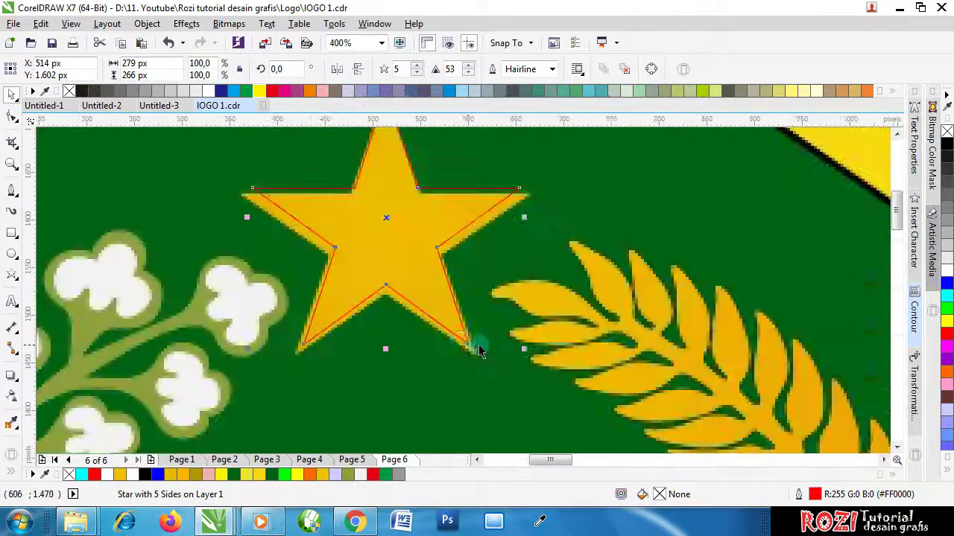
# Step: Enlarge the star to about 293 × 279 px and shift it left to realign its tip with the reference star
pyautogui.moveTo(564, 349); pyautogui.dragTo(589, 372)
pyautogui.scroll(1, 311, 248)
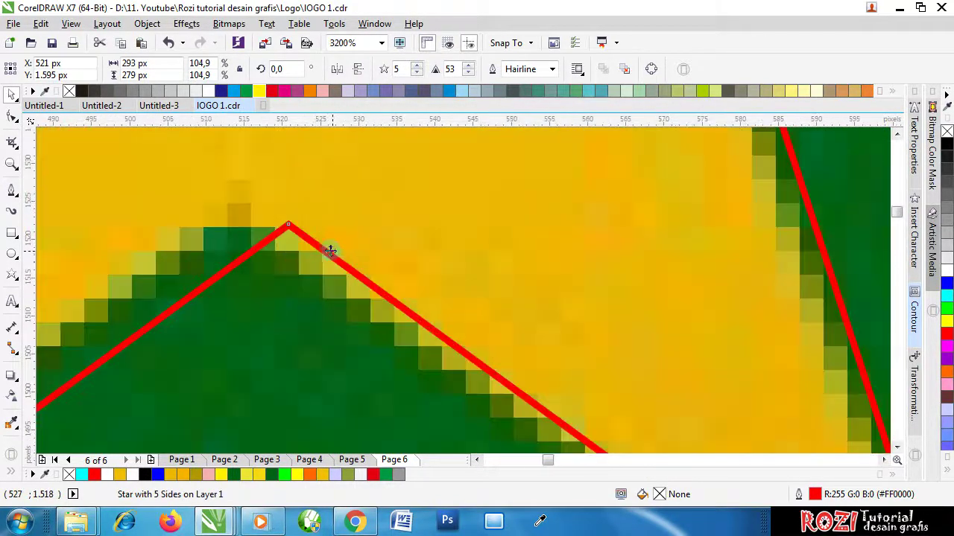
pyautogui.scroll(-3, 309, 253)
pyautogui.scroll(-4, 311, 256)
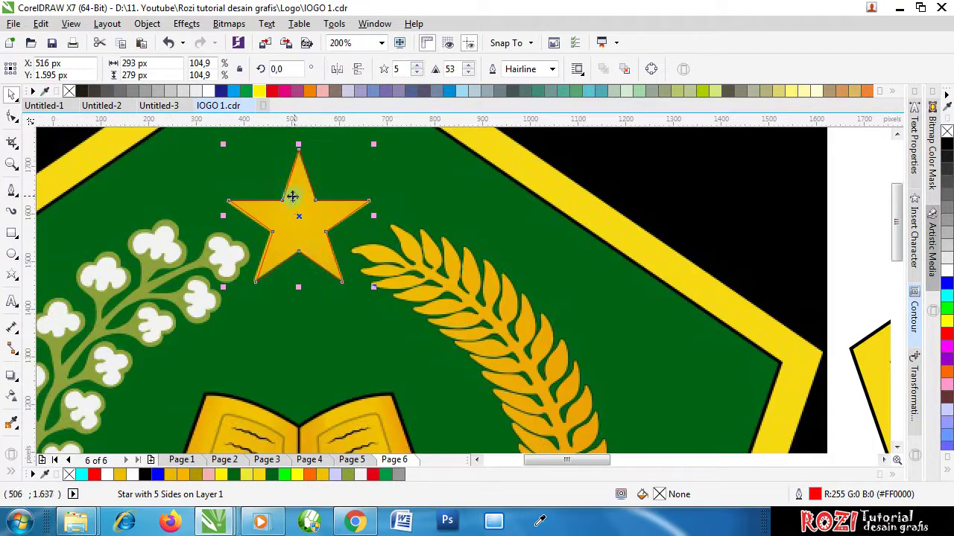
pyautogui.scroll(4, 298, 144)
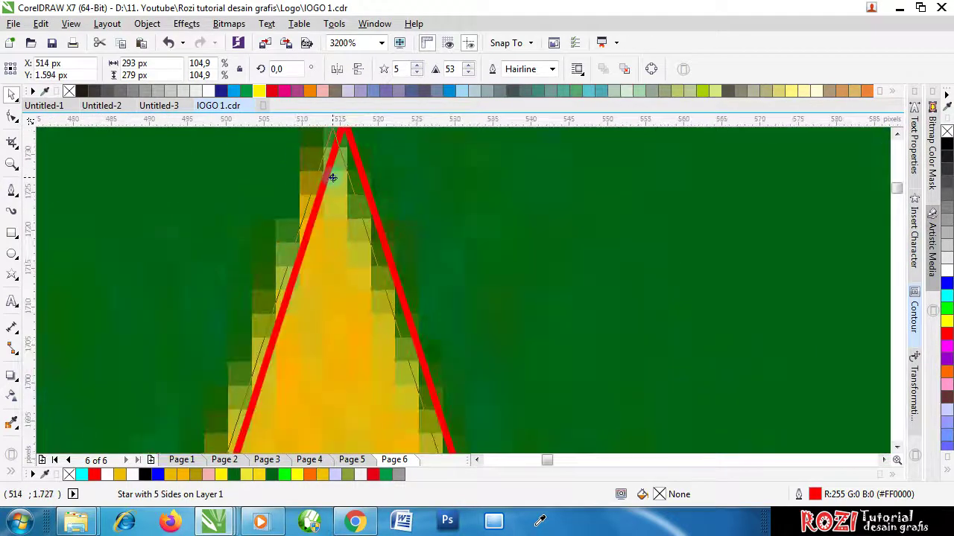
# Step: Reduce the star's height to about 272 px and move it down to Y 1595 px, over the reference star
pyautogui.scroll(-5, 333, 185)
pyautogui.scroll(3, 338, 271)
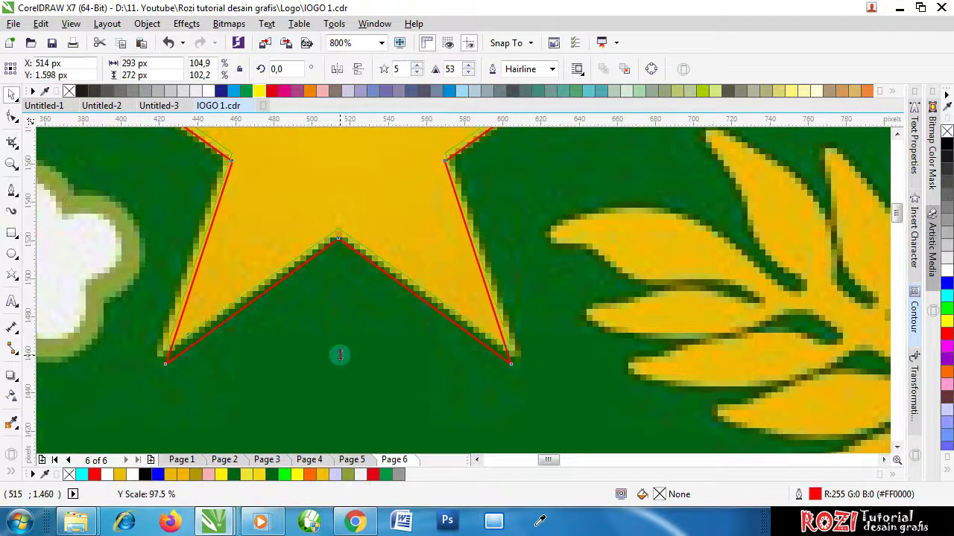
pyautogui.scroll(-2, 365, 347)
pyautogui.scroll(2, 379, 293)
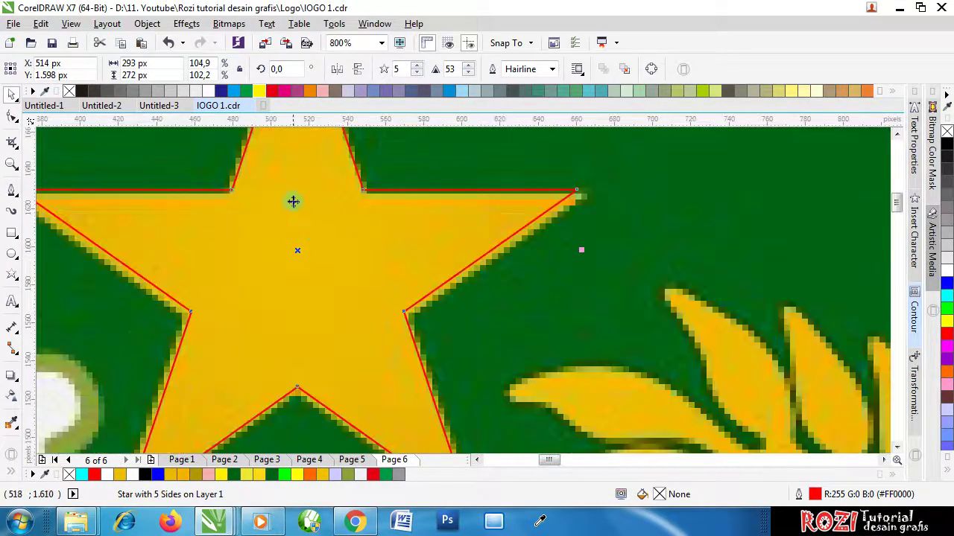
pyautogui.scroll(-2, 298, 179)
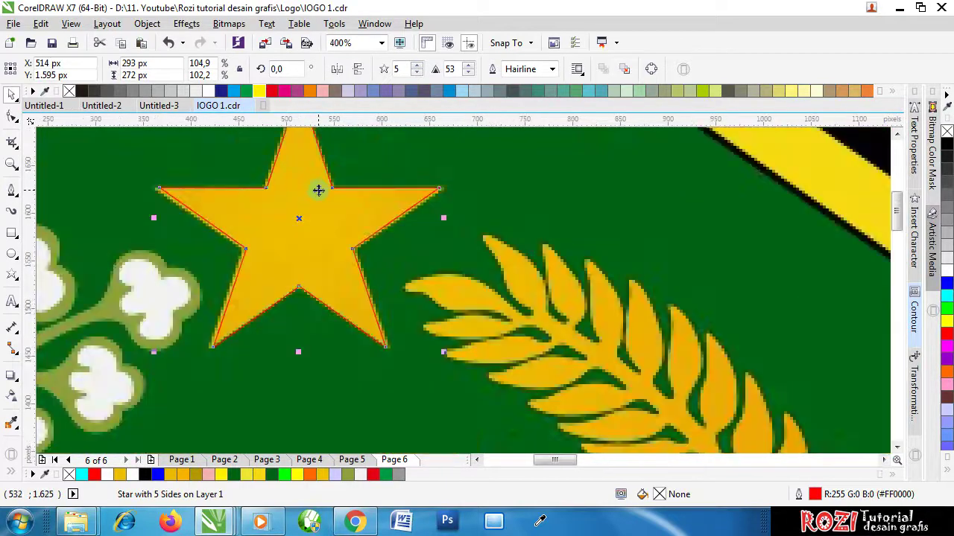
# Step: Check the star's tips against the reference and enlarge it from its center to about 299 × 277 px
pyautogui.scroll(2, 315, 183)
pyautogui.scroll(-1, 321, 171)
pyautogui.scroll(2, 322, 181)
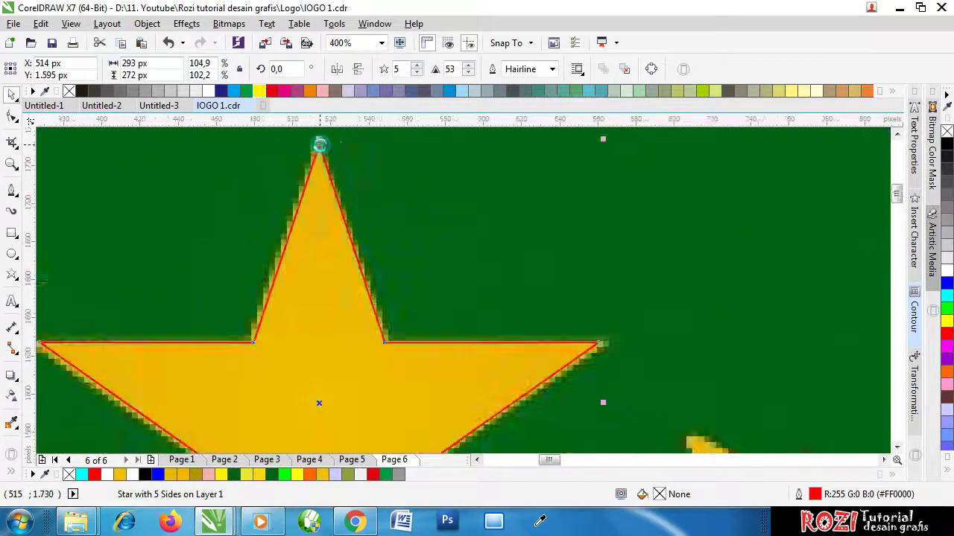
pyautogui.scroll(-3, 336, 187)
pyautogui.scroll(2, 336, 283)
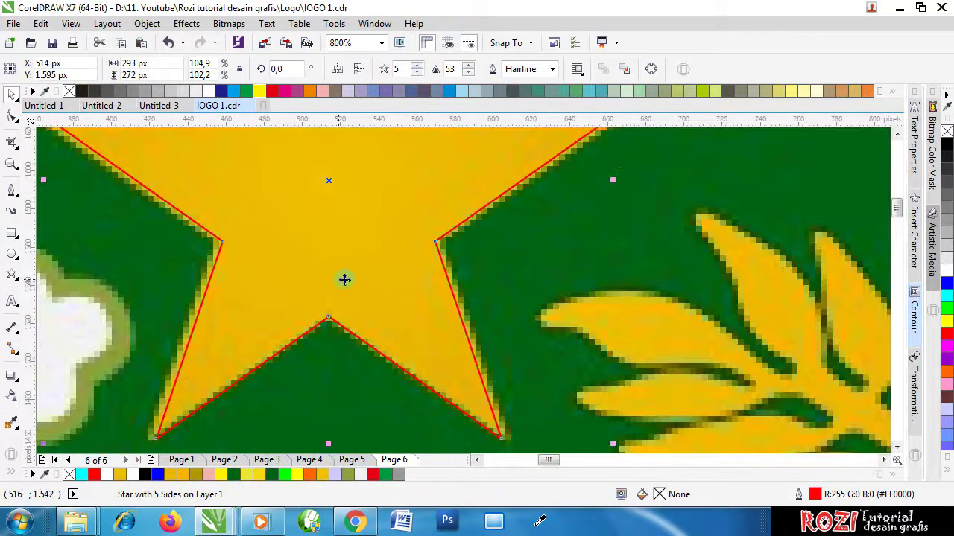
pyautogui.scroll(-1, 447, 350)
pyautogui.scroll(1, 496, 400)
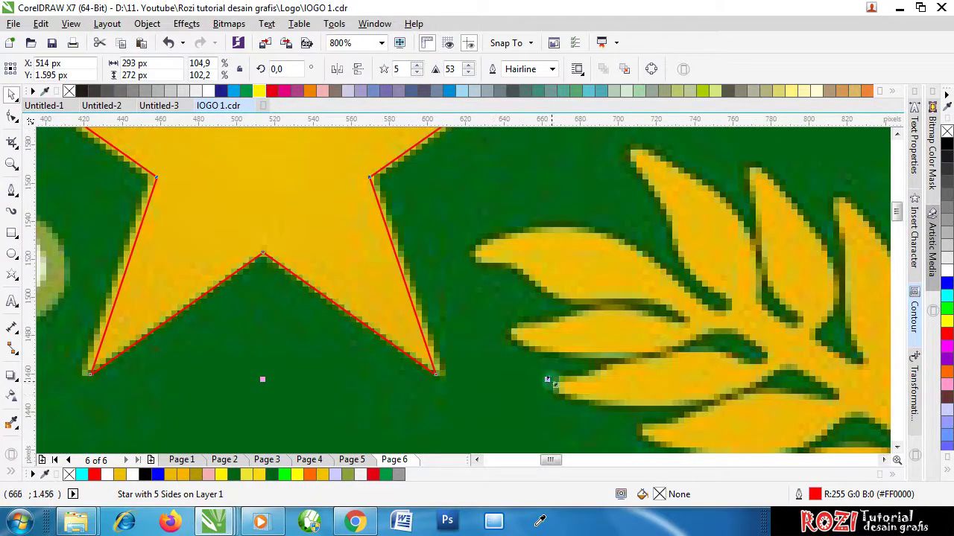
pyautogui.moveTo(548, 381); pyautogui.dragTo(556, 386)
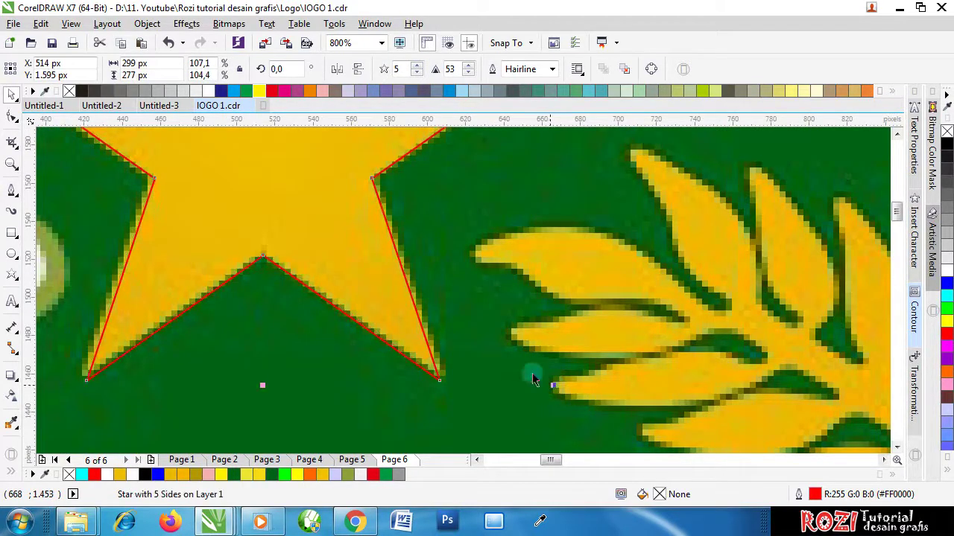
# Step: Raise the star's lower edge to make it about 274 px high, matching the reference star's lower tips
pyautogui.scroll(-2, 452, 334)
pyautogui.scroll(2, 417, 234)
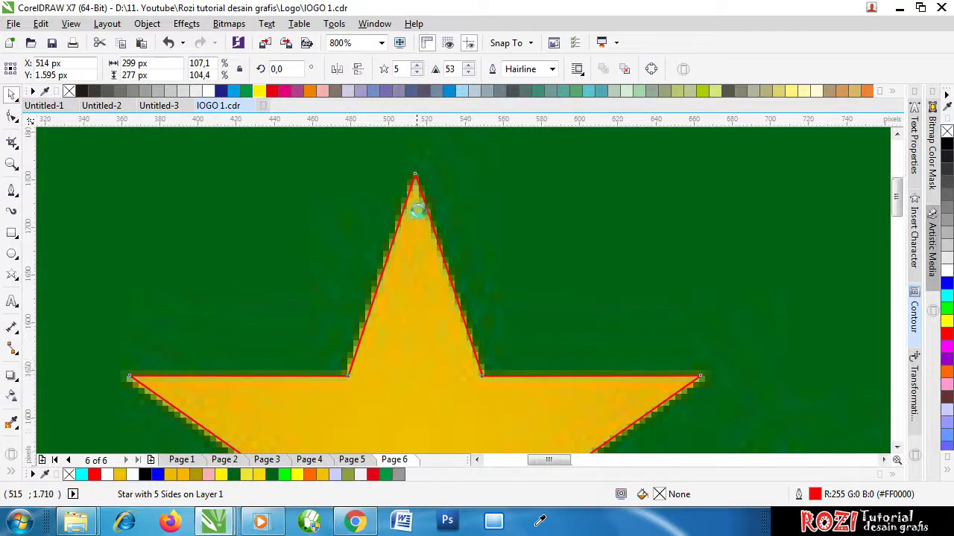
pyautogui.scroll(-2, 418, 216)
pyautogui.scroll(1, 432, 294)
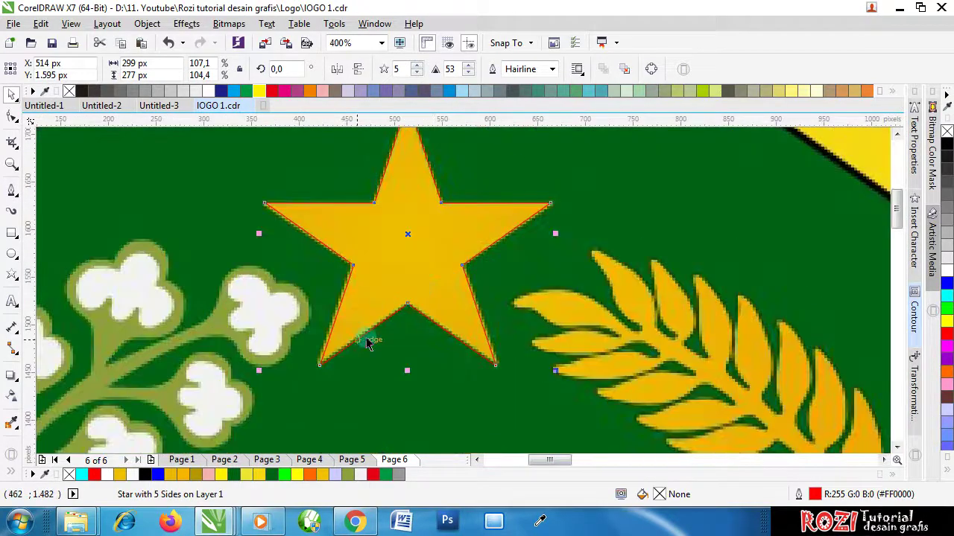
pyautogui.scroll(1, 376, 341)
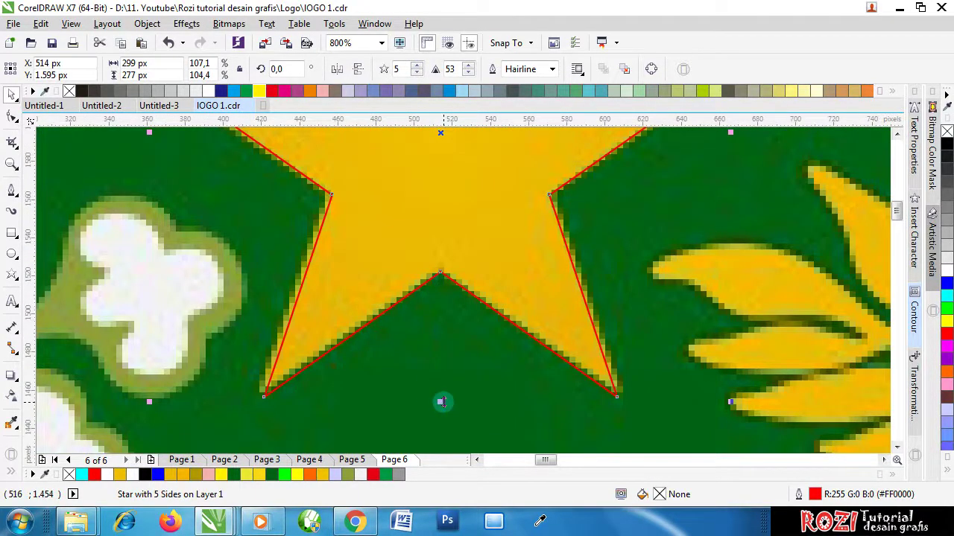
pyautogui.moveTo(442, 403); pyautogui.dragTo(441, 395)
pyautogui.scroll(-3, 436, 345)
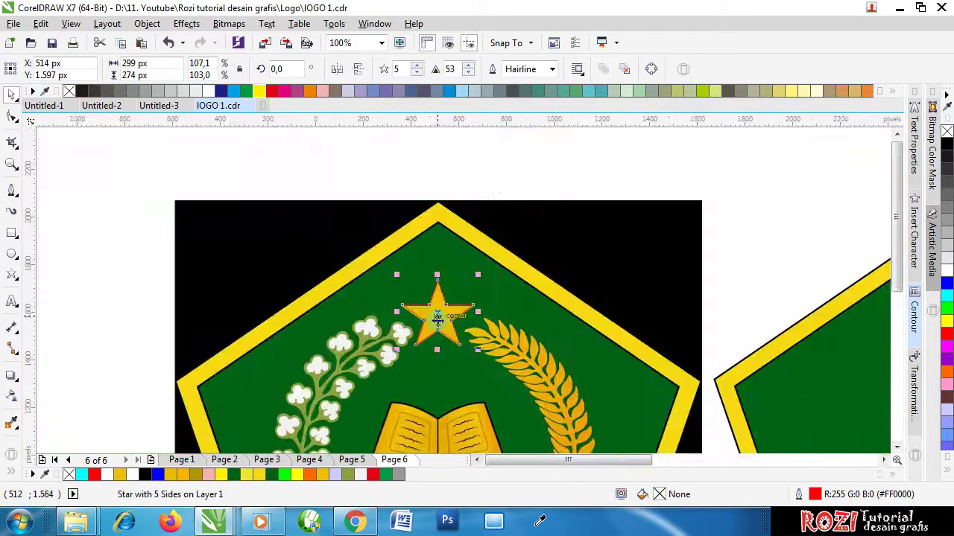
# Step: Fill the traced star with bright green, #00FF00
pyautogui.scroll(2, 438, 320)
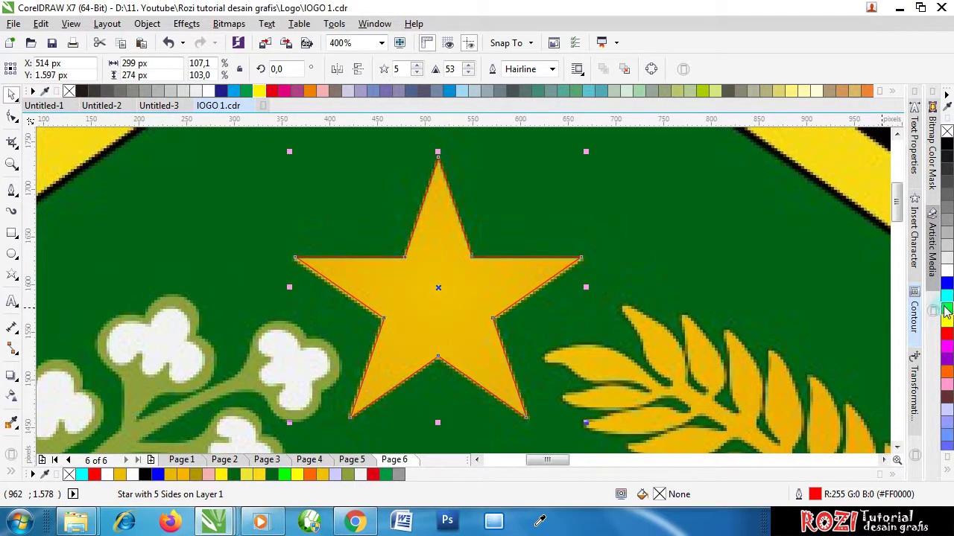
pyautogui.click(947, 310)
pyautogui.scroll(-3, 332, 308)
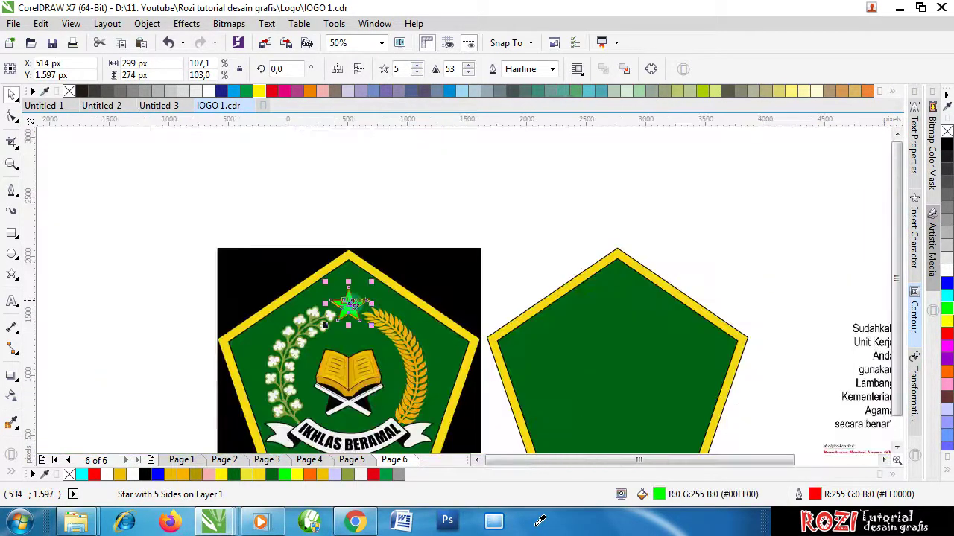
# Step: Move the star aside to compare it with the reference star underneath, and undo that move
pyautogui.scroll(-1, 394, 309)
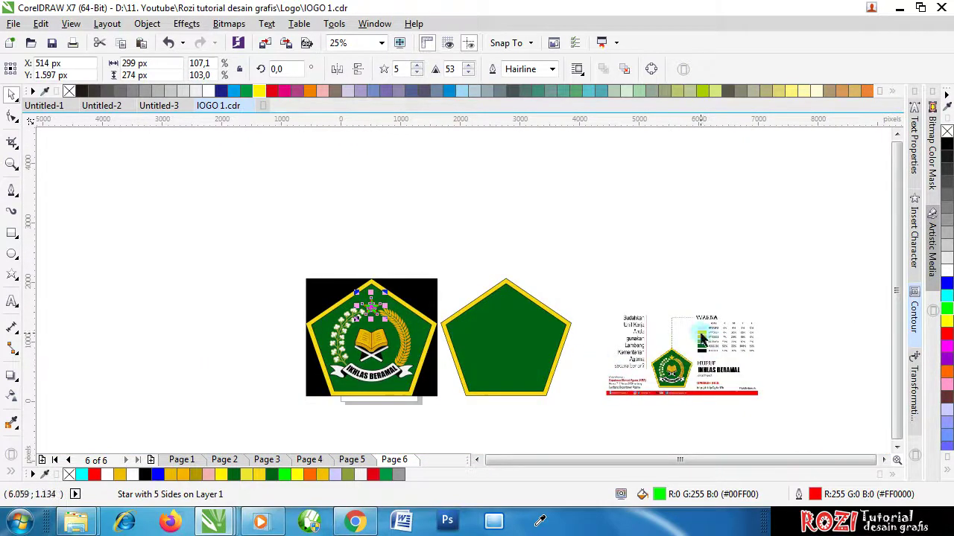
pyautogui.scroll(1, 714, 343)
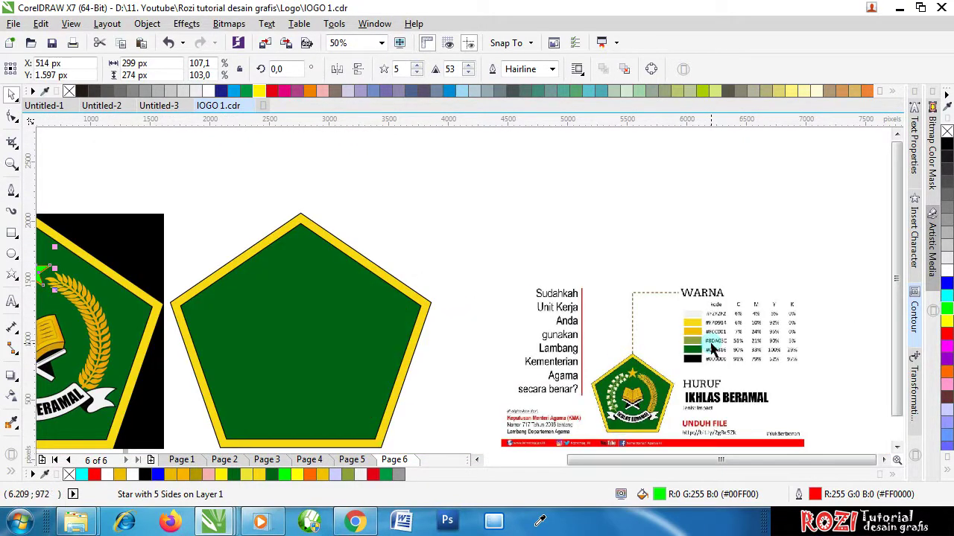
pyautogui.scroll(-1, 713, 348)
pyautogui.scroll(3, 374, 307)
pyautogui.scroll(-3, 374, 307)
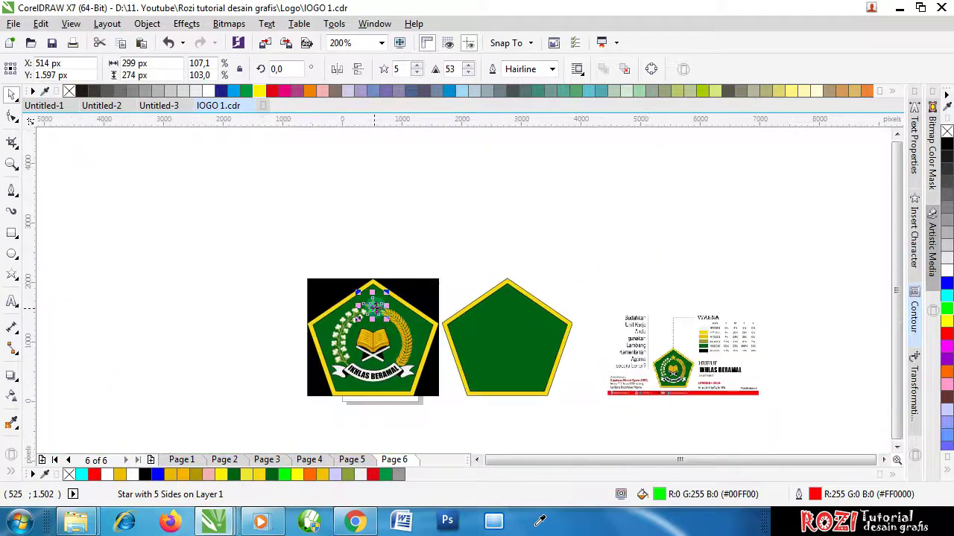
pyautogui.scroll(1, 373, 307)
pyautogui.scroll(3, 373, 306)
pyautogui.moveTo(464, 298); pyautogui.dragTo(654, 277)
pyautogui.scroll(-3, 429, 293)
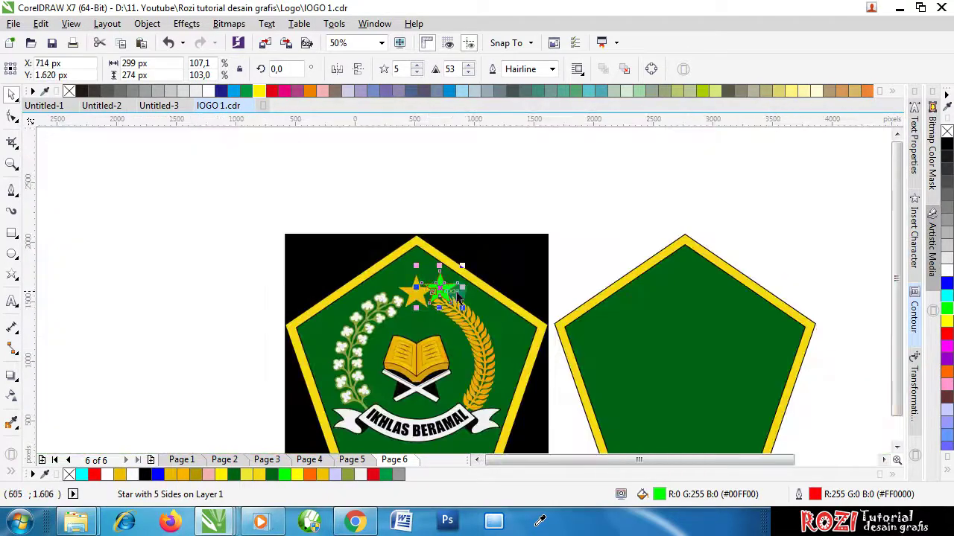
pyautogui.hotkey('ctrl', 'z')
# Step: Change the star's fill to the official golden yellow #F0C001 listed in the colour chart
pyautogui.scroll(-2, 551, 331)
pyautogui.scroll(2, 549, 323)
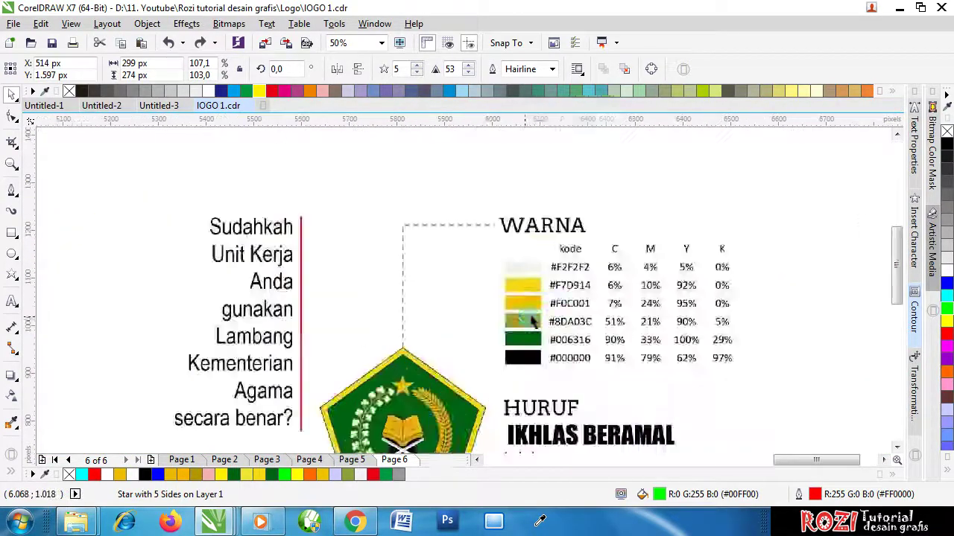
pyautogui.scroll(2, 532, 321)
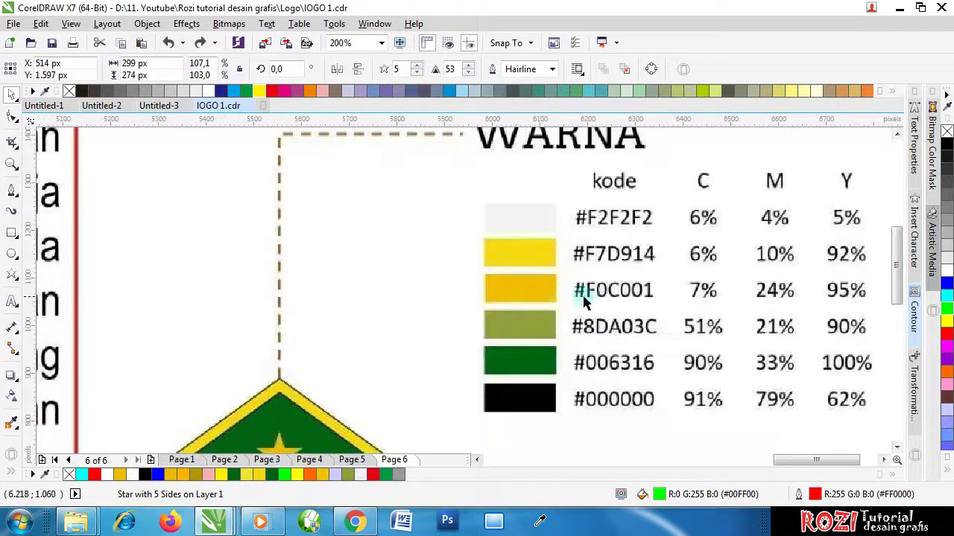
pyautogui.doubleClick(659, 494)
pyautogui.moveTo(412, 199); pyautogui.dragTo(378, 202)
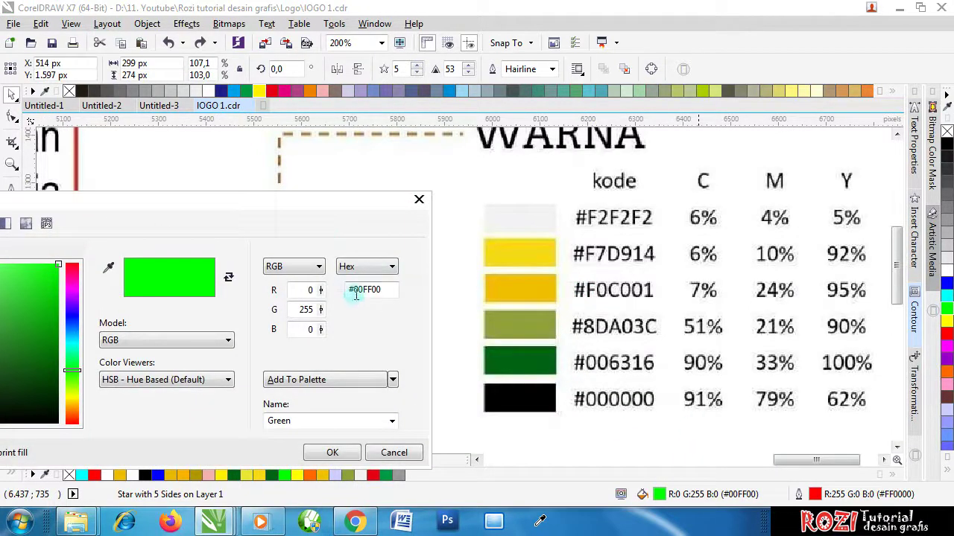
pyautogui.moveTo(356, 295); pyautogui.dragTo(405, 293)
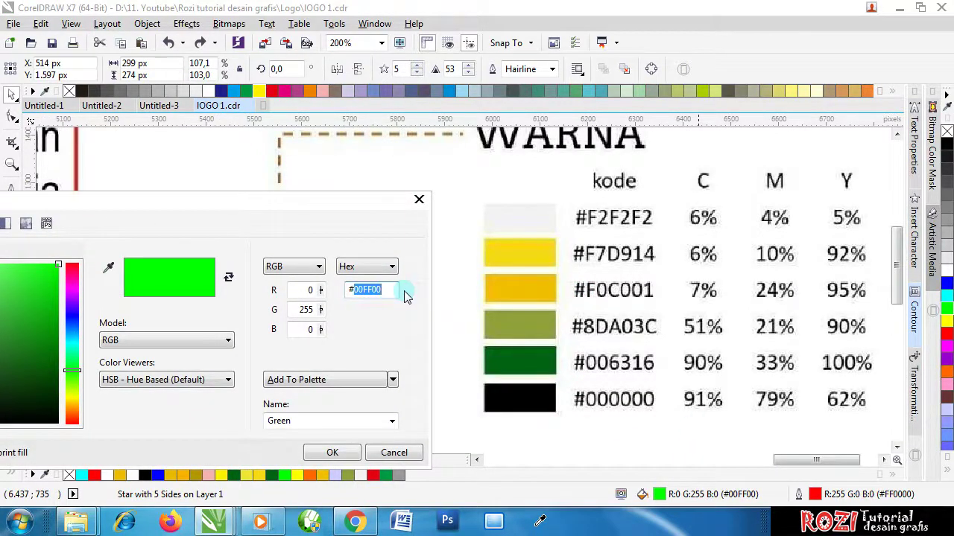
pyautogui.write('F0C001')
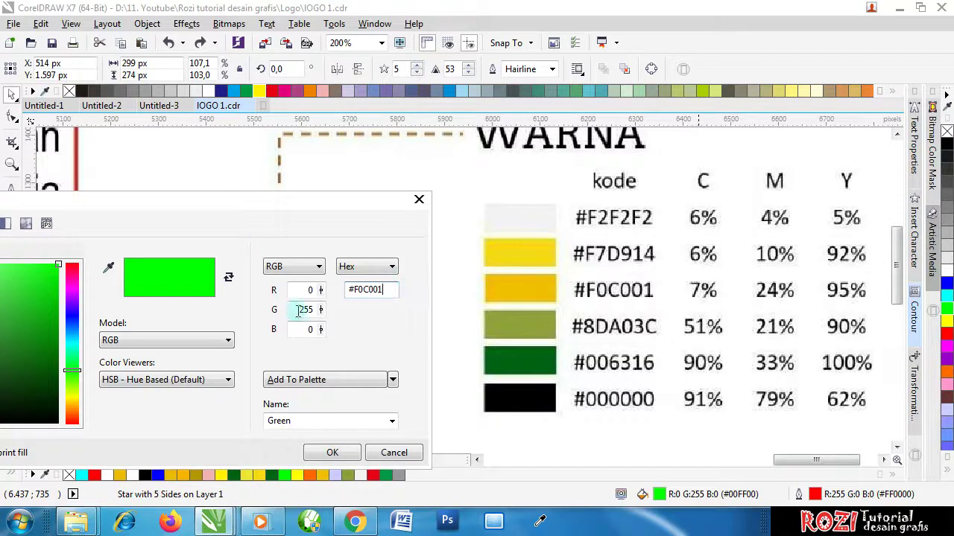
pyautogui.click(316, 333)
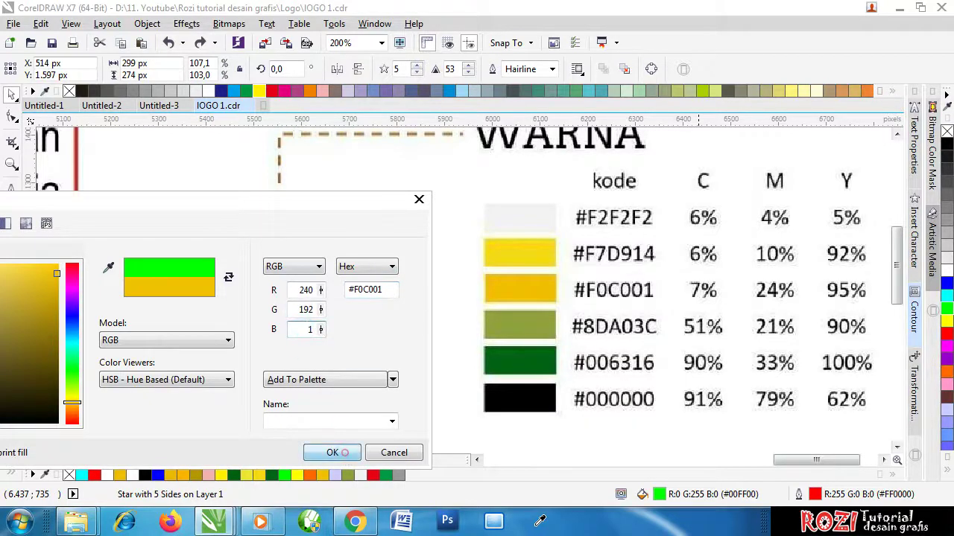
pyautogui.click(333, 452)
# Step: Remove the outline from the golden star
pyautogui.scroll(-5, 697, 285)
pyautogui.scroll(5, 521, 298)
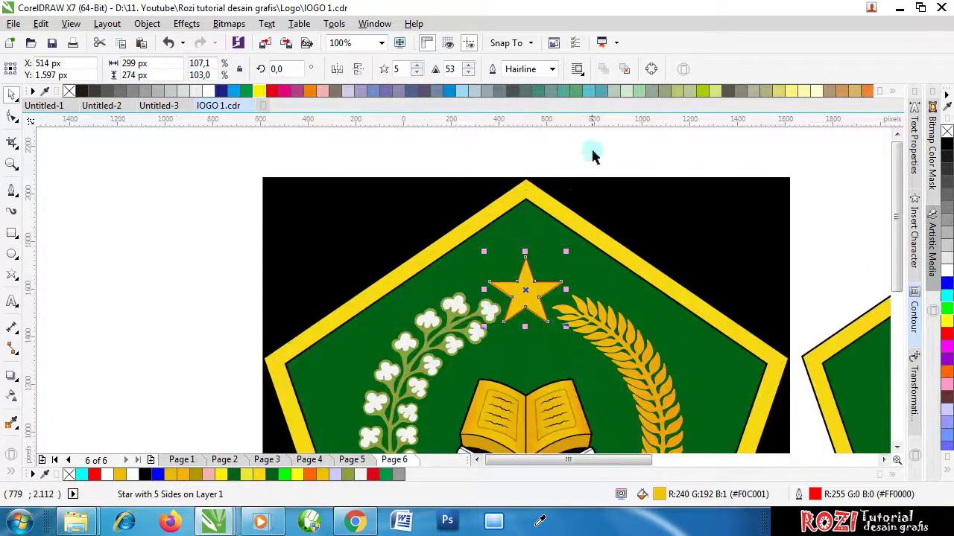
pyautogui.press('Escape')
pyautogui.click(524, 297)
pyautogui.scroll(4, 525, 287)
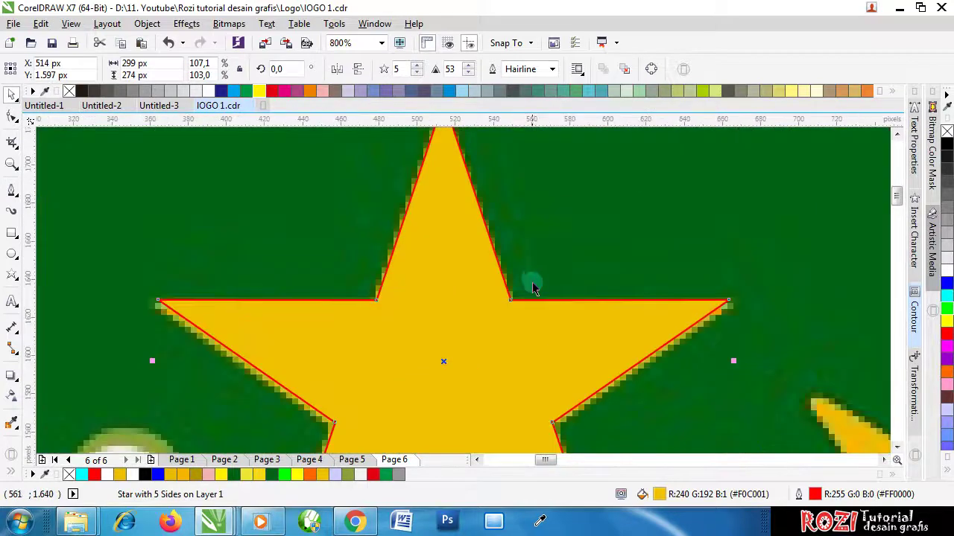
pyautogui.rightClick(947, 132)
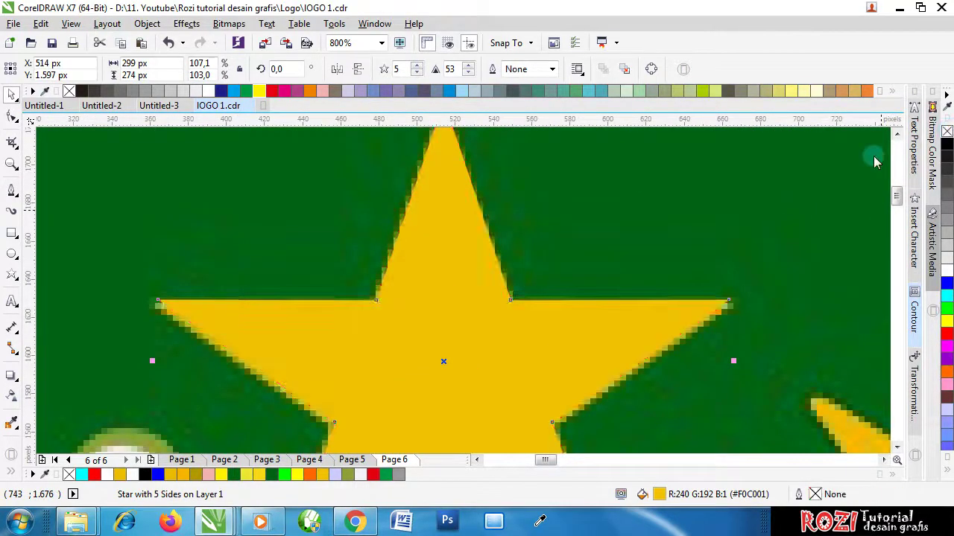
# Step: Move the golden star straight across from the reference logo into the redrawn green pentagon, at about X 2858 px, Y 1597 px
pyautogui.scroll(-3, 447, 288)
pyautogui.scroll(-2, 297, 282)
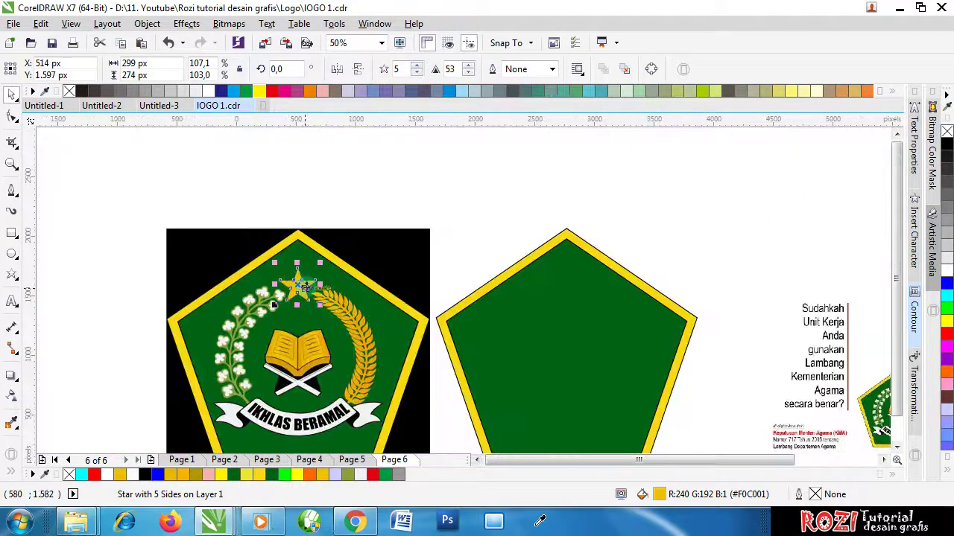
pyautogui.scroll(1, 297, 282)
pyautogui.scroll(-1, 296, 282)
pyautogui.scroll(1, 298, 284)
pyautogui.moveTo(298, 284); pyautogui.dragTo(574, 286)
pyautogui.scroll(1, 605, 270)
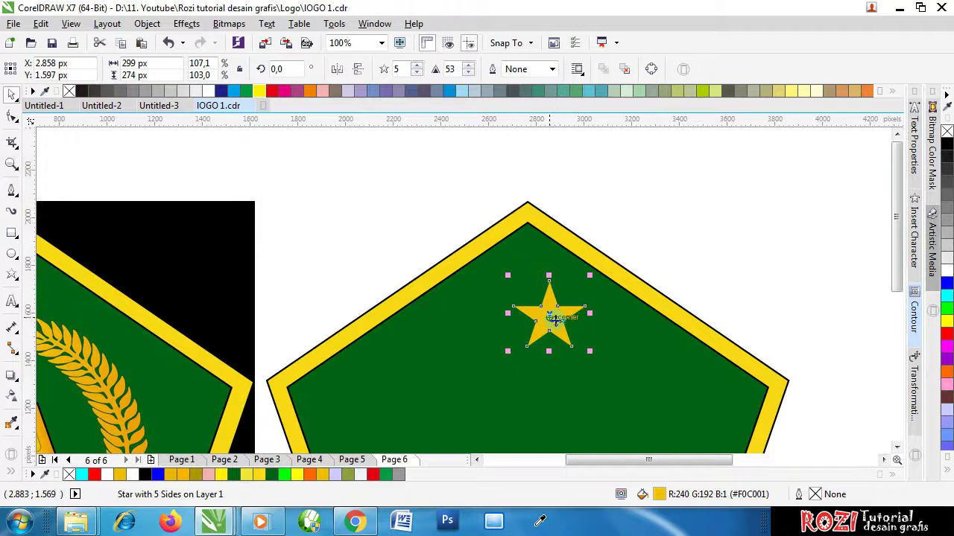
# Step: Center the star horizontally on the redrawn pentagon, keeping its height
pyautogui.click(643, 261)
pyautogui.click(568, 308)
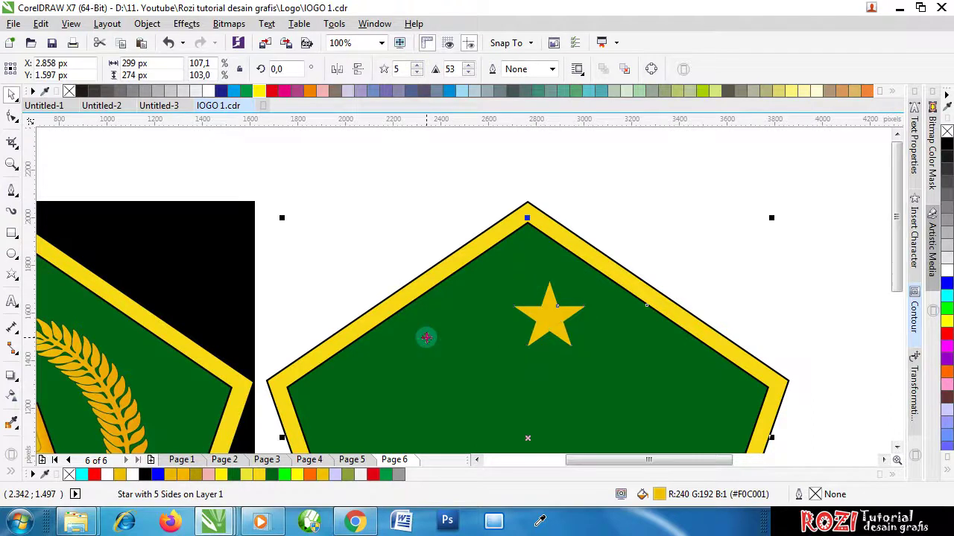
pyautogui.keyDown('shift'); pyautogui.click(426, 339); pyautogui.keyUp('shift')
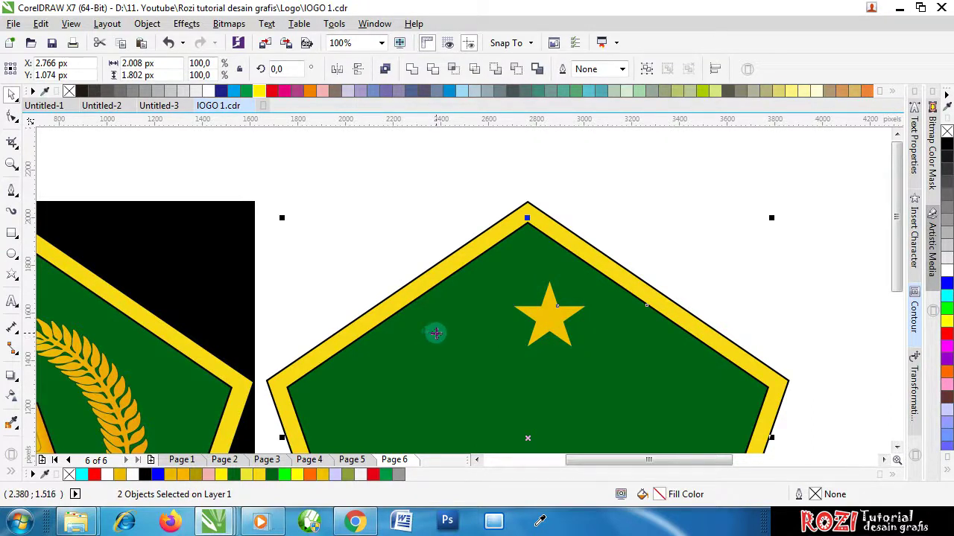
pyautogui.press('c')
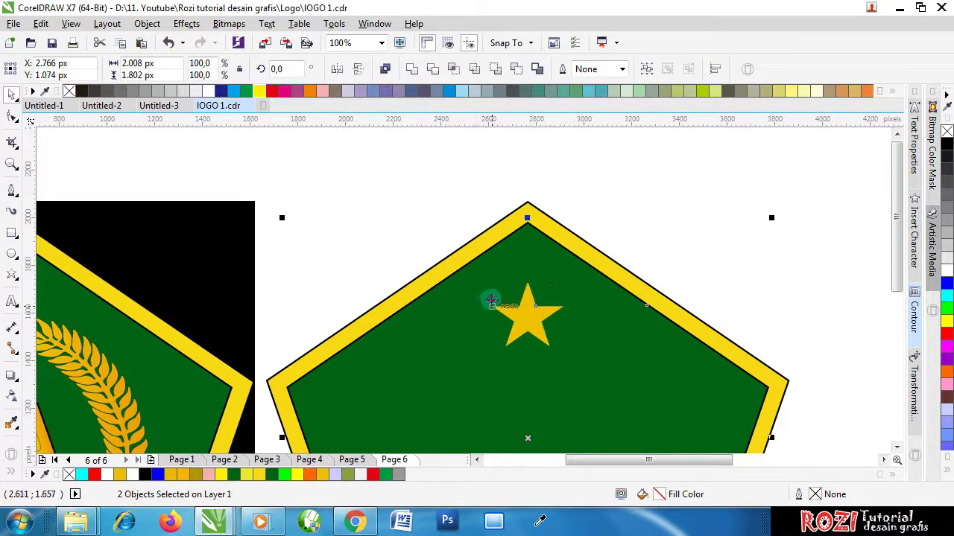
pyautogui.click(657, 195)
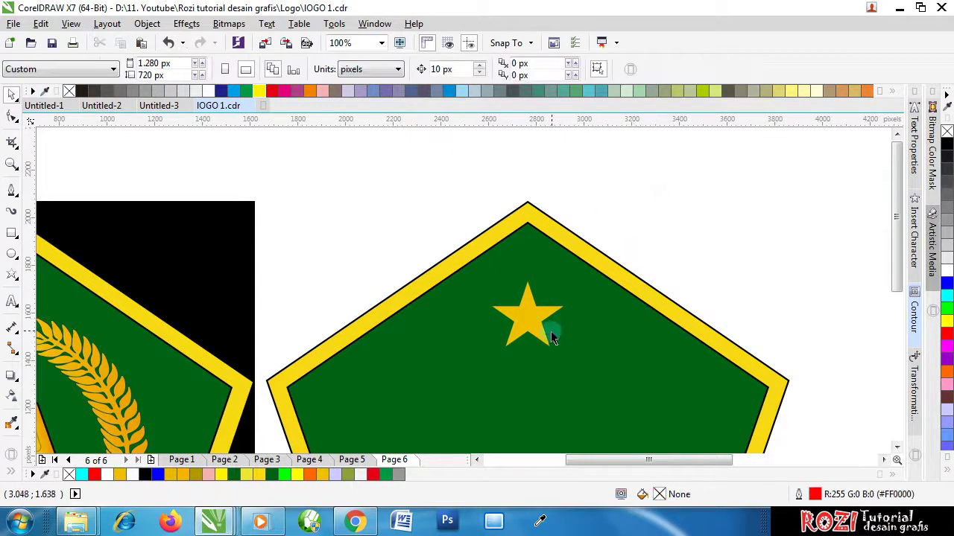
# Step: Move all redrawn shapes, the pentagons and the star, horizontally to X 2719 px so their corner meets the edge of the reference image
pyautogui.scroll(-2, 532, 320)
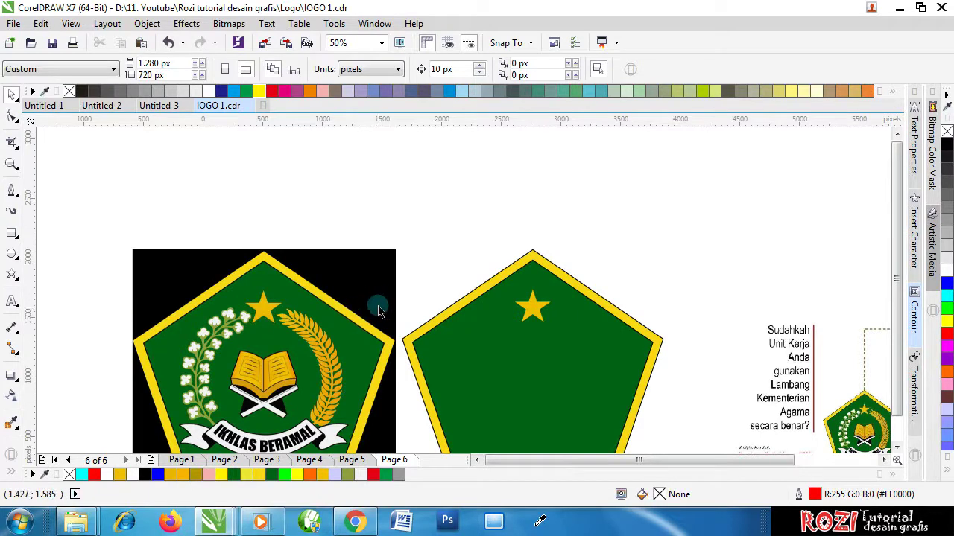
pyautogui.scroll(4, 409, 342)
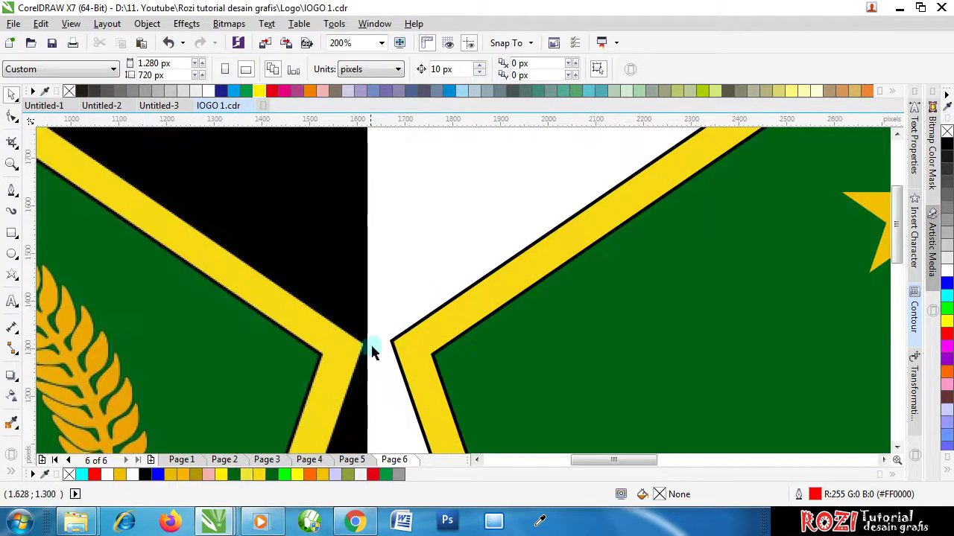
pyautogui.scroll(2, 374, 344)
pyautogui.scroll(-8, 378, 335)
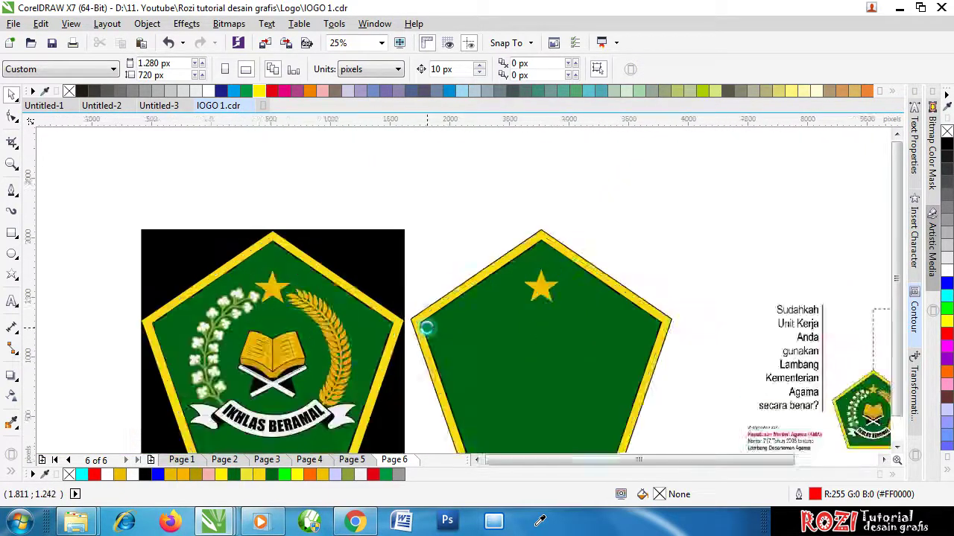
pyautogui.scroll(4, 426, 328)
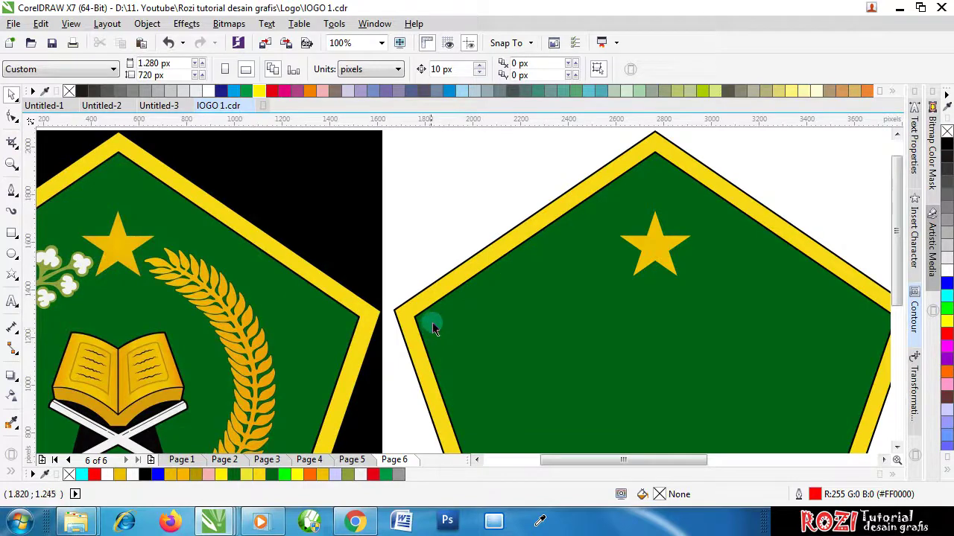
pyautogui.scroll(-4, 435, 329)
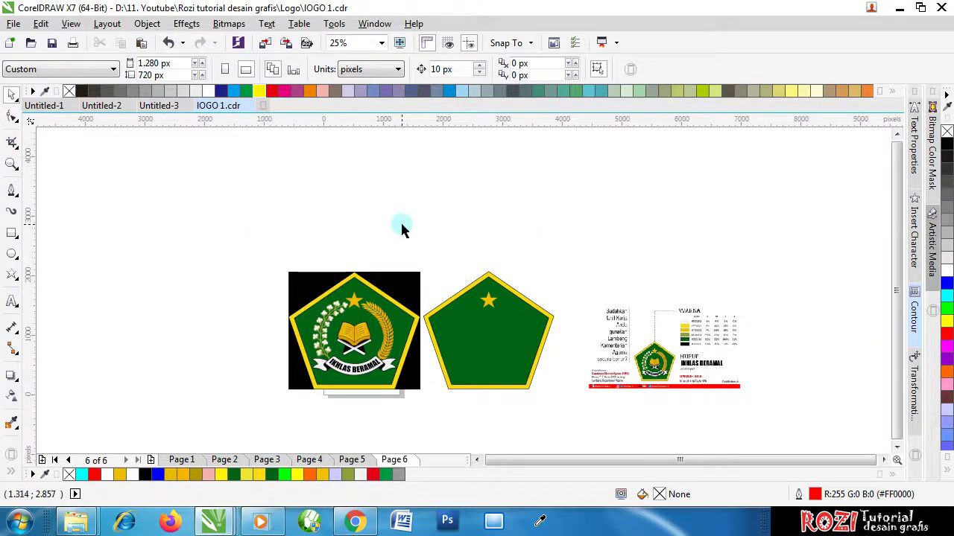
pyautogui.moveTo(401, 228); pyautogui.dragTo(570, 424)
pyautogui.scroll(2, 424, 321)
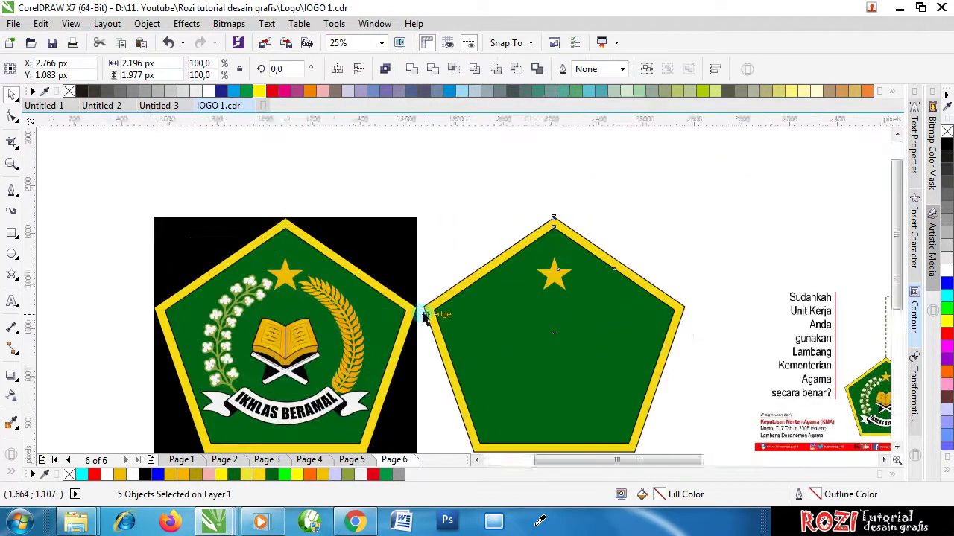
pyautogui.scroll(3, 424, 316)
pyautogui.moveTo(490, 302); pyautogui.dragTo(457, 305)
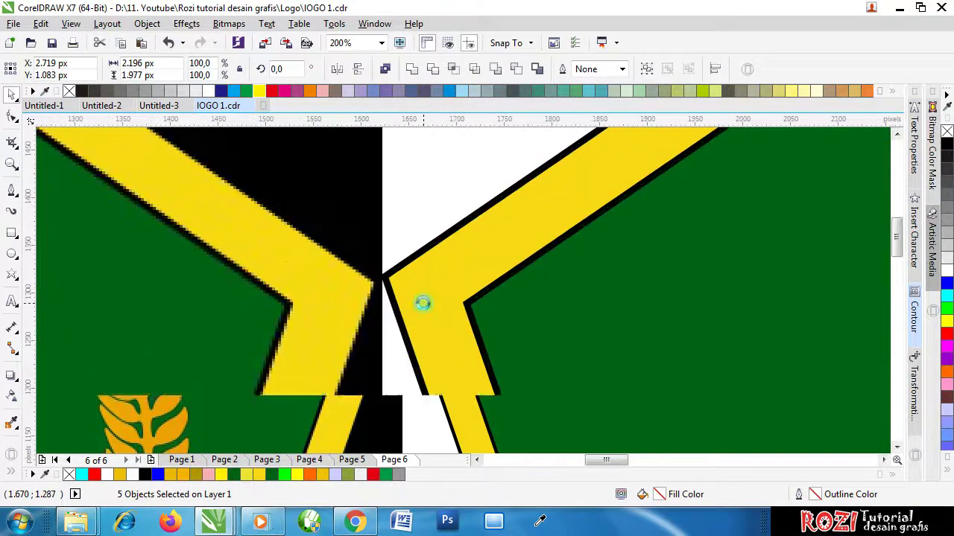
pyautogui.scroll(2, 422, 303)
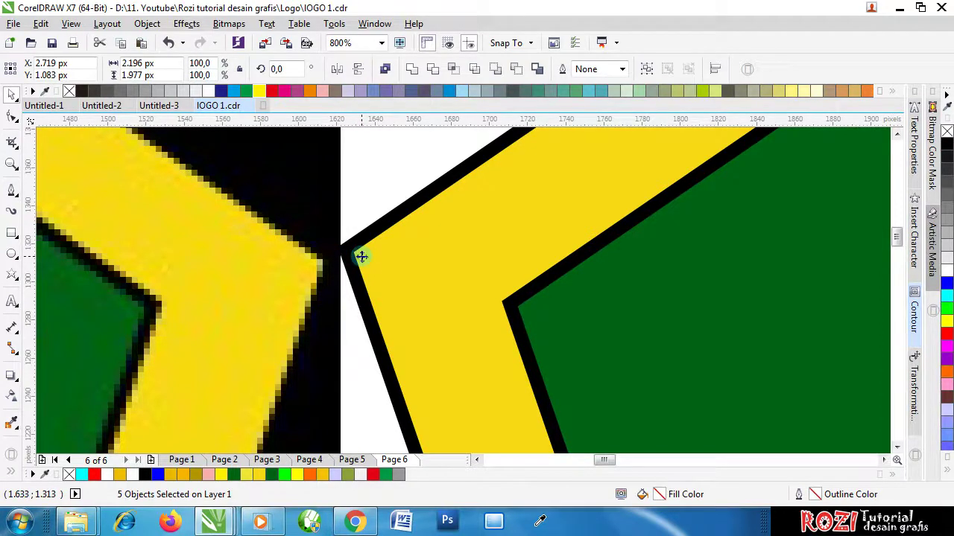
pyautogui.scroll(-4, 361, 256)
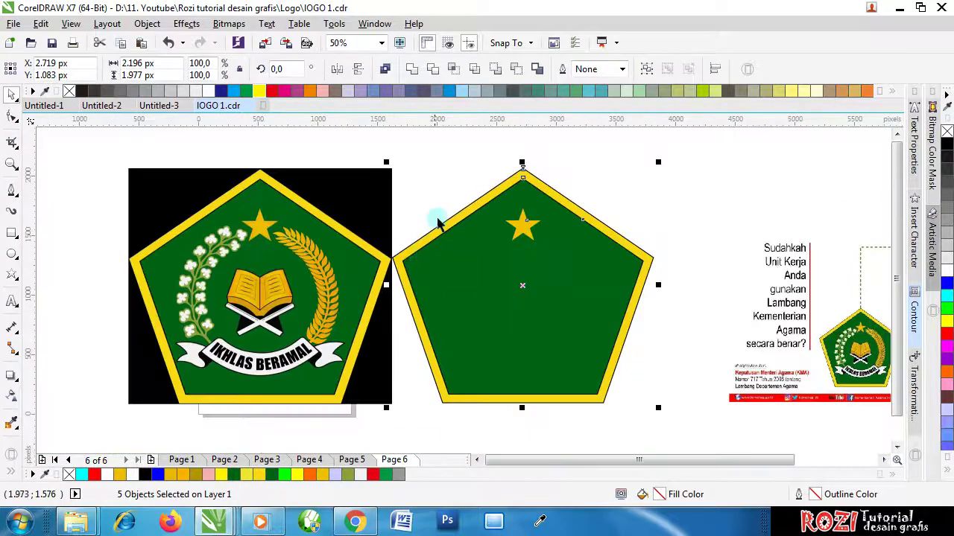
pyautogui.click(436, 152)
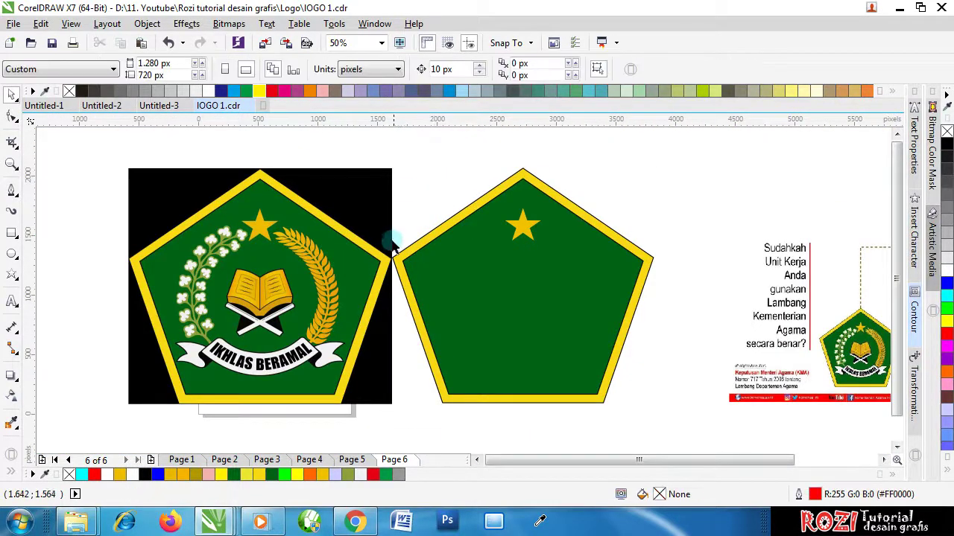
# Step: Try to move the outer corner node of the redrawn yellow pentagon, beside the reference image, slightly downward
pyautogui.scroll(1, 393, 265)
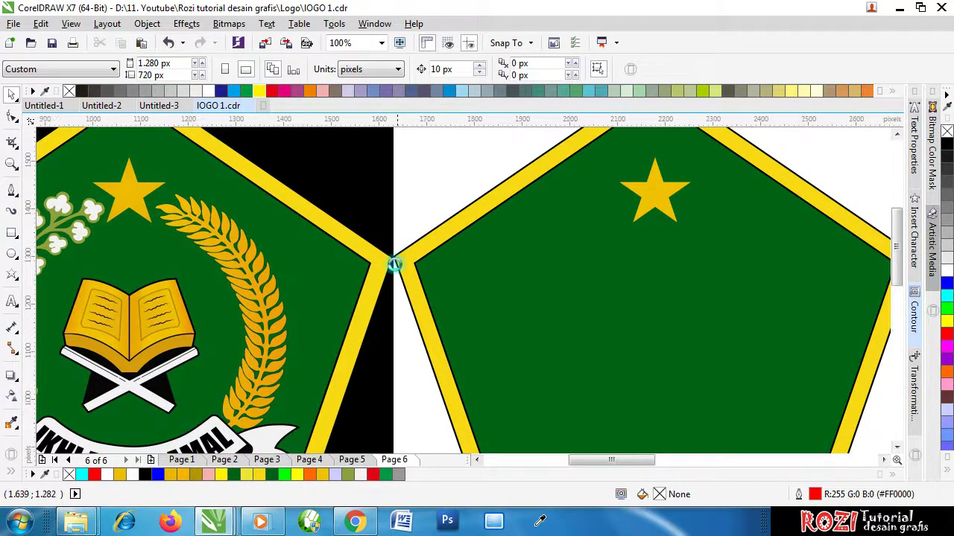
pyautogui.scroll(1, 393, 265)
pyautogui.scroll(1, 389, 253)
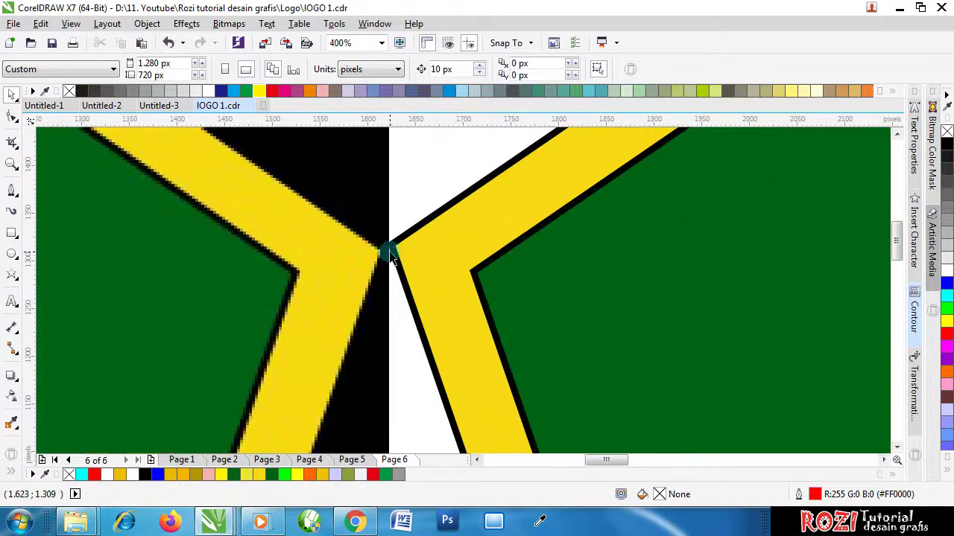
pyautogui.click(424, 259)
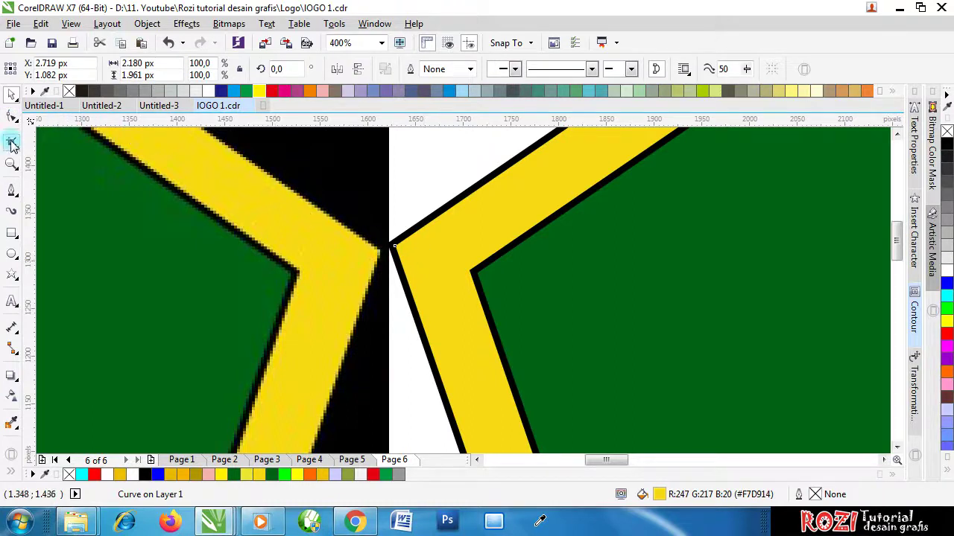
pyautogui.rightClick(415, 259)
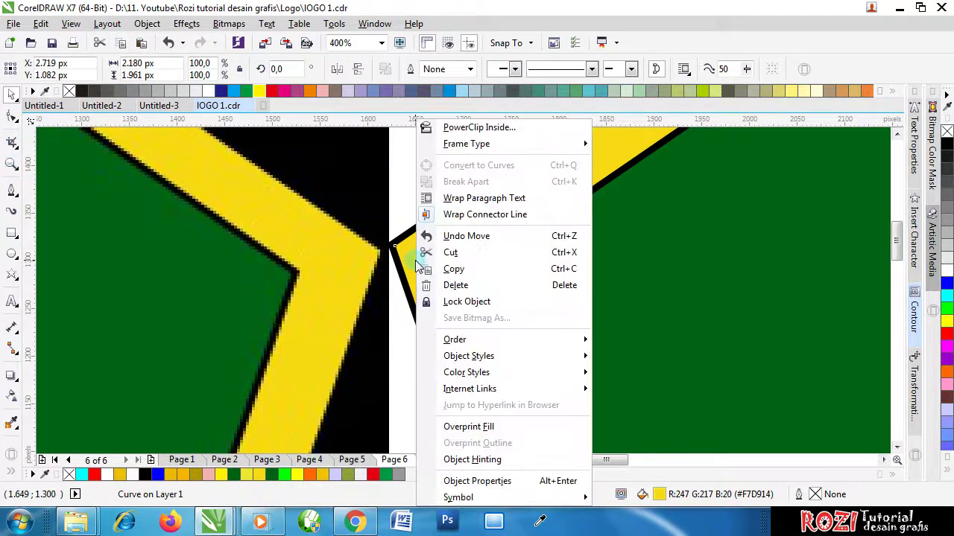
pyautogui.click(393, 200)
pyautogui.press('F10')
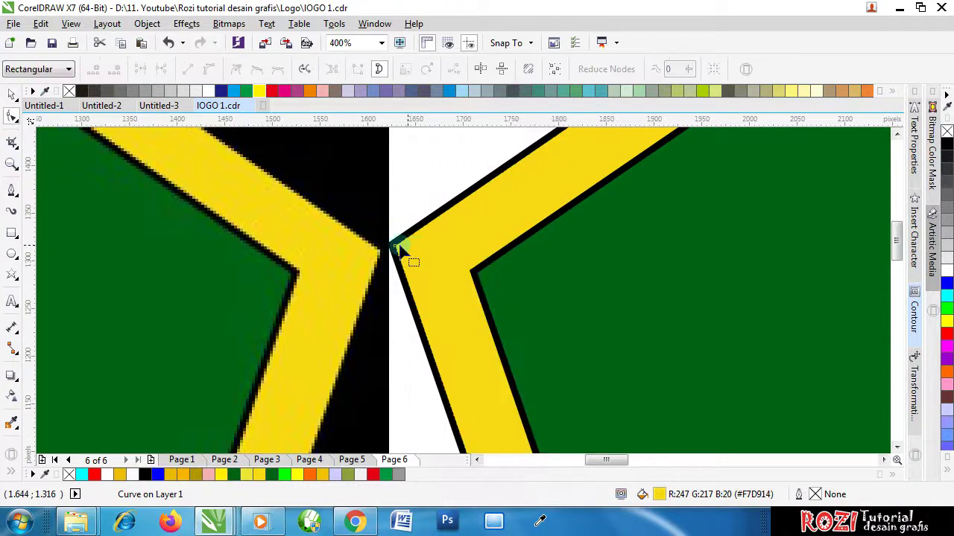
pyautogui.scroll(2, 399, 257)
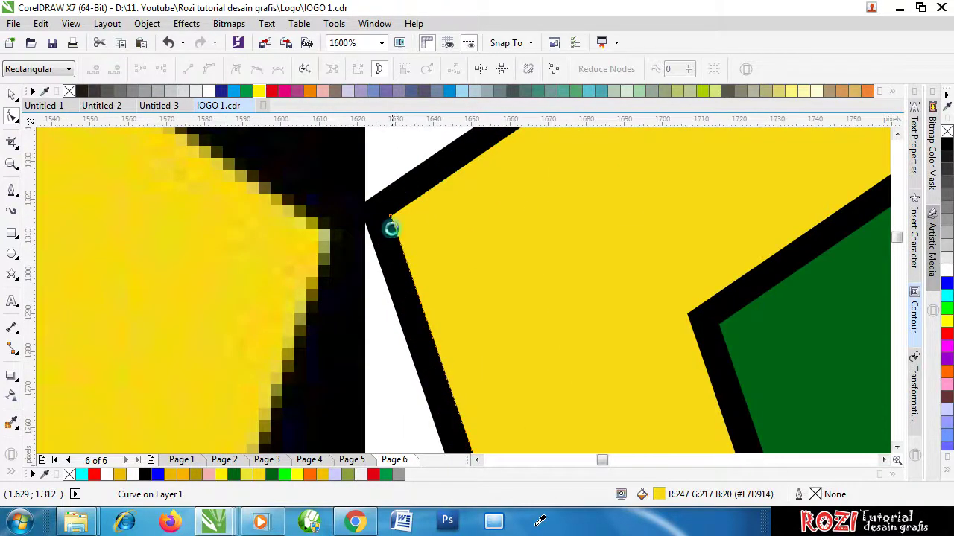
pyautogui.scroll(1, 392, 226)
pyautogui.click(391, 208)
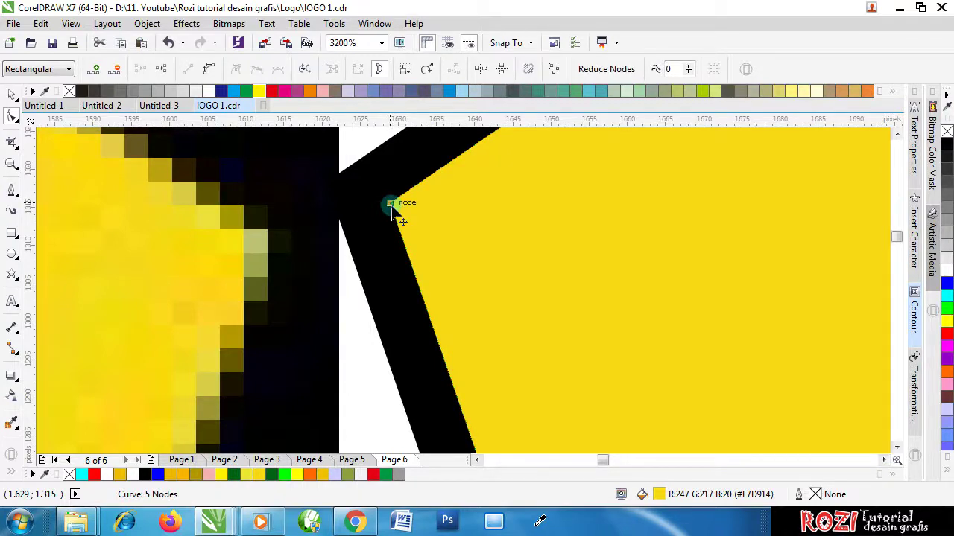
pyautogui.moveTo(392, 208); pyautogui.dragTo(394, 247)
# Step: Undo the last node move on the yellow pentagon and deselect the shape
pyautogui.scroll(-2, 392, 244)
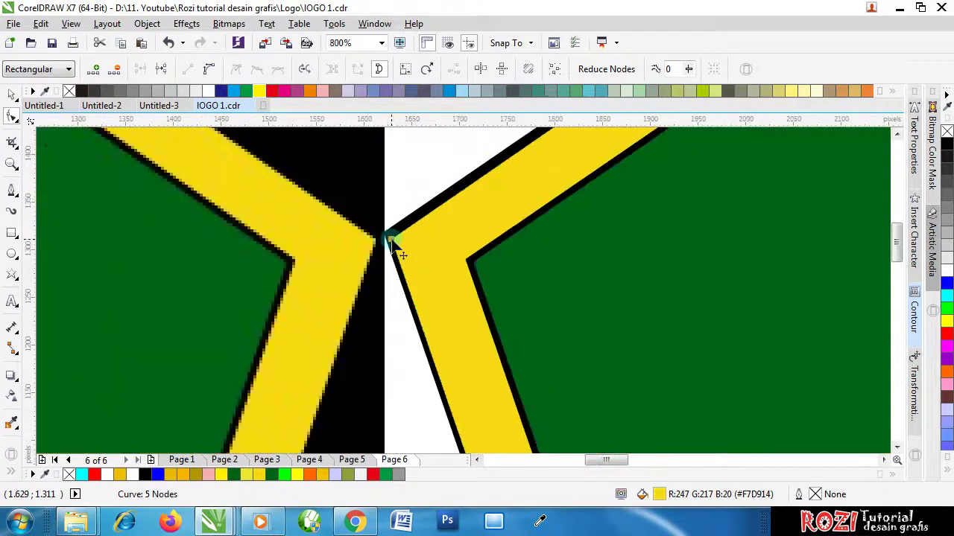
pyautogui.scroll(-1, 395, 254)
pyautogui.scroll(-2, 408, 272)
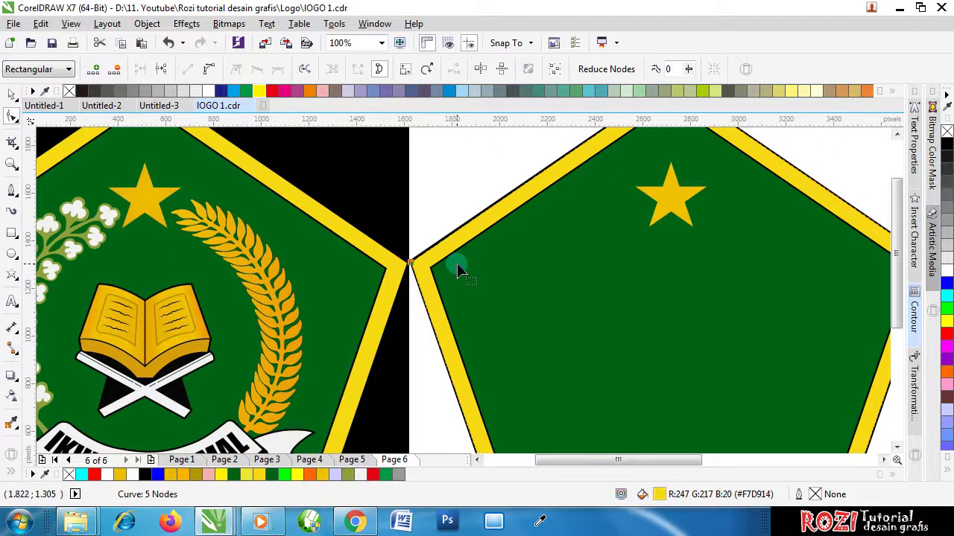
pyautogui.scroll(3, 441, 270)
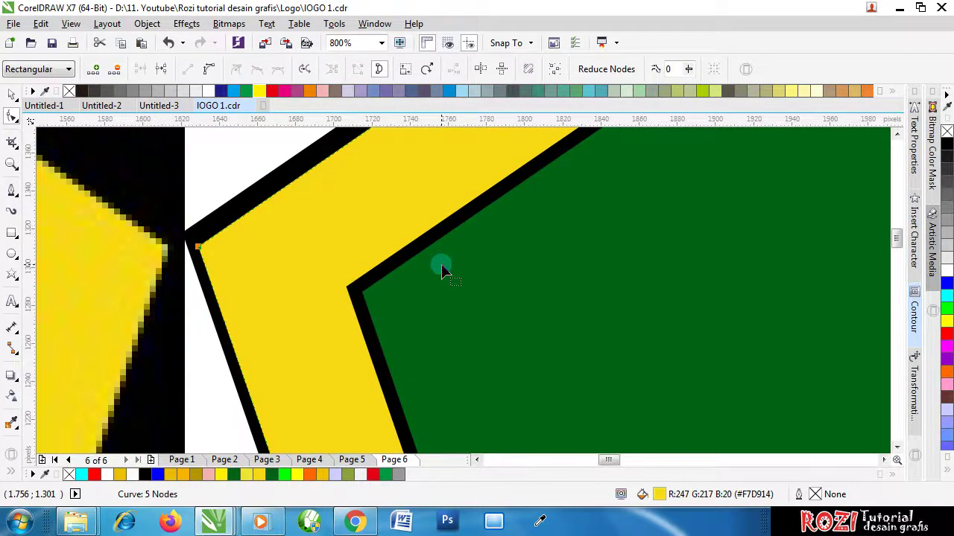
pyautogui.hotkey('ctrl', 'z')
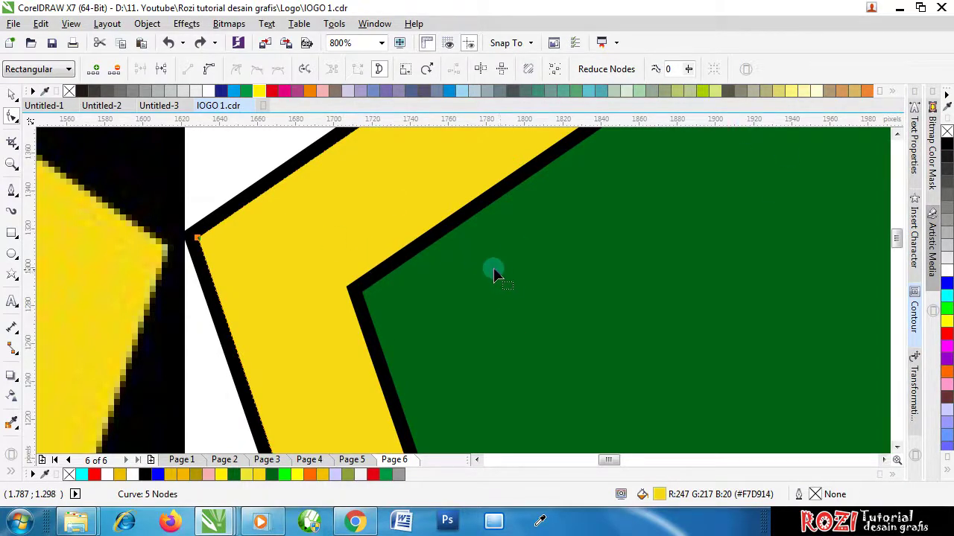
pyautogui.scroll(-4, 498, 270)
pyautogui.click(12, 97)
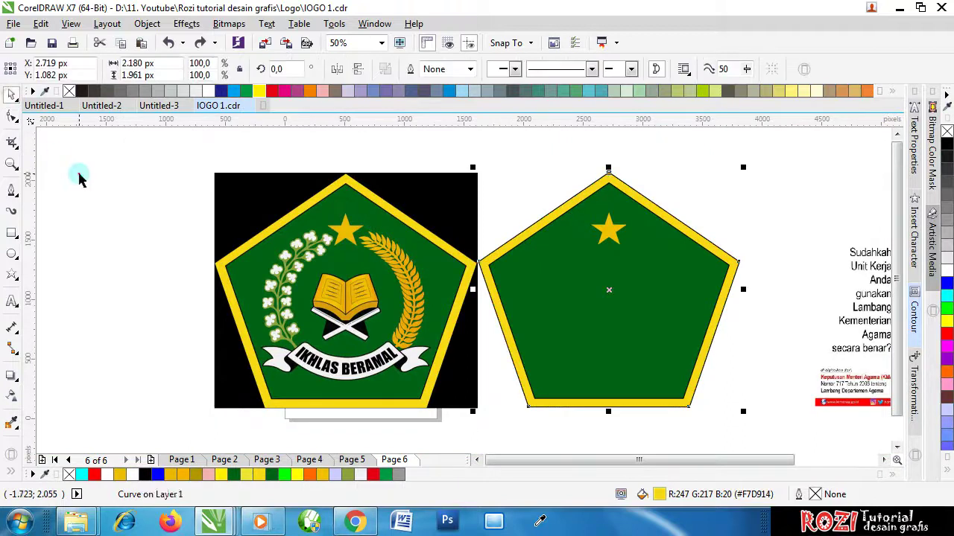
pyautogui.click(149, 176)
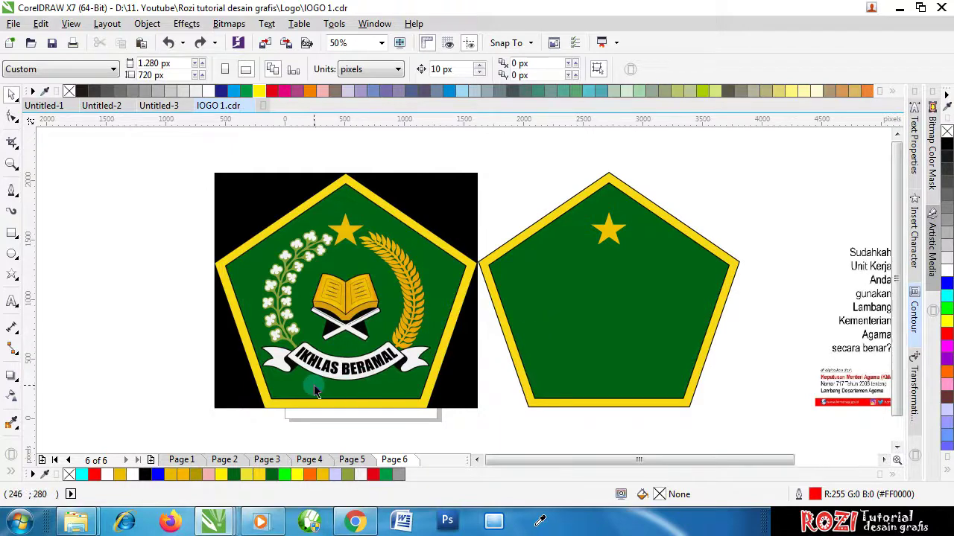
# Step: Try a vertical guideline at X 516 px through the reference logo's centre, then undo it
pyautogui.scroll(1, 298, 382)
pyautogui.scroll(1, 295, 381)
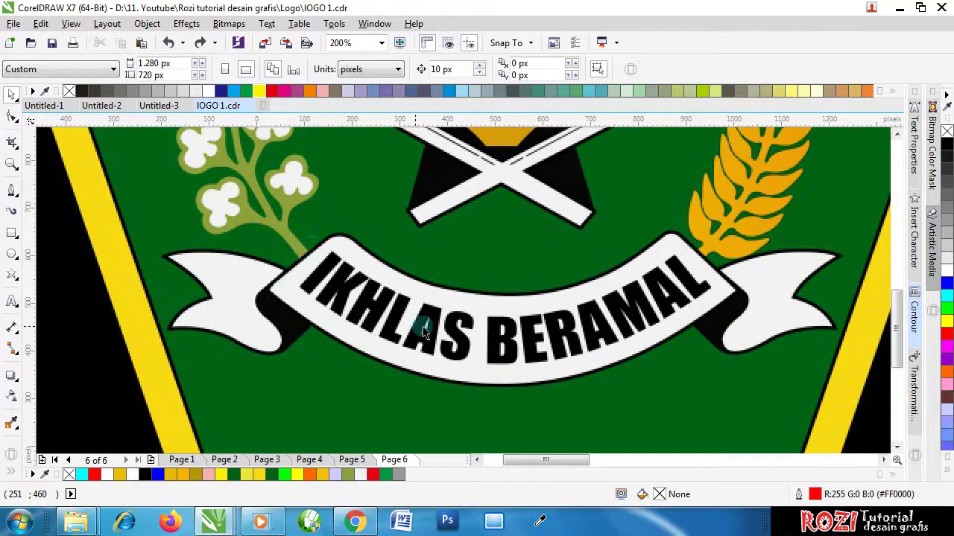
pyautogui.scroll(-1, 431, 310)
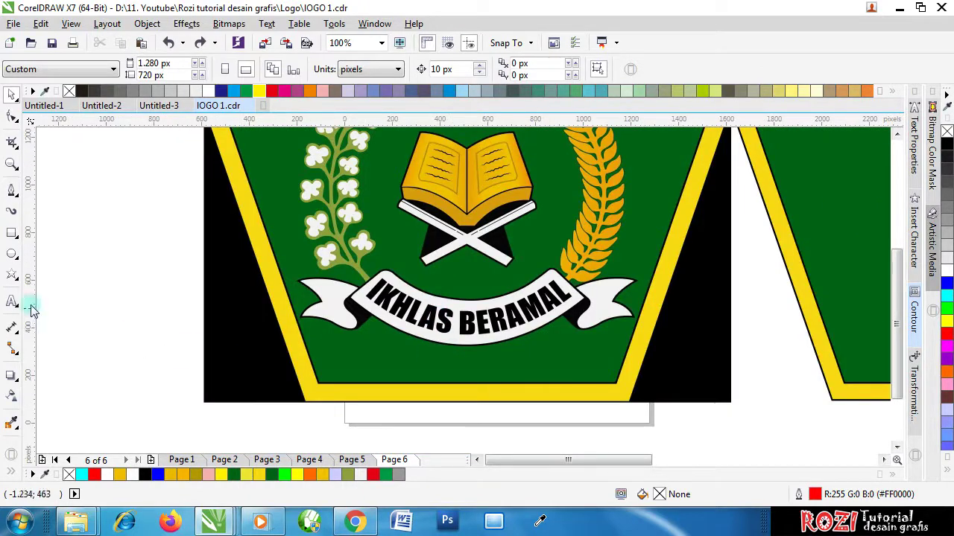
pyautogui.click(468, 354)
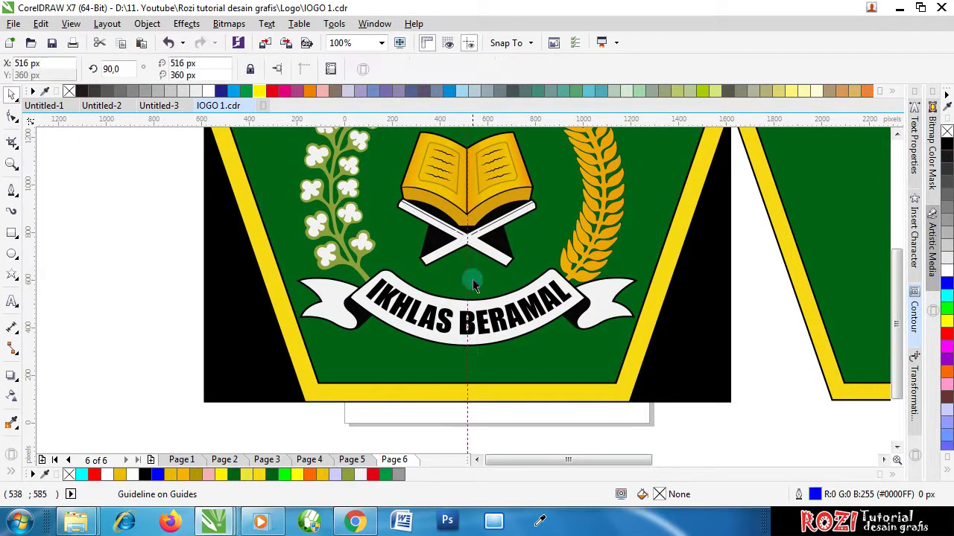
pyautogui.hotkey('ctrl', 'z')
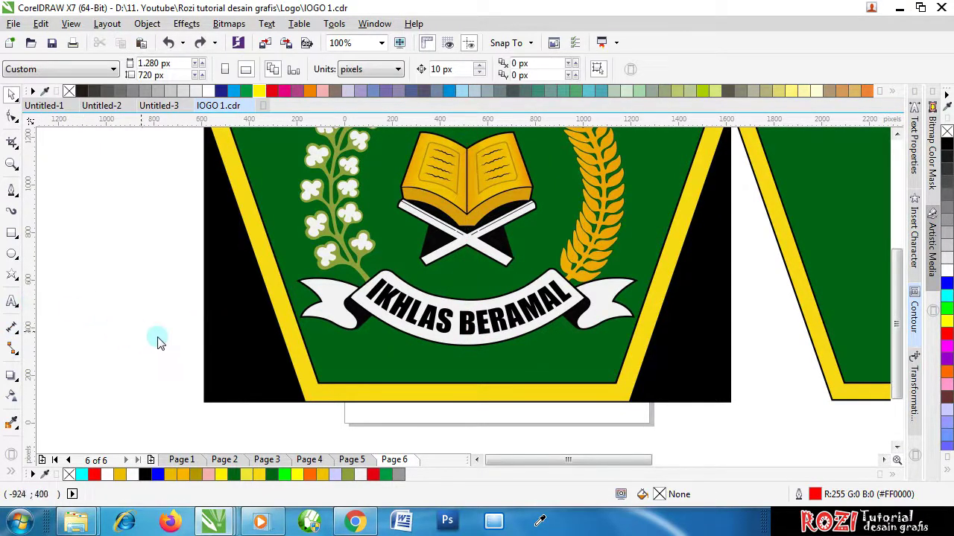
# Step: Place a vertical guideline at X 514 px through the centre of the reference logo's crossed book stand
pyautogui.click(466, 337)
pyautogui.scroll(5, 464, 238)
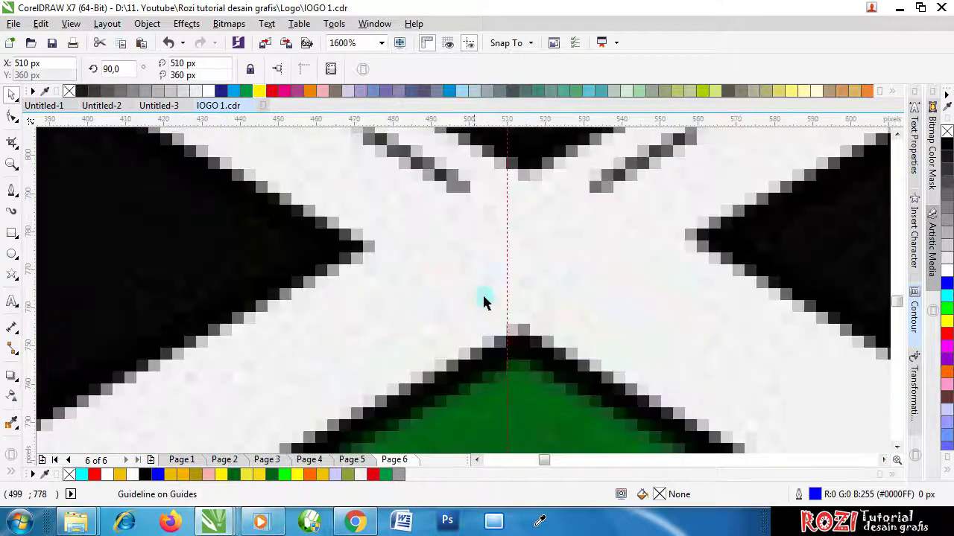
pyautogui.moveTo(523, 315); pyautogui.dragTo(522, 315)
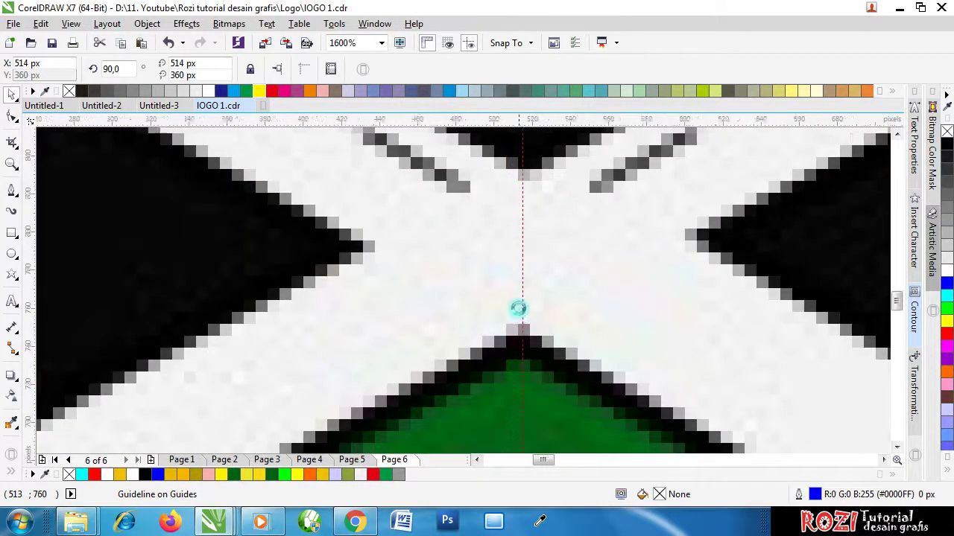
pyautogui.scroll(-5, 522, 315)
pyautogui.scroll(2, 506, 365)
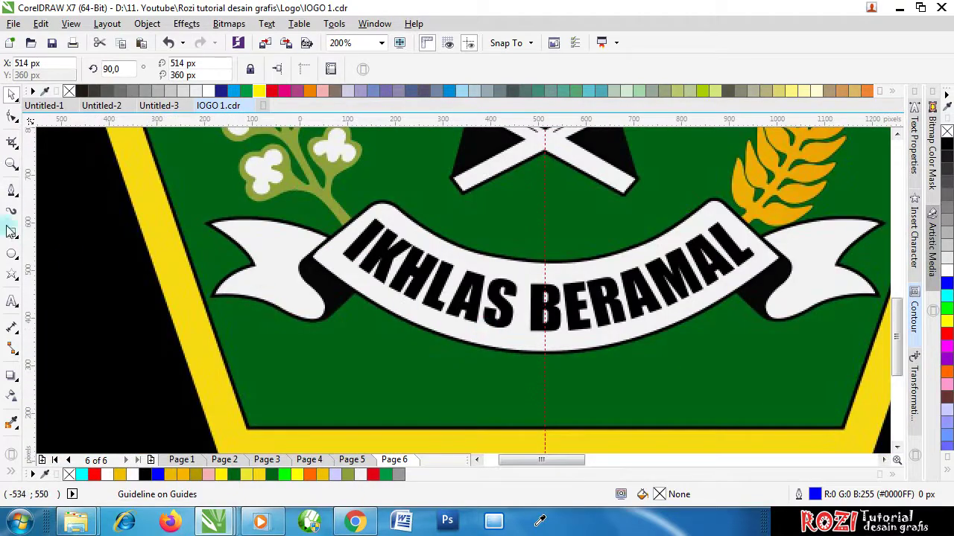
# Step: With the Pen tool, trace the left ribbon tail's lower edge from its lower tip around the rounded bend, about 230 px wide
pyautogui.click(13, 194)
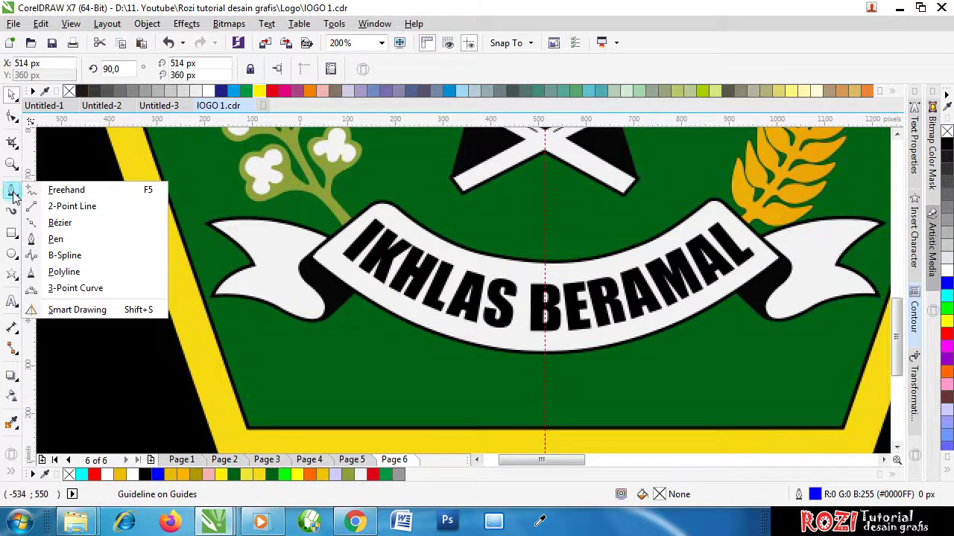
pyautogui.click(51, 240)
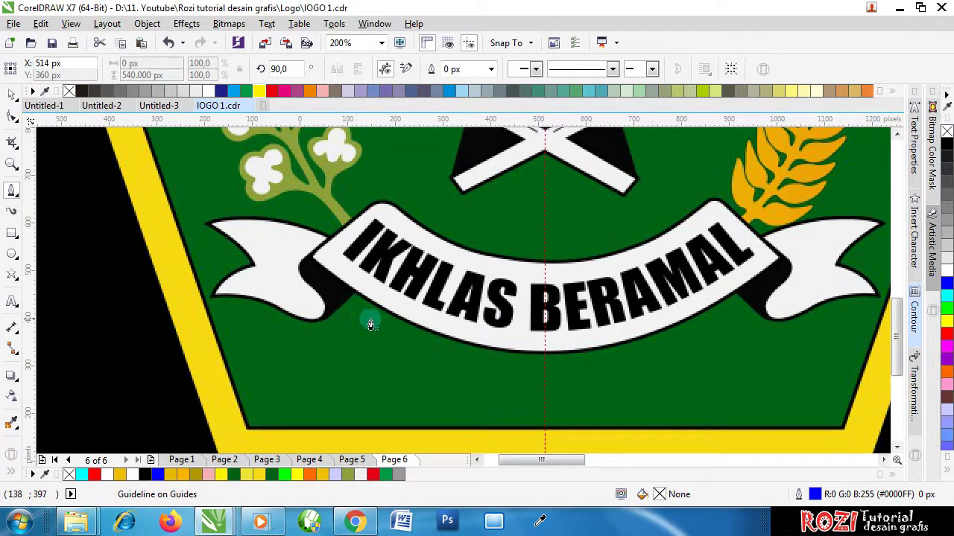
pyautogui.scroll(-2, 400, 322)
pyautogui.scroll(2, 362, 303)
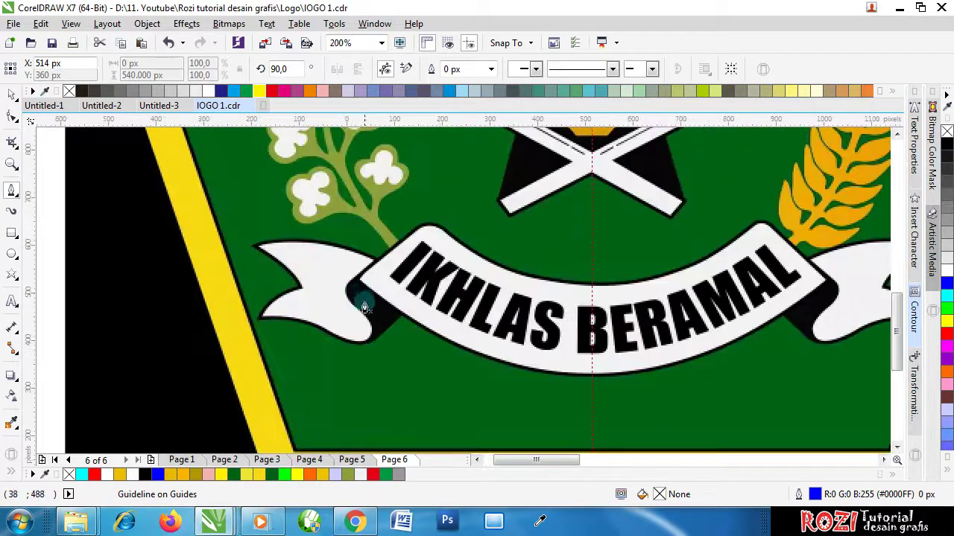
pyautogui.scroll(1, 364, 307)
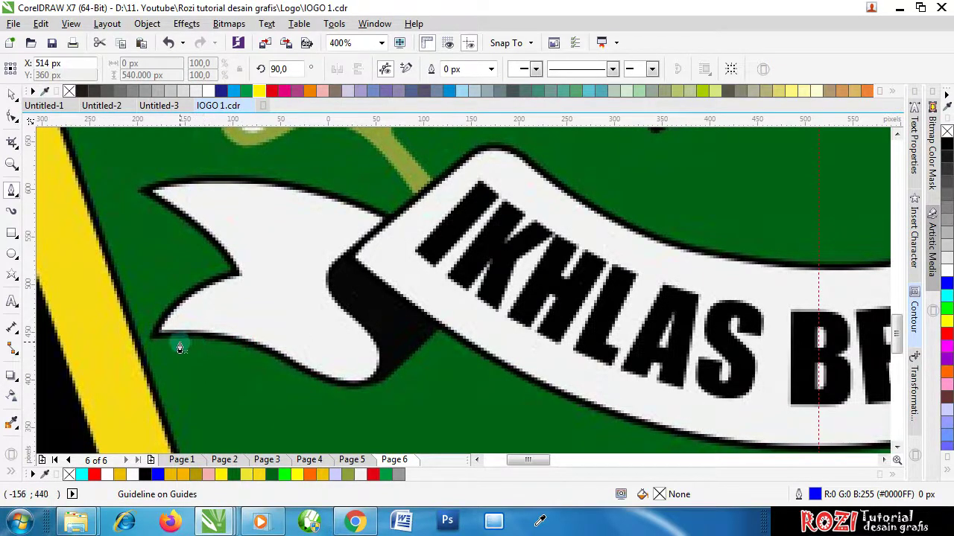
pyautogui.scroll(1, 192, 347)
pyautogui.click(131, 328)
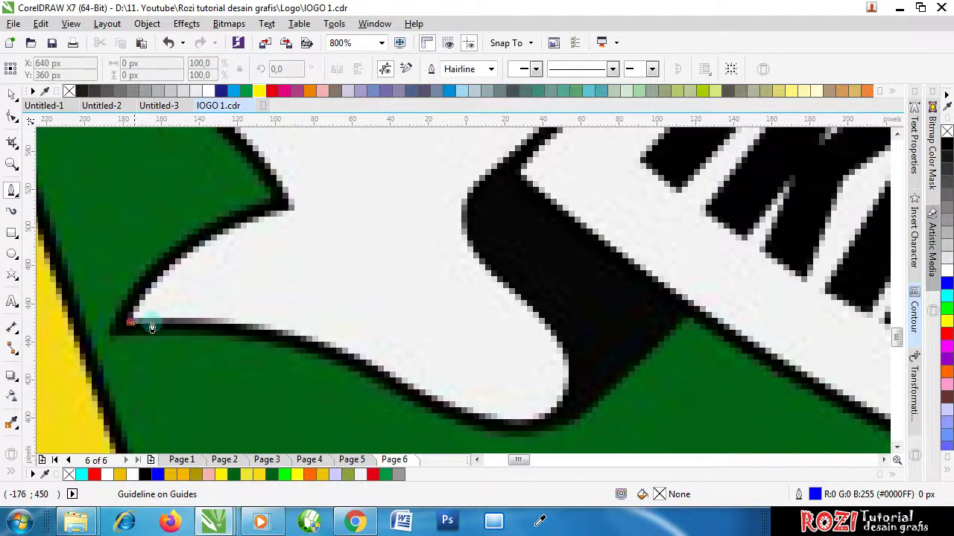
pyautogui.moveTo(275, 329); pyautogui.dragTo(345, 354)
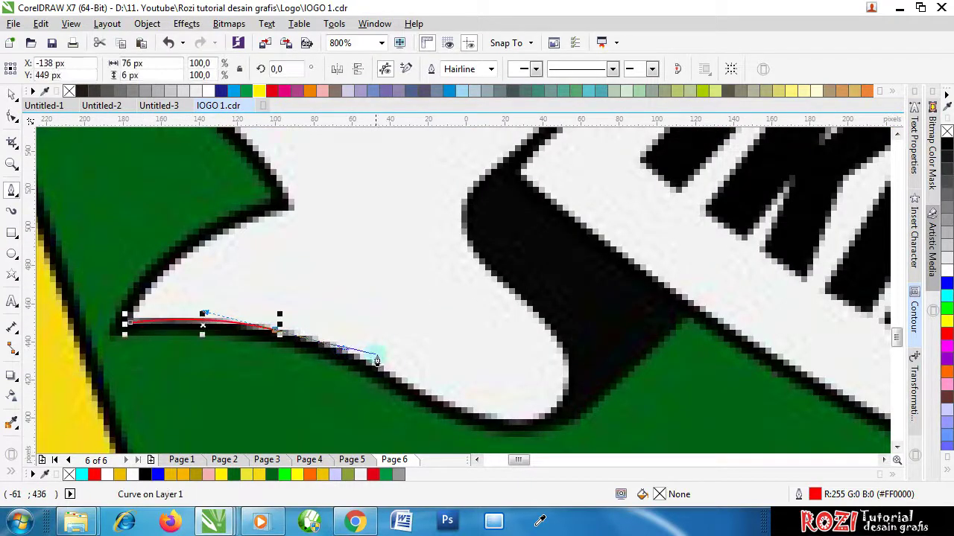
pyautogui.moveTo(468, 416); pyautogui.dragTo(526, 431)
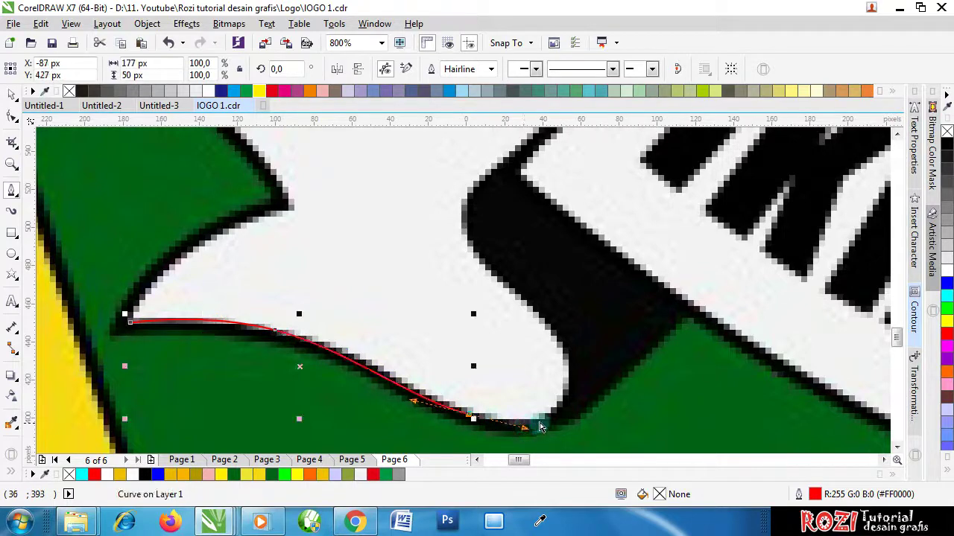
pyautogui.moveTo(568, 382); pyautogui.dragTo(572, 345)
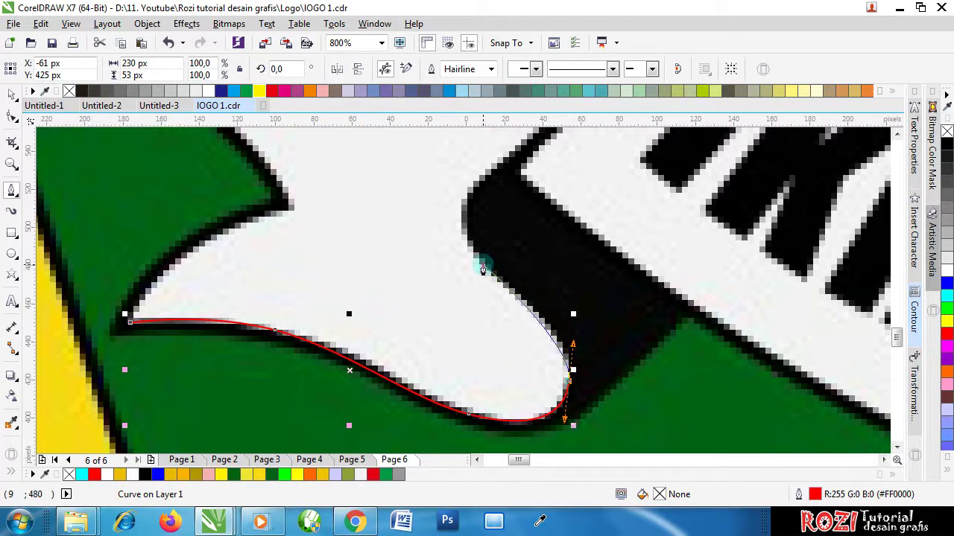
# Step: Try to extend the ribbon tail path up along the black fold, then undo those segments back to the bend
pyautogui.moveTo(482, 265); pyautogui.dragTo(440, 236)
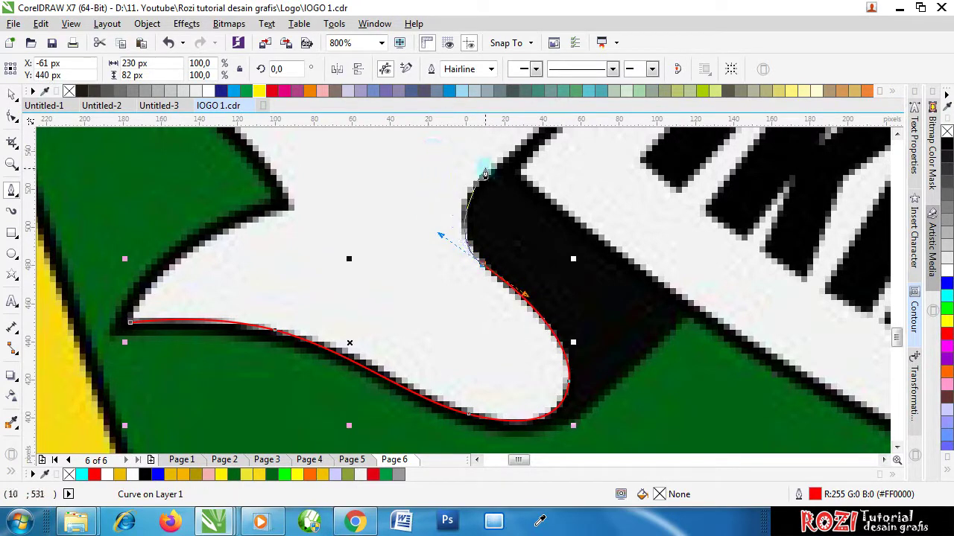
pyautogui.moveTo(492, 170); pyautogui.dragTo(525, 154)
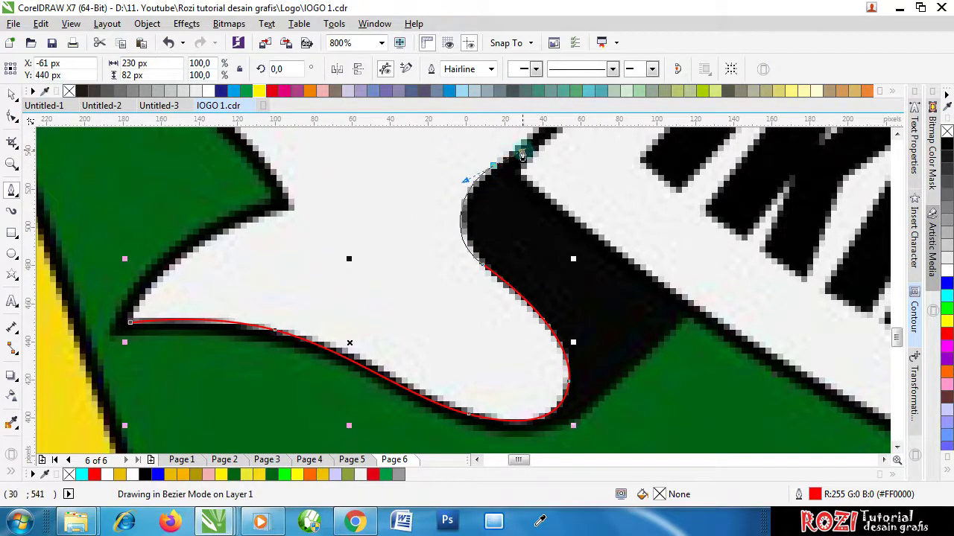
pyautogui.scroll(-2, 453, 326)
pyautogui.hotkey('ctrl', 'z')
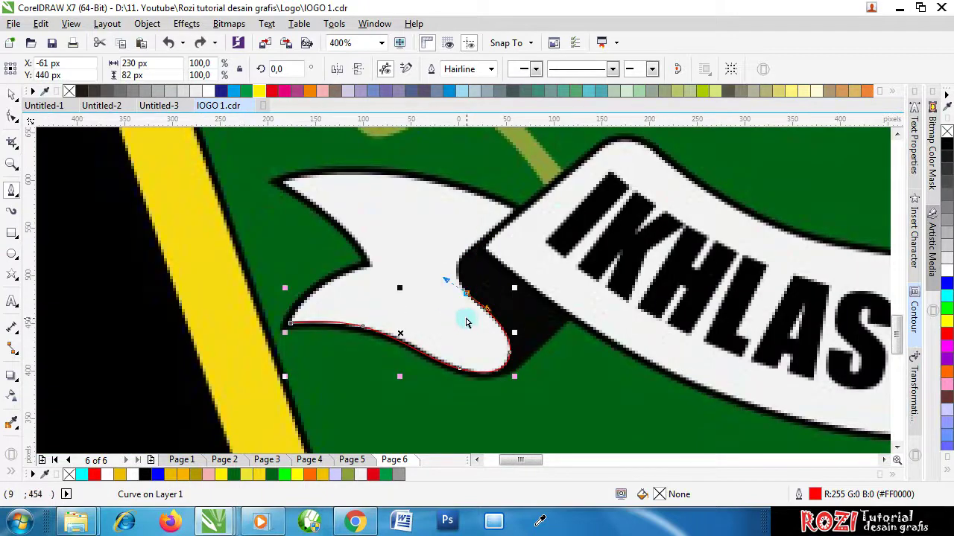
pyautogui.hotkey('ctrl', 'z')
# Step: Continue the left ribbon tail's path up along the black fold to the upper corner where the tail meets the banner
pyautogui.scroll(2, 465, 314)
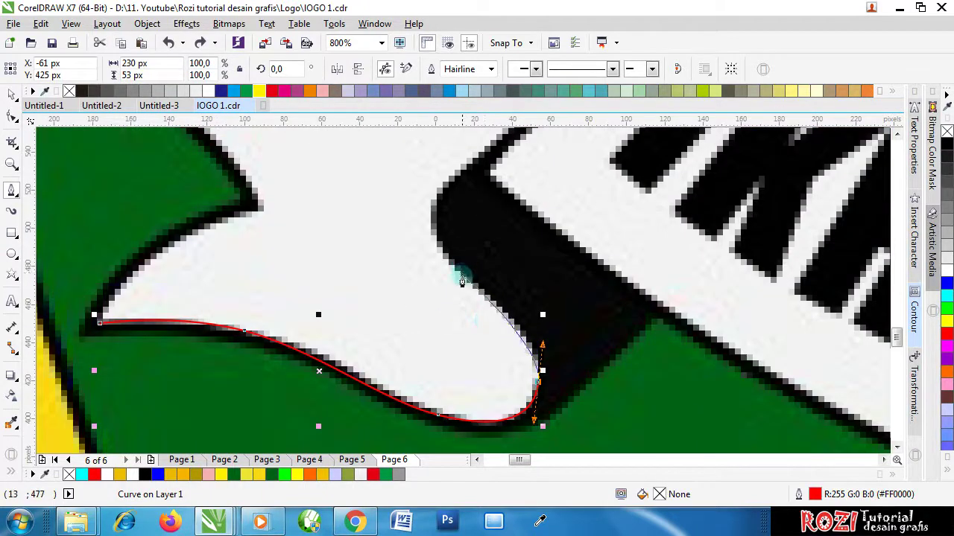
pyautogui.moveTo(464, 282); pyautogui.dragTo(425, 243)
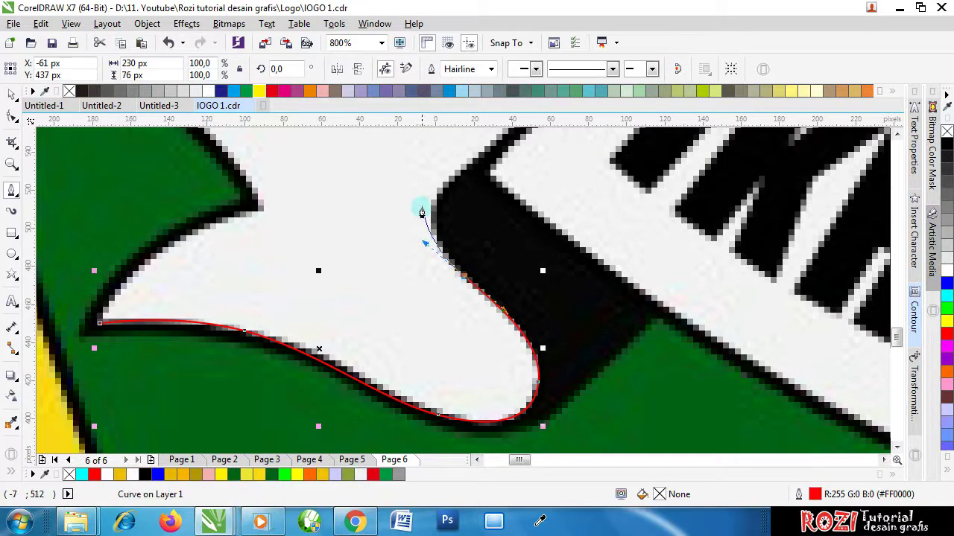
pyautogui.scroll(-2, 460, 219)
pyautogui.scroll(2, 462, 192)
pyautogui.moveTo(447, 209); pyautogui.dragTo(475, 187)
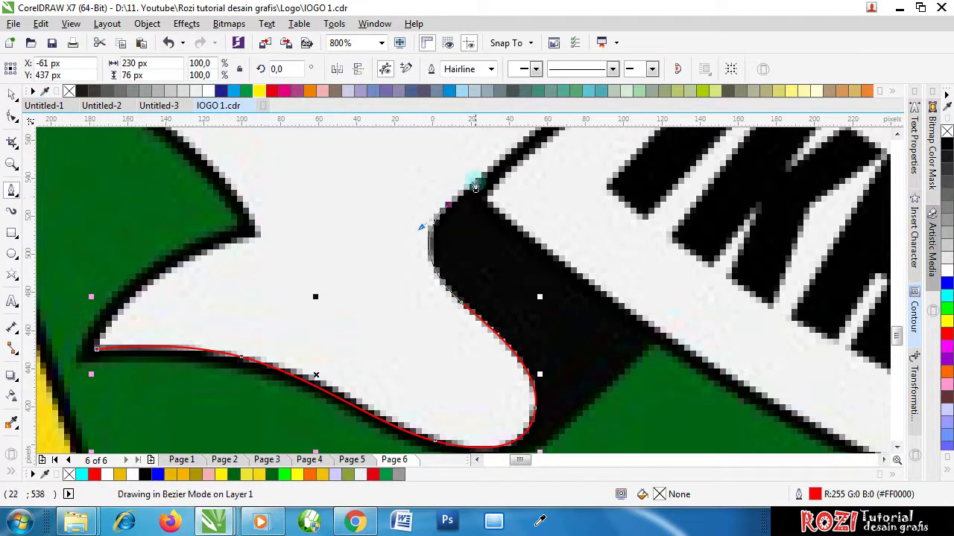
pyautogui.scroll(-3, 481, 198)
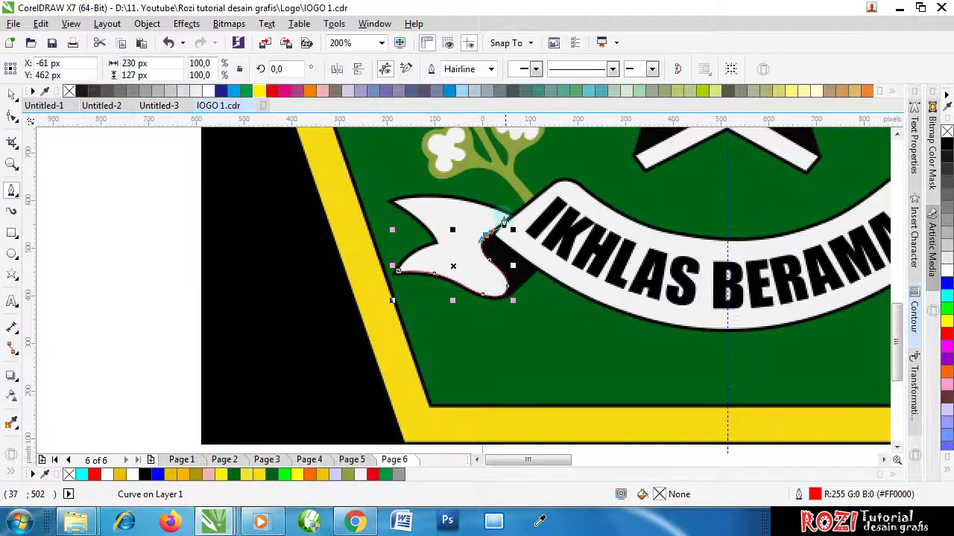
pyautogui.scroll(3, 500, 213)
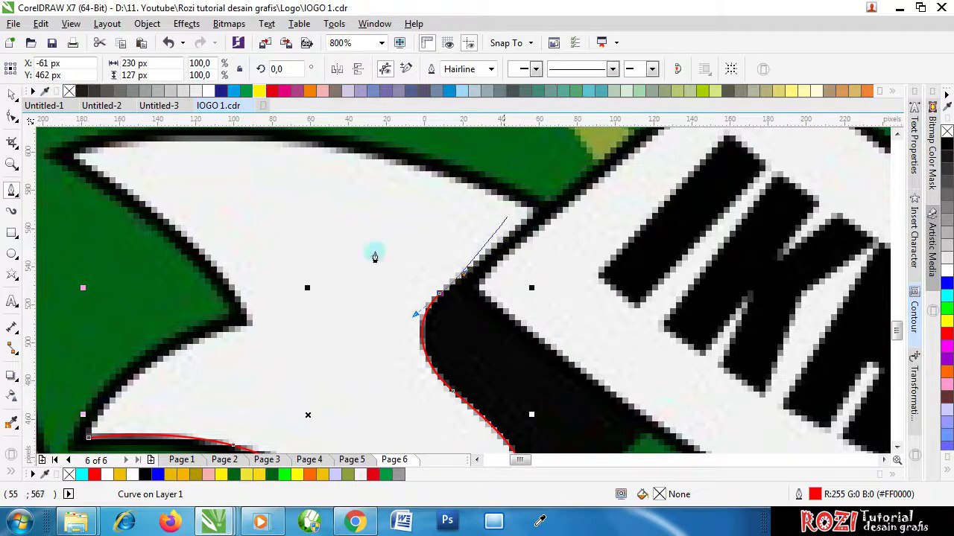
pyautogui.scroll(-4, 365, 265)
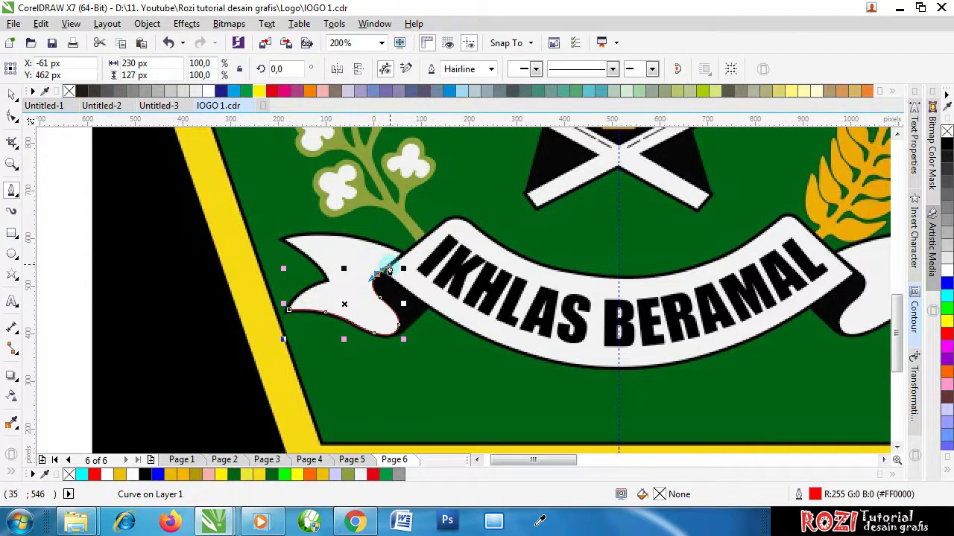
pyautogui.scroll(2, 395, 267)
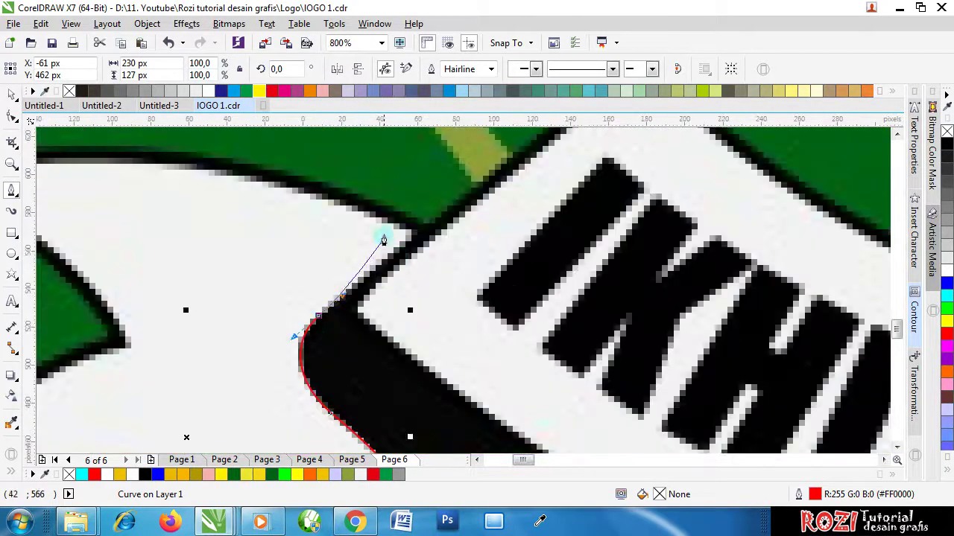
pyautogui.scroll(1, 401, 234)
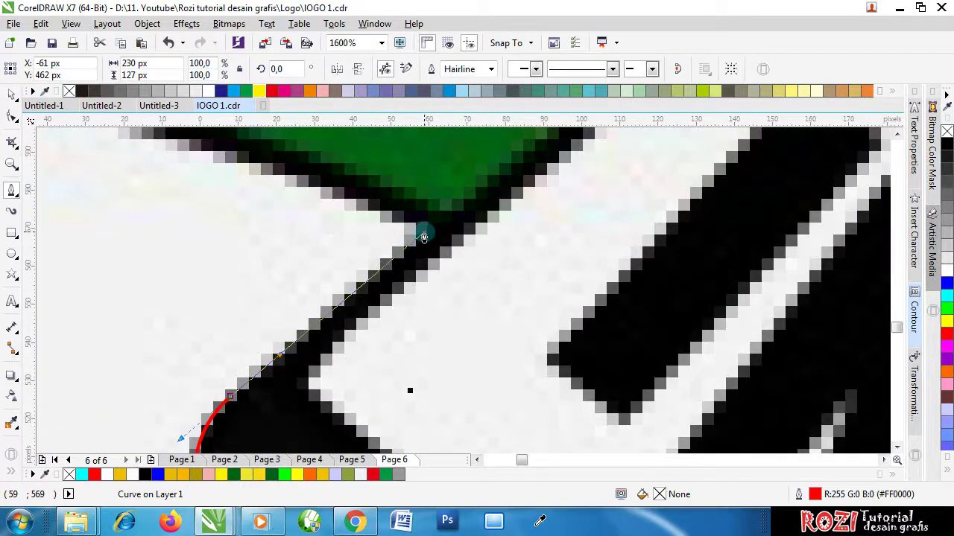
pyautogui.click(423, 237)
# Step: Trace the tail's curved upper edge from the banner corner to its upper tip, making the path about 243 px wide
pyautogui.scroll(-2, 423, 232)
pyautogui.scroll(2, 304, 194)
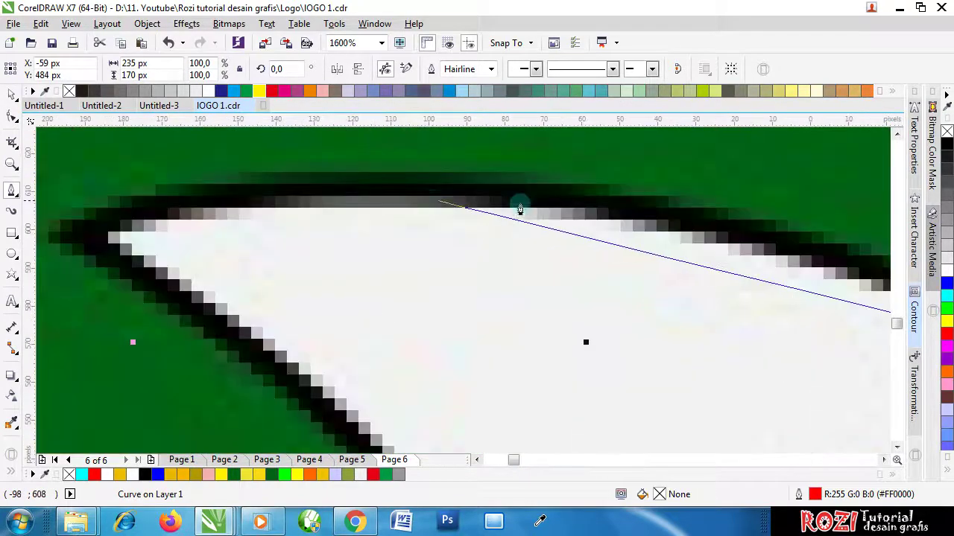
pyautogui.scroll(-1, 520, 209)
pyautogui.moveTo(533, 210); pyautogui.dragTo(397, 196)
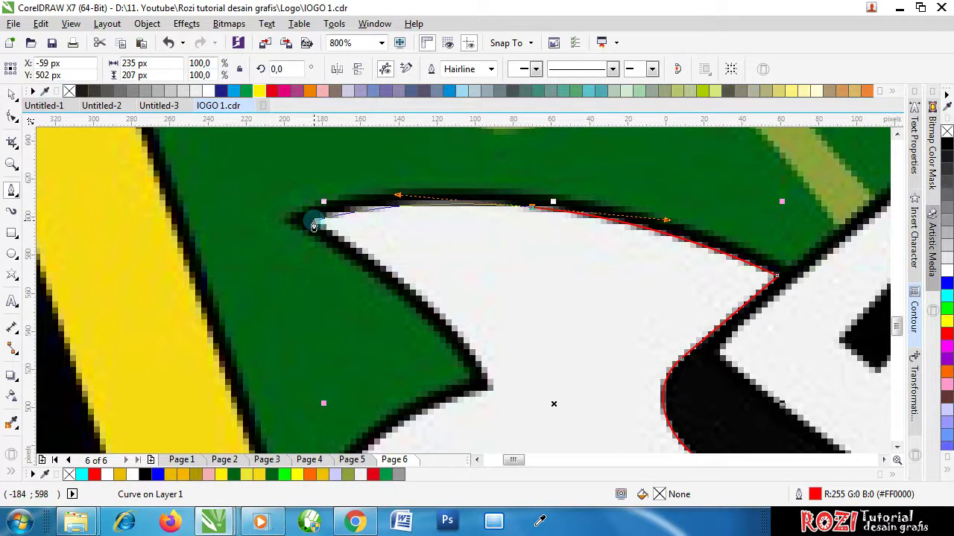
pyautogui.click(313, 223)
# Step: Trace the upper side of the tail's notch from the upper tip to the notch's inner corner
pyautogui.scroll(-2, 368, 276)
pyautogui.scroll(2, 368, 268)
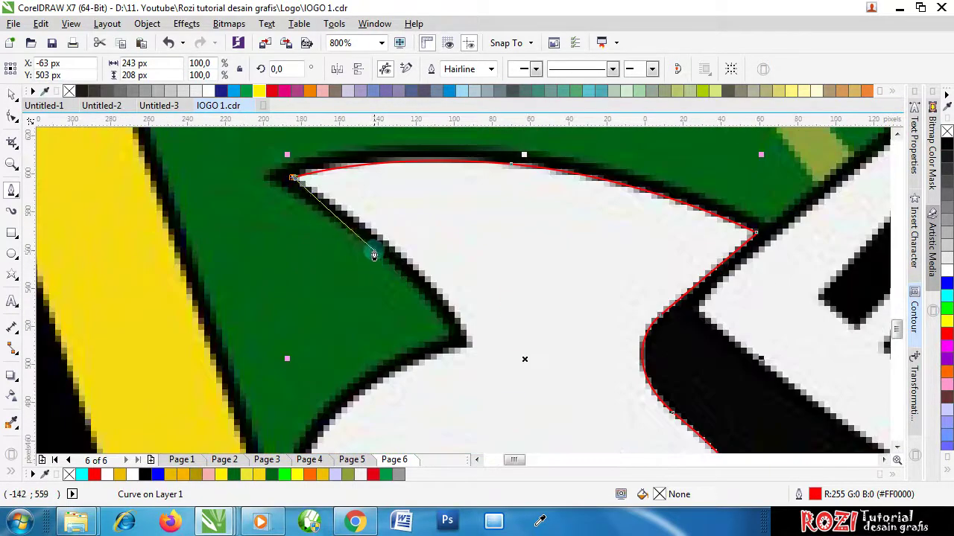
pyautogui.scroll(2, 374, 255)
pyautogui.scroll(-2, 432, 262)
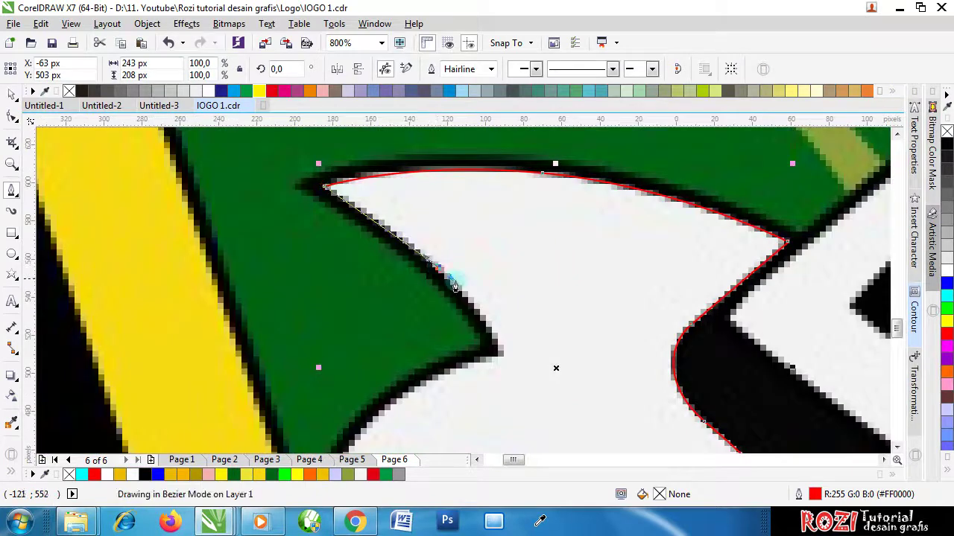
pyautogui.moveTo(454, 286); pyautogui.dragTo(495, 331)
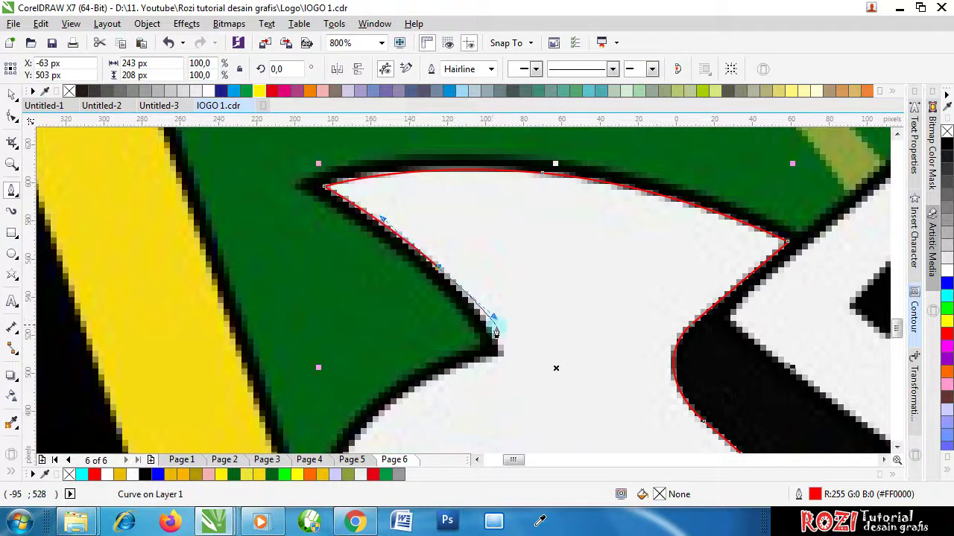
pyautogui.click(501, 358)
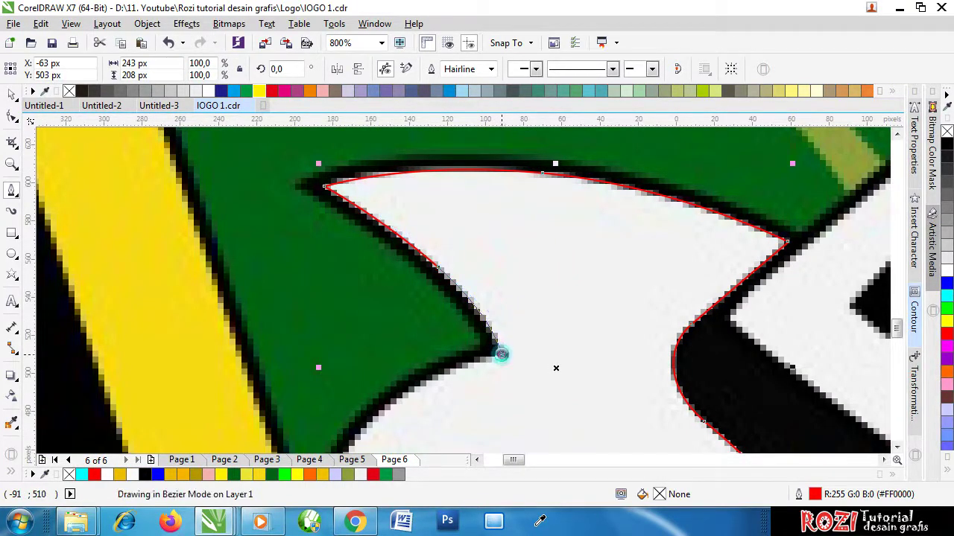
# Step: Trace the curved lower side of the notch and close the tail path at its starting point on the lower tip
pyautogui.scroll(-2, 502, 328)
pyautogui.scroll(3, 447, 357)
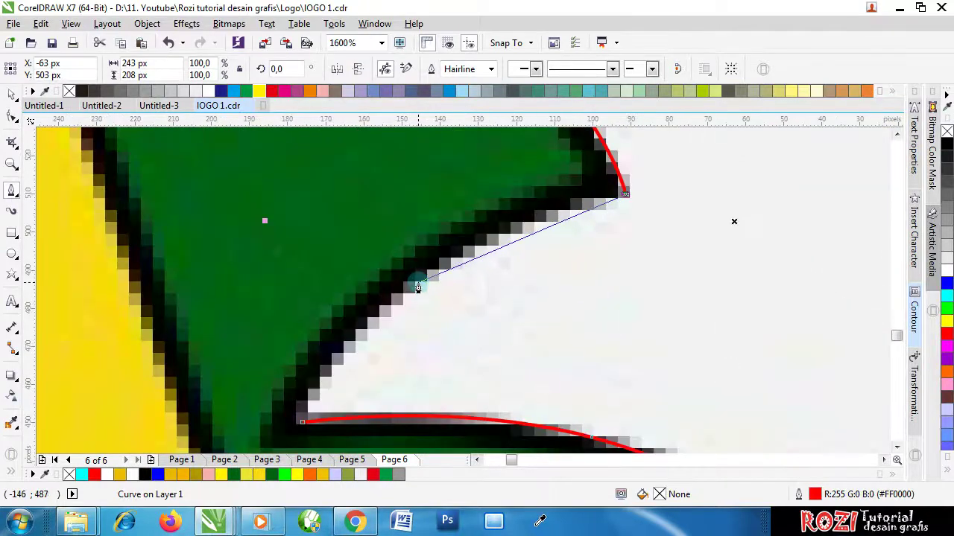
pyautogui.moveTo(414, 282)
pyautogui.mouseDown()
pyautogui.moveTo(366, 312)
pyautogui.moveTo(322, 365)
pyautogui.mouseUp()
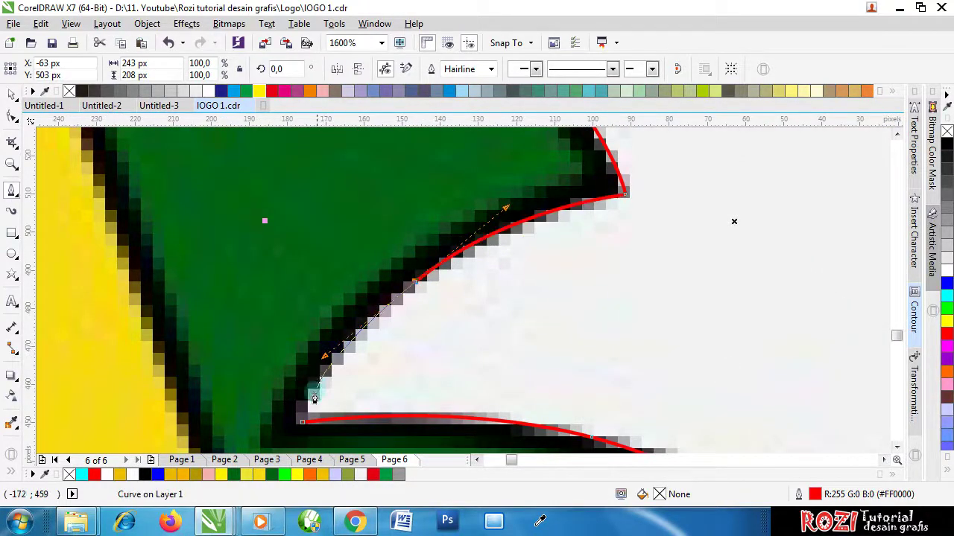
pyautogui.click(302, 422)
pyautogui.scroll(-1, 316, 344)
pyautogui.scroll(-3, 316, 345)
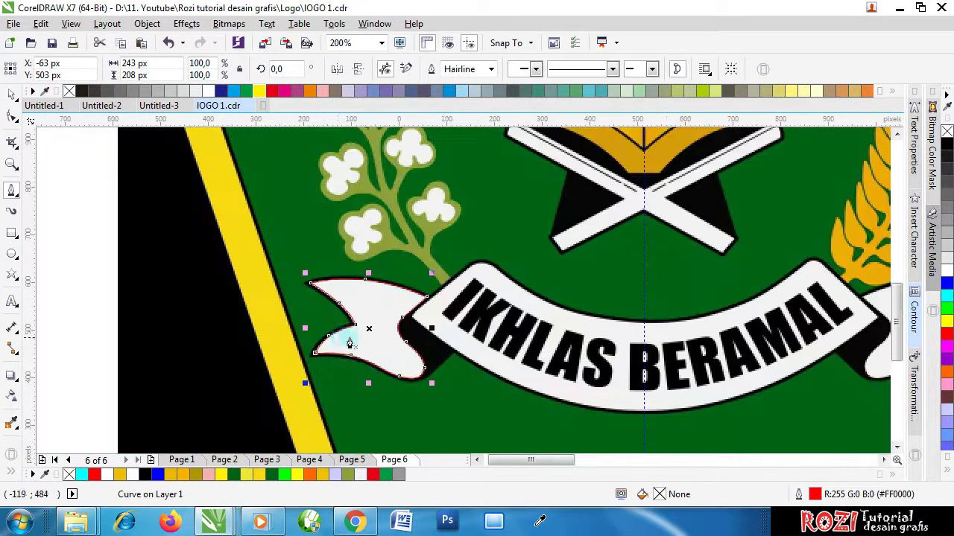
# Step: With the Shape tool, nudge the tail's lower tip node and the node on the notch's lower side onto the reference edge
pyautogui.scroll(2, 176, 347)
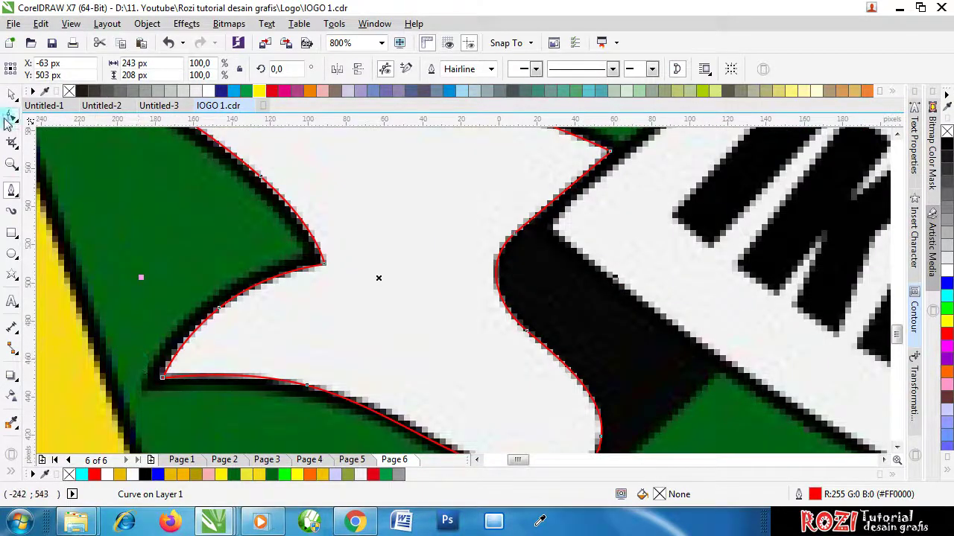
pyautogui.click(11, 116)
pyautogui.scroll(2, 162, 383)
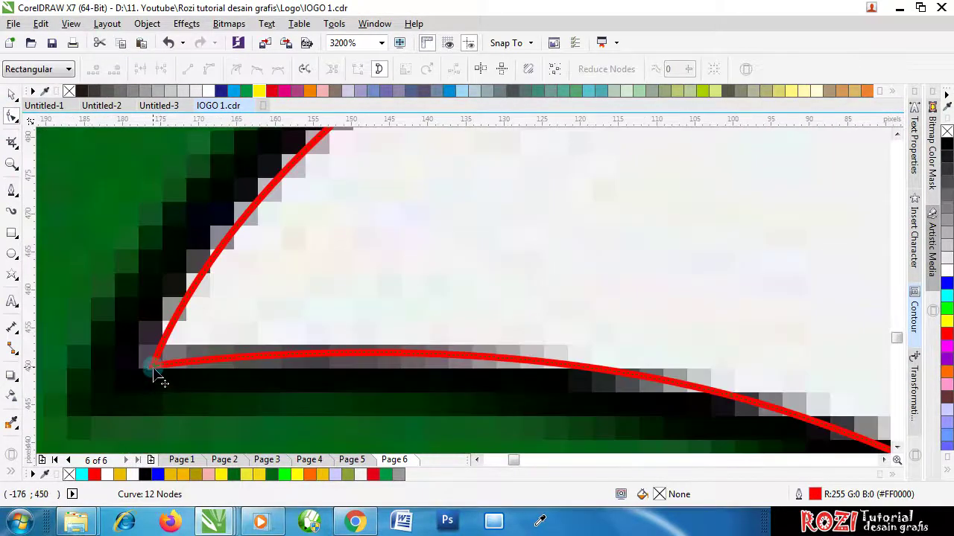
pyautogui.moveTo(154, 375); pyautogui.dragTo(139, 362)
pyautogui.scroll(-2, 266, 249)
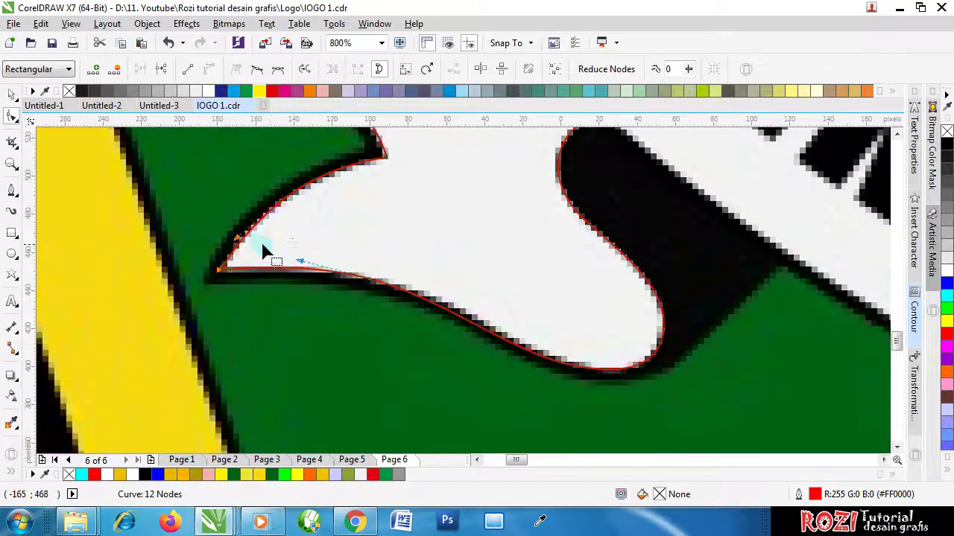
pyautogui.scroll(1, 304, 248)
pyautogui.scroll(2, 291, 236)
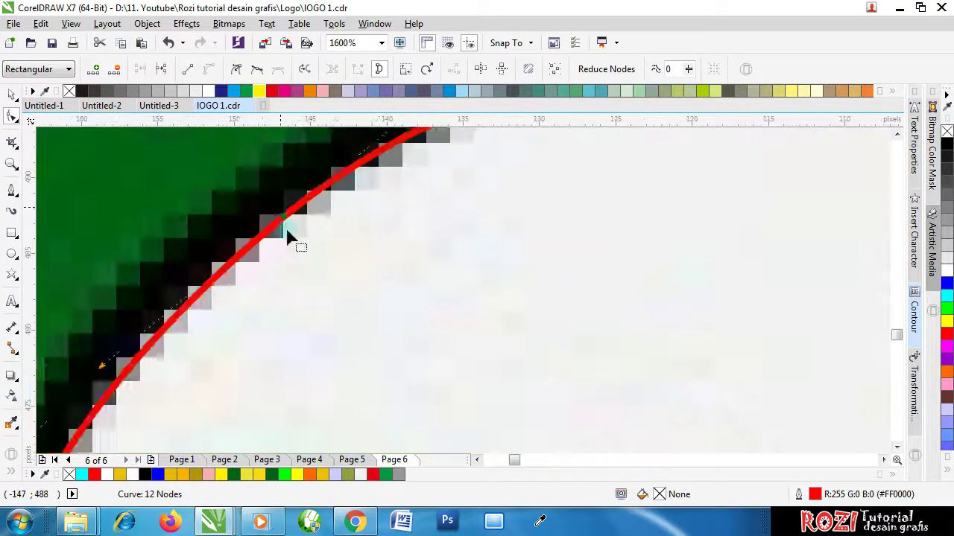
pyautogui.moveTo(273, 225); pyautogui.dragTo(279, 243)
pyautogui.scroll(-3, 298, 249)
pyautogui.scroll(1, 293, 227)
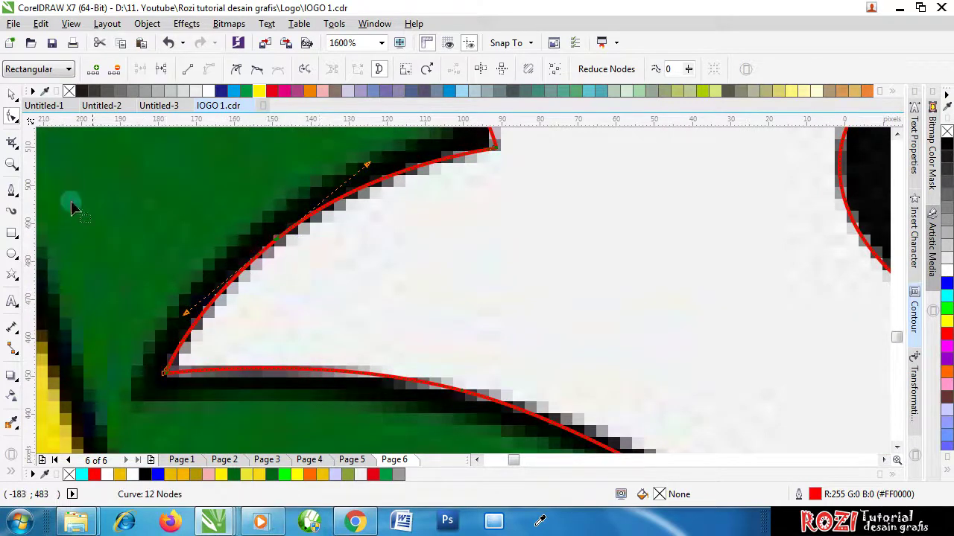
# Step: Fill the left ribbon tail with yellow #FFFF00, remove its outline, and deselect it
pyautogui.click(12, 95)
pyautogui.scroll(-4, 260, 248)
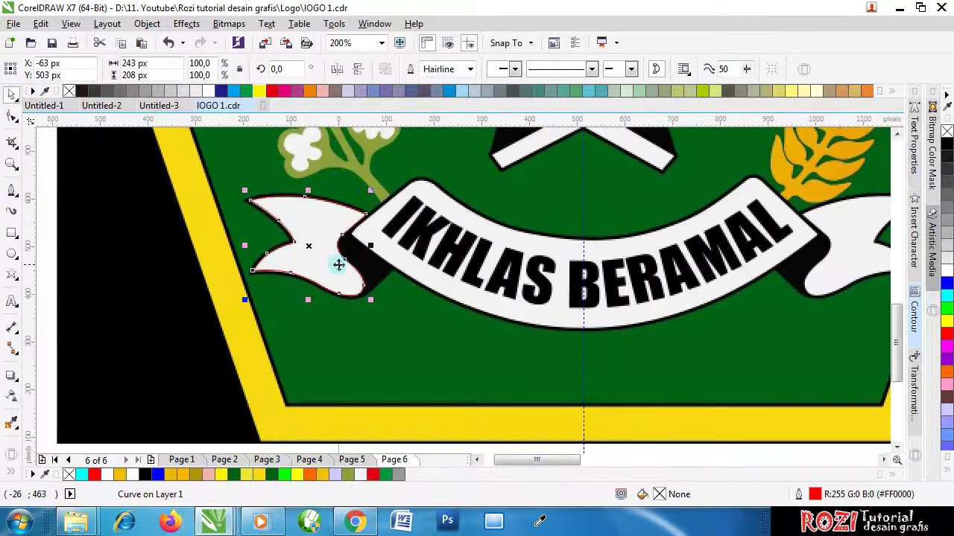
pyautogui.scroll(-2, 350, 261)
pyautogui.scroll(2, 378, 254)
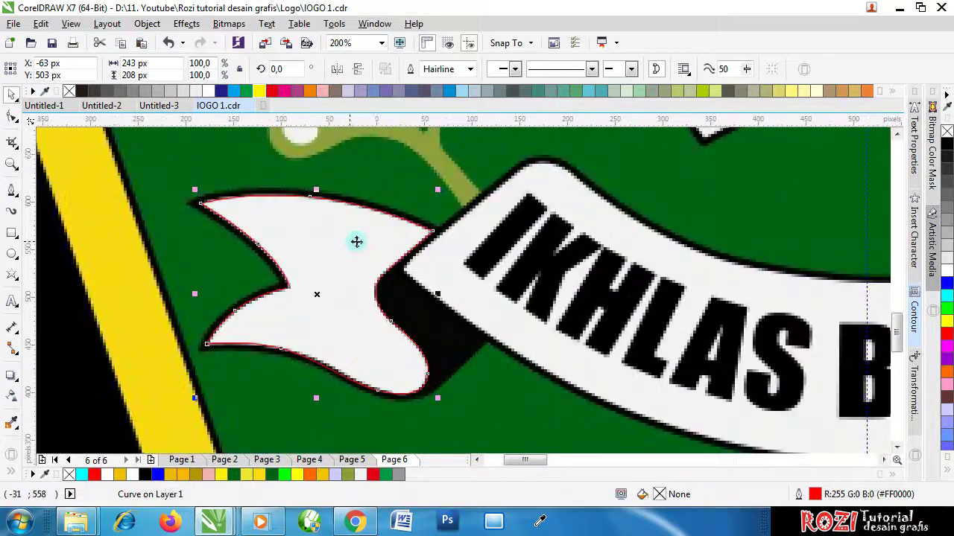
pyautogui.click(947, 320)
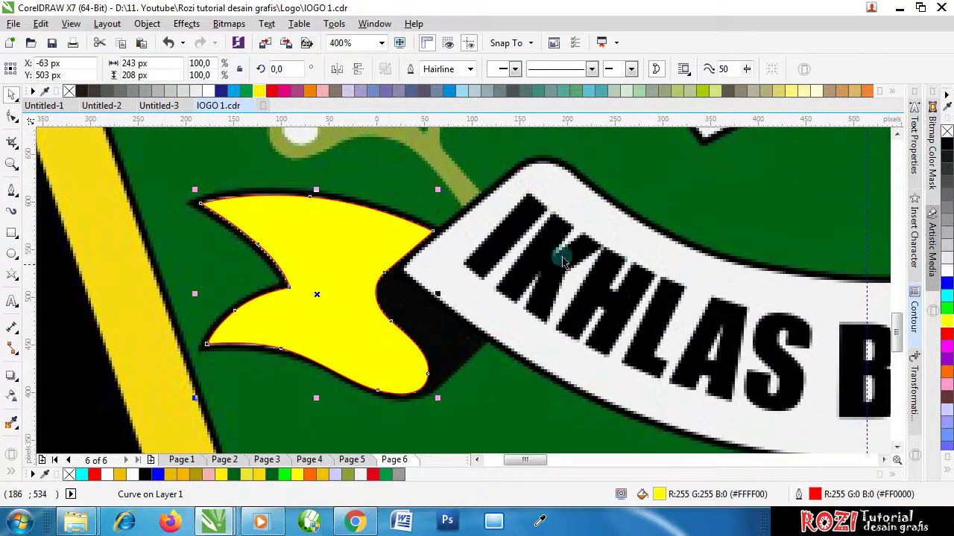
pyautogui.rightClick(947, 130)
pyautogui.scroll(-6, 228, 276)
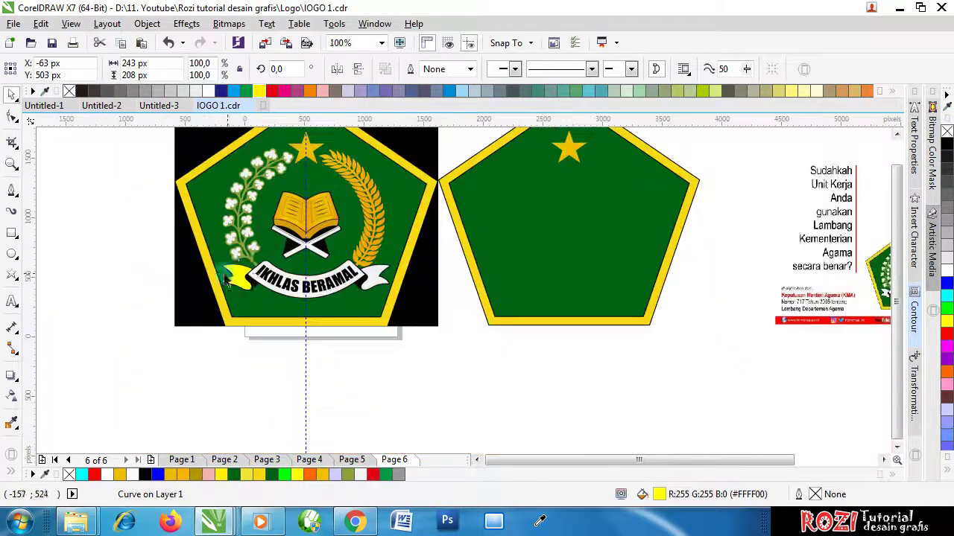
pyautogui.click(133, 269)
# Step: Try to start tracing the banner's upper edge with the Pen tool from right of the centre guideline, then undo it
pyautogui.scroll(4, 193, 268)
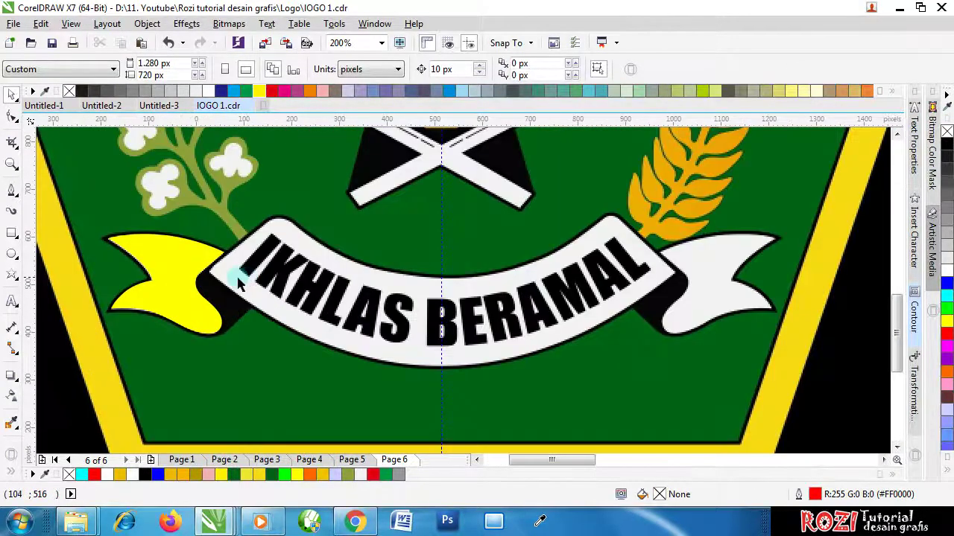
pyautogui.scroll(2, 237, 277)
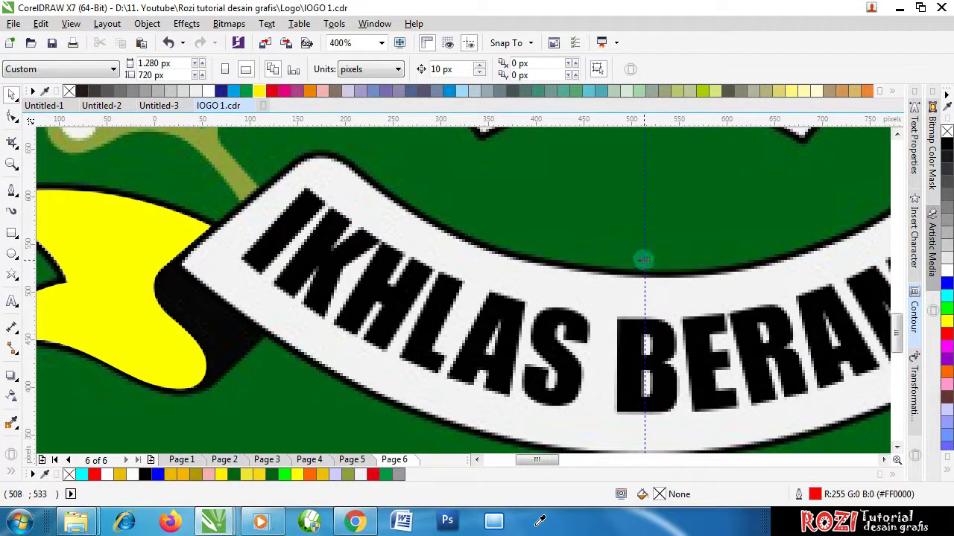
pyautogui.click(11, 188)
pyautogui.scroll(-2, 459, 258)
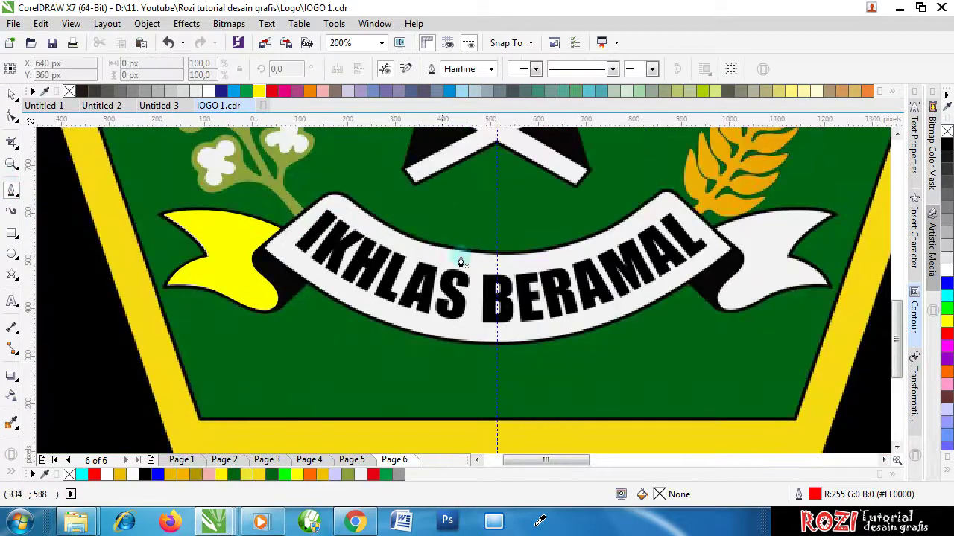
pyautogui.scroll(4, 488, 258)
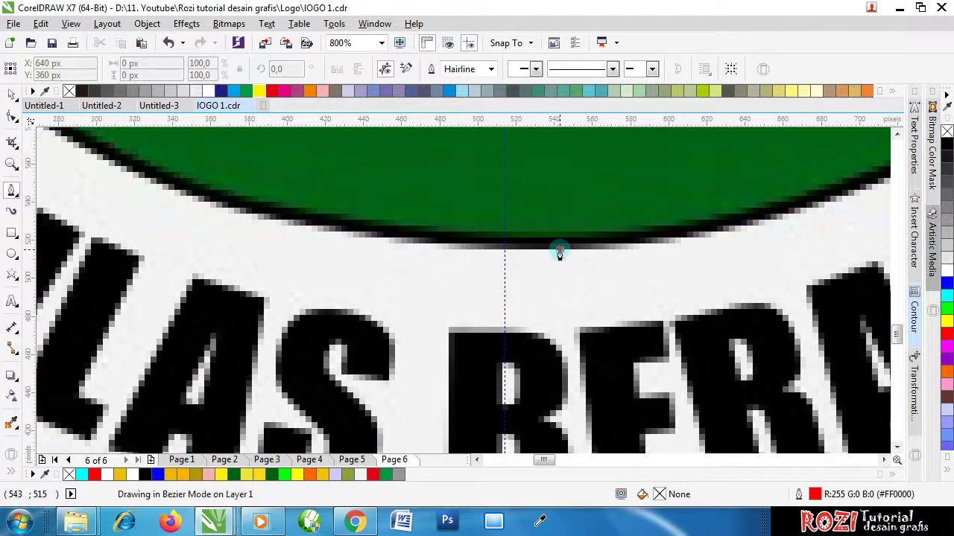
pyautogui.click(560, 252)
pyautogui.moveTo(286, 223); pyautogui.dragTo(154, 197)
pyautogui.hotkey('ctrl', 'z')
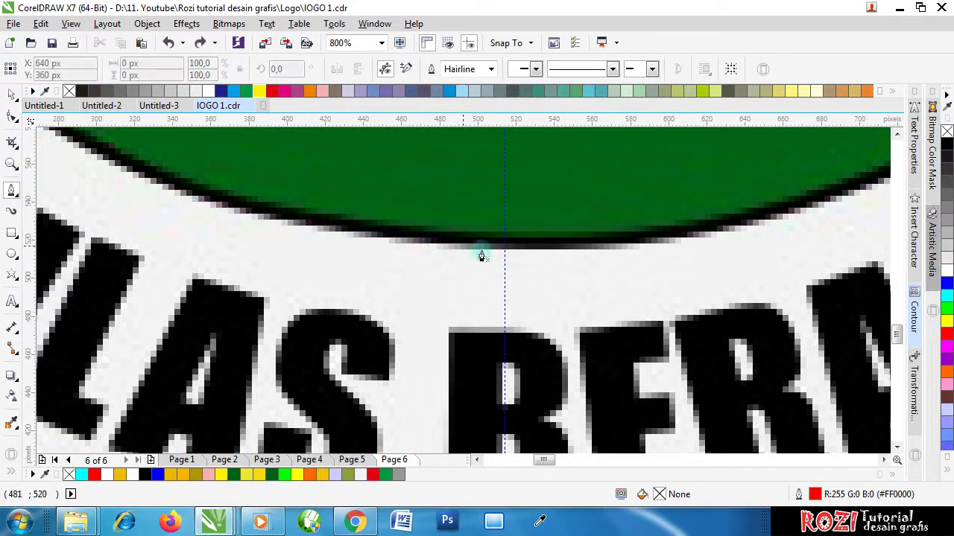
# Step: Trace the banner's upper edge with the Pen tool from just right of the centre guideline to the top of its rounded upper-left corner
pyautogui.click(535, 249)
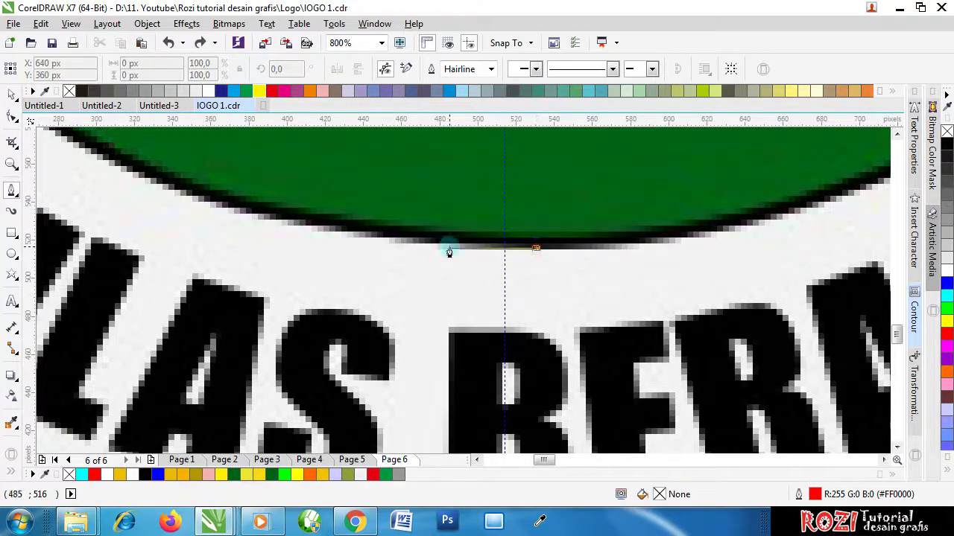
pyautogui.moveTo(320, 228); pyautogui.dragTo(236, 214)
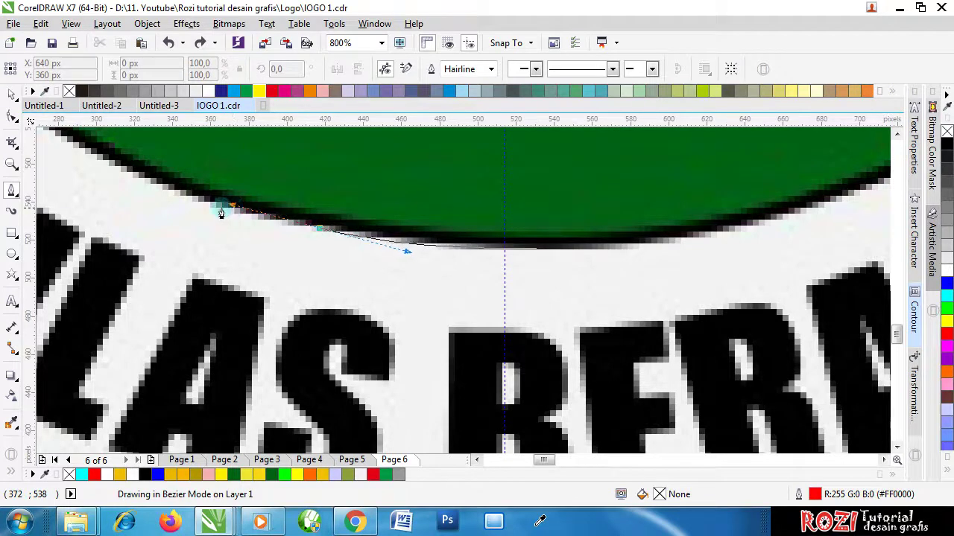
pyautogui.moveTo(217, 216)
pyautogui.mouseDown()
pyautogui.moveTo(268, 225)
pyautogui.moveTo(217, 206)
pyautogui.mouseUp()
pyautogui.scroll(-3, 422, 272)
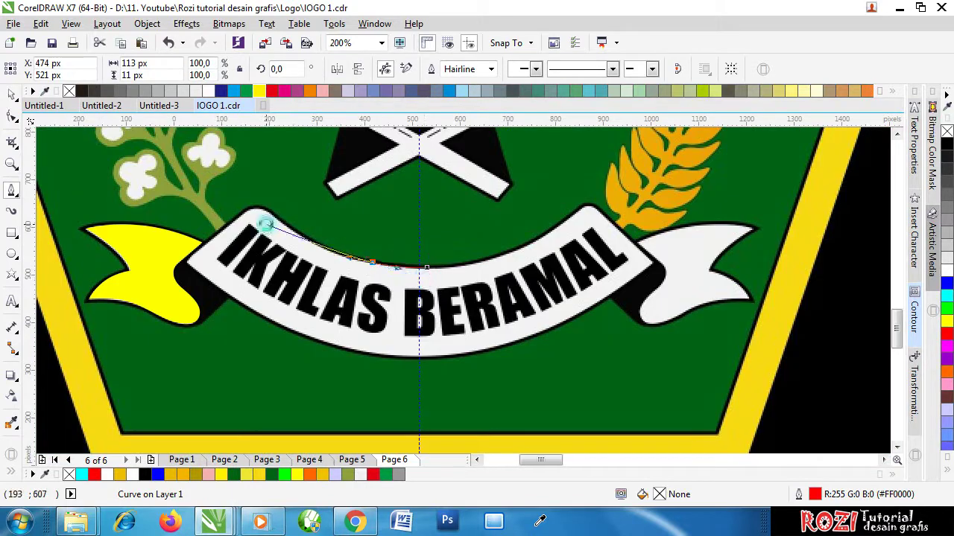
pyautogui.scroll(3, 347, 262)
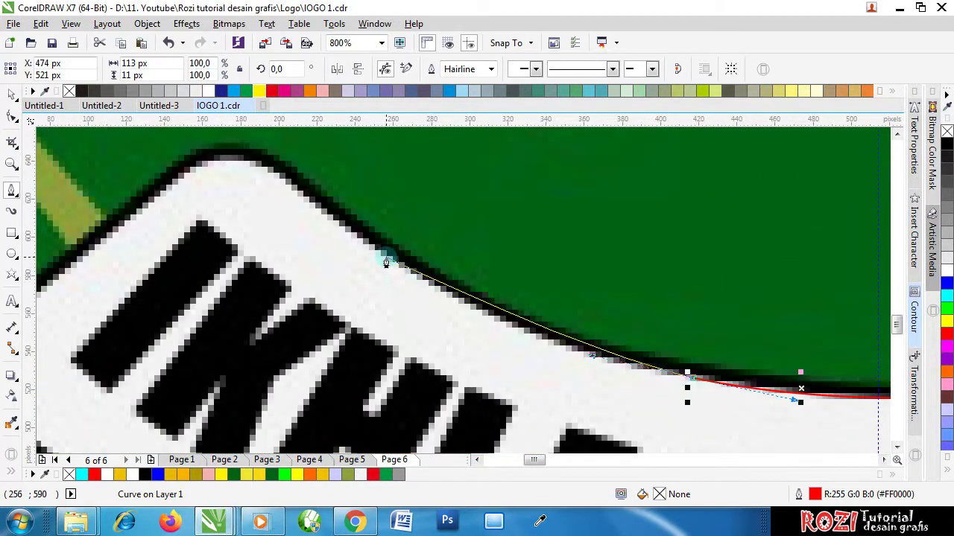
pyautogui.moveTo(380, 254)
pyautogui.mouseDown()
pyautogui.moveTo(292, 187)
pyautogui.moveTo(296, 196)
pyautogui.mouseUp()
pyautogui.moveTo(253, 163); pyautogui.dragTo(223, 155)
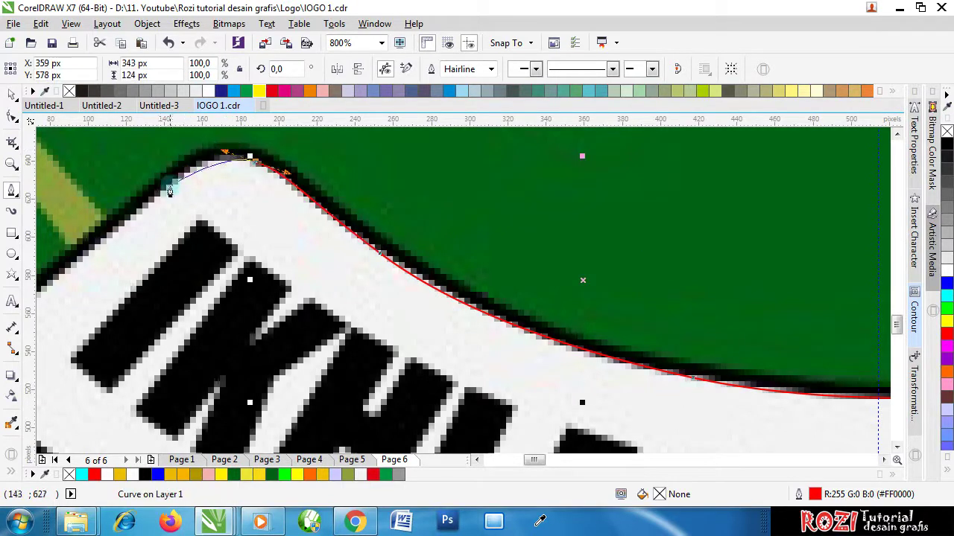
# Step: Continue the path over the rounded upper-left corner, down the banner's slanted left end and around its lower-left corner
pyautogui.moveTo(153, 202); pyautogui.dragTo(112, 240)
pyautogui.scroll(-1, 106, 287)
pyautogui.scroll(1, 91, 281)
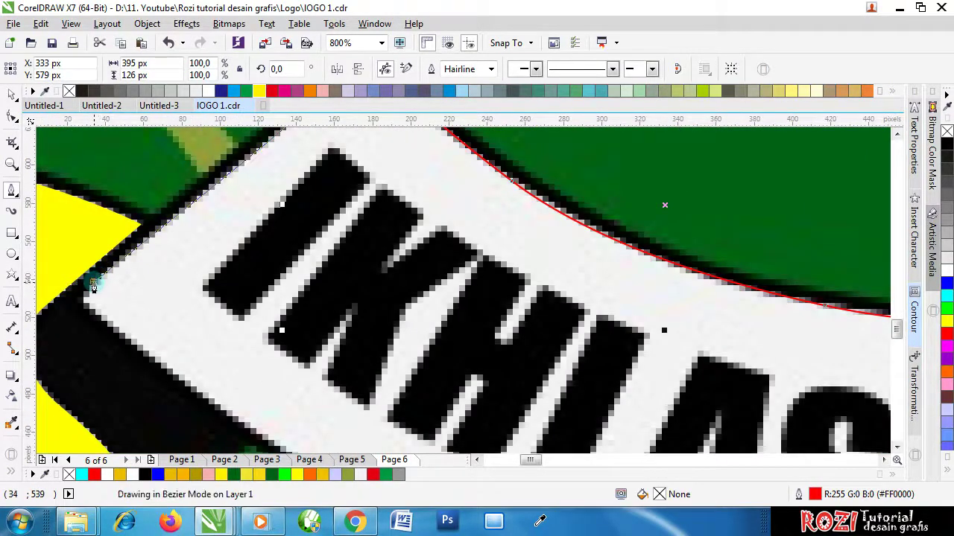
pyautogui.scroll(2, 89, 292)
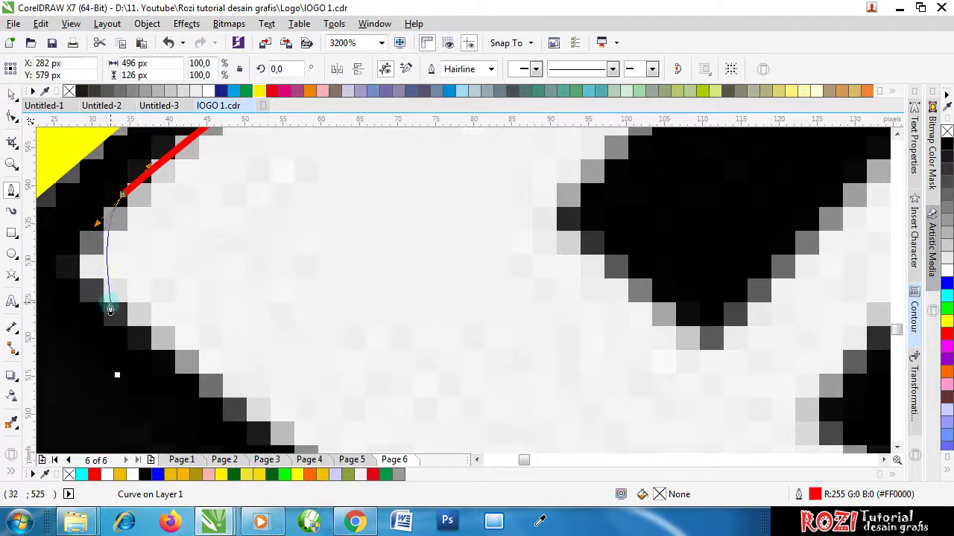
pyautogui.moveTo(110, 305); pyautogui.dragTo(153, 320)
# Step: Trace the banner's curved lower edge past the centre guideline and close the path with a straight segment to its starting point
pyautogui.scroll(-3, 159, 276)
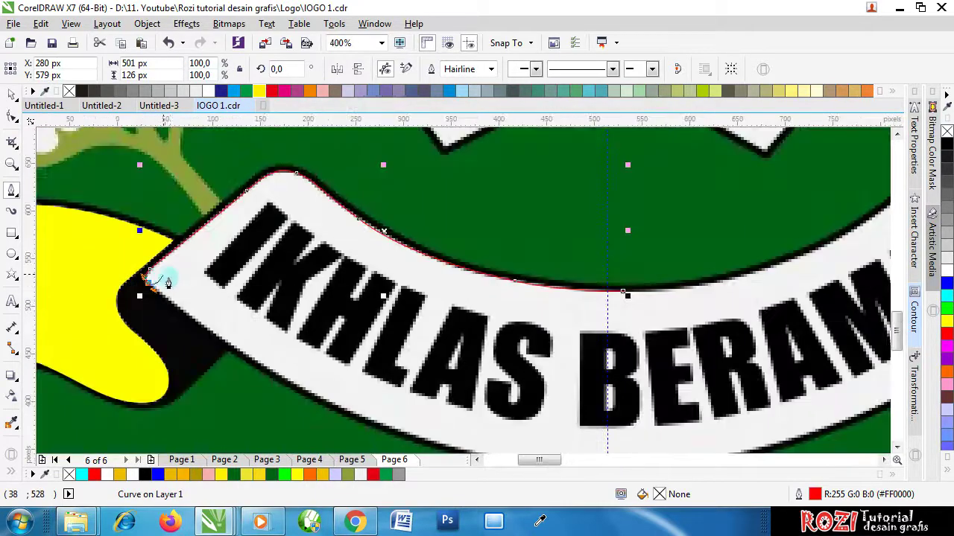
pyautogui.scroll(-1, 200, 324)
pyautogui.scroll(2, 251, 349)
pyautogui.scroll(-1, 253, 350)
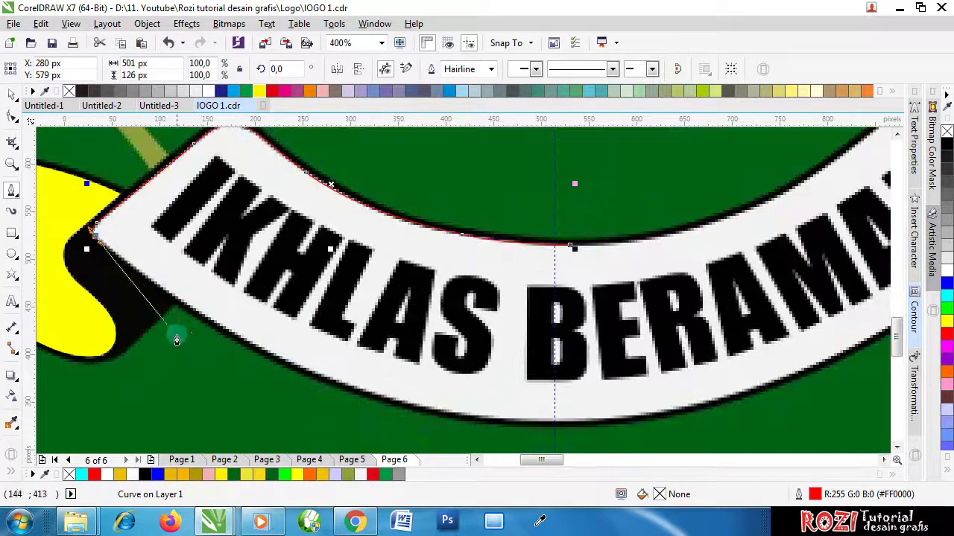
pyautogui.scroll(1, 201, 324)
pyautogui.scroll(-1, 246, 333)
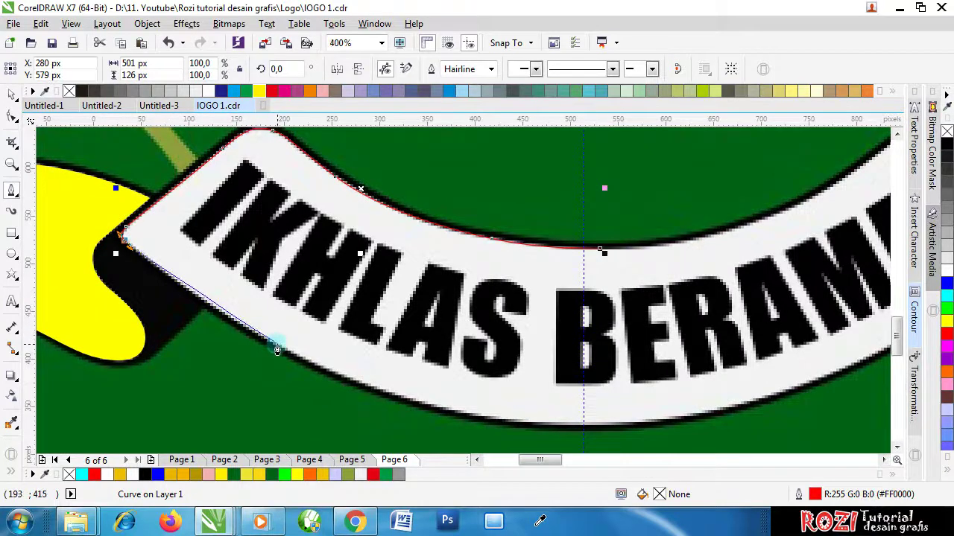
pyautogui.moveTo(276, 349); pyautogui.dragTo(347, 386)
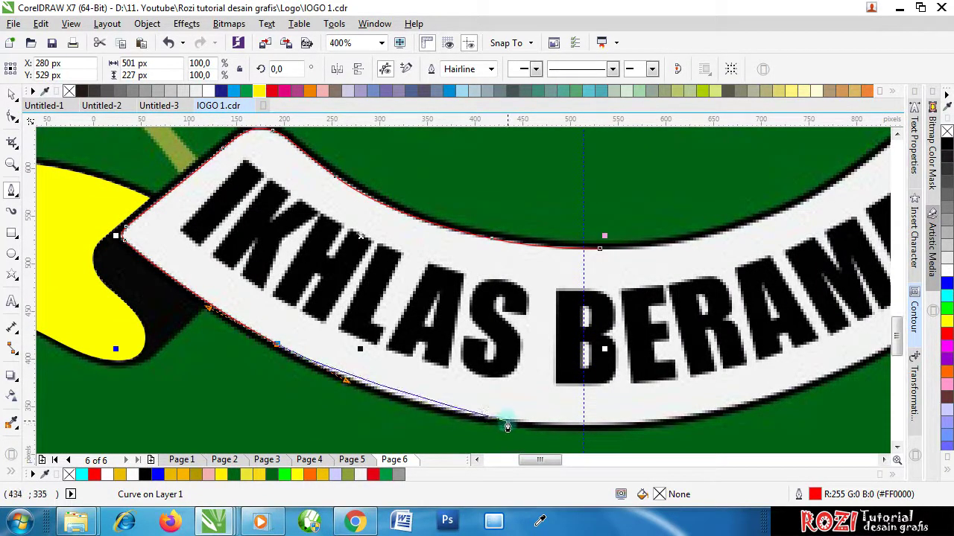
pyautogui.moveTo(507, 426); pyautogui.dragTo(602, 438)
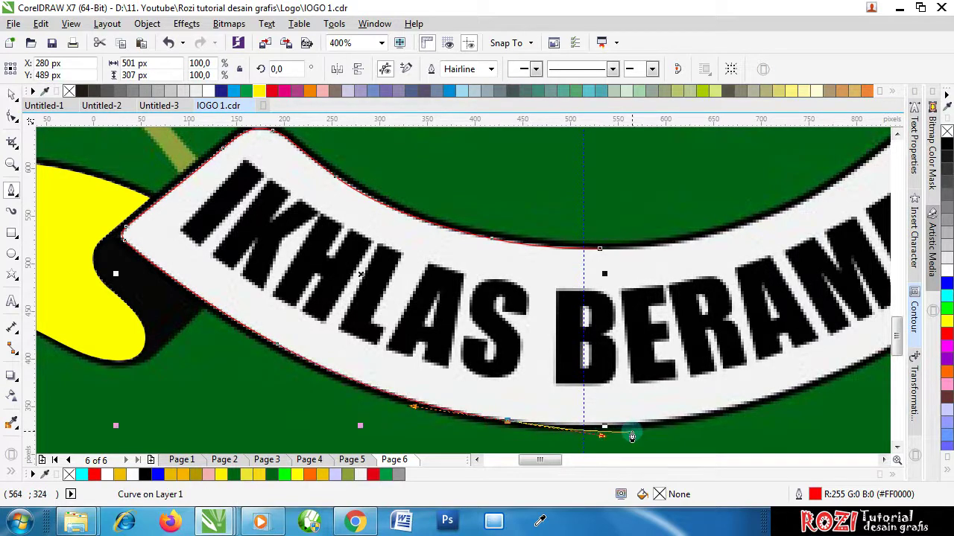
pyautogui.click(759, 416)
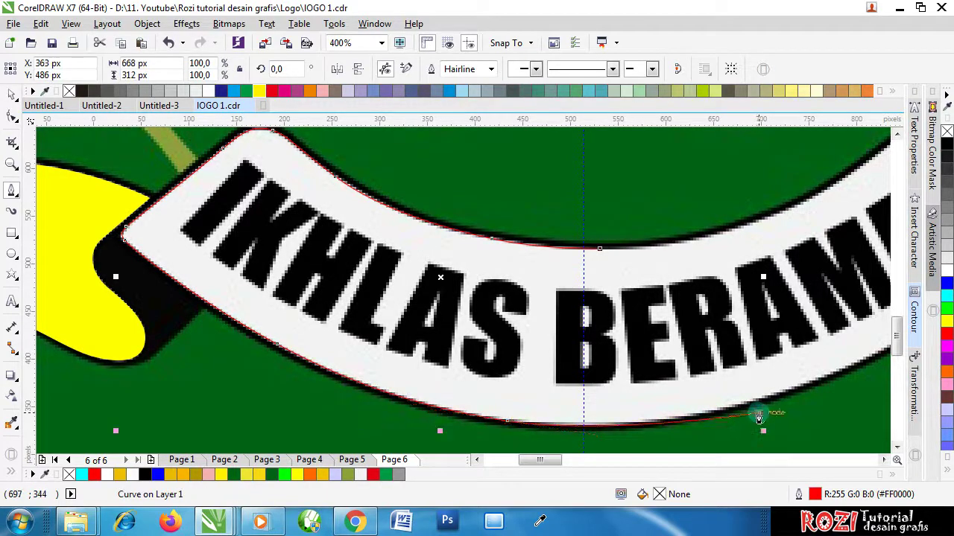
pyautogui.click(601, 249)
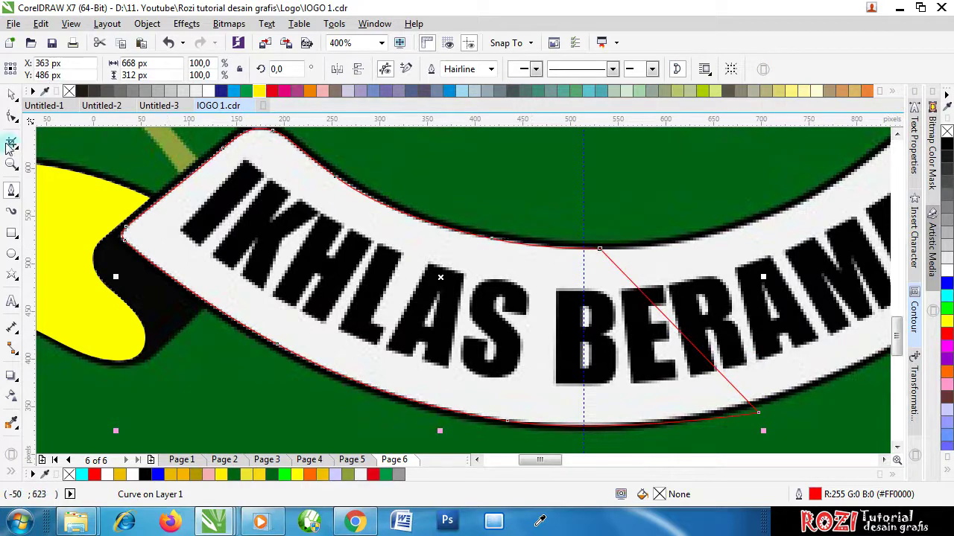
# Step: Open the banner outline for node editing with the Shape tool at its lower-left corner
pyautogui.click(11, 96)
pyautogui.scroll(2, 142, 216)
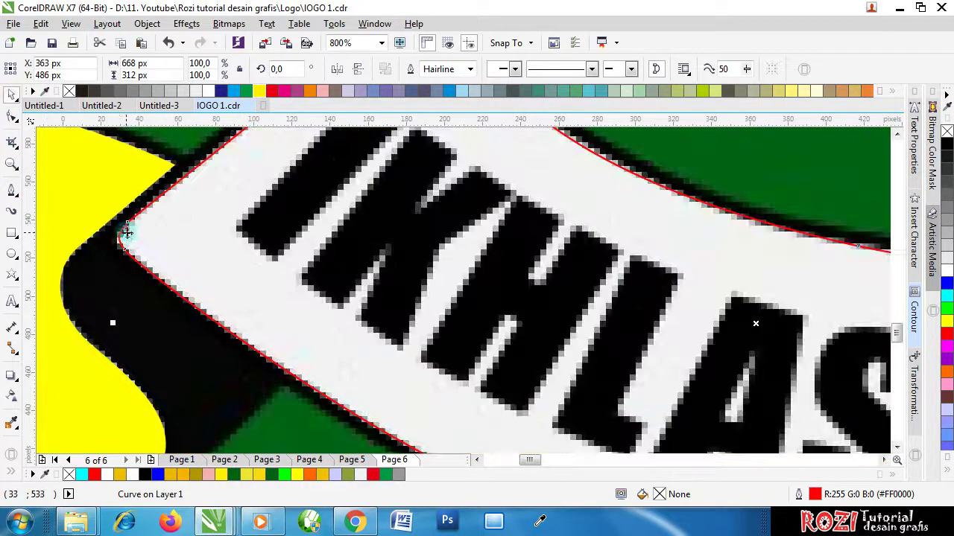
pyautogui.press('F10')
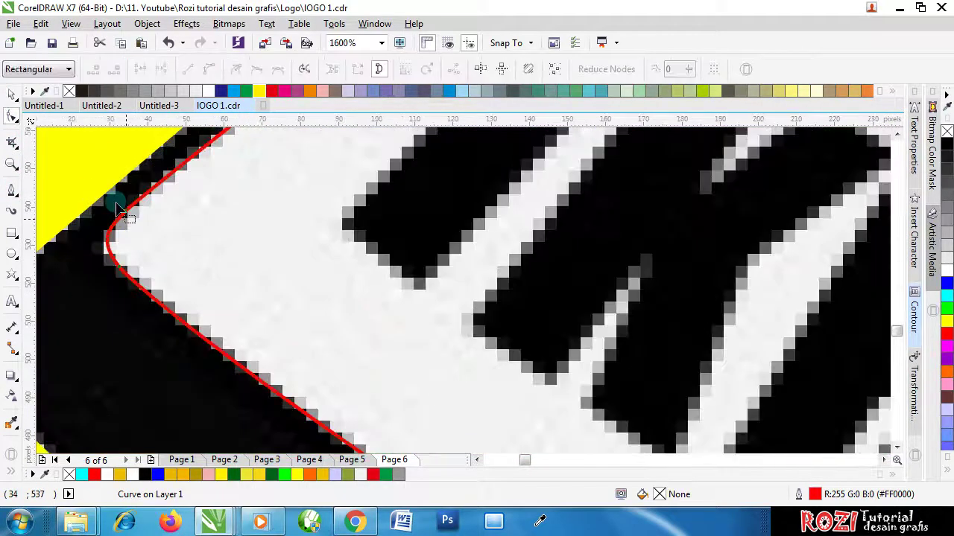
# Step: Try to delete a node near the left corner of the ribbon's red outline, and undo the deletion
pyautogui.press('F5')
pyautogui.press('F10')
pyautogui.click(13, 93)
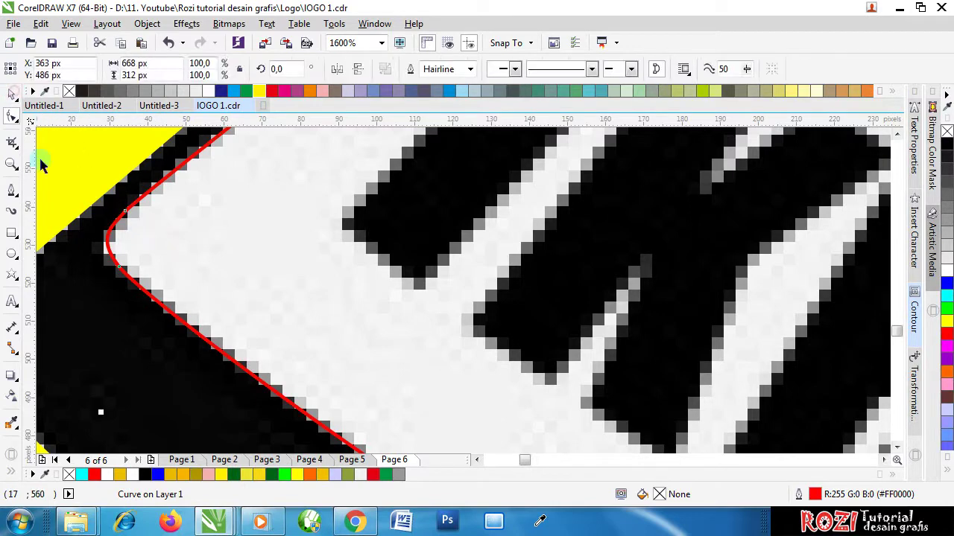
pyautogui.click(12, 116)
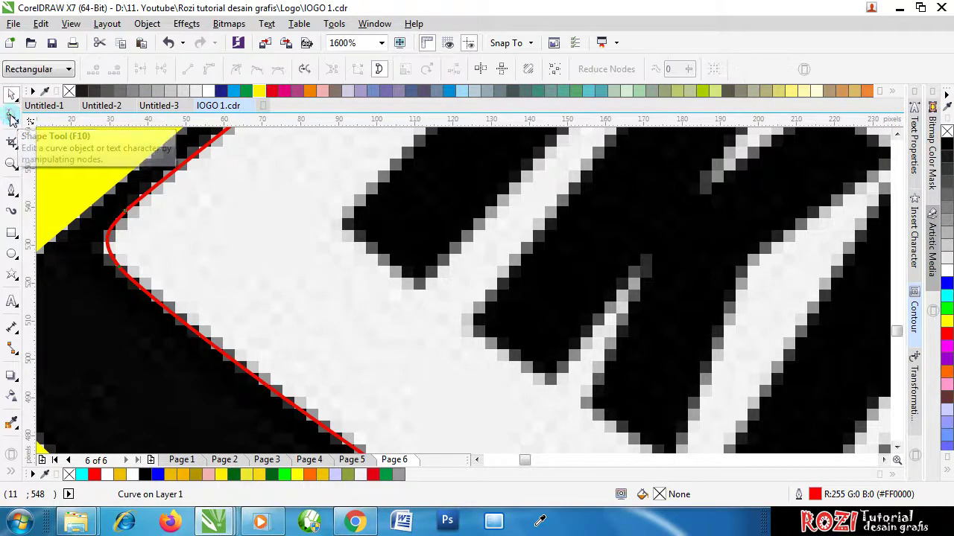
pyautogui.scroll(1, 111, 204)
pyautogui.click(128, 227)
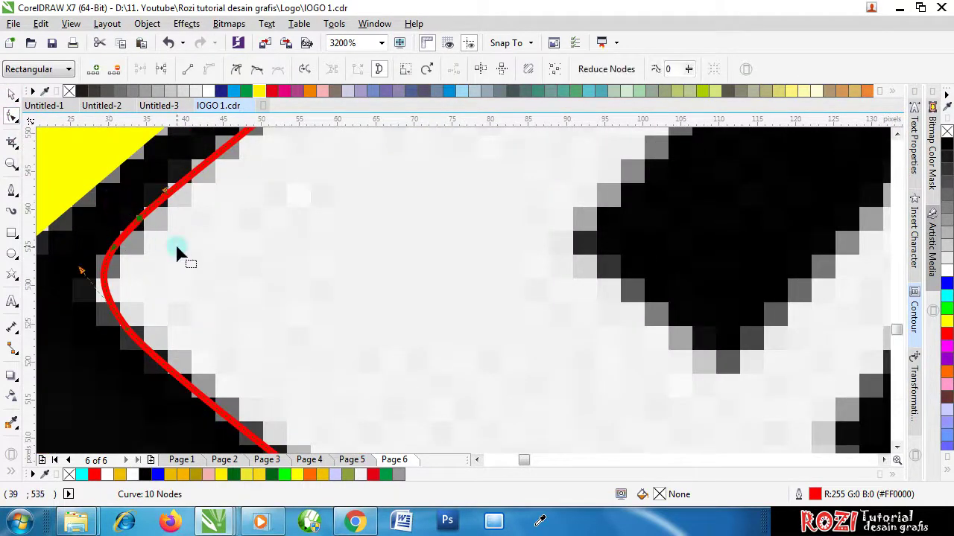
pyautogui.press('Delete')
pyautogui.hotkey('ctrl', 'z')
pyautogui.scroll(2, 179, 255)
pyautogui.scroll(-1, 206, 219)
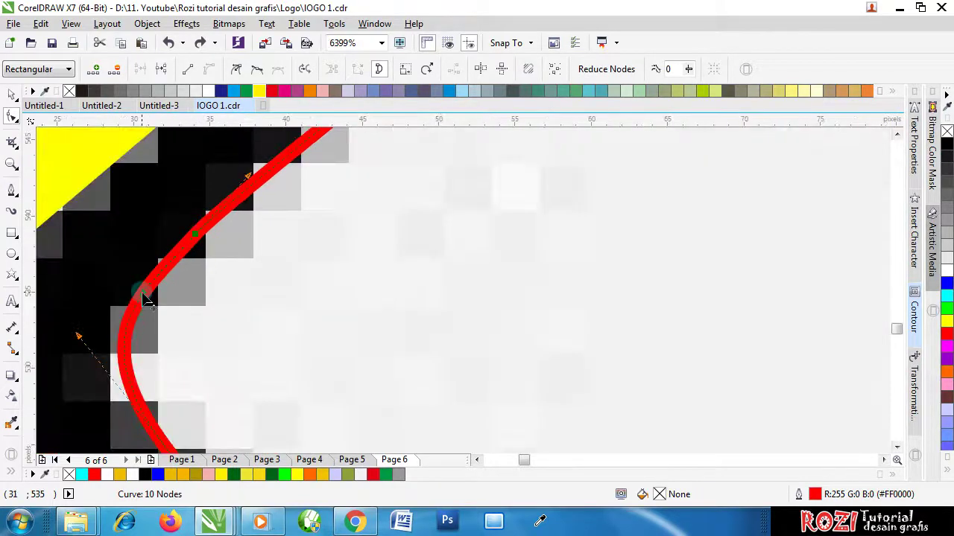
pyautogui.click(139, 291)
# Step: Examine how closely the traced red outline follows the upper and lower edges of the central ribbon
pyautogui.scroll(-3, 297, 287)
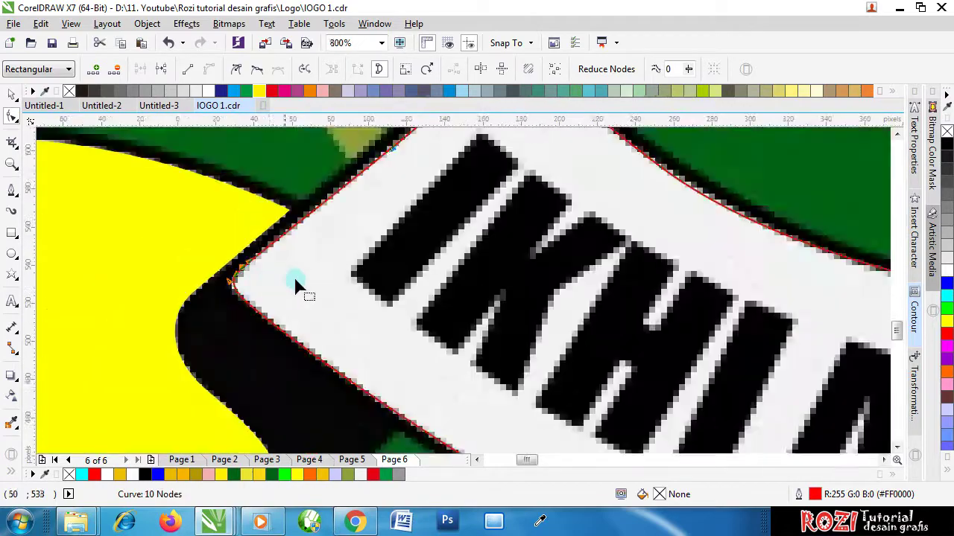
pyautogui.scroll(-1, 351, 217)
pyautogui.scroll(2, 351, 217)
pyautogui.scroll(-2, 351, 217)
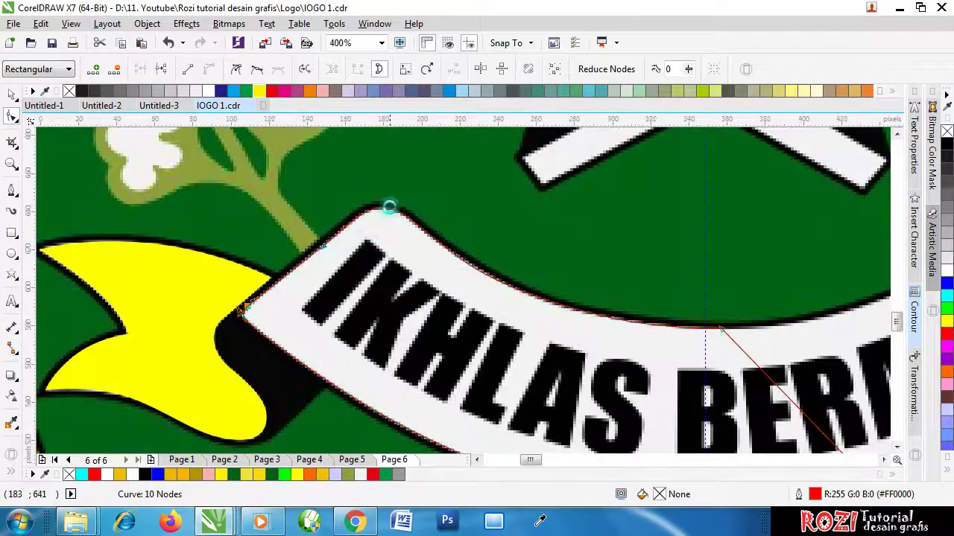
pyautogui.scroll(2, 389, 216)
pyautogui.scroll(-2, 379, 241)
pyautogui.scroll(1, 433, 261)
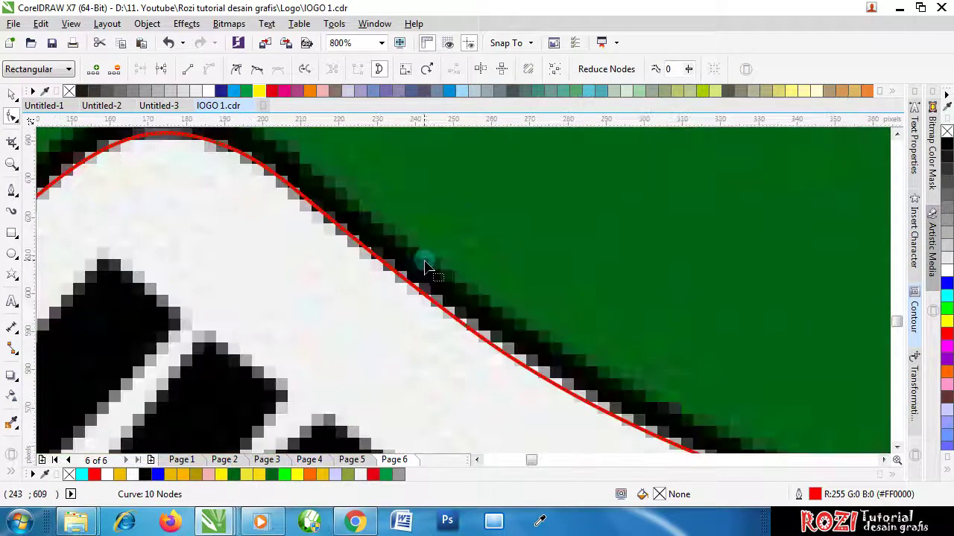
pyautogui.scroll(-2, 417, 275)
pyautogui.scroll(2, 594, 347)
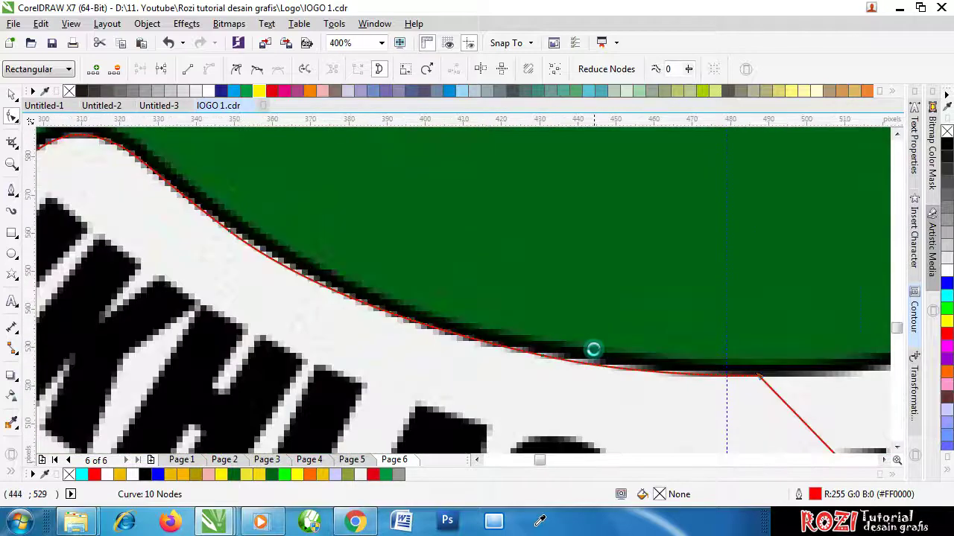
pyautogui.scroll(-4, 436, 264)
pyautogui.scroll(2, 456, 290)
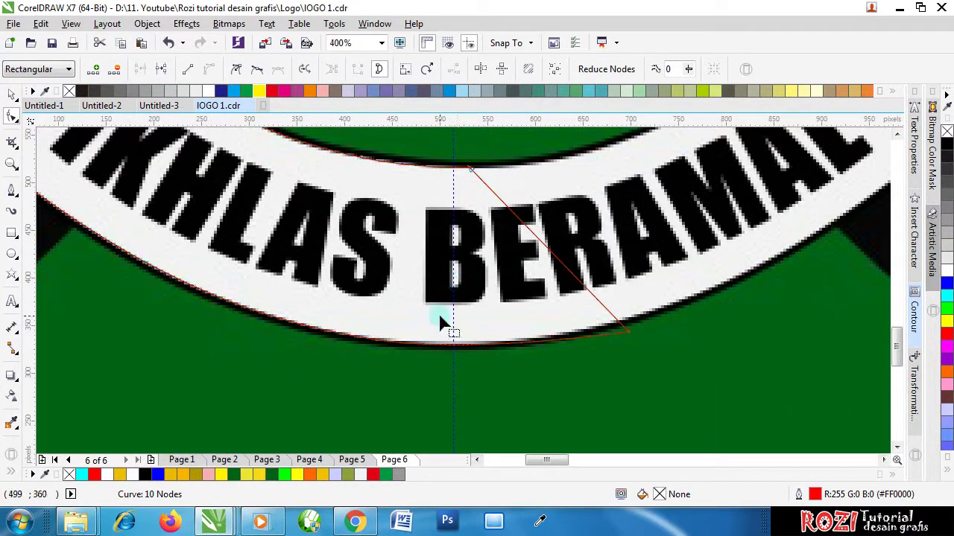
pyautogui.scroll(-1, 443, 319)
# Step: Draw a rectangle about 239 × 452 px over the outline's excess beyond the vertical centre guideline and align its inner edge to that guideline
pyautogui.click(11, 96)
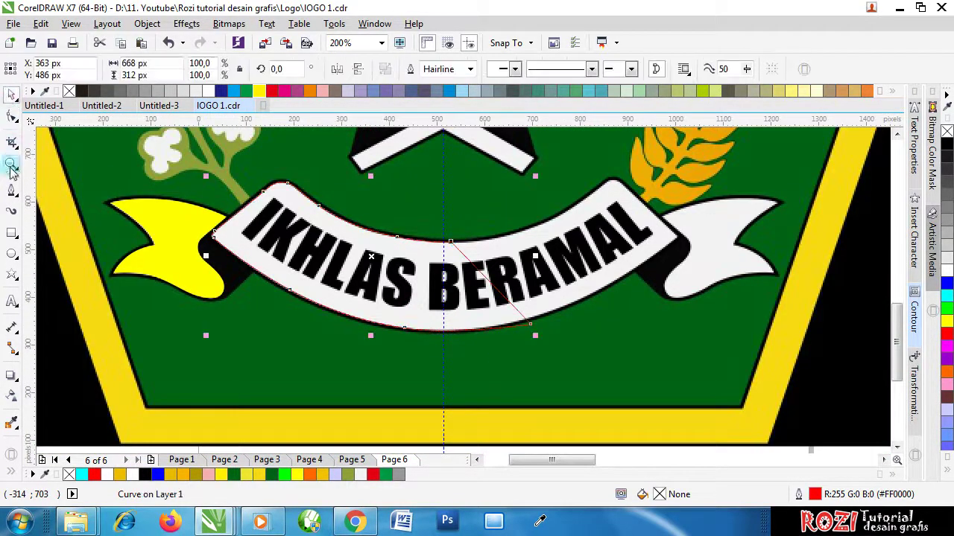
pyautogui.click(13, 233)
pyautogui.scroll(1, 464, 240)
pyautogui.scroll(-1, 499, 209)
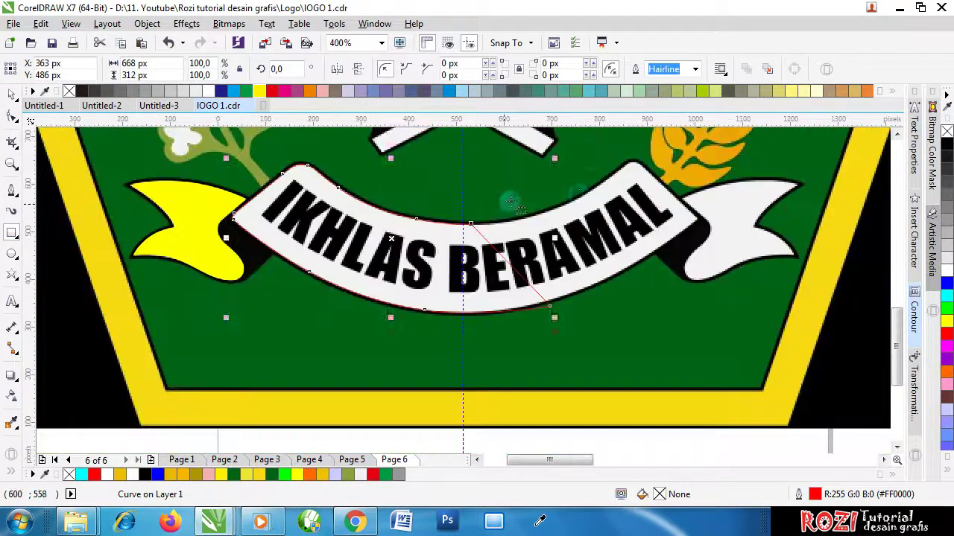
pyautogui.moveTo(578, 185); pyautogui.dragTo(459, 403)
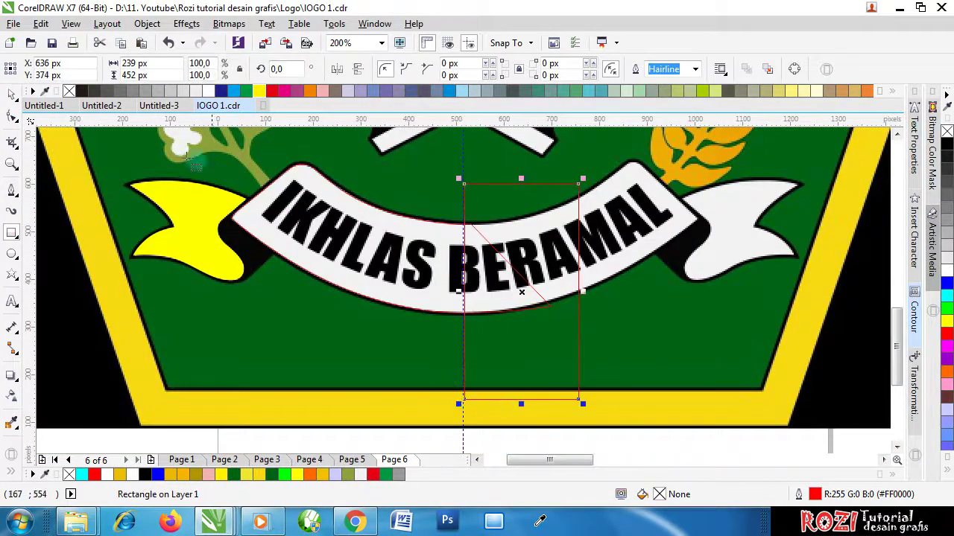
pyautogui.click(12, 94)
pyautogui.scroll(2, 471, 216)
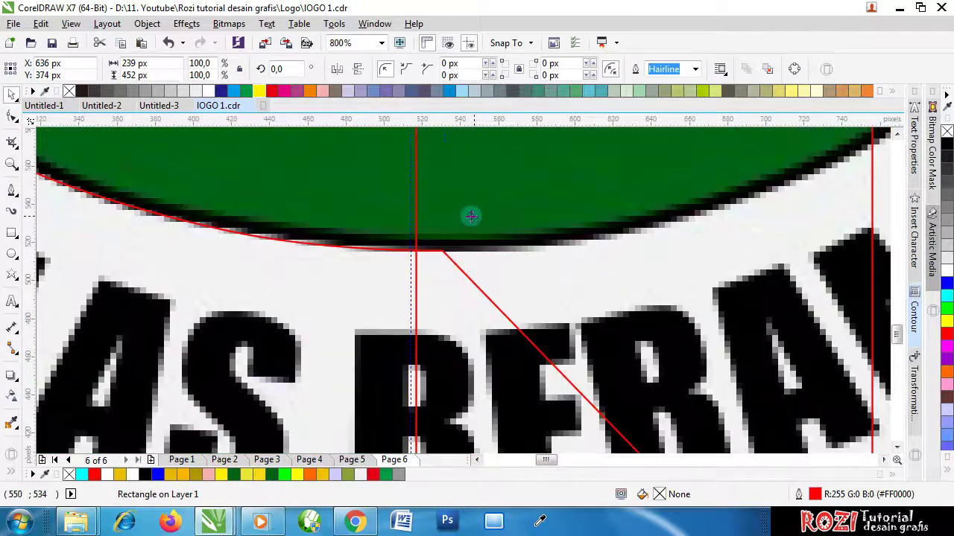
pyautogui.moveTo(468, 215); pyautogui.dragTo(463, 218)
pyautogui.scroll(-2, 463, 218)
# Step: Subtract the rectangle from the ribbon outline so that the traced half ends at the vertical centre guideline
pyautogui.click(440, 240)
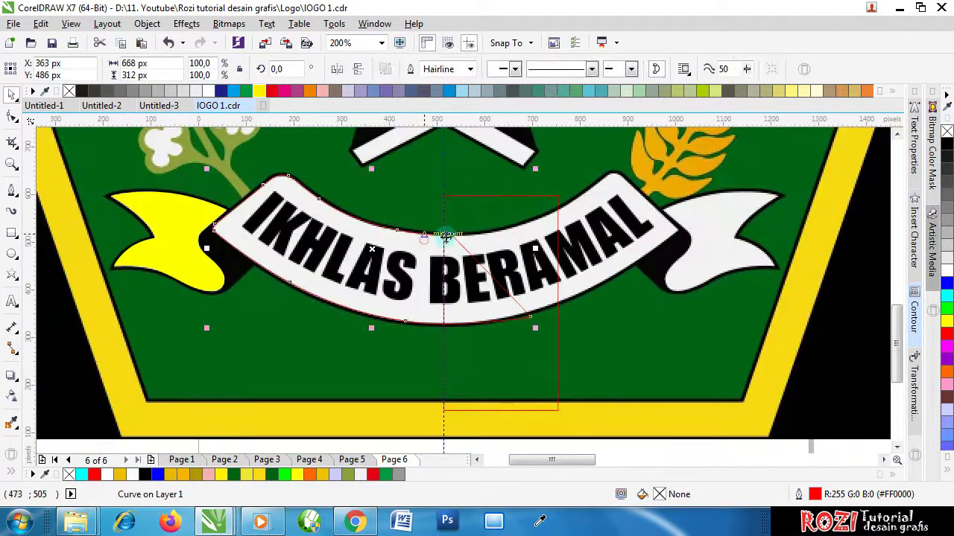
pyautogui.keyDown('shift'); pyautogui.click(512, 214); pyautogui.keyUp('shift')
pyautogui.click(515, 68)
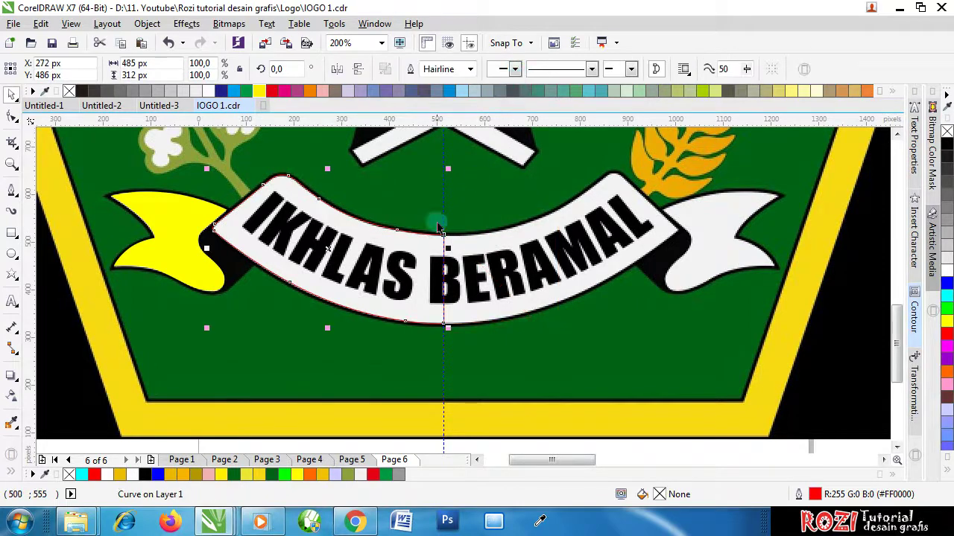
pyautogui.scroll(-2, 281, 299)
pyautogui.scroll(2, 289, 265)
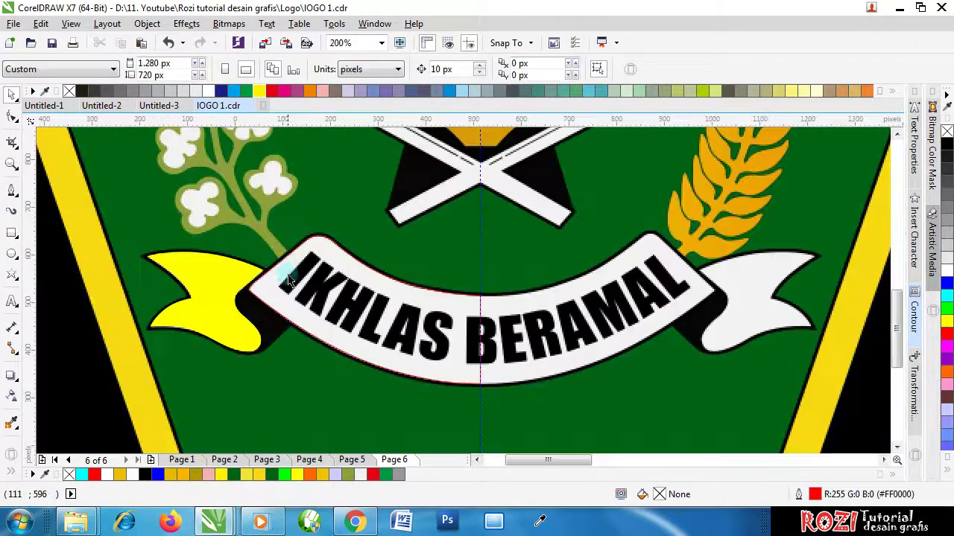
# Step: Fill the traced half of the central ribbon with yellow (#FFFF00) and remove its outline
pyautogui.click(483, 304)
pyautogui.click(947, 333)
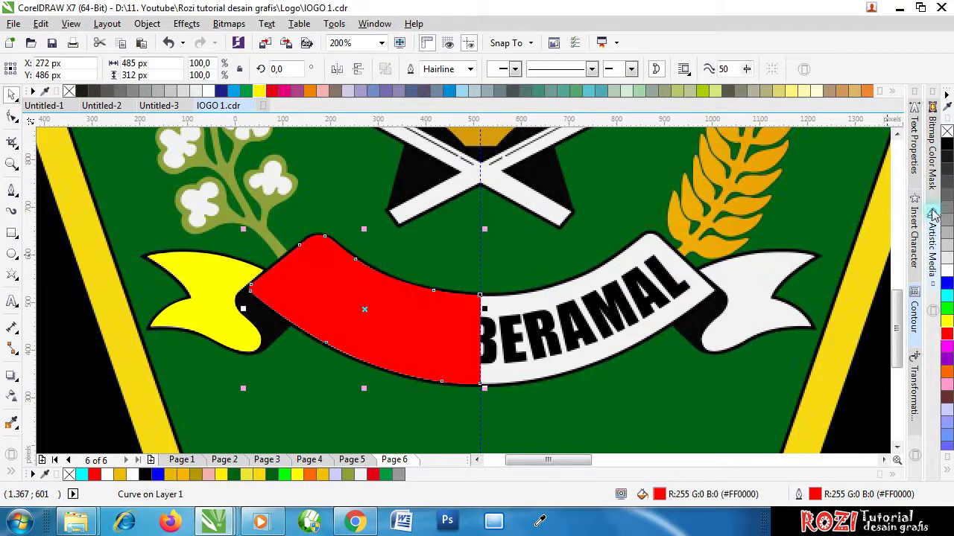
pyautogui.click(948, 322)
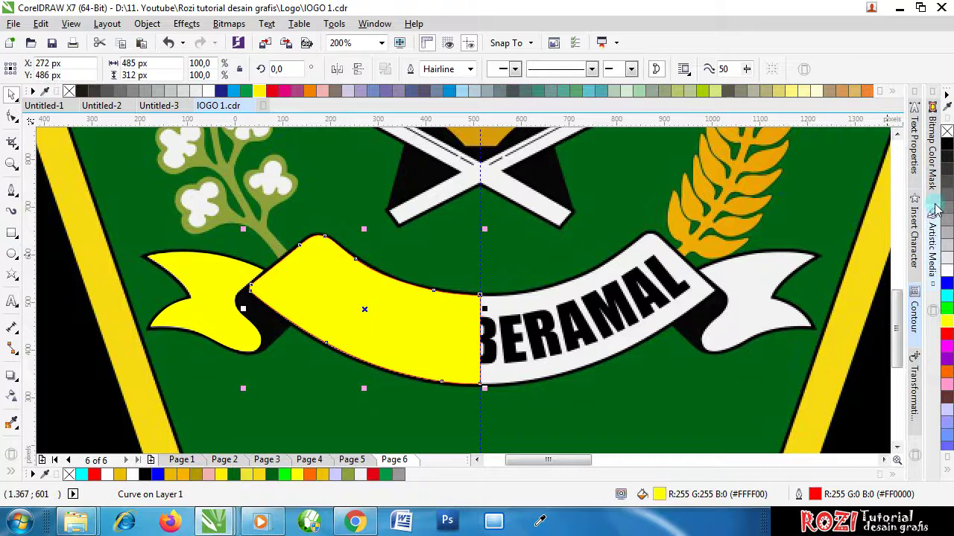
pyautogui.rightClick(947, 132)
pyautogui.scroll(2, 308, 266)
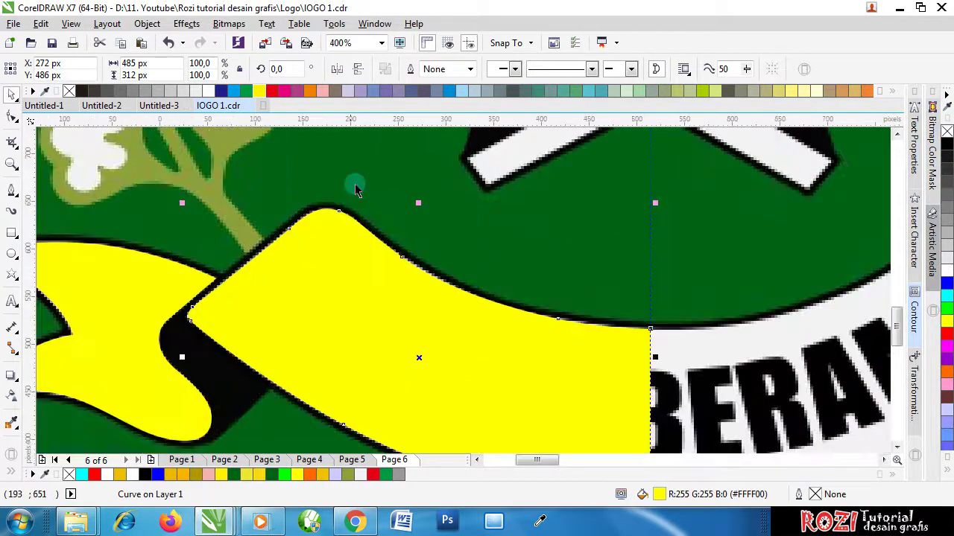
pyautogui.click(347, 197)
pyautogui.scroll(-2, 322, 275)
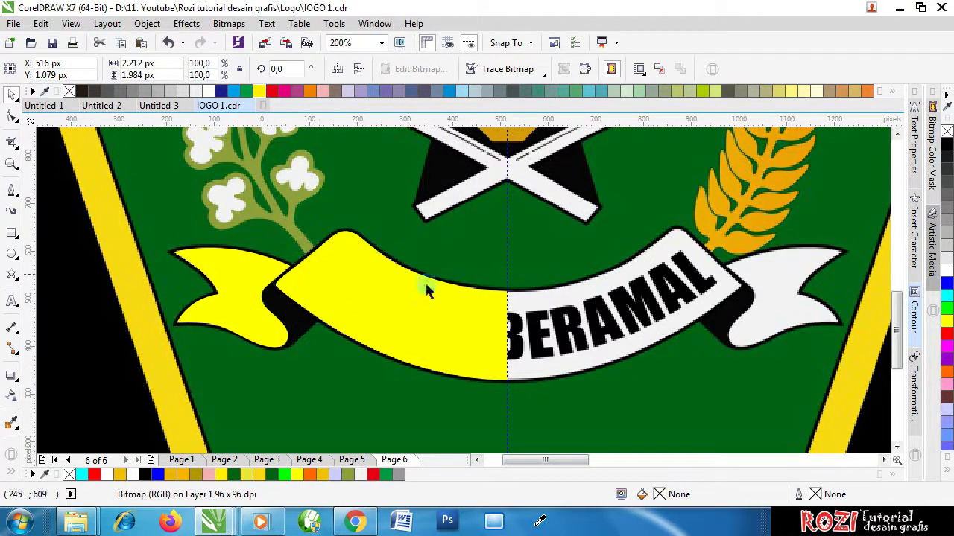
# Step: Apply a one-step outside contour with a 7 px offset to the yellow half of the central ribbon
pyautogui.scroll(2, 416, 286)
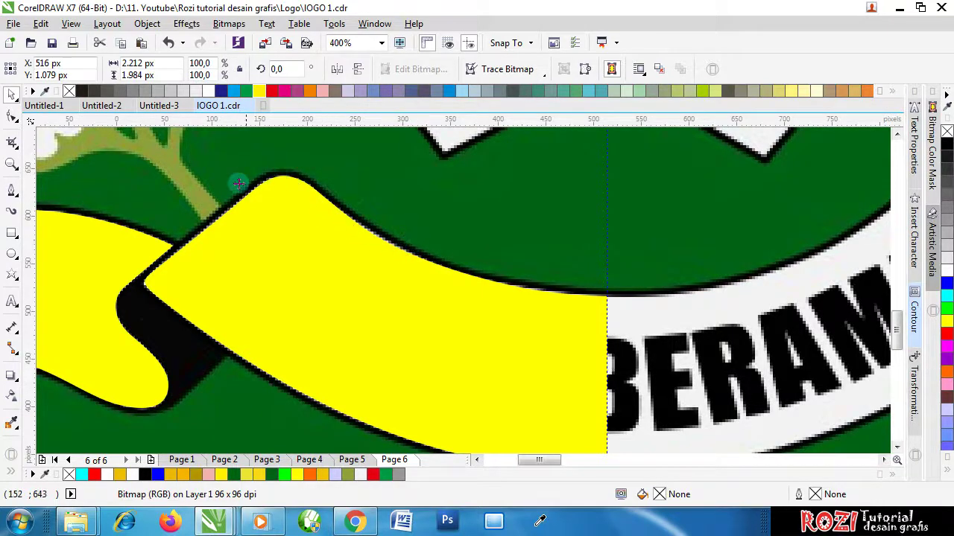
pyautogui.scroll(2, 175, 248)
pyautogui.scroll(-2, 175, 247)
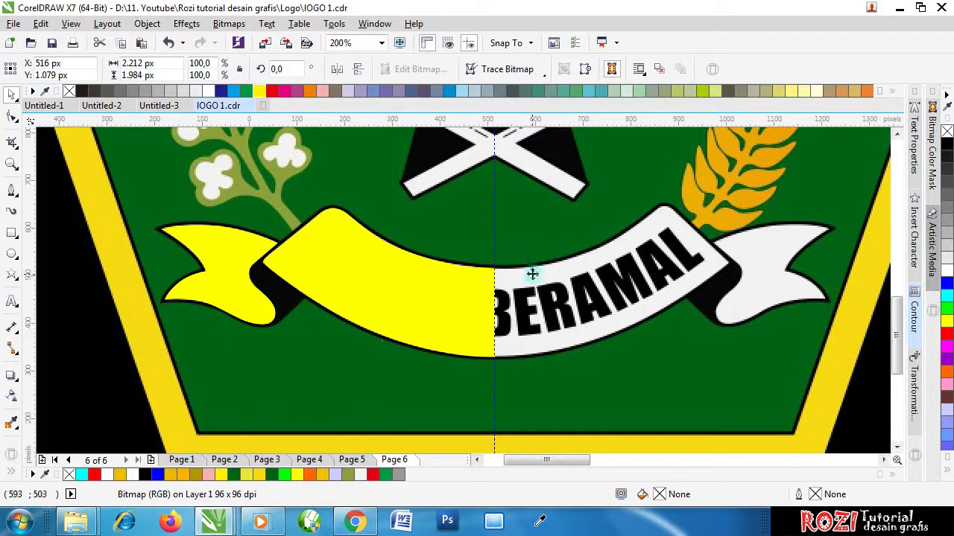
pyautogui.scroll(1, 350, 224)
pyautogui.click(334, 255)
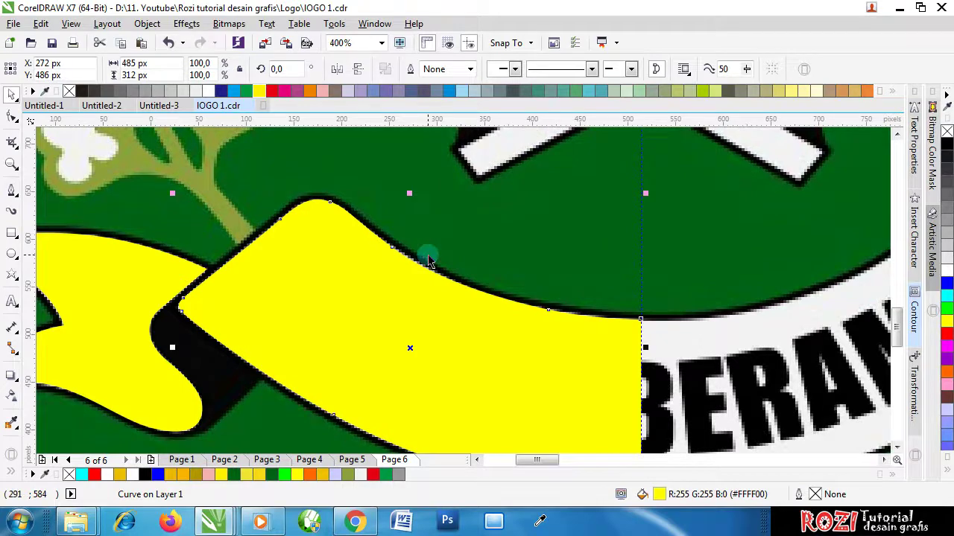
pyautogui.click(915, 315)
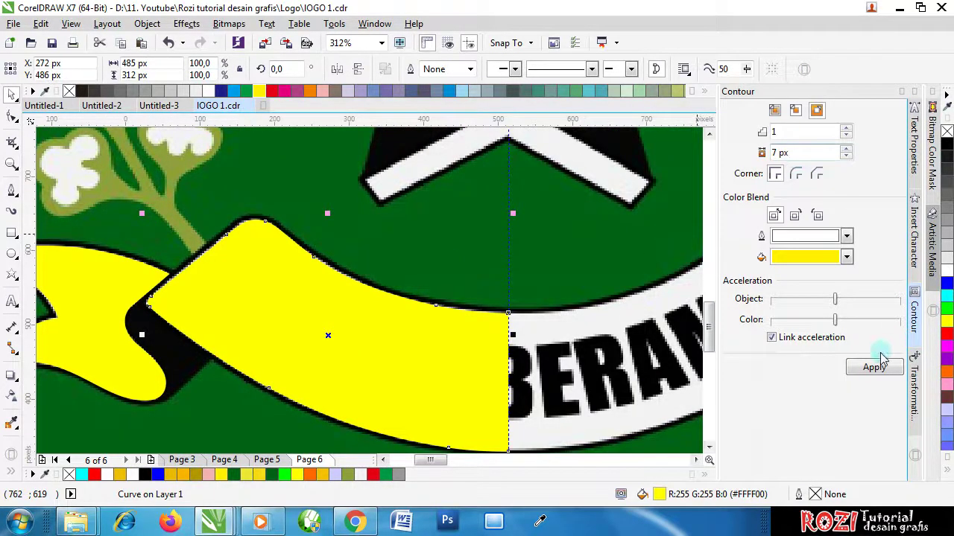
pyautogui.click(876, 367)
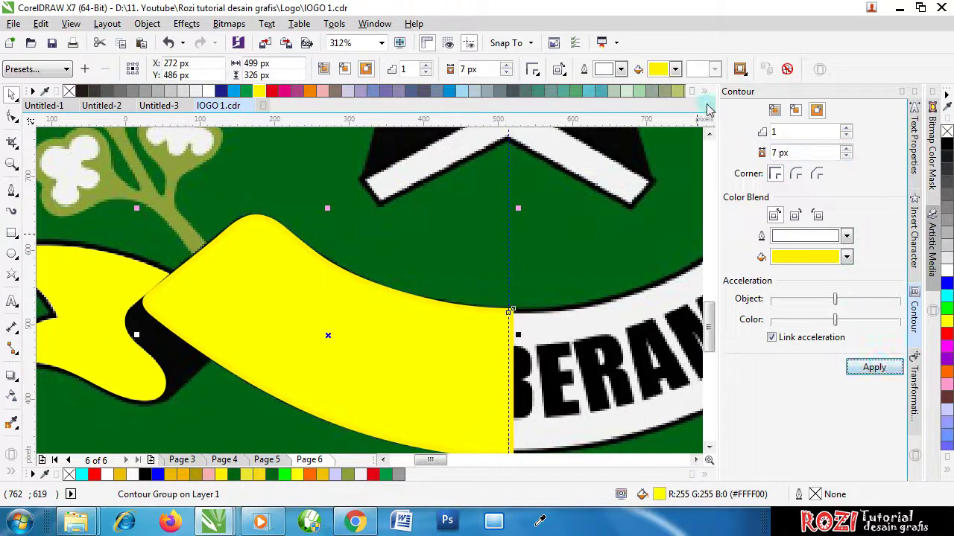
# Step: Change the fill colour of the ribbon's contour to light pink
pyautogui.click(675, 70)
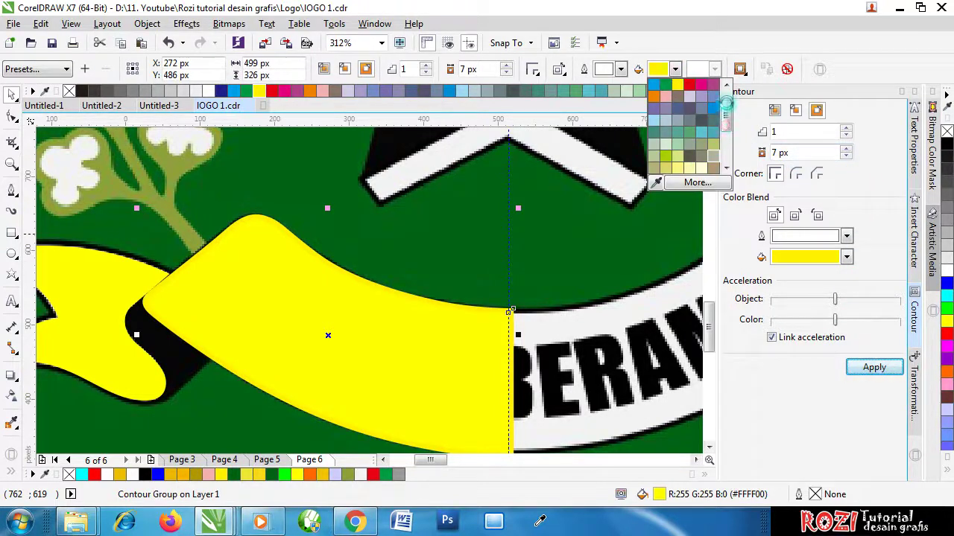
pyautogui.scroll(2, 721, 122)
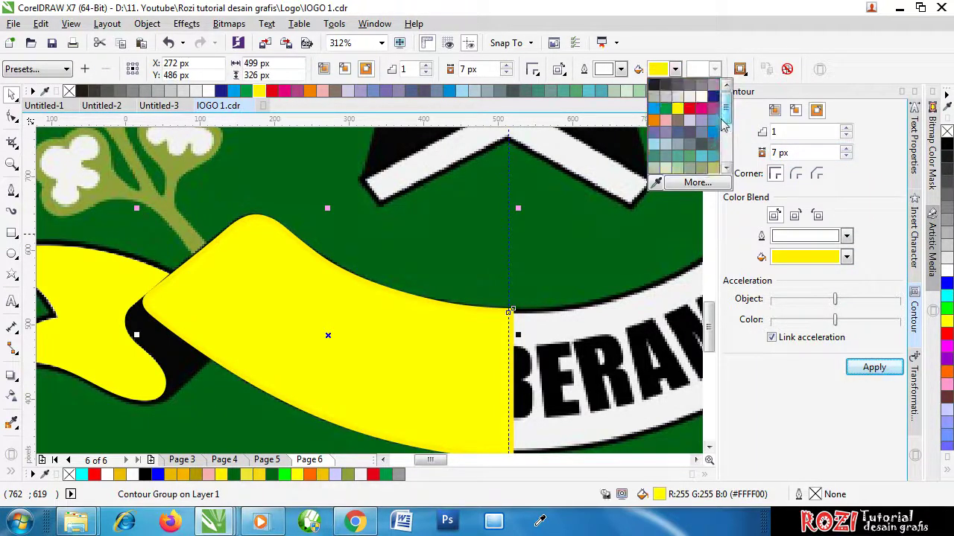
pyautogui.click(739, 46)
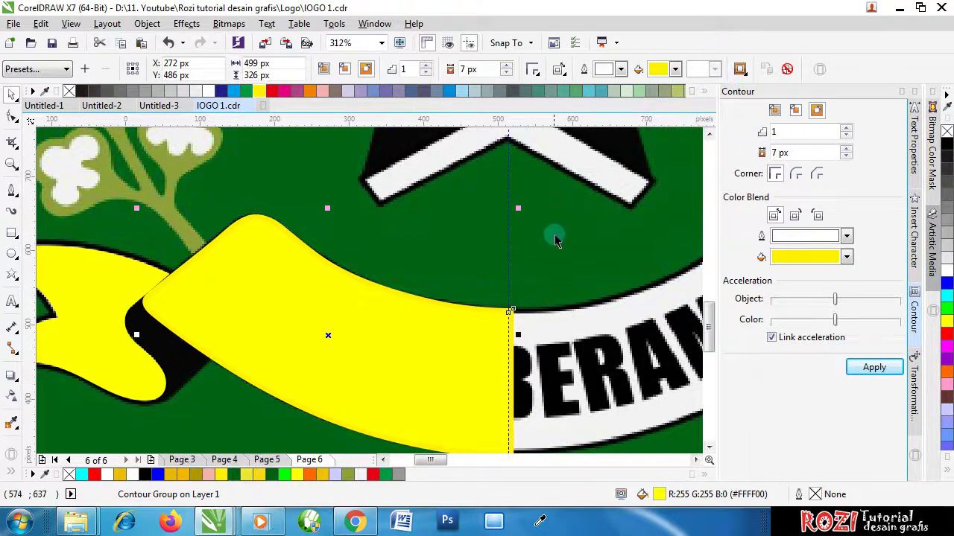
pyautogui.click(675, 69)
pyautogui.click(666, 97)
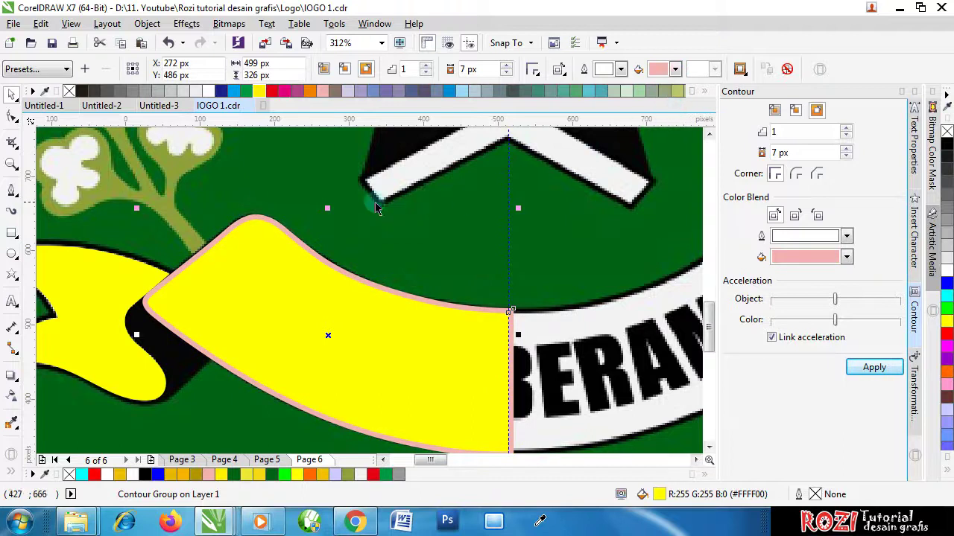
# Step: Set the ribbon contour's offset to 8 px and apply it
pyautogui.scroll(2, 287, 212)
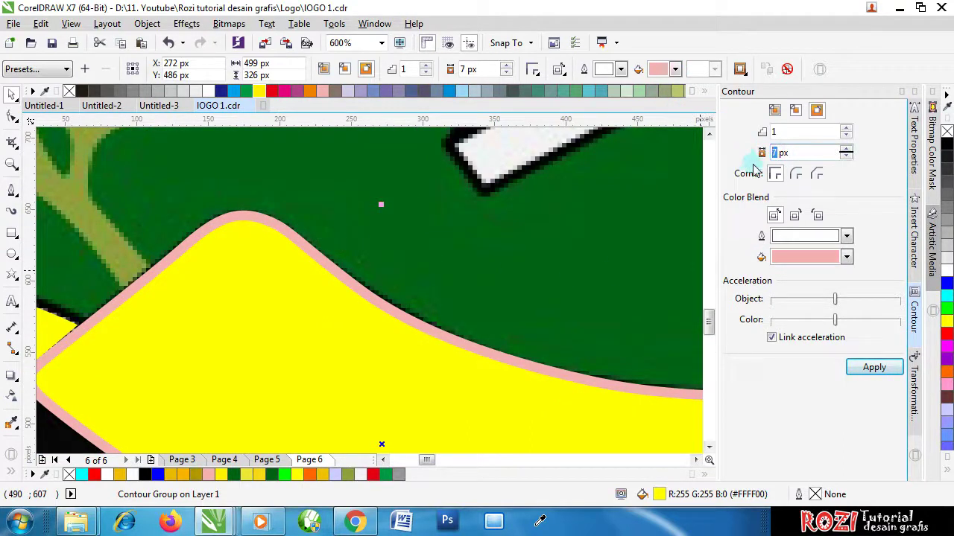
pyautogui.write('8')
pyautogui.click(875, 370)
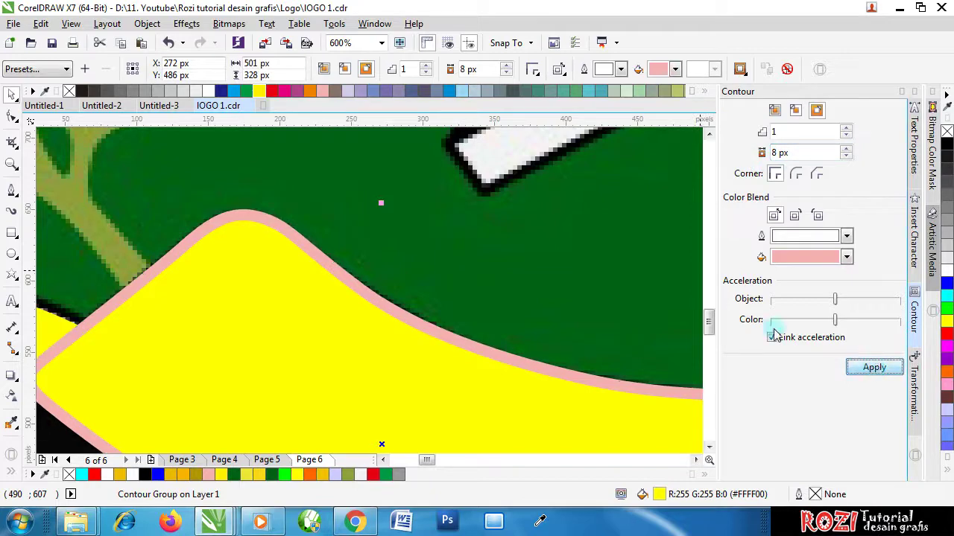
pyautogui.scroll(-3, 437, 260)
pyautogui.scroll(3, 325, 291)
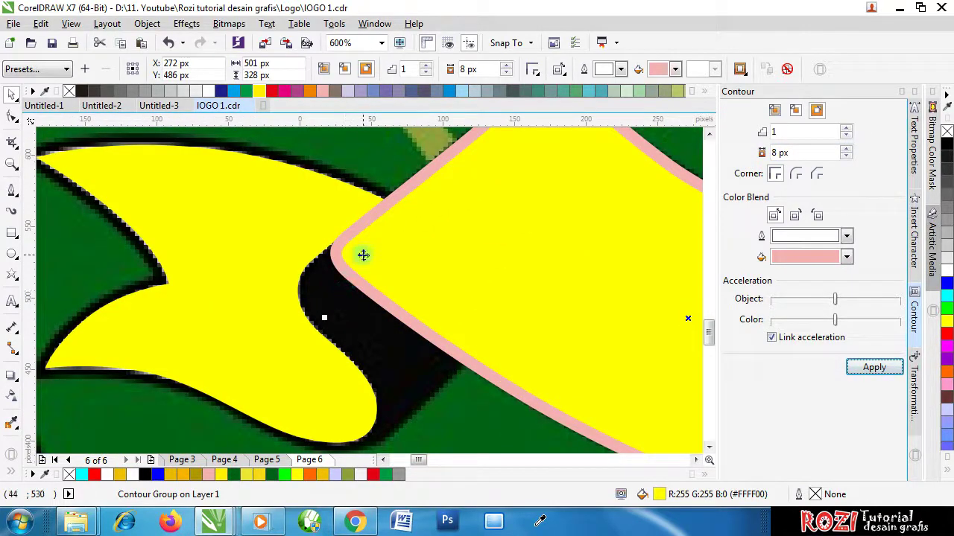
# Step: Set the central ribbon contour's offset to 7 px and apply it
pyautogui.scroll(1, 365, 236)
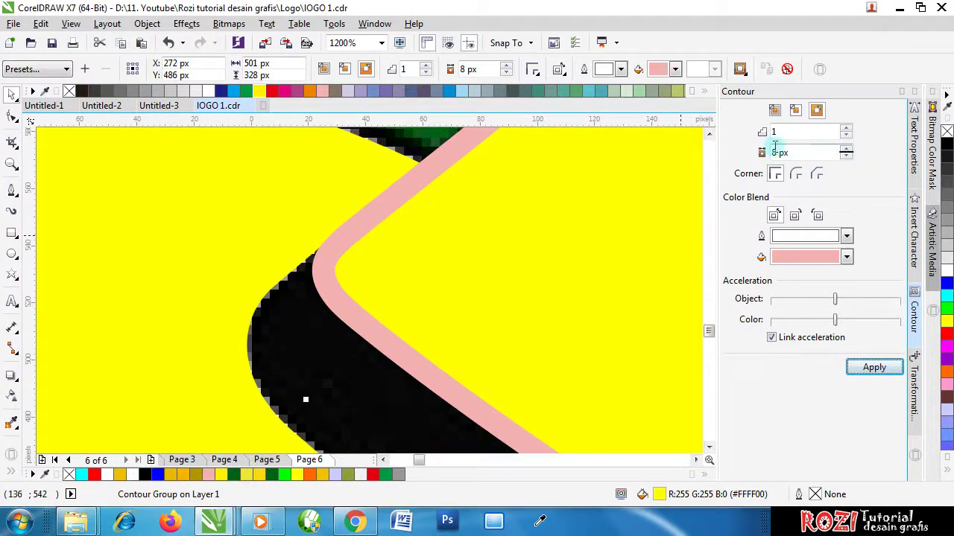
pyautogui.click(846, 157)
pyautogui.click(847, 157)
pyautogui.click(846, 156)
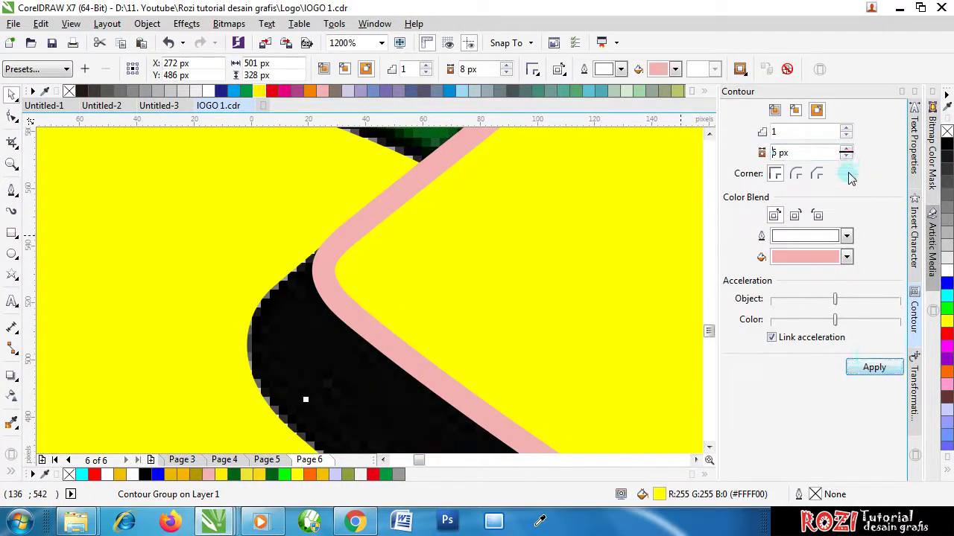
pyautogui.doubleClick(777, 152)
pyautogui.write('7')
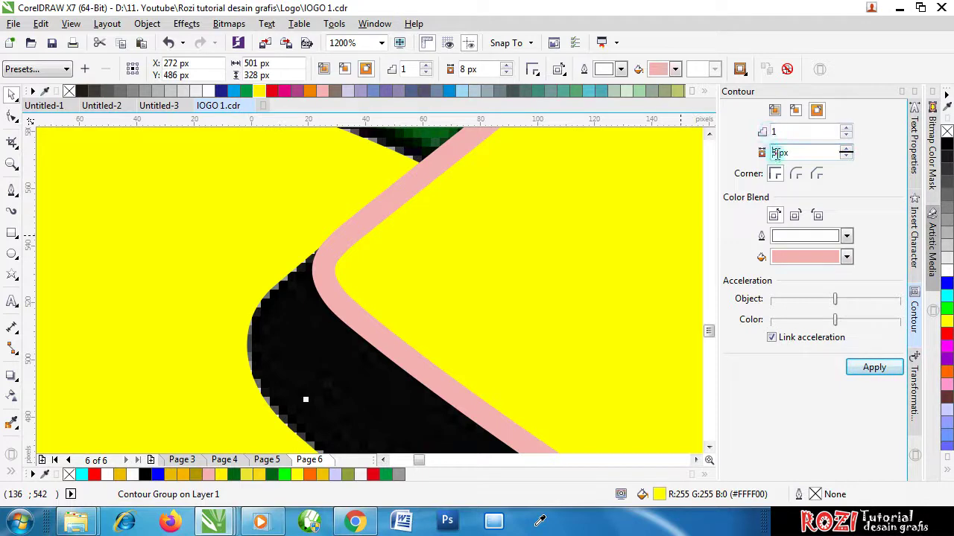
pyautogui.click(872, 367)
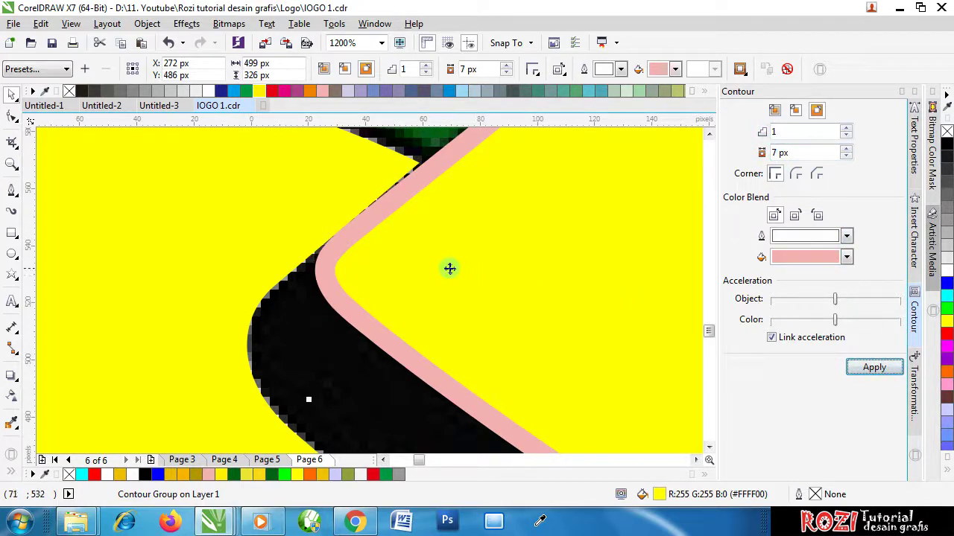
pyautogui.scroll(-2, 348, 249)
pyautogui.scroll(2, 362, 230)
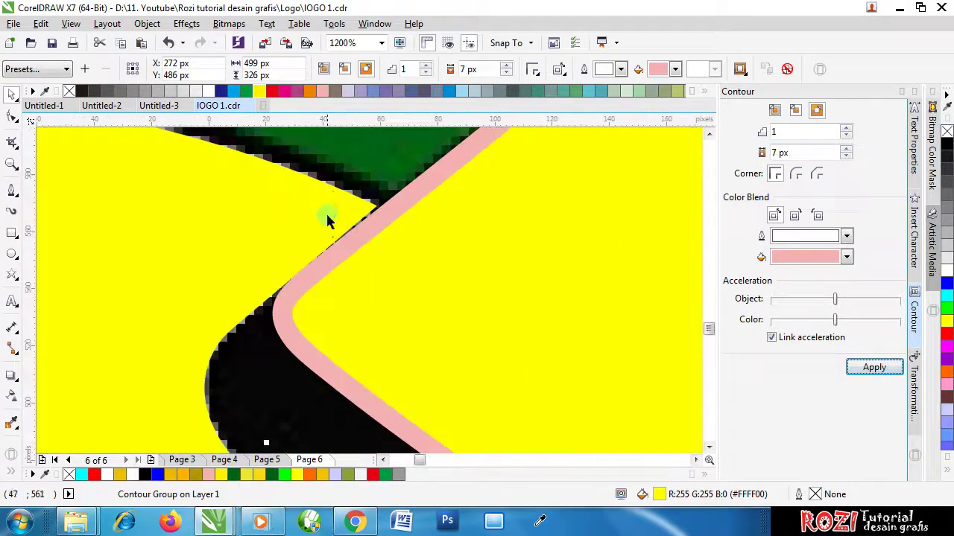
# Step: Move the yellow tail piece's upper corner node about 1 px so it meets the edge of the central ribbon's pink contour
pyautogui.press('F5')
pyautogui.scroll(-2, 326, 209)
pyautogui.scroll(2, 326, 216)
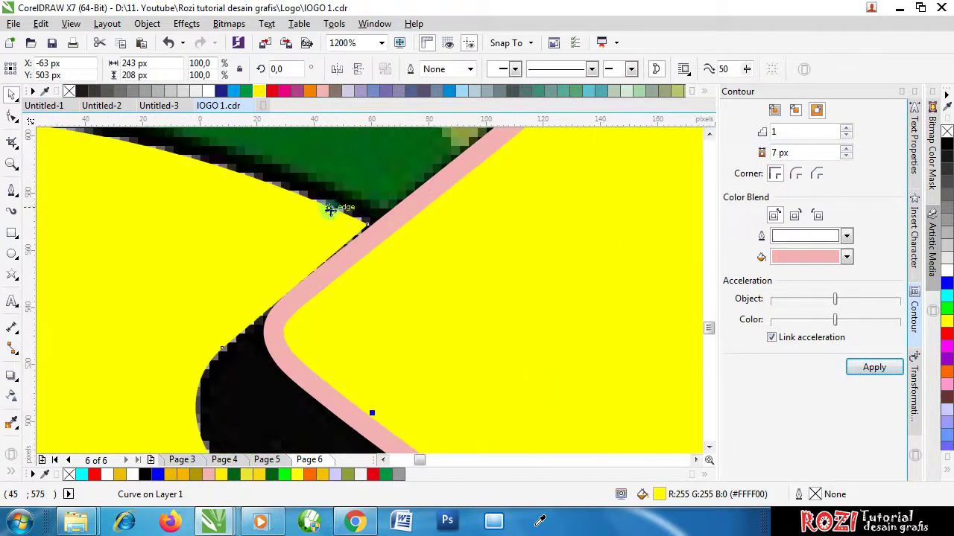
pyautogui.press('F10')
pyautogui.scroll(2, 357, 222)
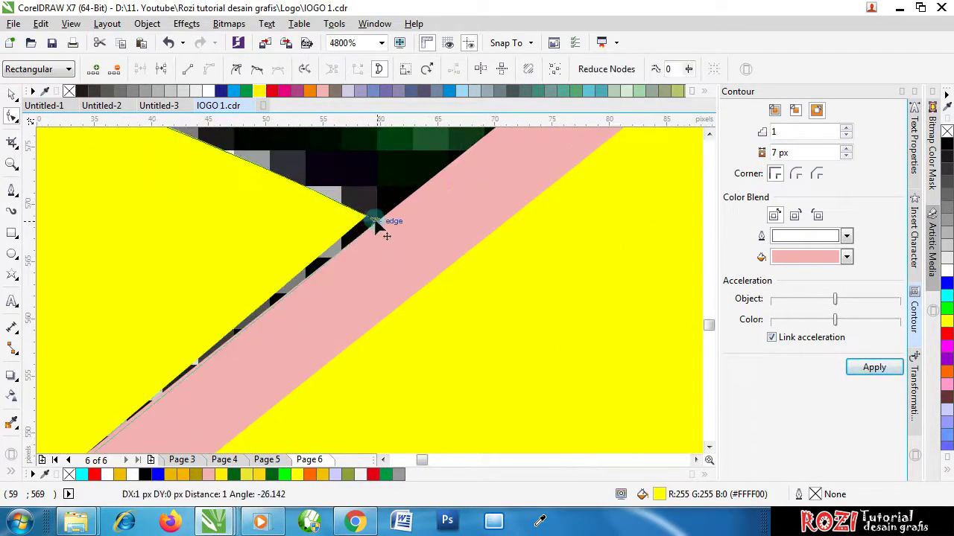
pyautogui.click(377, 223)
pyautogui.scroll(-1, 421, 221)
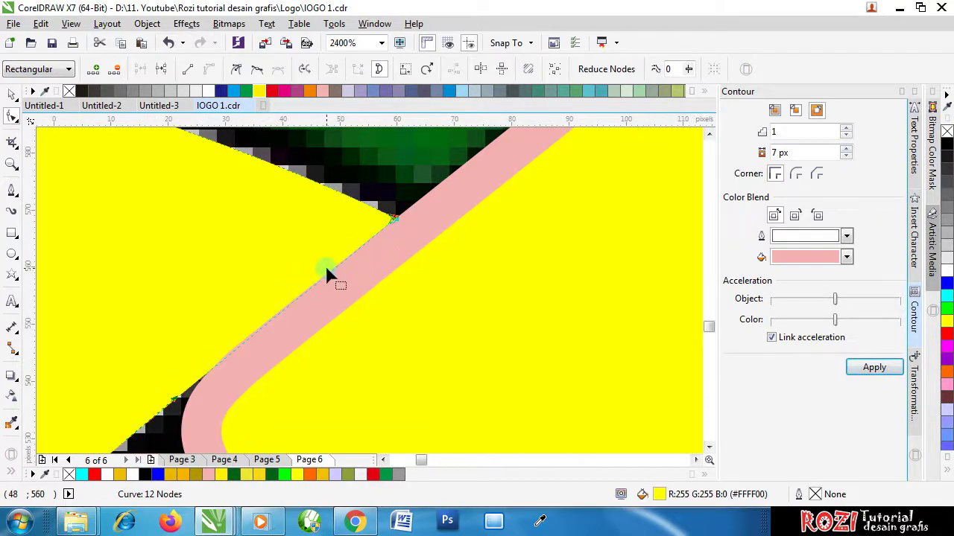
pyautogui.scroll(-2, 326, 274)
pyautogui.click(13, 97)
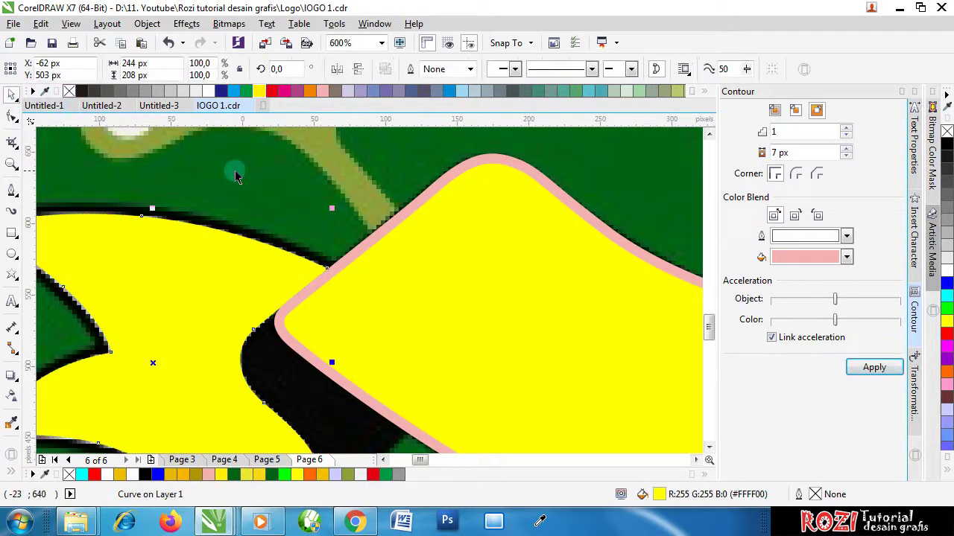
# Step: Try a one-step outside contour of 7 px on the yellow tail piece
pyautogui.scroll(-1, 400, 206)
pyautogui.click(400, 207)
pyautogui.click(283, 219)
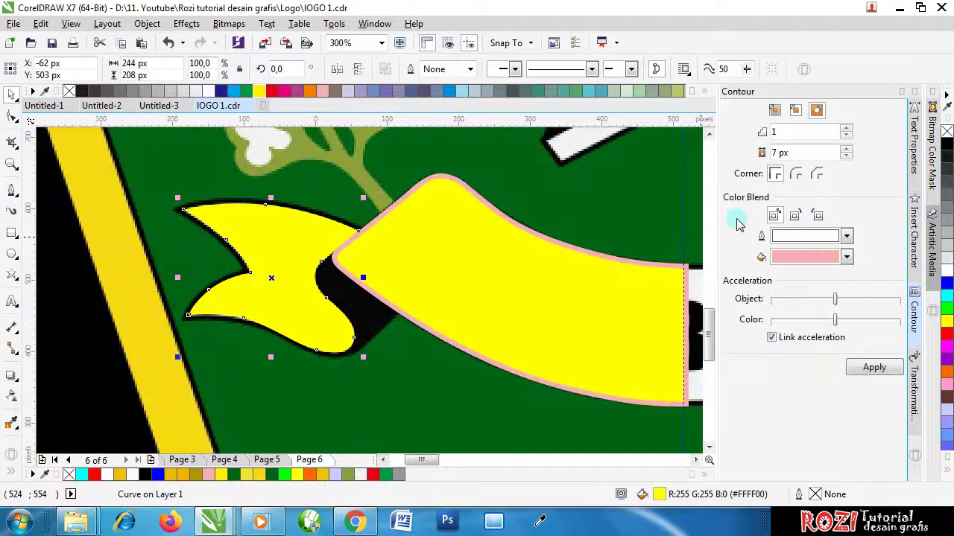
pyautogui.click(873, 367)
pyautogui.scroll(3, 338, 243)
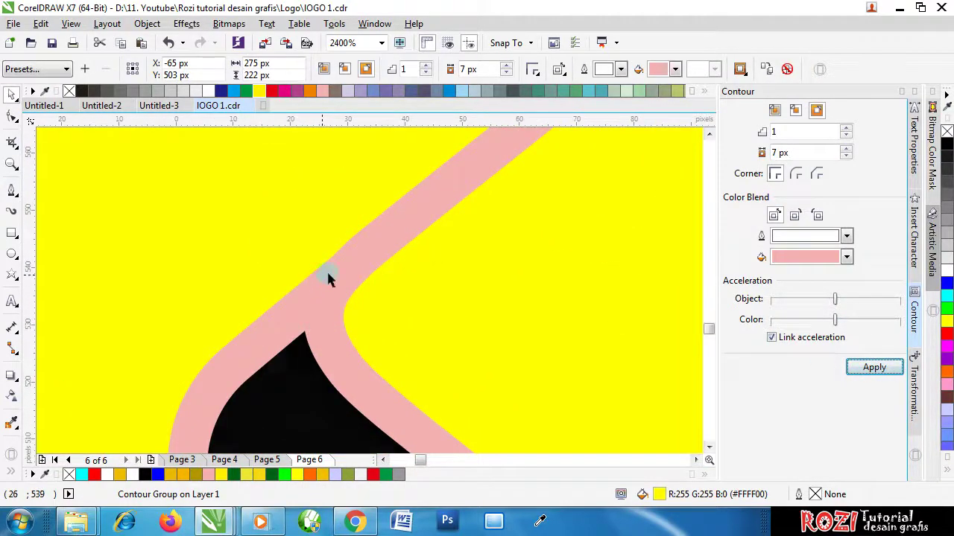
pyautogui.scroll(-1, 351, 258)
pyautogui.hotkey('ctrl', 'z')
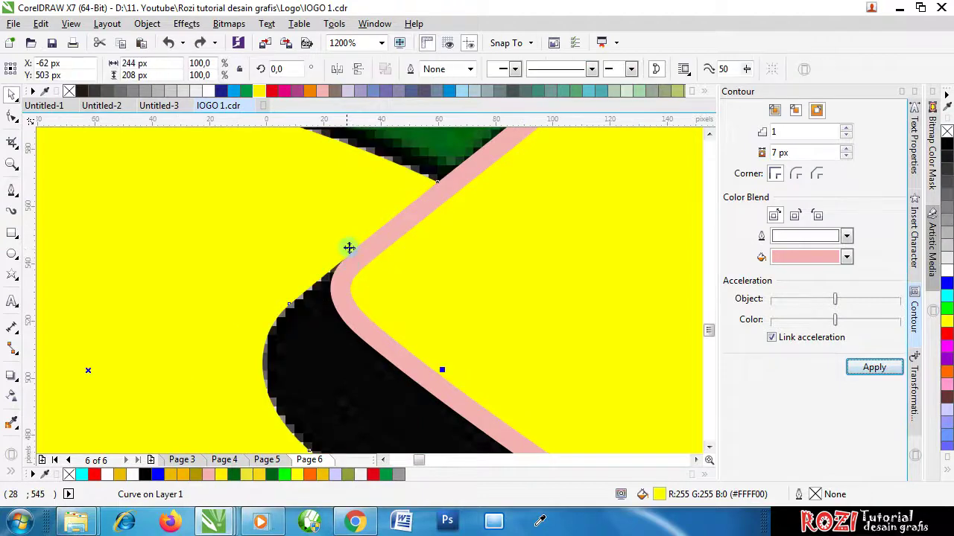
# Step: Reshape the tail's edge beside the black fold by adjusting its node's curve handle towards the central ribbon's contour
pyautogui.scroll(1, 360, 244)
pyautogui.press('F10')
pyautogui.scroll(-1, 358, 257)
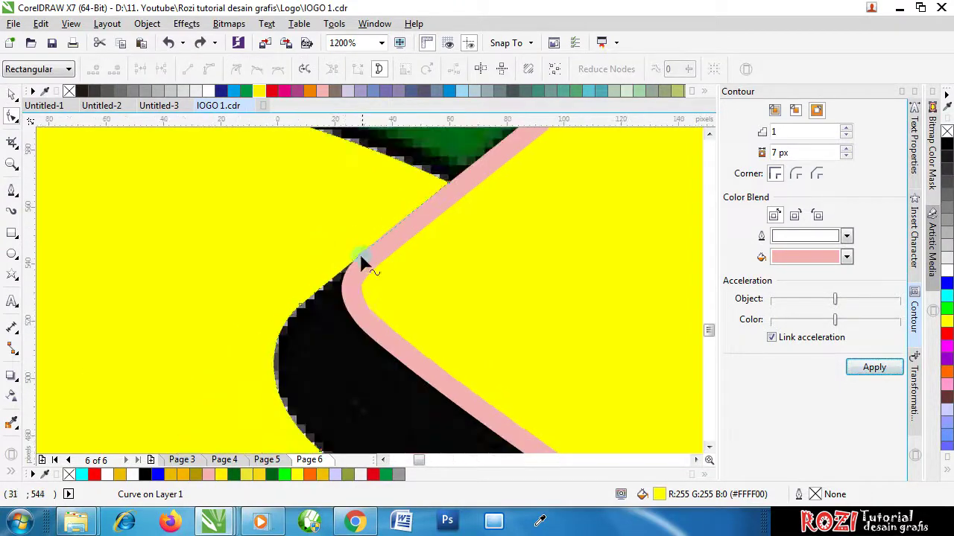
pyautogui.click(302, 312)
pyautogui.scroll(1, 302, 312)
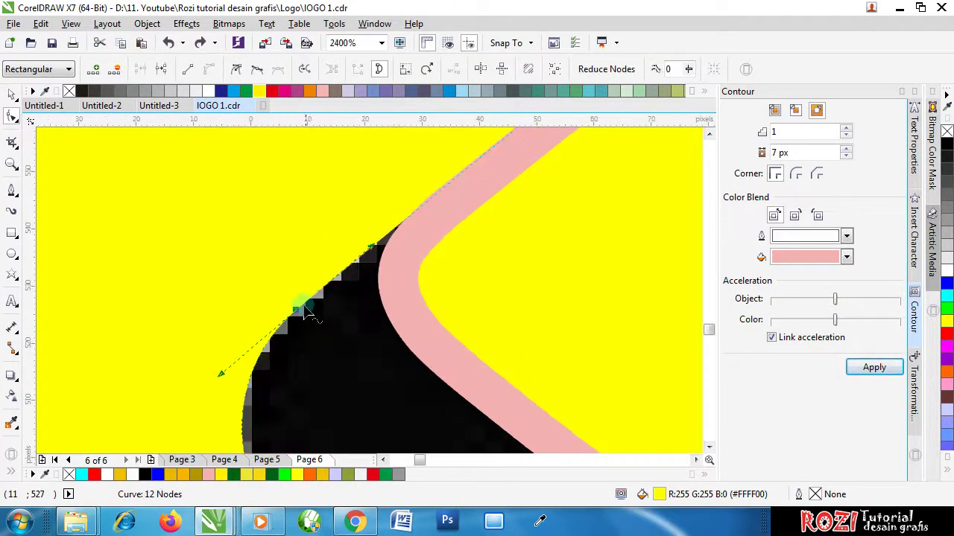
pyautogui.moveTo(372, 248); pyautogui.dragTo(381, 236)
pyautogui.scroll(-2, 408, 246)
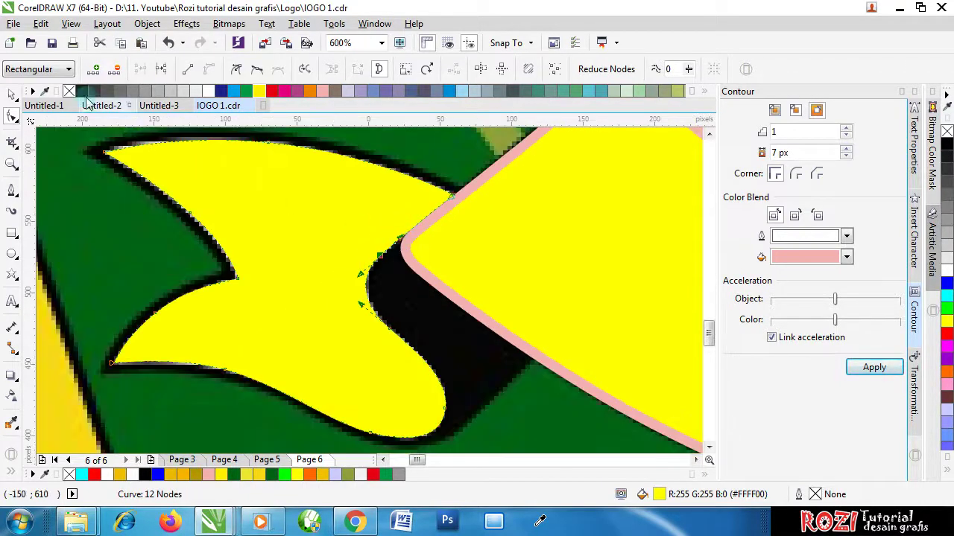
# Step: Apply a one-step outside contour with a 7 px offset and light pink fill to the yellow tail piece
pyautogui.click(11, 95)
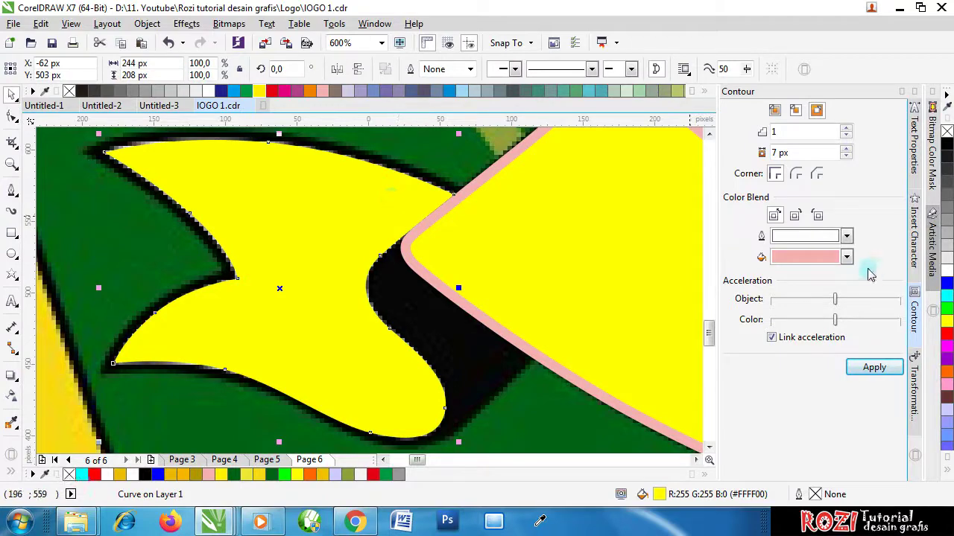
pyautogui.click(874, 367)
pyautogui.scroll(-3, 276, 249)
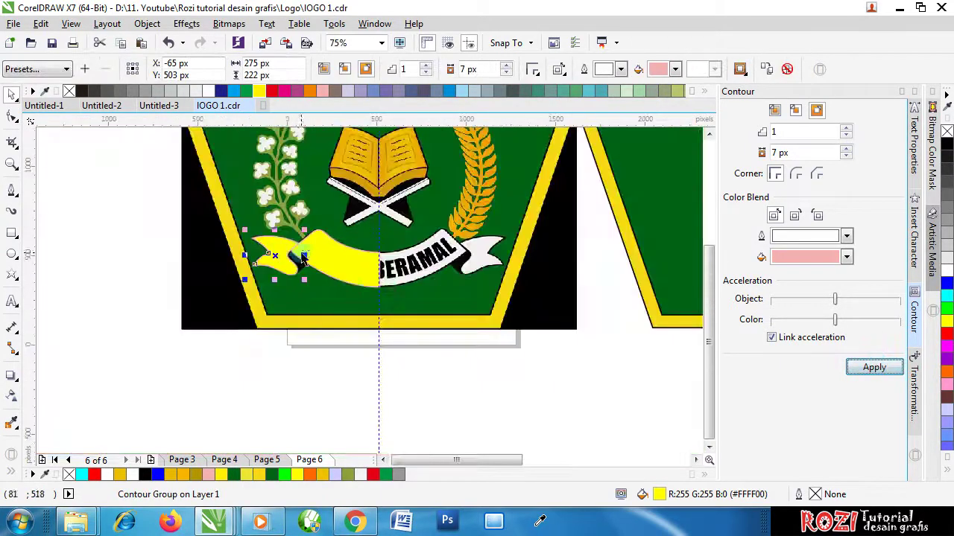
pyautogui.scroll(1, 310, 248)
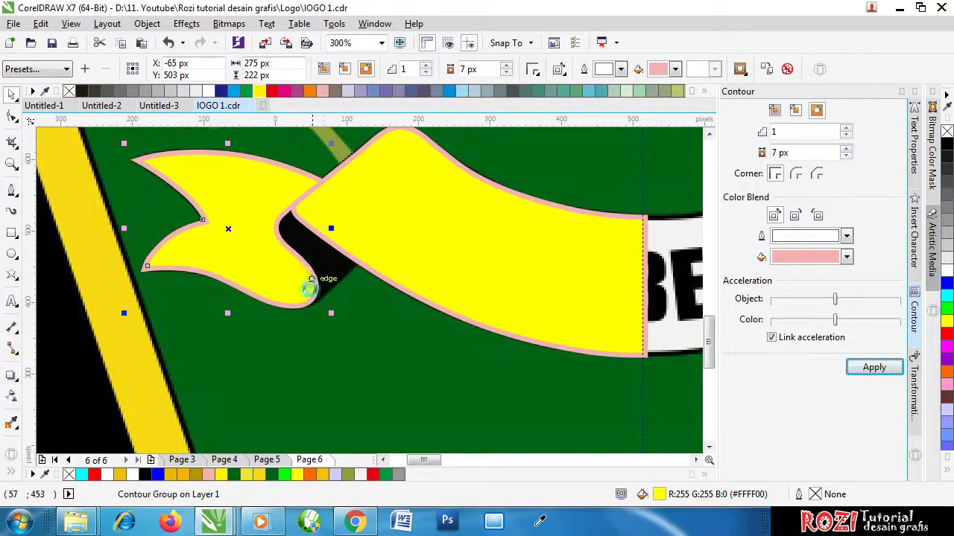
pyautogui.scroll(-1, 309, 277)
pyautogui.click(154, 426)
pyautogui.scroll(2, 295, 301)
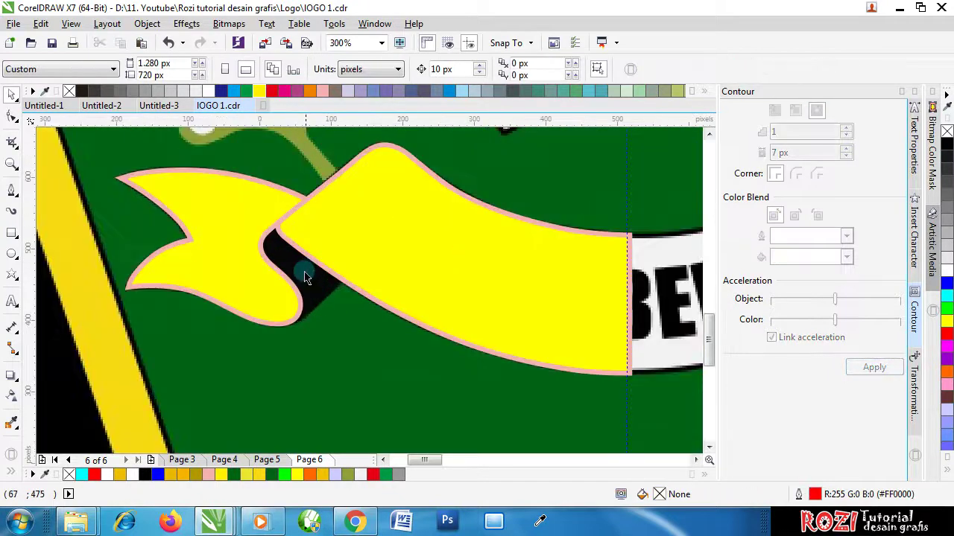
pyautogui.click(12, 189)
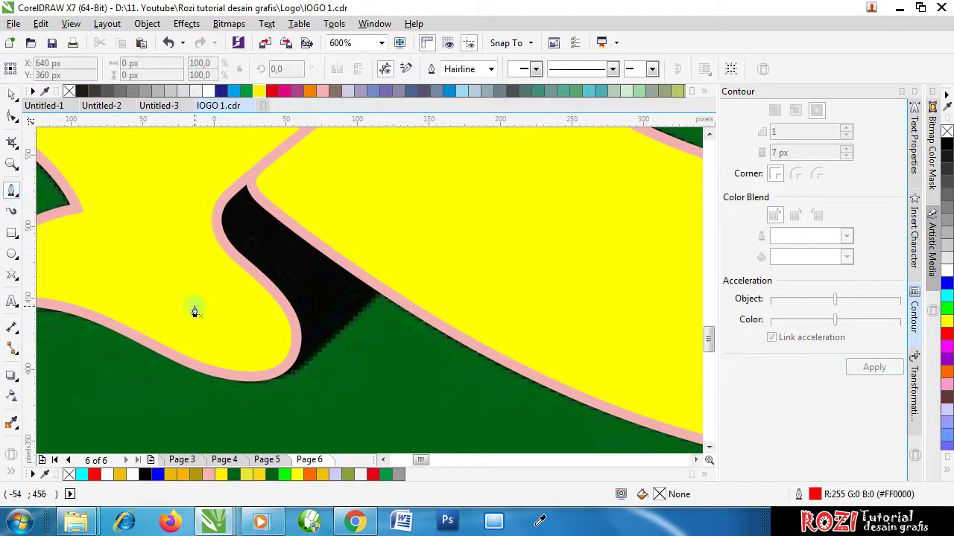
pyautogui.click(411, 256)
pyautogui.click(388, 288)
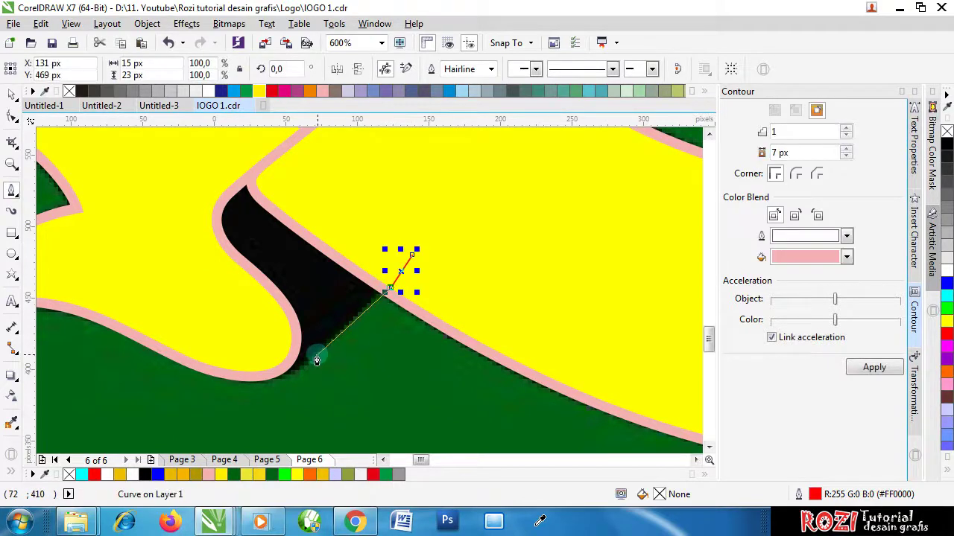
pyautogui.scroll(2, 376, 307)
pyautogui.scroll(1, 401, 275)
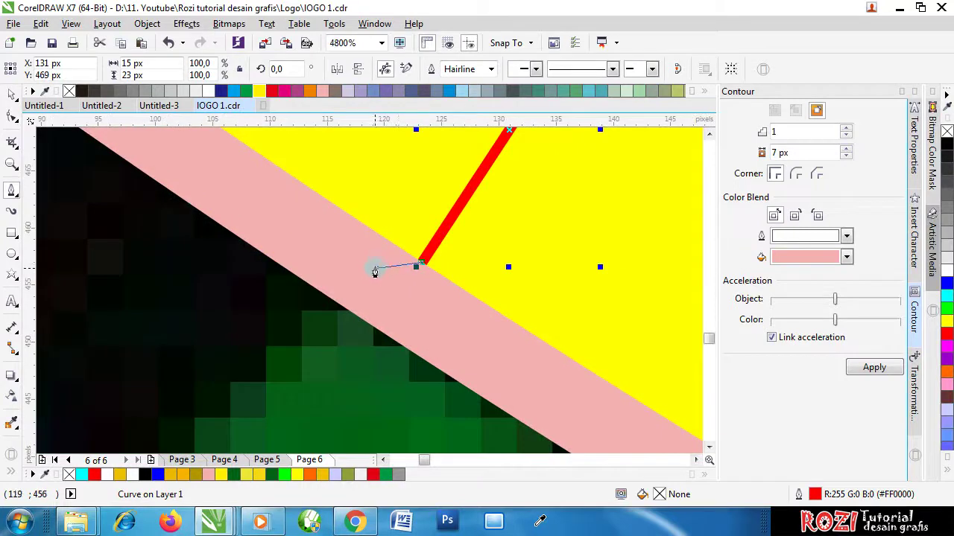
pyautogui.hotkey('ctrl', 'z')
# Step: Begin the black fold's outline with the Pen tool, curving from the central ribbon's lower border along the fold's lower edge into the tail
pyautogui.click(403, 237)
pyautogui.scroll(-3, 404, 240)
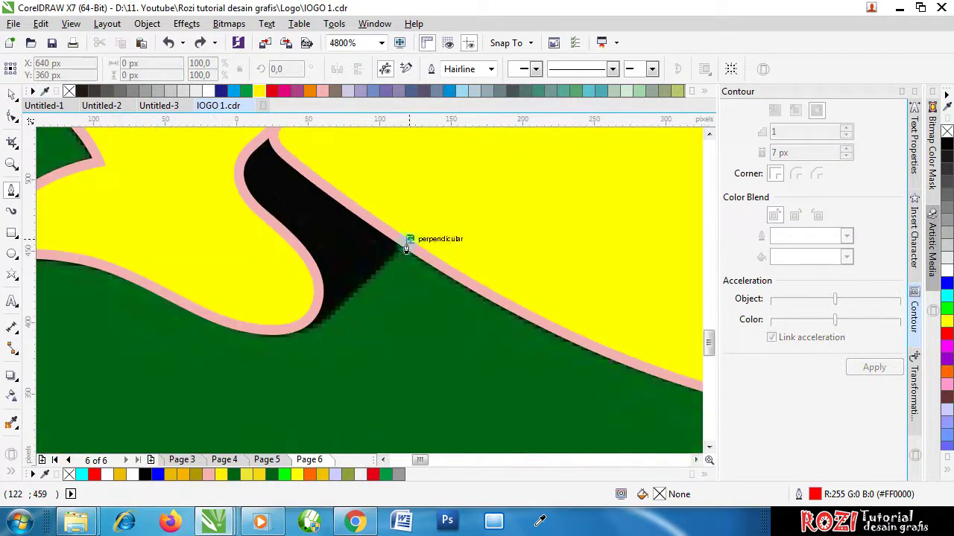
pyautogui.scroll(1, 325, 326)
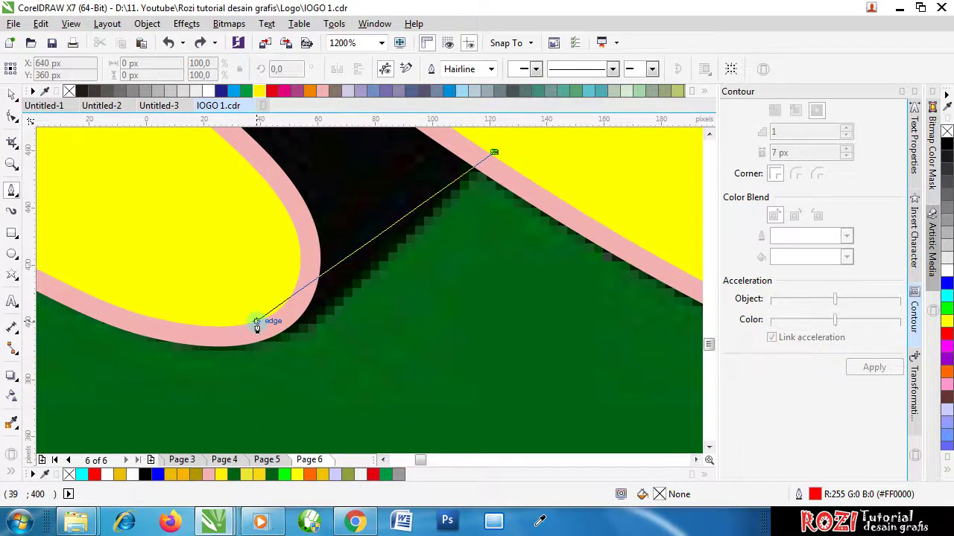
pyautogui.moveTo(205, 325); pyautogui.dragTo(133, 249)
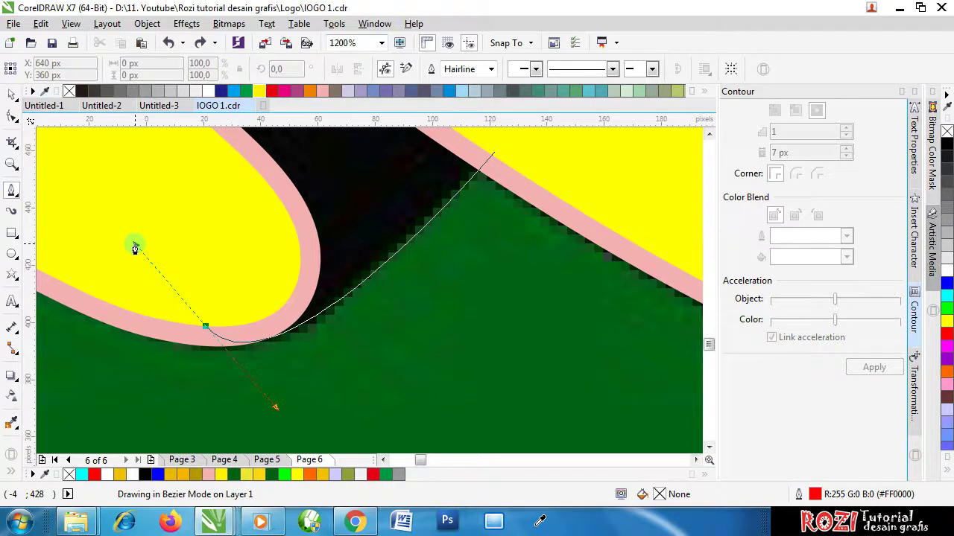
pyautogui.moveTo(137, 247); pyautogui.dragTo(159, 238)
pyautogui.scroll(-2, 202, 274)
pyautogui.scroll(1, 196, 273)
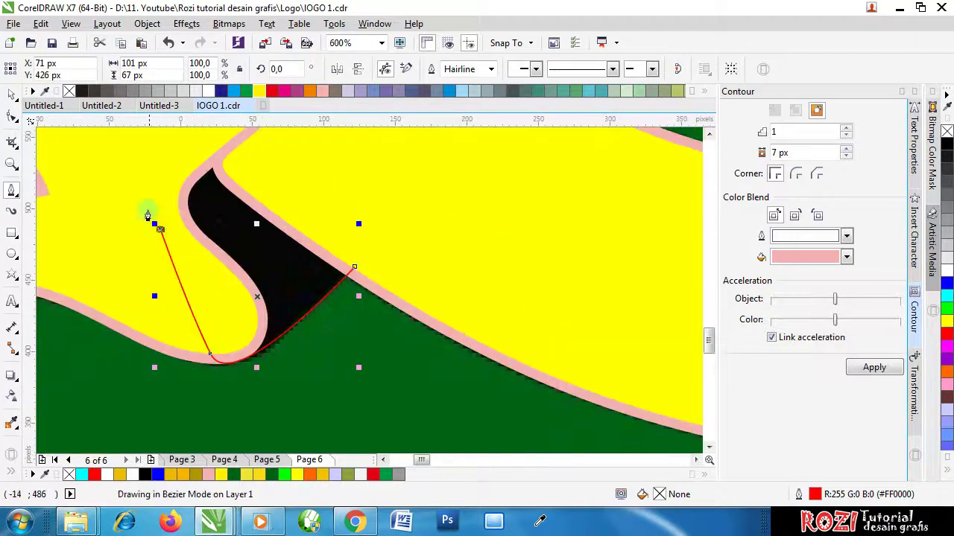
# Step: Close the fold's outline through the yellow tail and central ribbon, making a shape about 153 × 165 px around the black area
pyautogui.click(149, 172)
pyautogui.click(196, 144)
pyautogui.moveTo(288, 141); pyautogui.dragTo(355, 187)
pyautogui.click(368, 214)
pyautogui.click(354, 266)
pyautogui.click(12, 95)
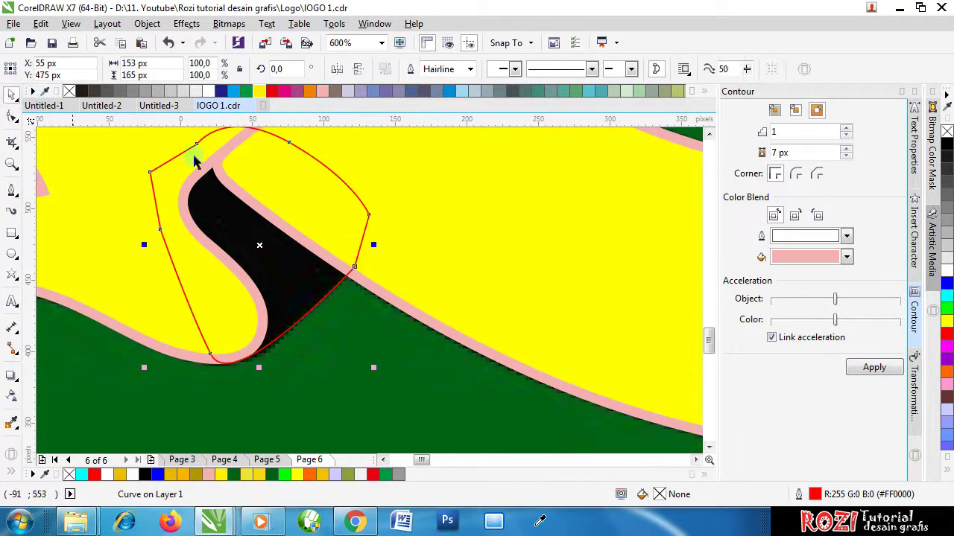
pyautogui.scroll(-4, 373, 266)
pyautogui.scroll(2, 394, 258)
pyautogui.click(471, 223)
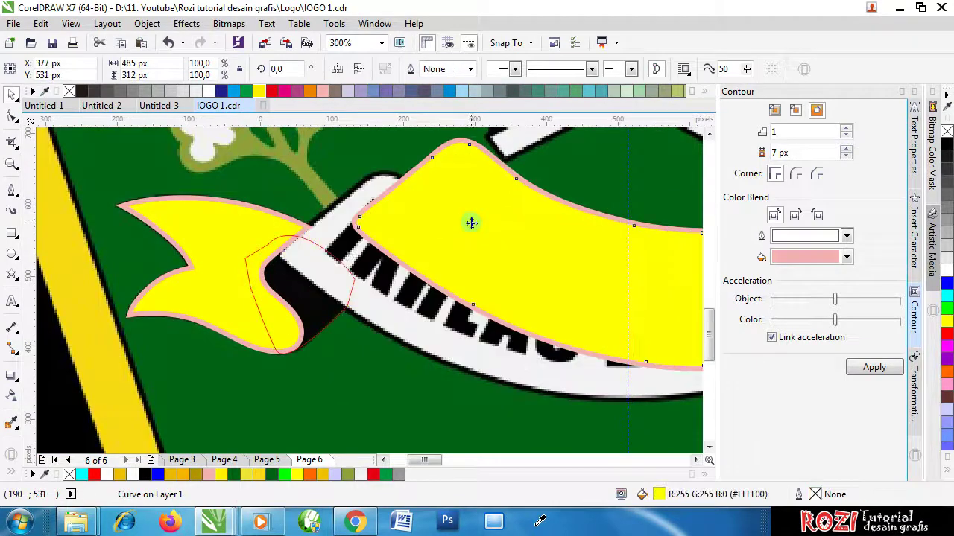
pyautogui.press('Delete')
pyautogui.click(460, 236)
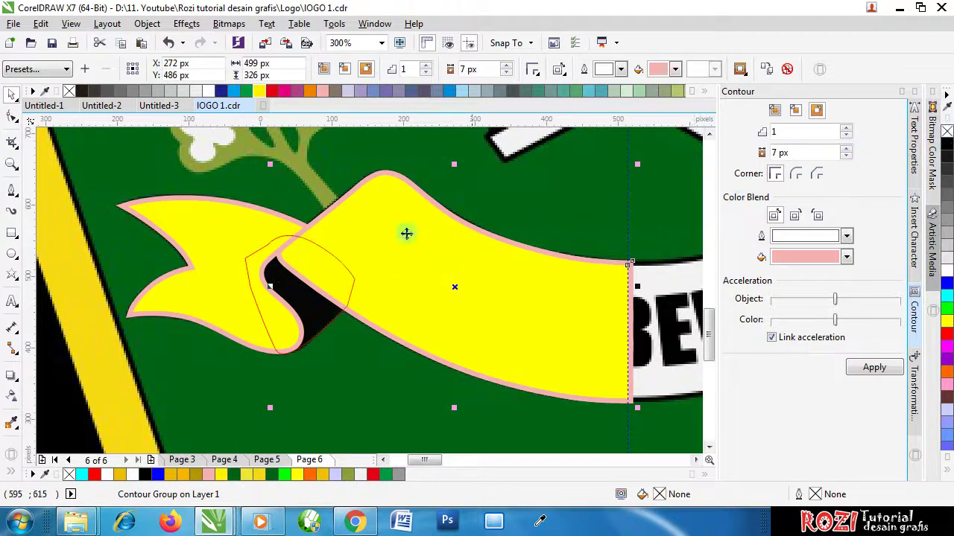
# Step: Place the red fold outline behind the yellow central ribbon in the stacking order
pyautogui.click(253, 258)
pyautogui.keyDown('shift'); pyautogui.click(400, 247); pyautogui.keyUp('shift')
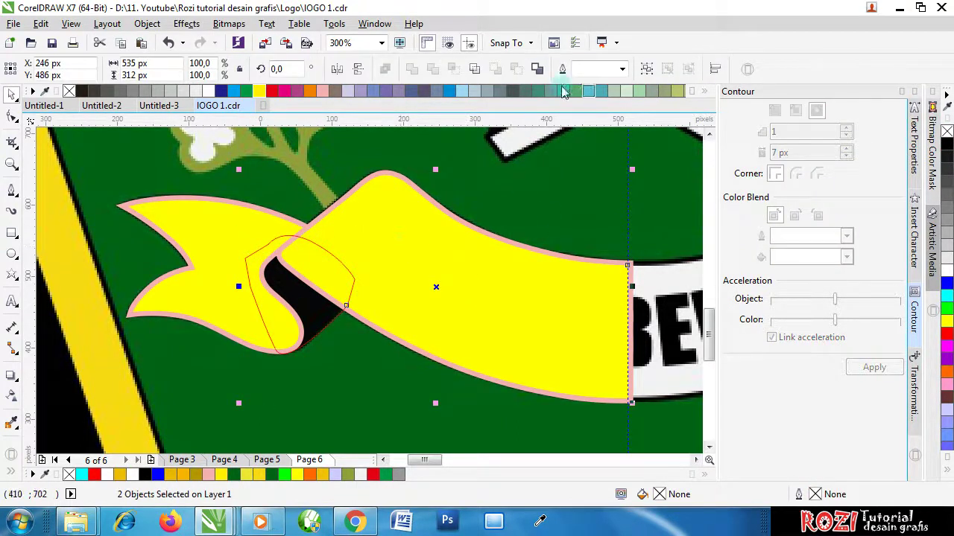
pyautogui.click(498, 192)
pyautogui.click(458, 224)
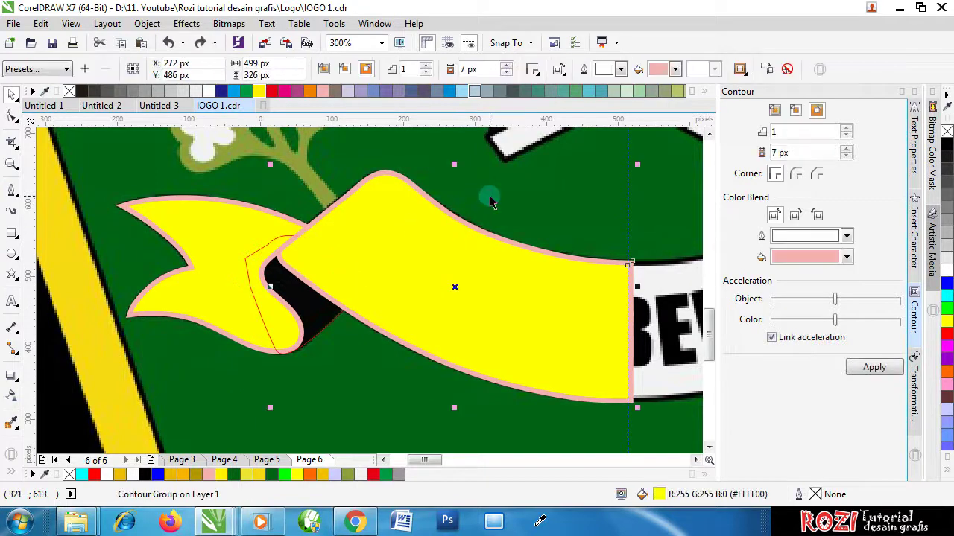
pyautogui.click(298, 287)
pyautogui.click(306, 294)
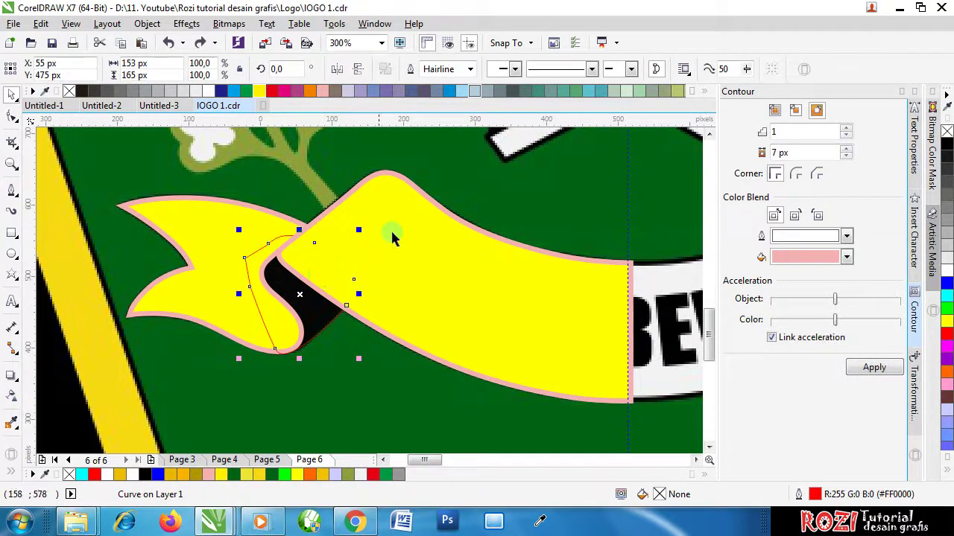
pyautogui.moveTo(393, 238); pyautogui.dragTo(516, 218)
pyautogui.hotkey('ctrl', 'z')
pyautogui.click(253, 262)
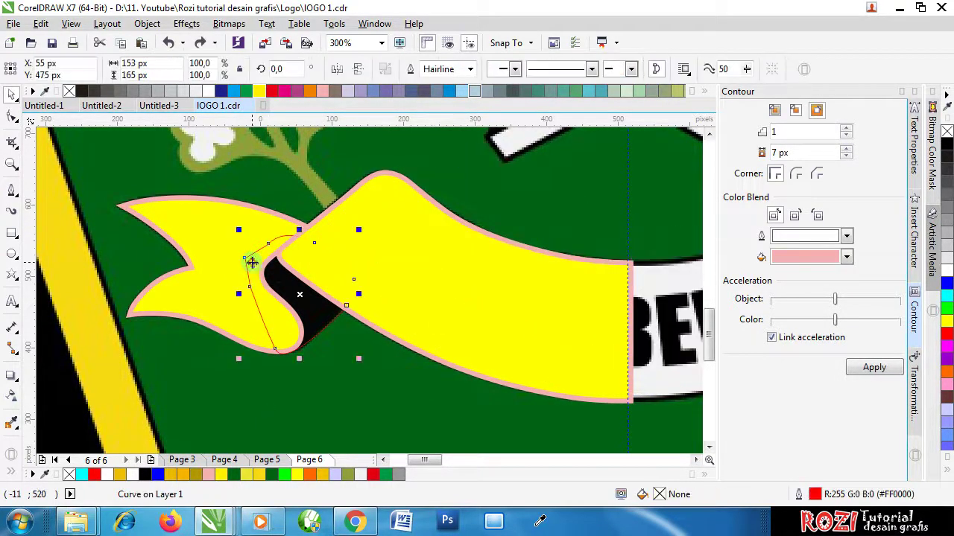
pyautogui.keyDown('shift'); pyautogui.click(434, 245); pyautogui.keyUp('shift')
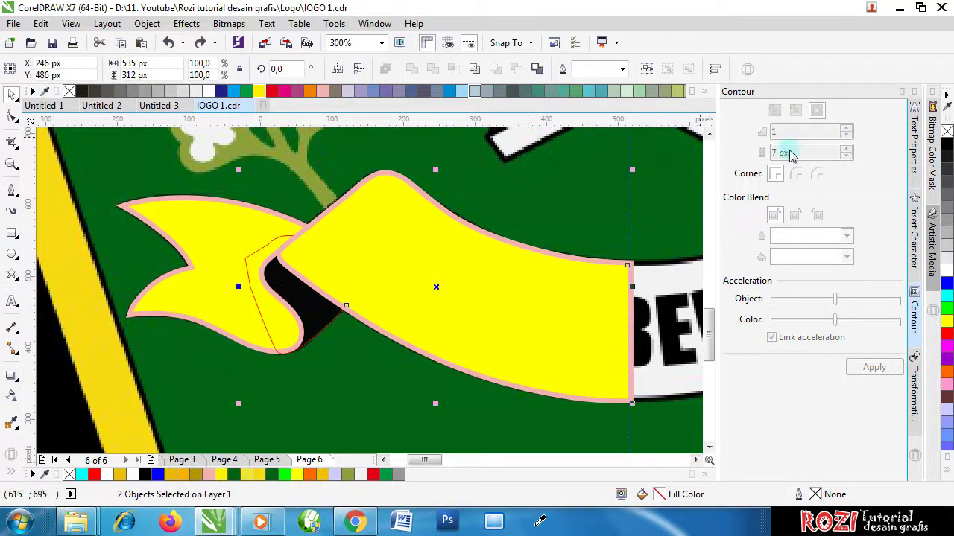
pyautogui.click(574, 226)
pyautogui.click(537, 249)
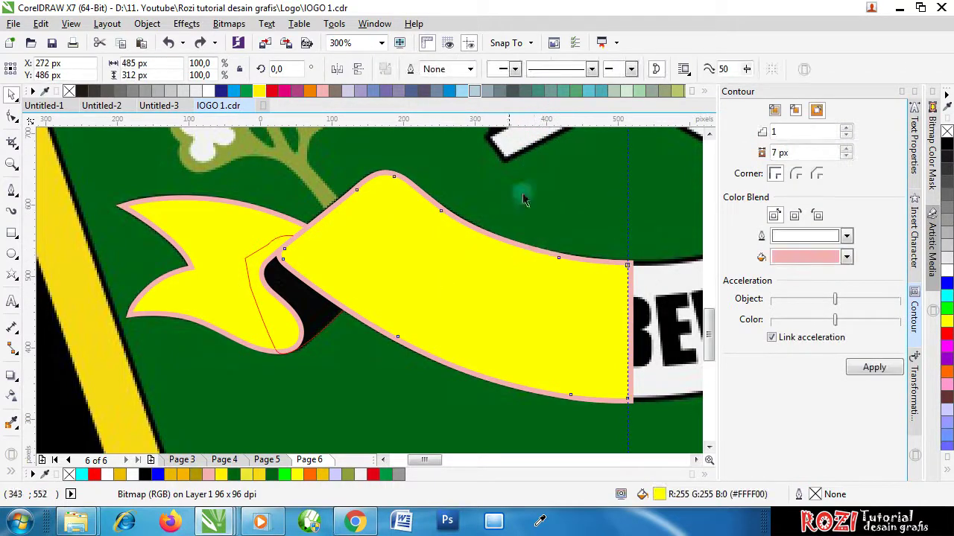
# Step: Duplicate the yellow central ribbon in place and subtract the copy from the red fold outline
pyautogui.click(480, 255)
pyautogui.click(505, 236)
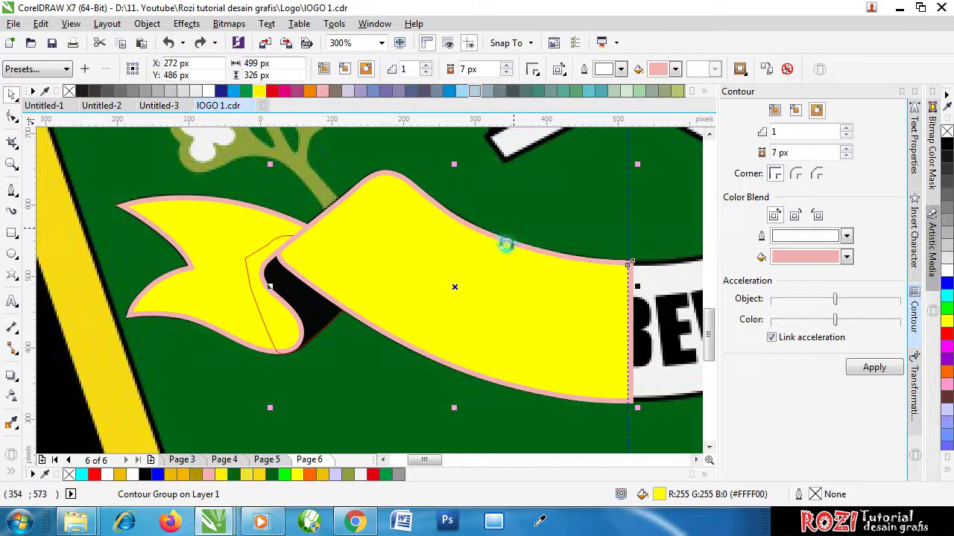
pyautogui.click(787, 69)
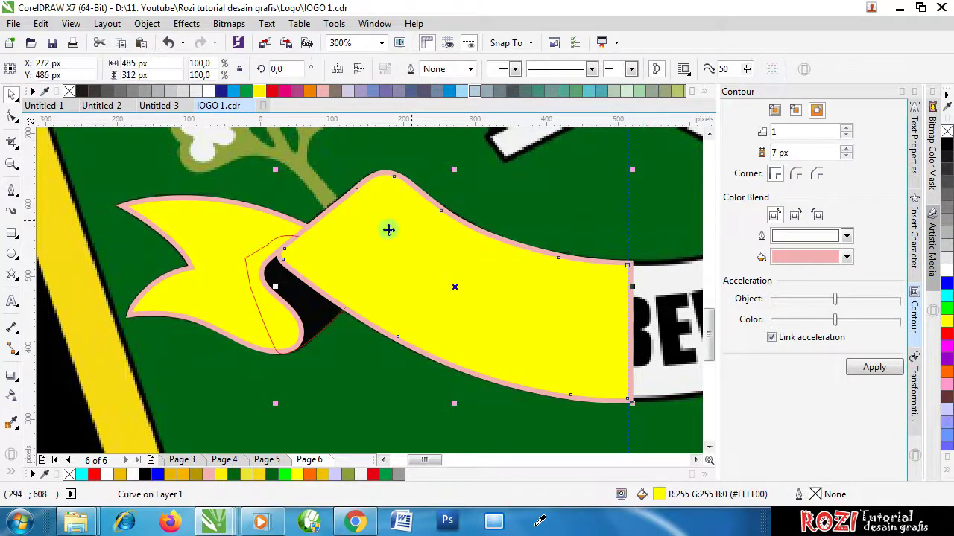
pyautogui.click(274, 262)
pyautogui.keyDown('shift'); pyautogui.click(280, 264); pyautogui.keyUp('shift')
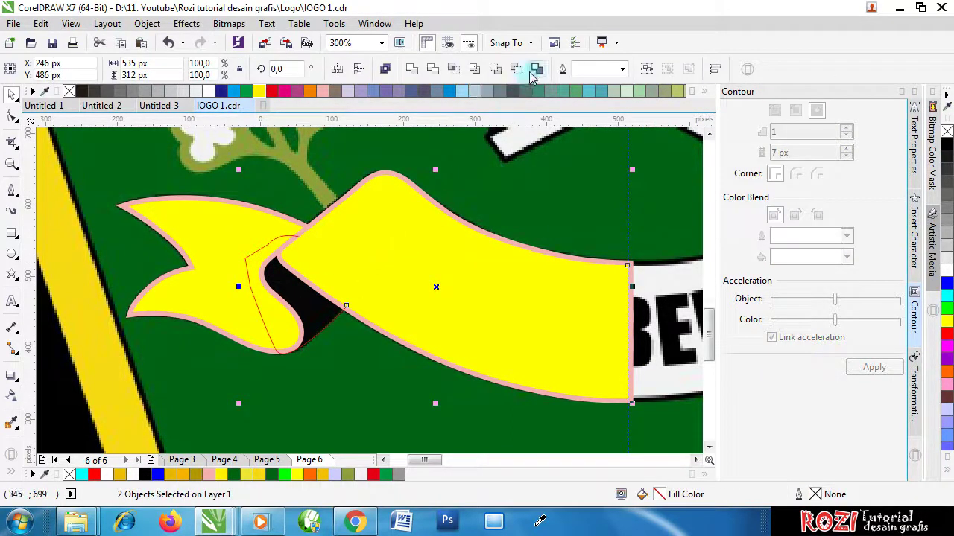
pyautogui.click(293, 257)
pyautogui.scroll(2, 236, 313)
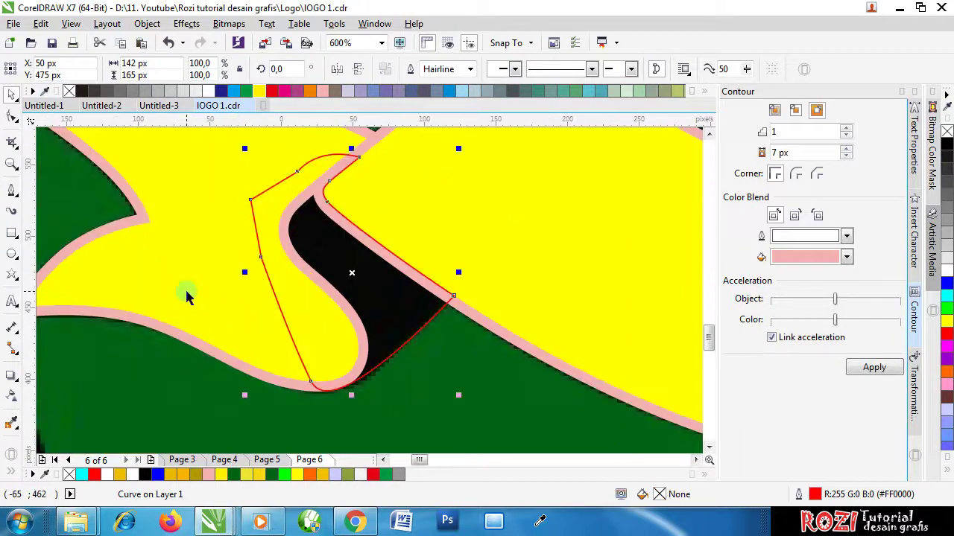
# Step: Duplicate the yellow tail piece in place to use as a cutting shape
pyautogui.click(206, 299)
pyautogui.click(185, 324)
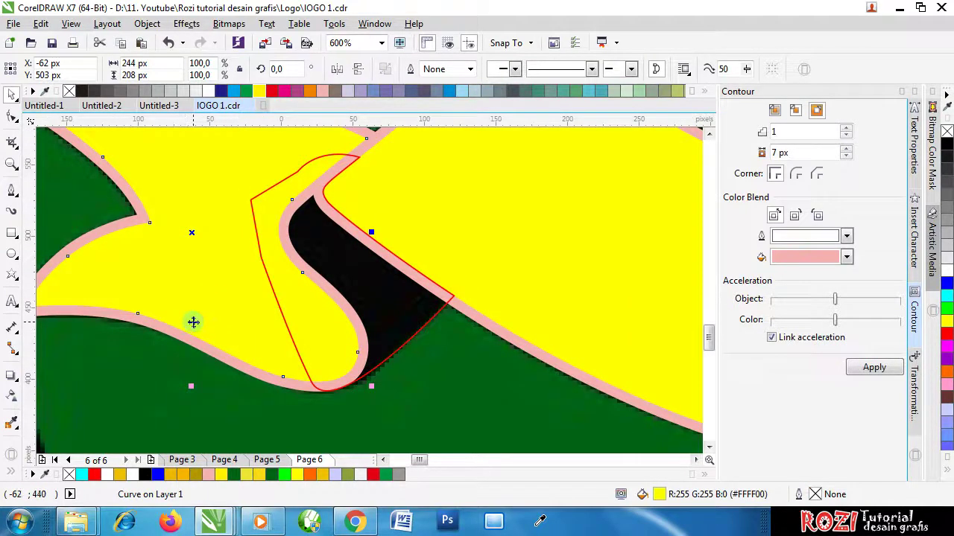
pyautogui.rightClick(181, 331)
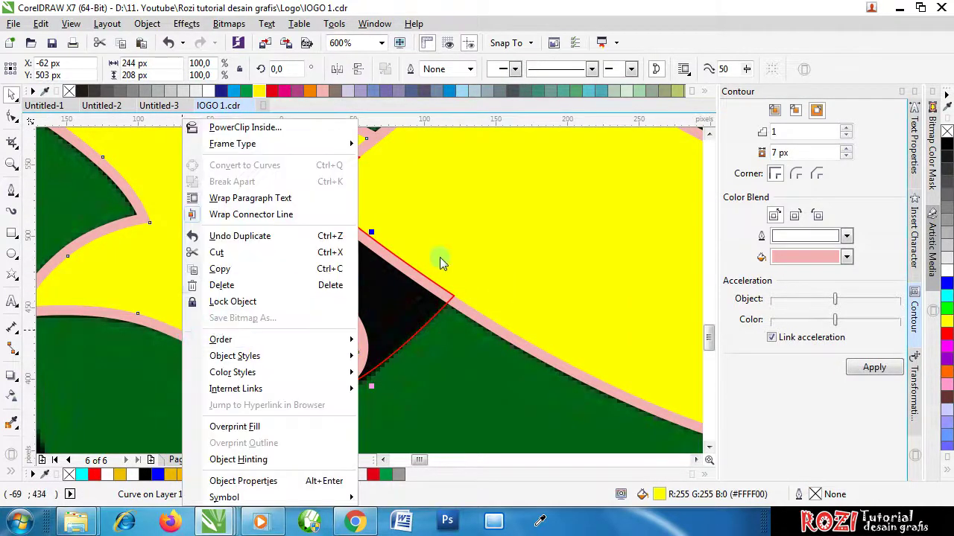
pyautogui.click(165, 324)
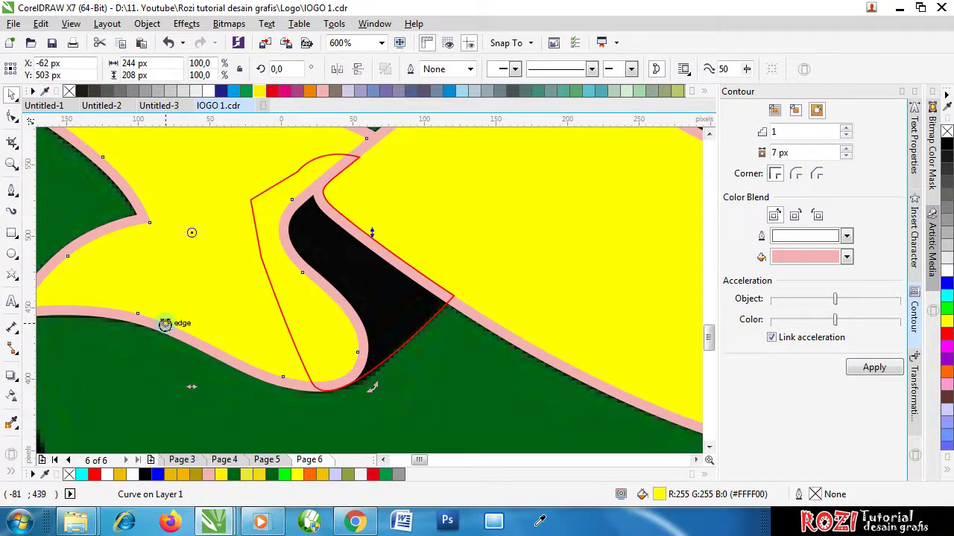
pyautogui.rightClick(165, 326)
pyautogui.press('Escape')
pyautogui.scroll(-2, 128, 283)
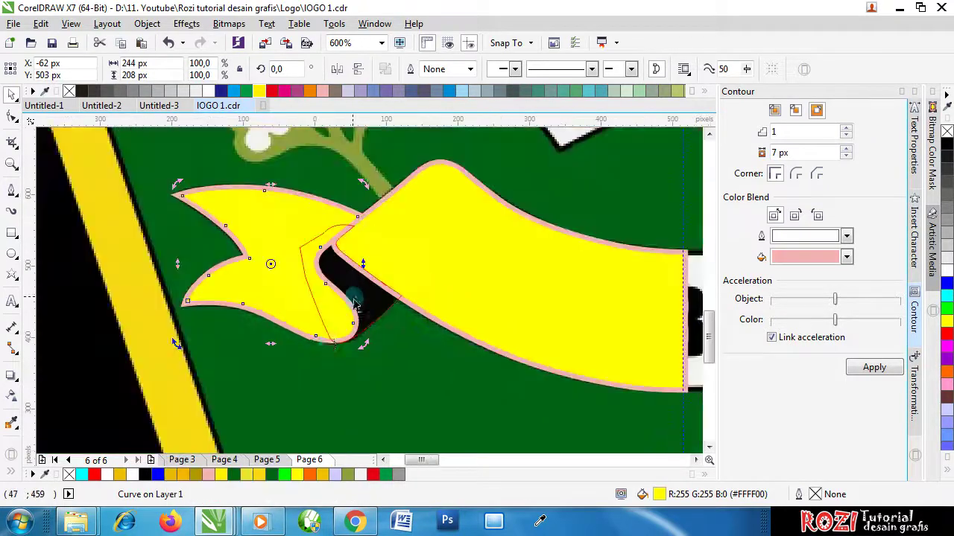
pyautogui.click(290, 311)
pyautogui.click(228, 317)
pyautogui.hotkey('ctrl', 'z')
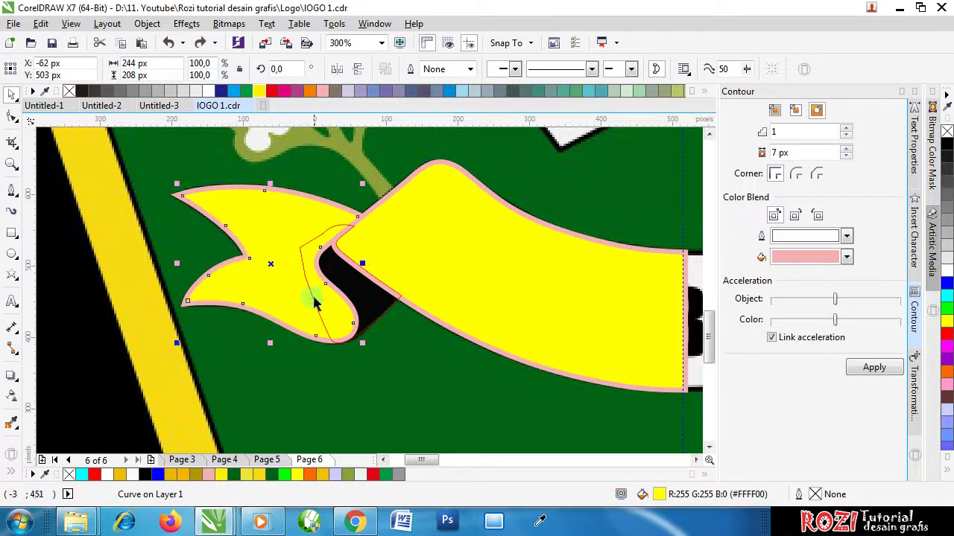
# Step: Subtract the duplicated tail from the red fold outline so the fold follows the tail's inner edge
pyautogui.scroll(2, 322, 221)
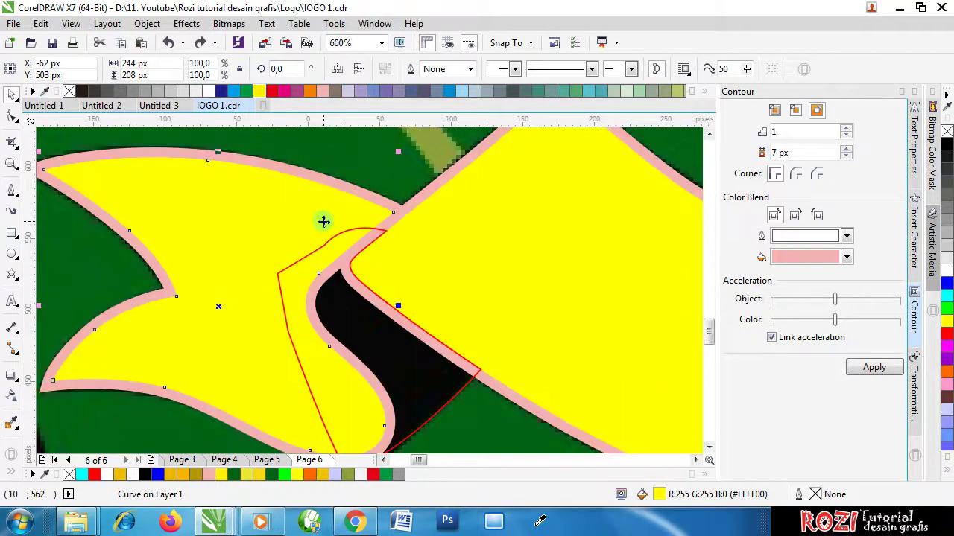
pyautogui.click(340, 242)
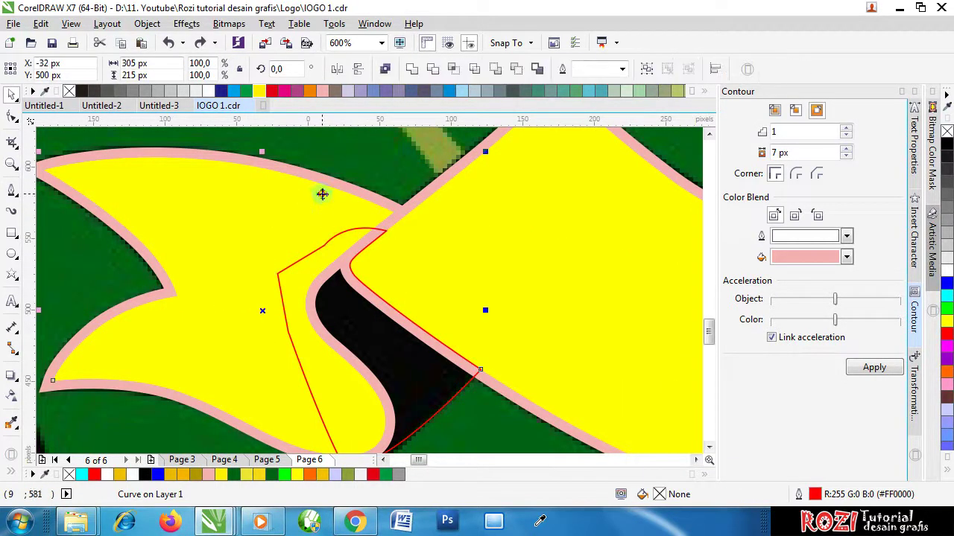
pyautogui.keyDown('shift'); pyautogui.click(319, 191); pyautogui.keyUp('shift')
pyautogui.click(347, 238)
pyautogui.scroll(-2, 350, 246)
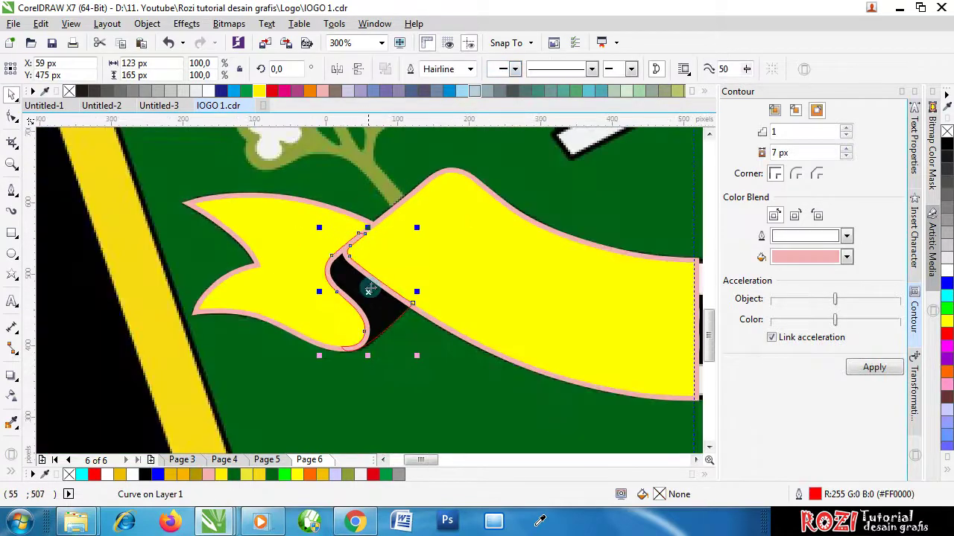
# Step: Fill the trimmed fold shape with black and remove its red outline
pyautogui.click(386, 321)
pyautogui.click(386, 321)
pyautogui.scroll(2, 382, 313)
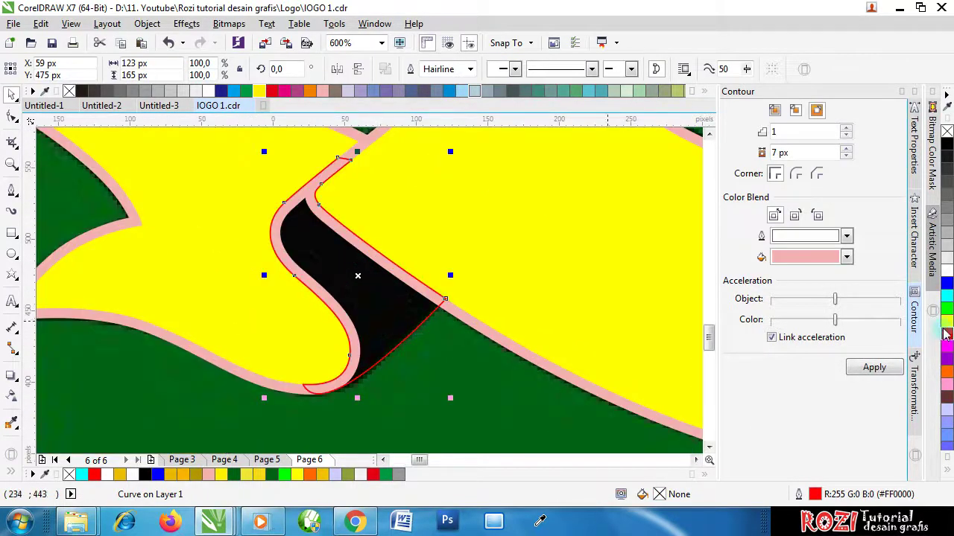
pyautogui.click(945, 143)
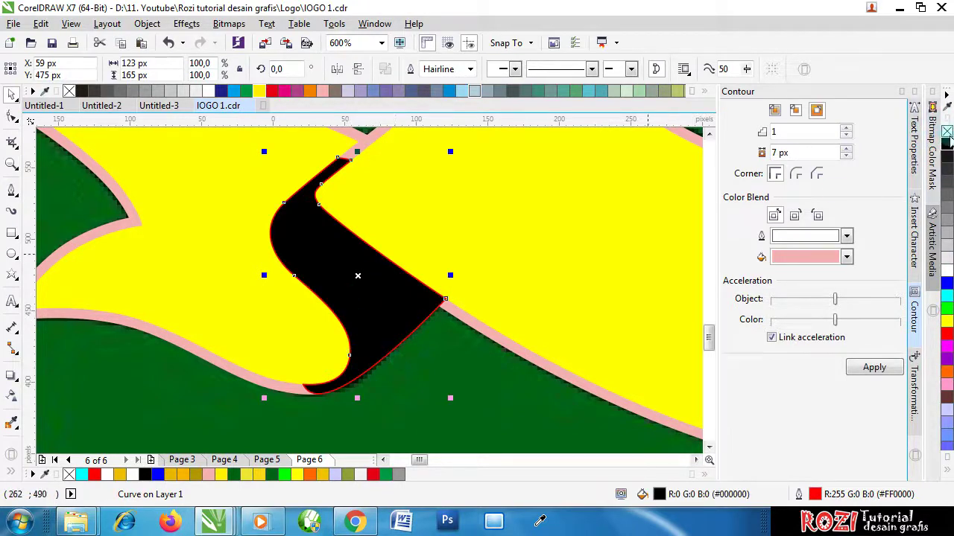
pyautogui.rightClick(947, 132)
# Step: Fill the central ribbon with white and break its pink contour apart into a separate curve
pyautogui.click(458, 310)
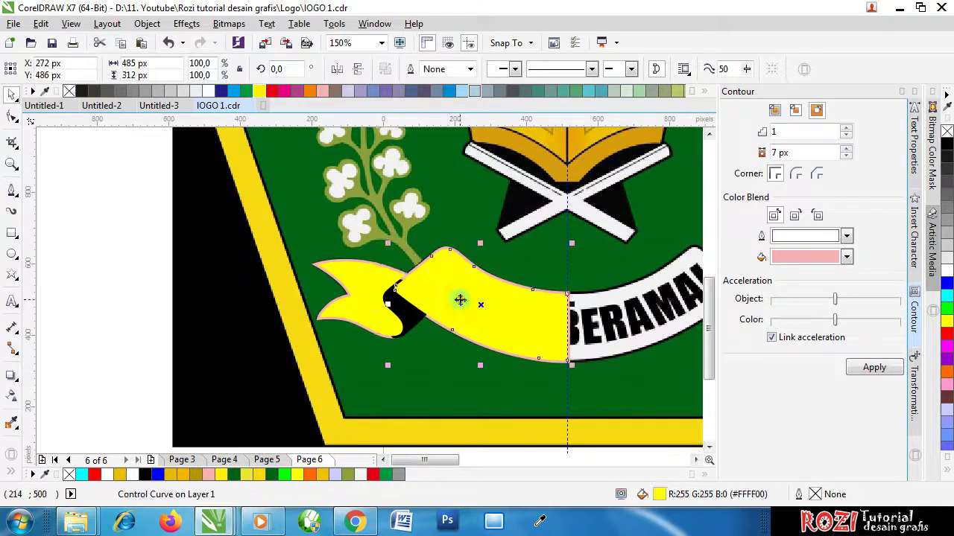
pyautogui.click(946, 274)
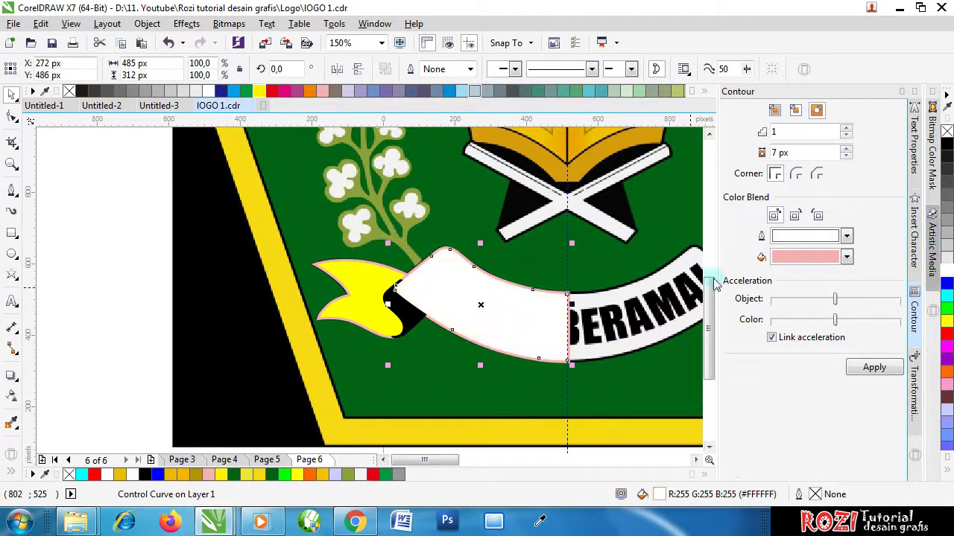
pyautogui.scroll(3, 470, 281)
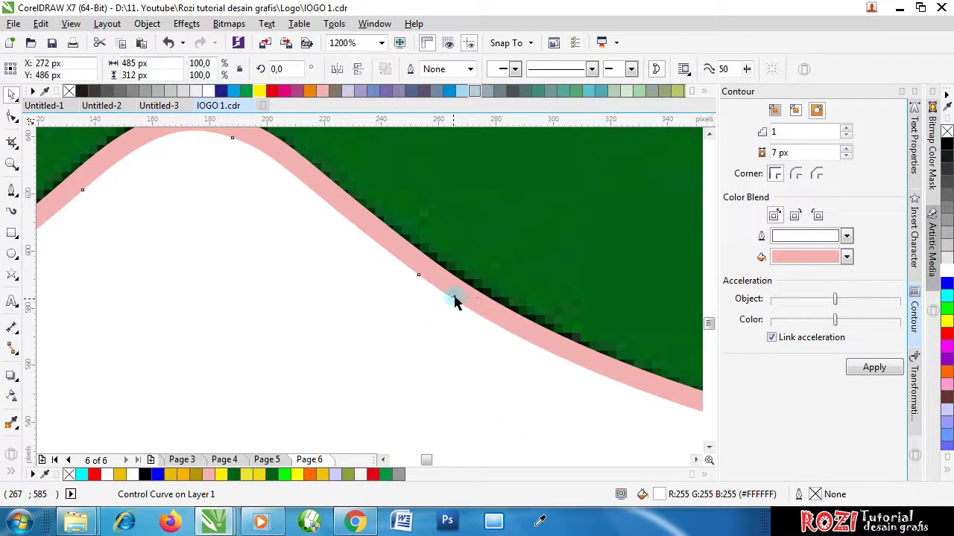
pyautogui.rightClick(455, 299)
pyautogui.click(488, 321)
pyautogui.scroll(-1, 457, 275)
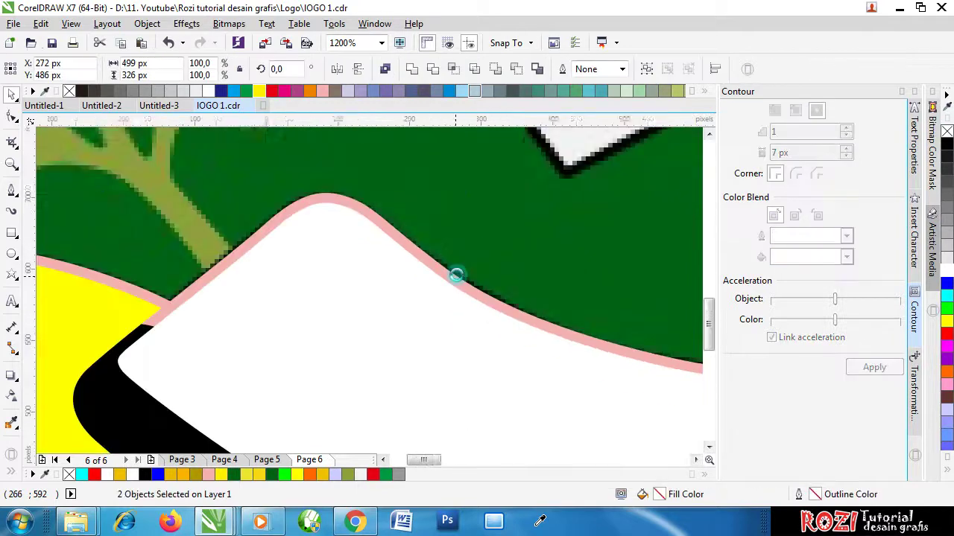
pyautogui.scroll(-2, 457, 275)
# Step: Fill the central ribbon's separated contour with black and the yellow tail piece with white
pyautogui.click(479, 278)
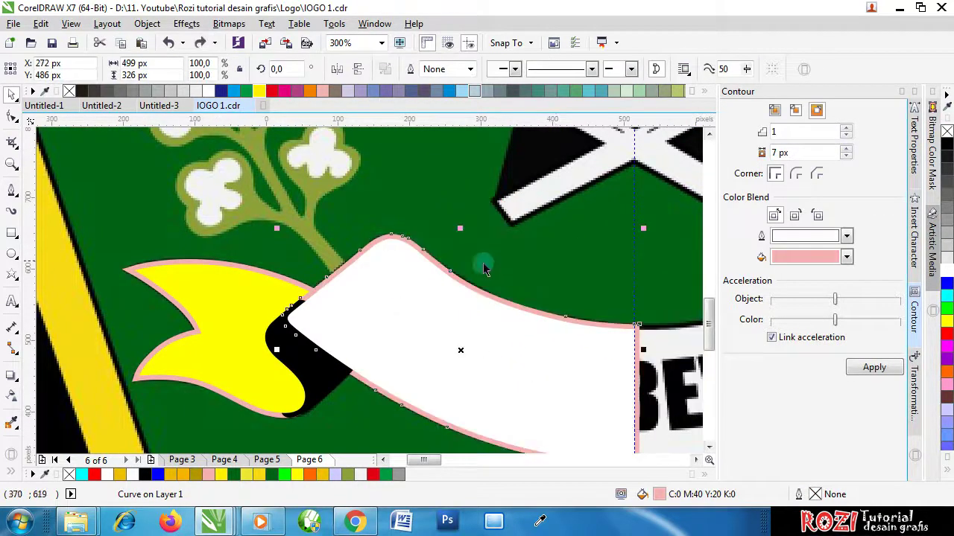
pyautogui.scroll(1, 452, 271)
pyautogui.click(946, 148)
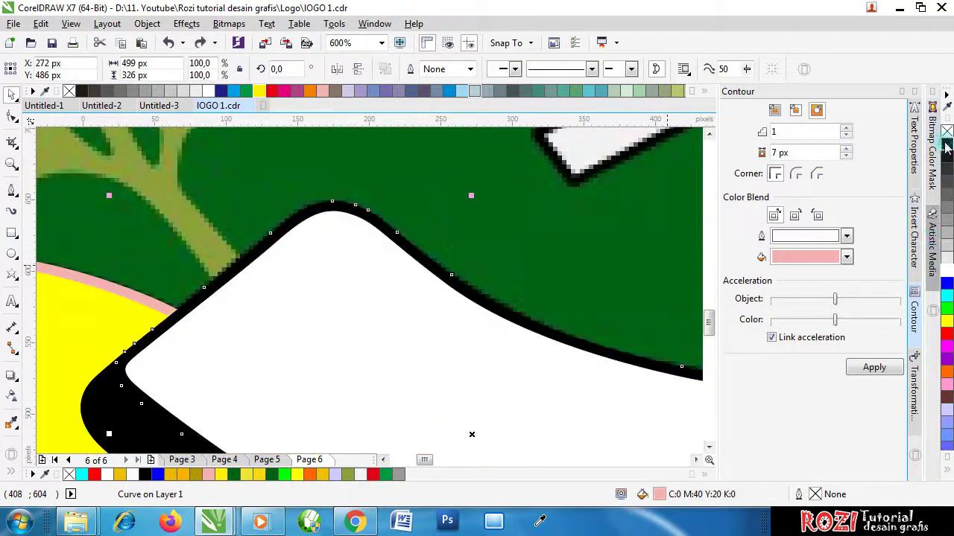
pyautogui.scroll(-2, 357, 295)
pyautogui.scroll(1, 353, 292)
pyautogui.click(353, 286)
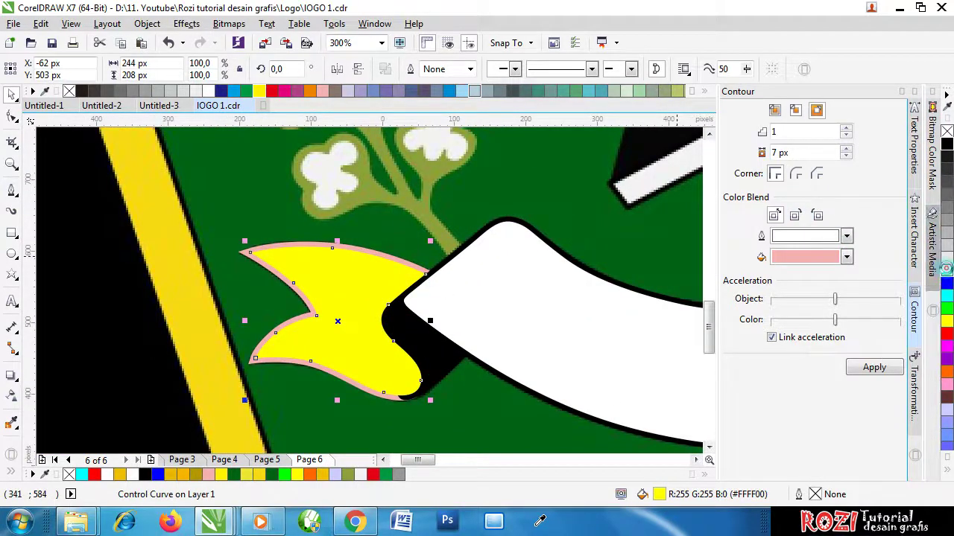
pyautogui.click(946, 272)
# Step: Check the hex code of the lightest colour in the WARNA table of the reference image
pyautogui.scroll(-5, 377, 296)
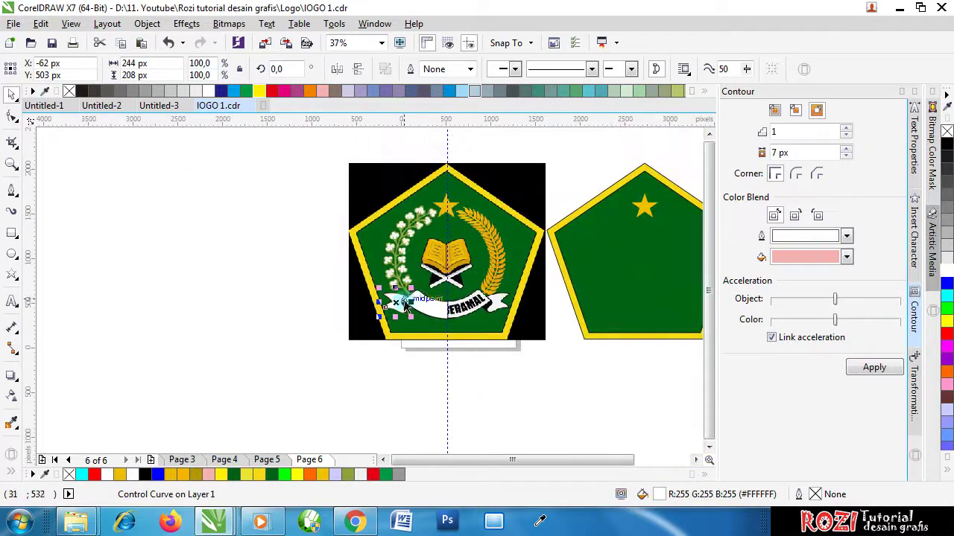
pyautogui.scroll(3, 418, 306)
pyautogui.scroll(-5, 425, 330)
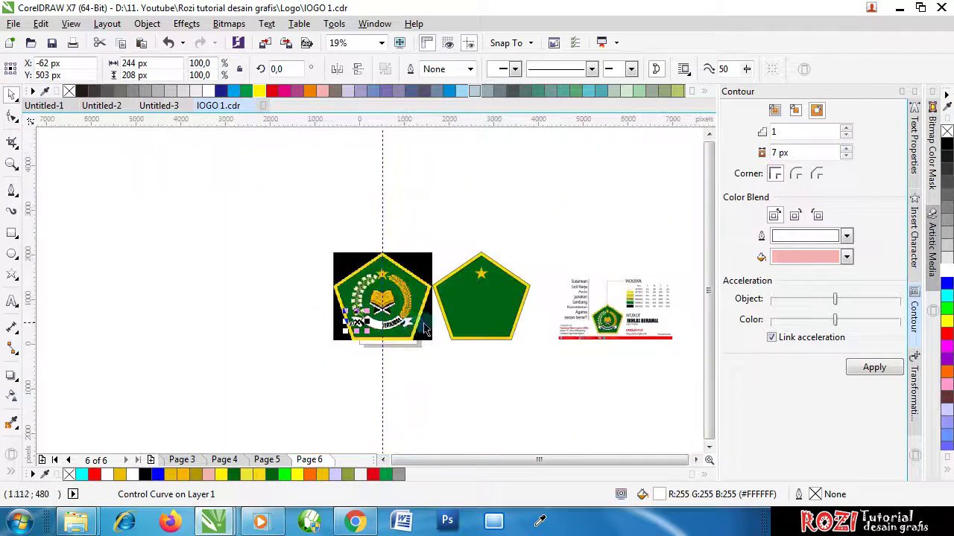
pyautogui.scroll(2, 622, 313)
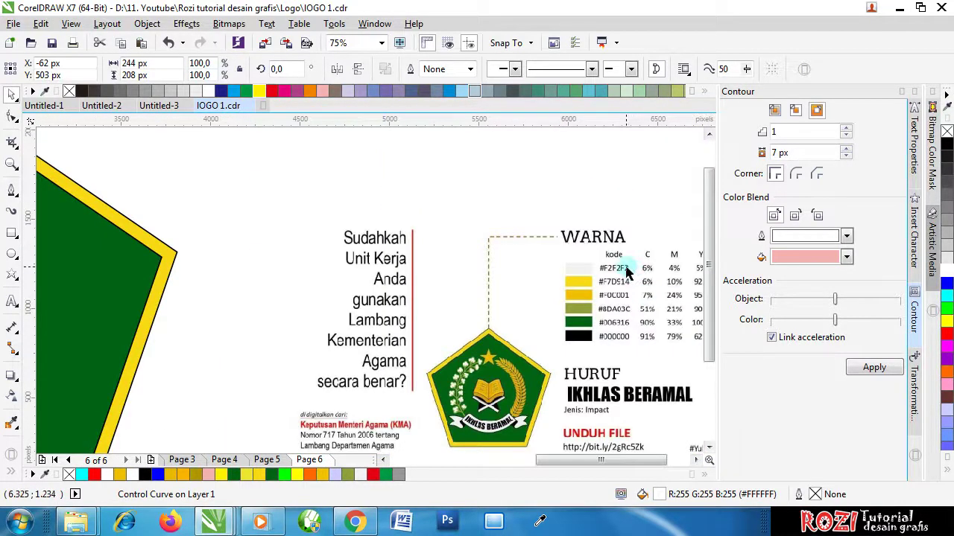
pyautogui.scroll(2, 626, 273)
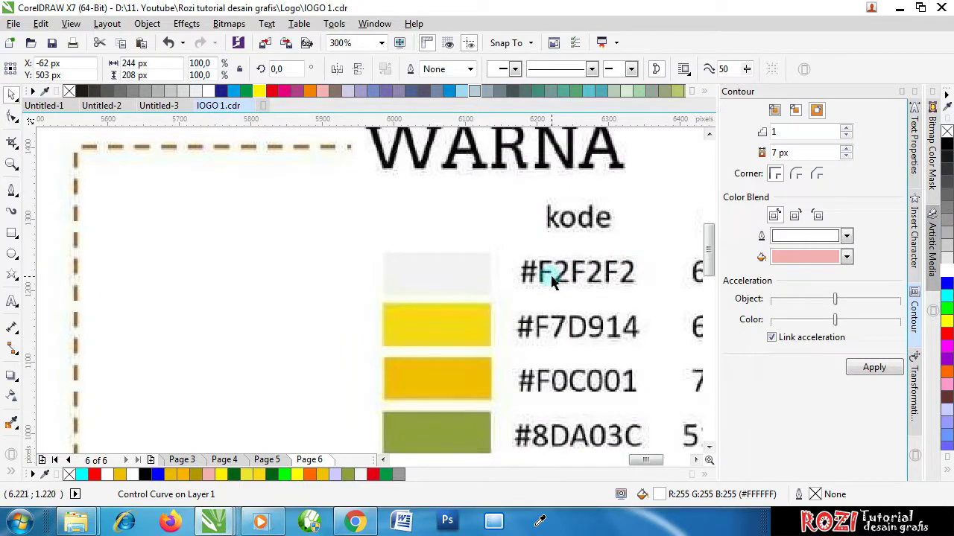
pyautogui.scroll(-5, 456, 295)
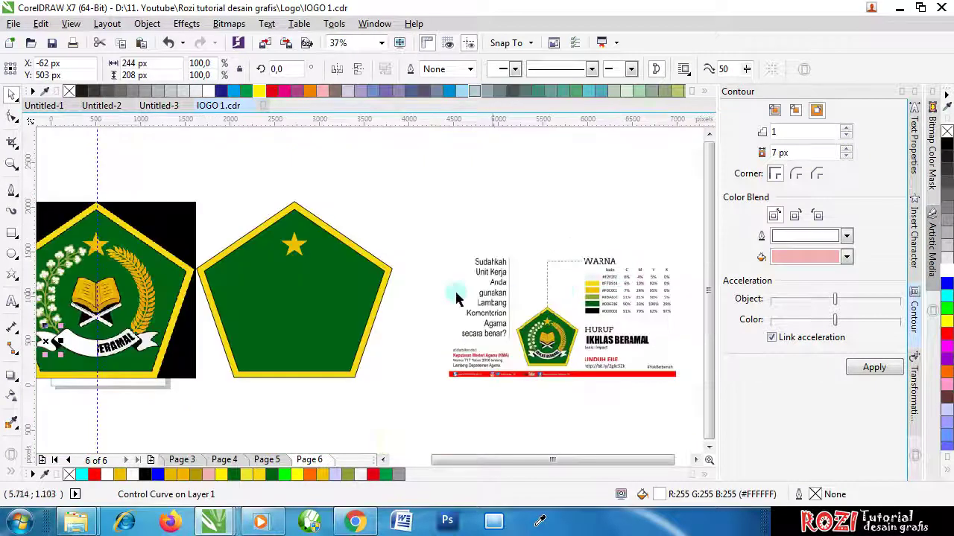
pyautogui.scroll(3, 224, 306)
pyautogui.scroll(-1, 234, 306)
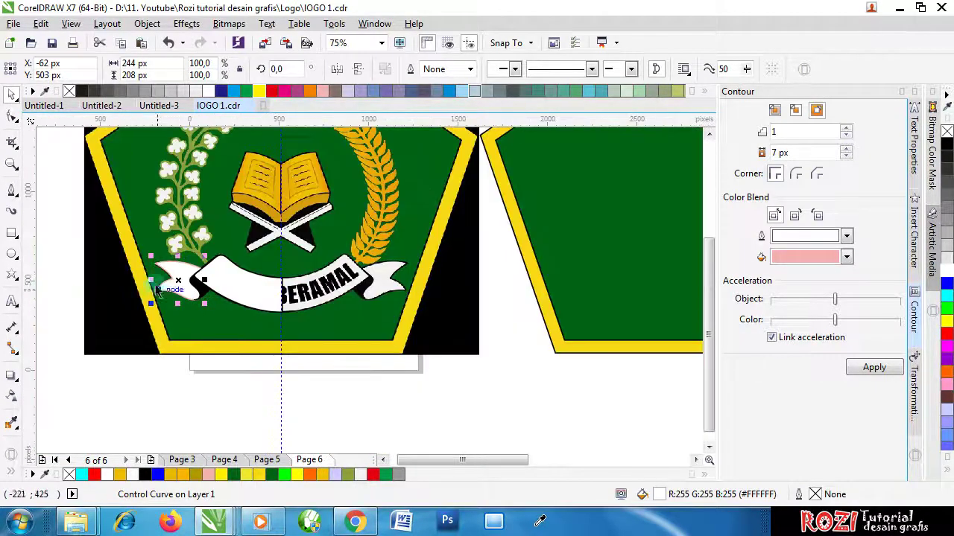
# Step: Set the tail piece's fill colour to hex #F2F2F2
pyautogui.scroll(3, 200, 277)
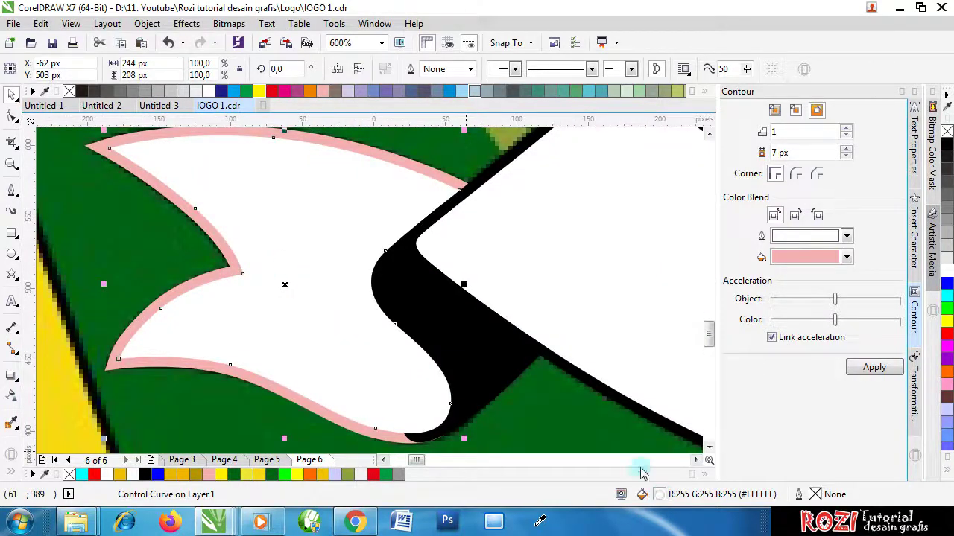
pyautogui.doubleClick(643, 494)
pyautogui.moveTo(298, 195); pyautogui.dragTo(812, 204)
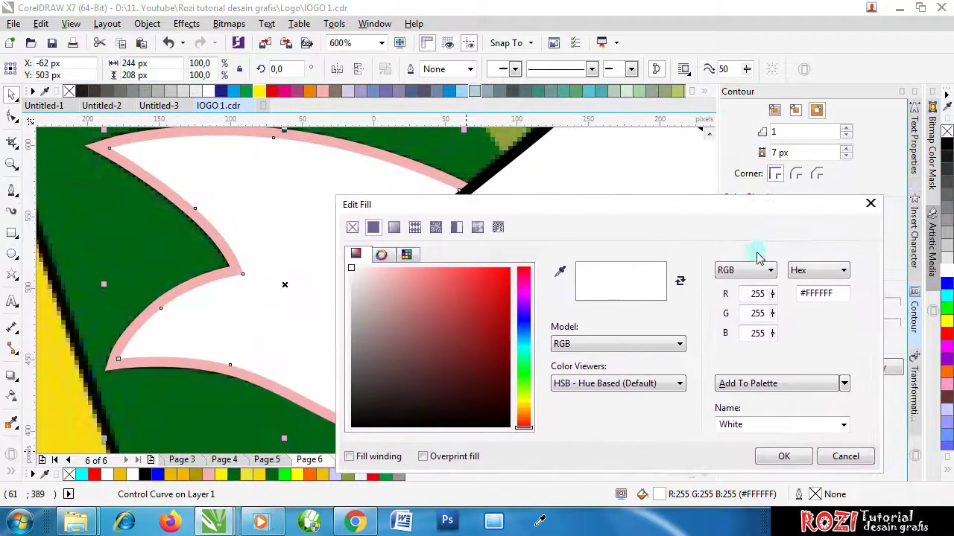
pyautogui.moveTo(809, 293); pyautogui.dragTo(869, 293)
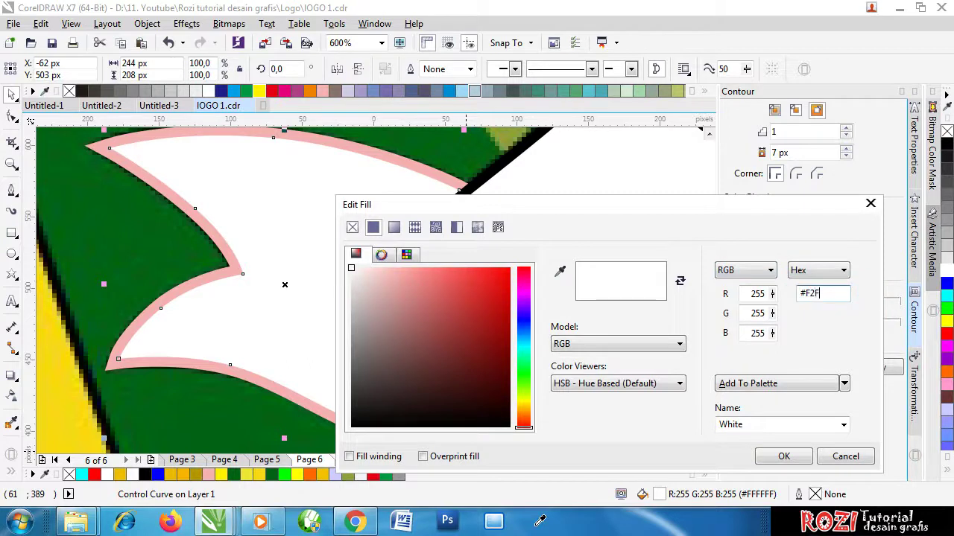
pyautogui.click(796, 462)
# Step: Set the central ribbon's fill colour to hex #F2F2F2 and deselect it
pyautogui.click(558, 296)
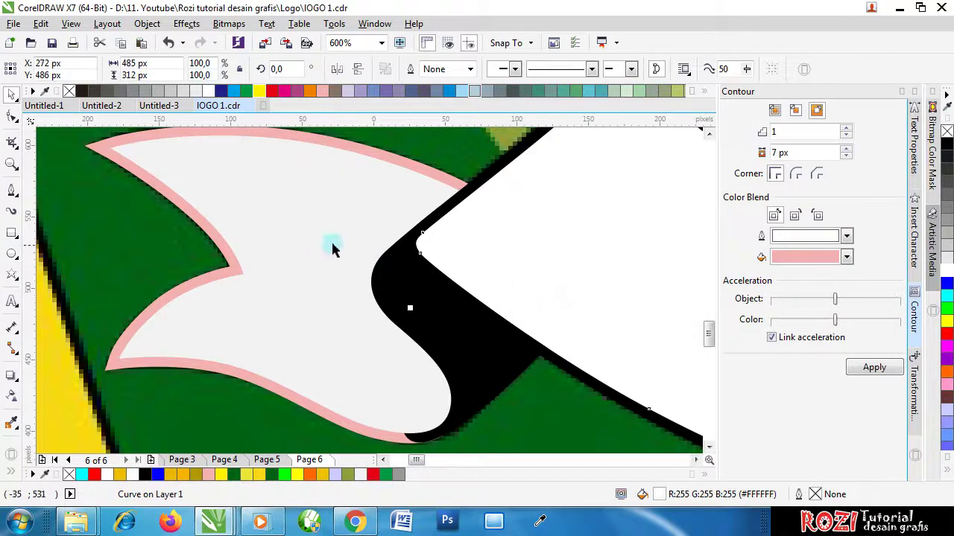
pyautogui.doubleClick(657, 494)
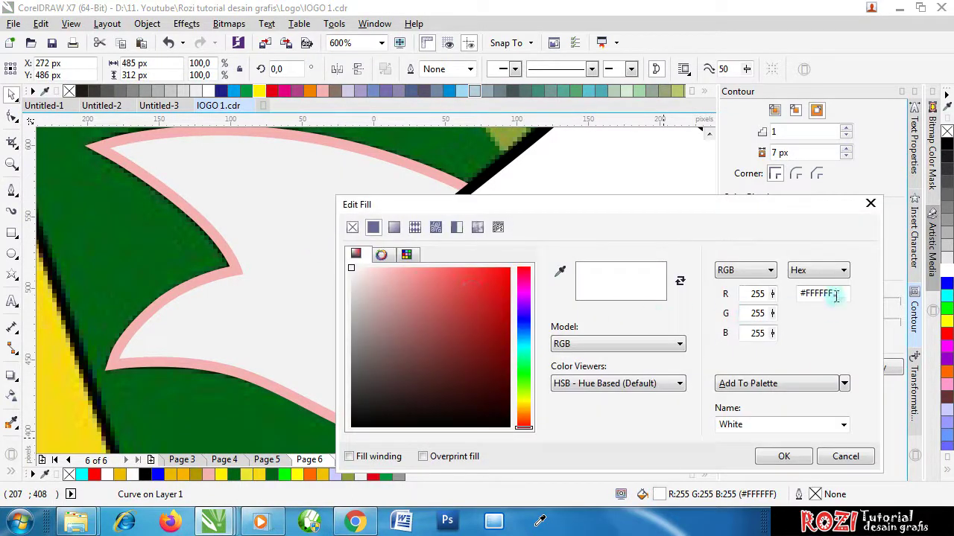
pyautogui.moveTo(836, 297); pyautogui.dragTo(811, 298)
pyautogui.write('2F2F2')
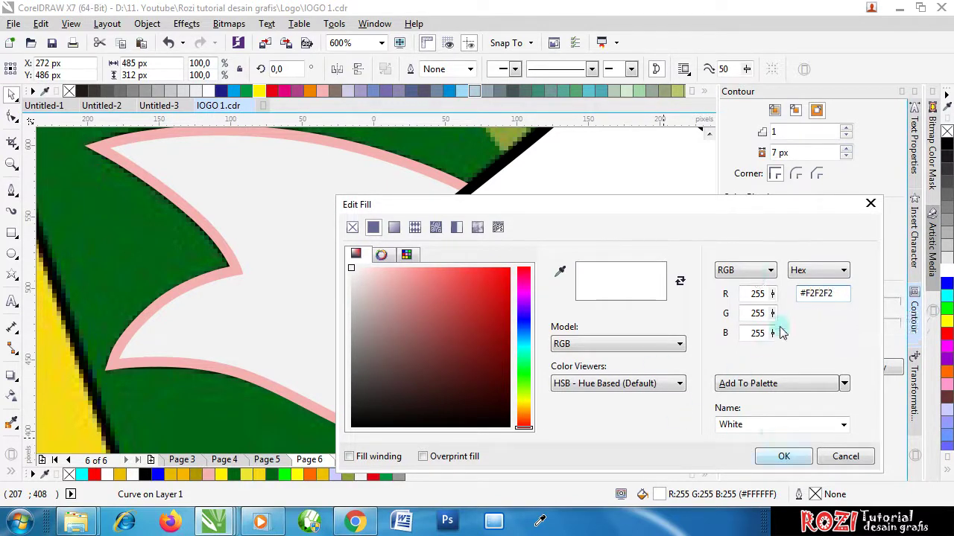
pyautogui.click(775, 456)
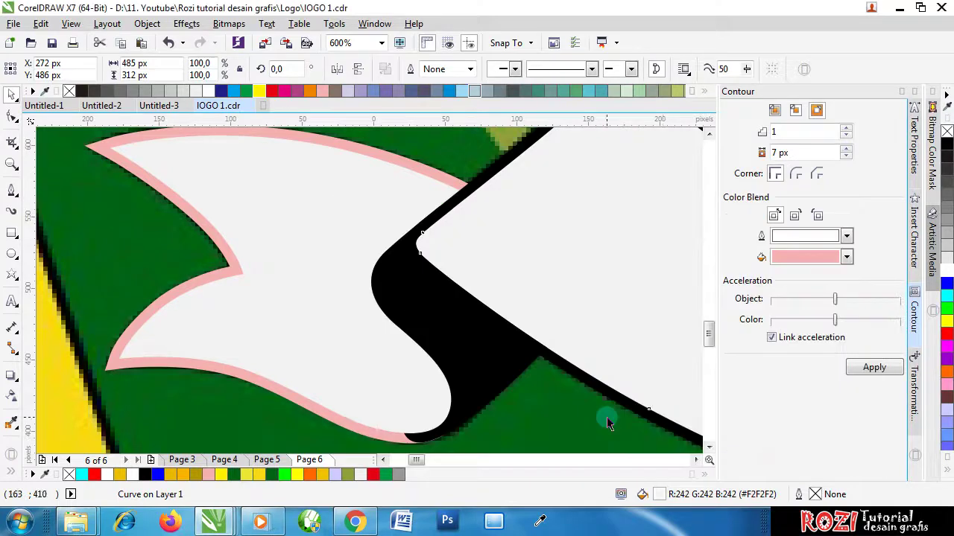
pyautogui.scroll(-4, 485, 340)
pyautogui.click(198, 324)
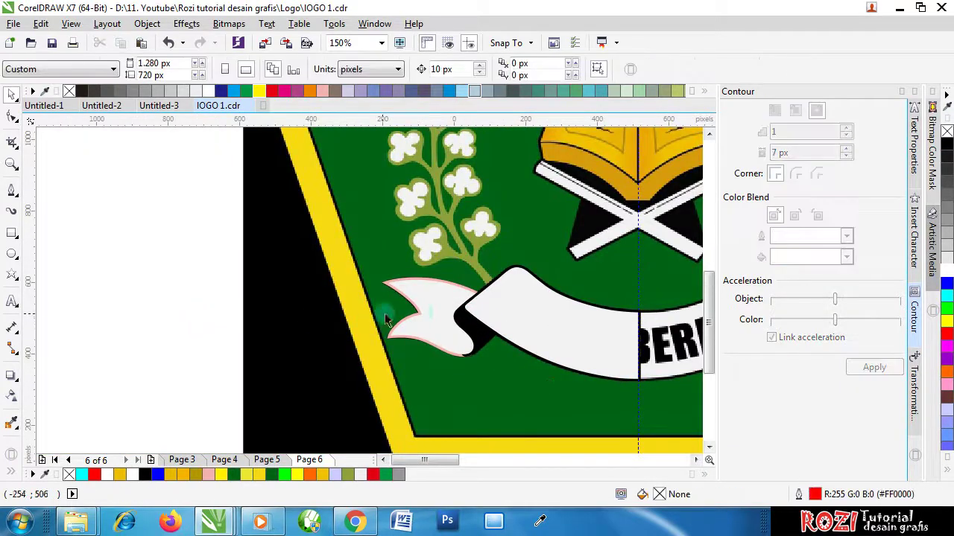
pyautogui.scroll(2, 467, 296)
pyautogui.click(469, 292)
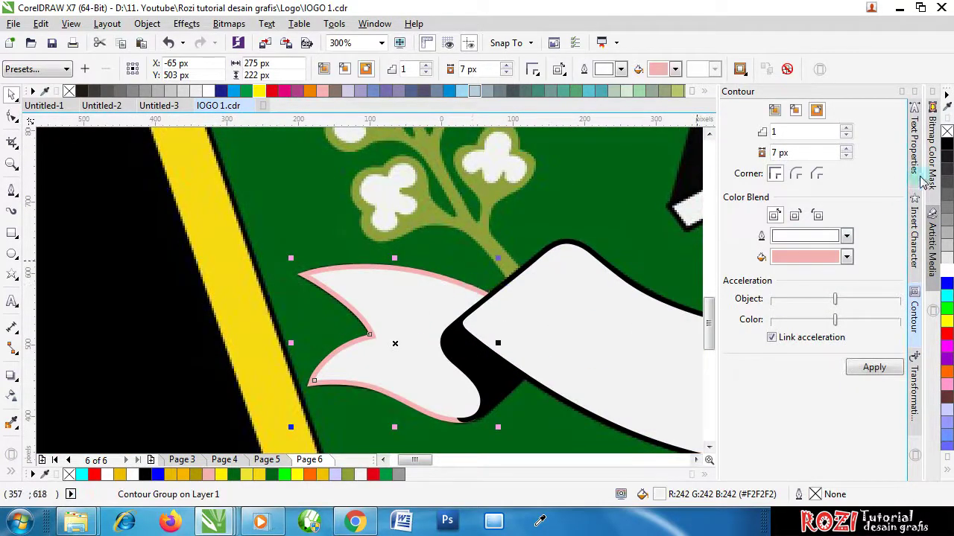
pyautogui.rightClick(436, 280)
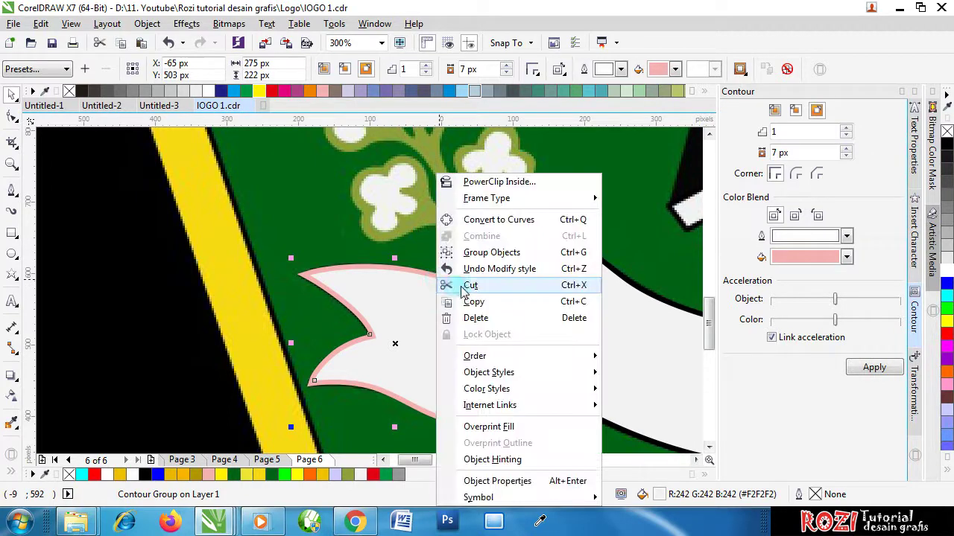
pyautogui.click(373, 250)
pyautogui.click(416, 277)
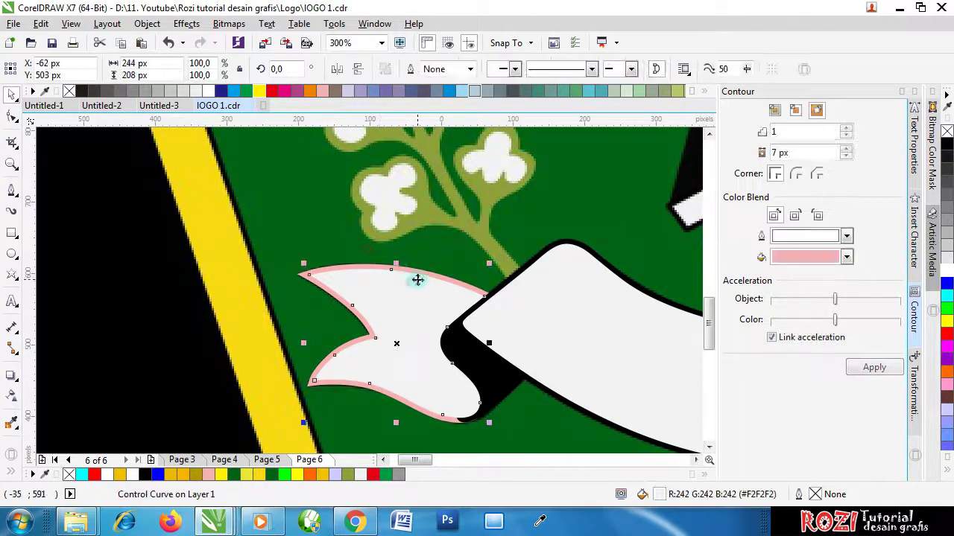
pyautogui.rightClick(415, 277)
pyautogui.click(401, 273)
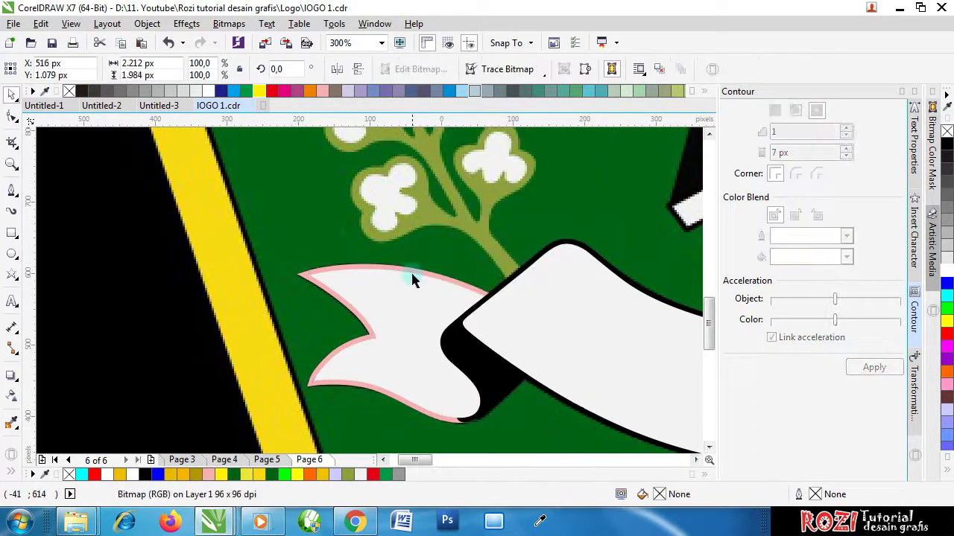
pyautogui.moveTo(411, 276); pyautogui.dragTo(424, 217)
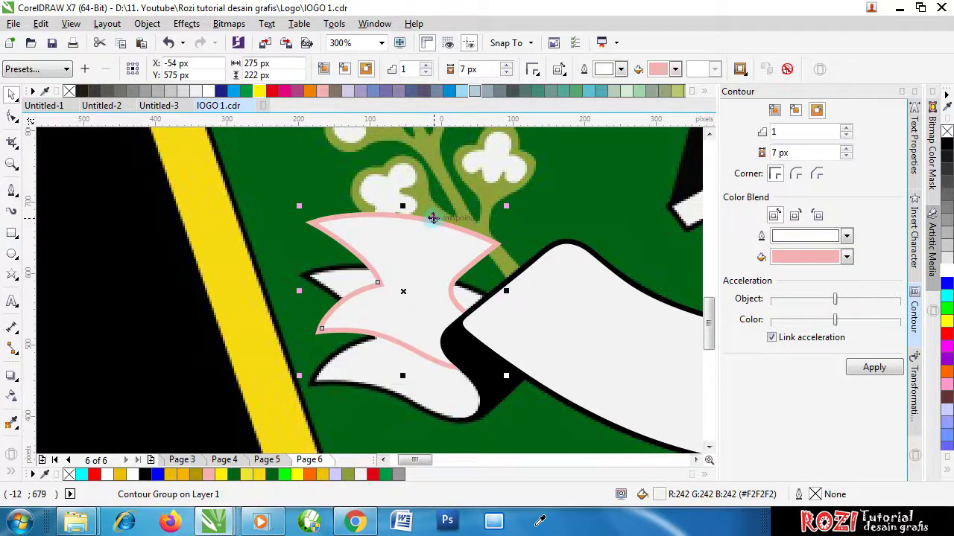
pyautogui.hotkey('ctrl', 'z')
pyautogui.rightClick(427, 279)
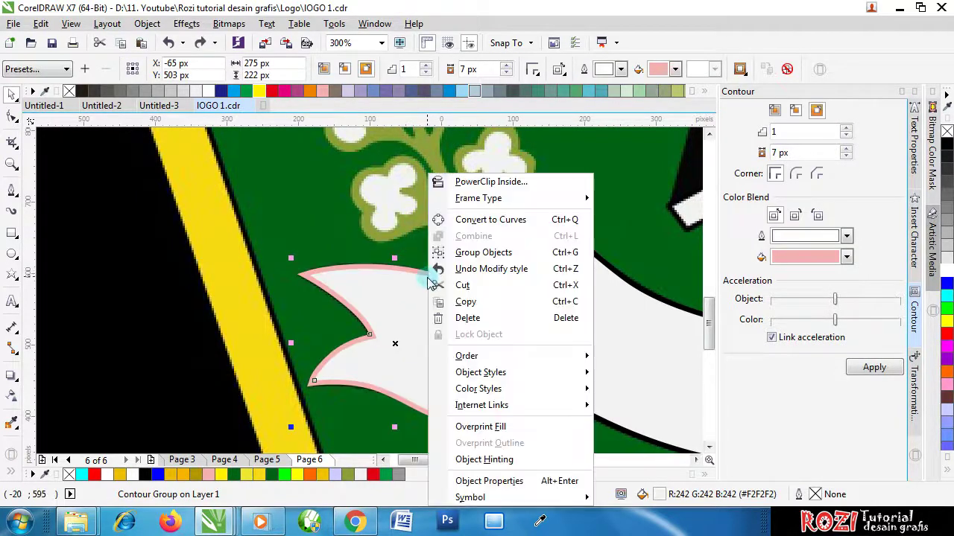
pyautogui.click(437, 269)
# Step: Break the tail piece's contour apart from its shape, fill the separated contour with black and deselect it
pyautogui.scroll(2, 438, 281)
pyautogui.scroll(1, 438, 282)
pyautogui.click(439, 273)
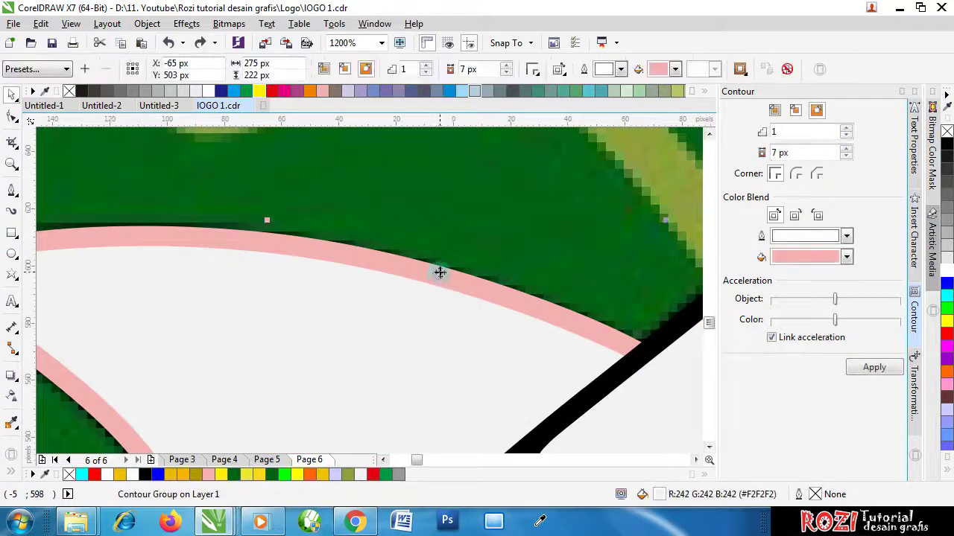
pyautogui.rightClick(438, 274)
pyautogui.click(468, 298)
pyautogui.click(449, 276)
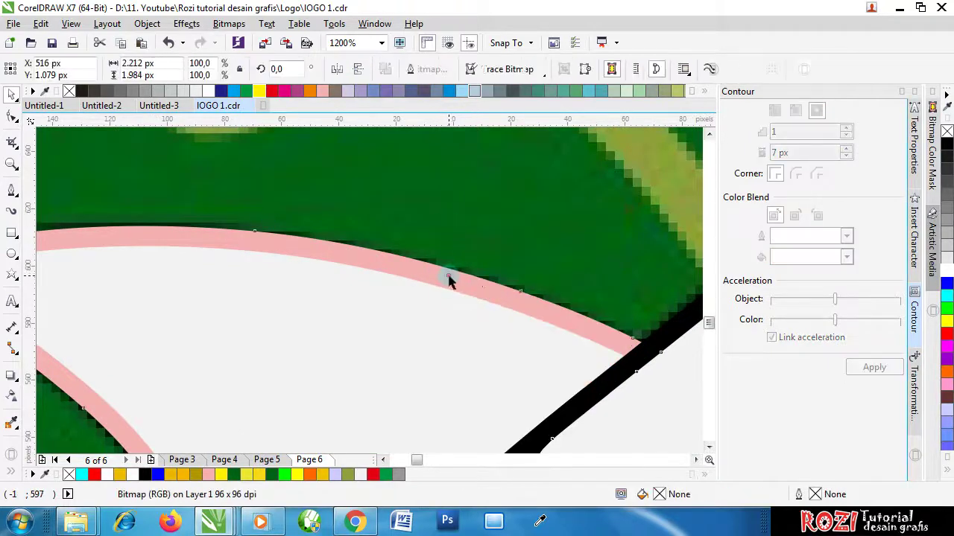
pyautogui.click(448, 275)
pyautogui.click(946, 145)
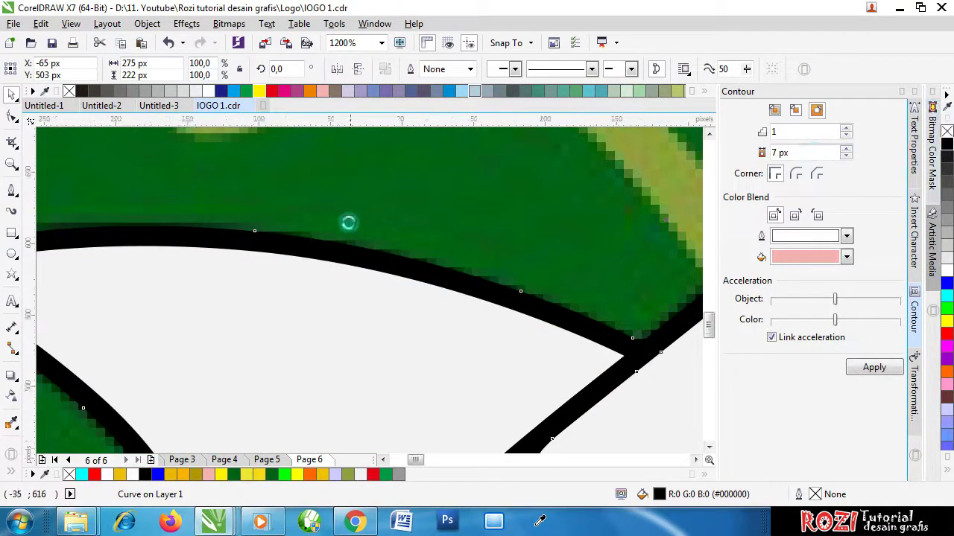
pyautogui.scroll(-3, 347, 223)
pyautogui.scroll(-1, 344, 243)
pyautogui.click(139, 249)
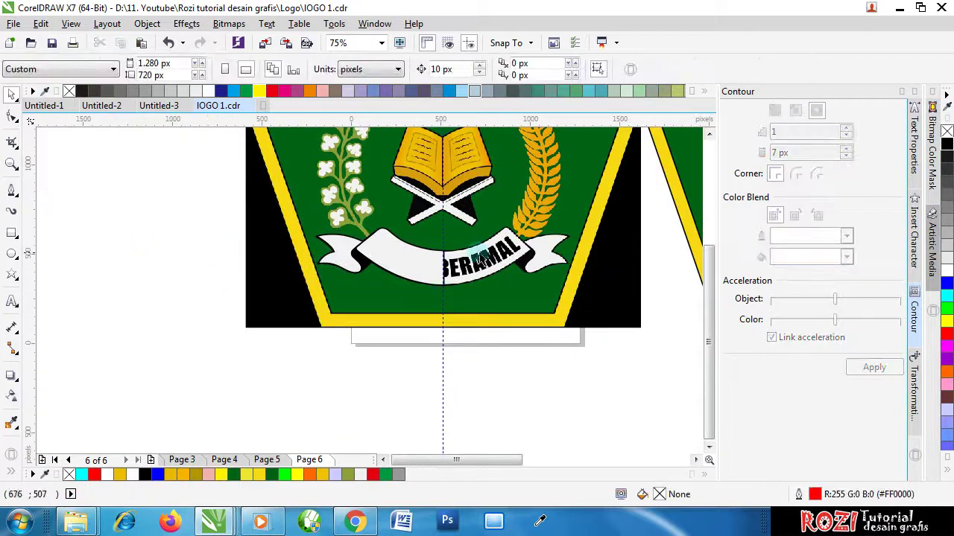
# Step: Select the central ribbon, tail and fold pieces of the traced ribbon half and group them
pyautogui.scroll(1, 501, 257)
pyautogui.scroll(1, 404, 280)
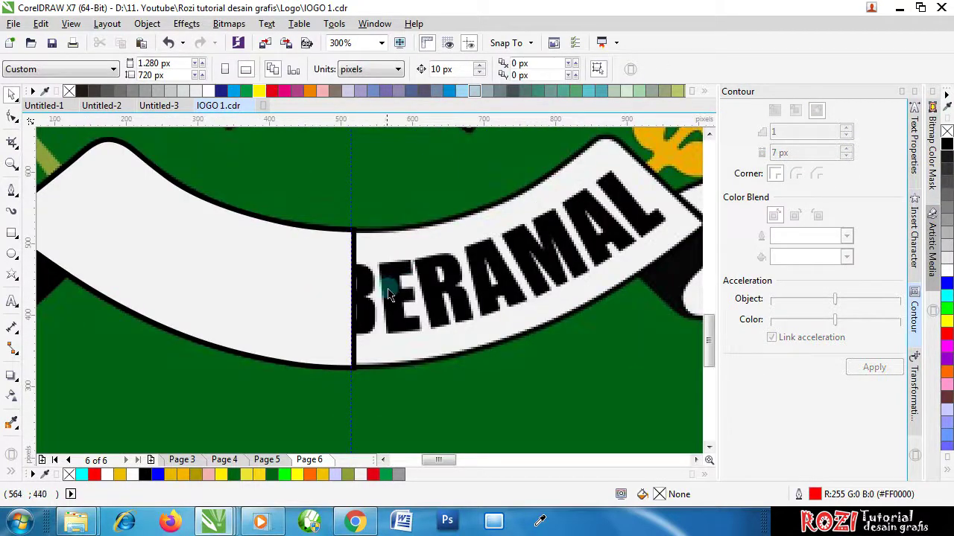
pyautogui.scroll(-2, 387, 293)
pyautogui.scroll(1, 382, 294)
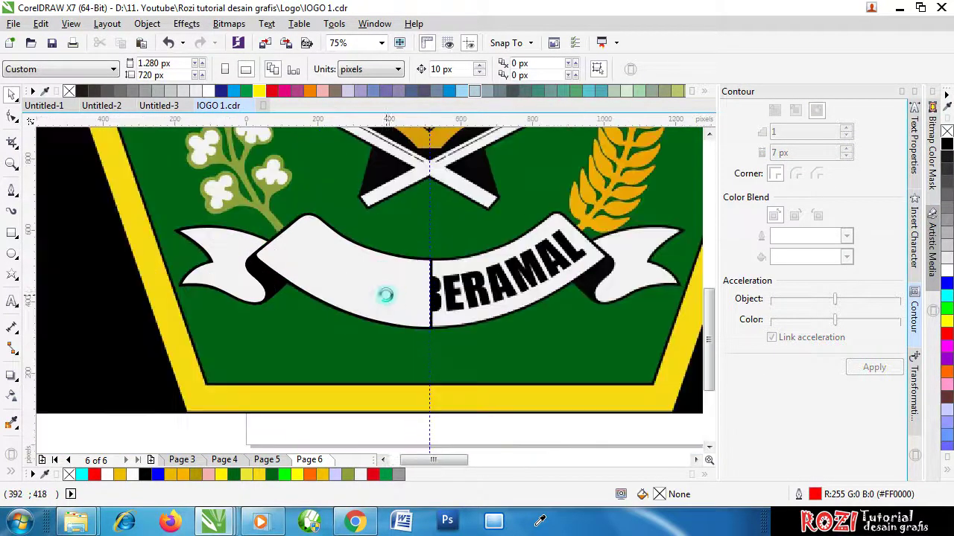
pyautogui.click(345, 283)
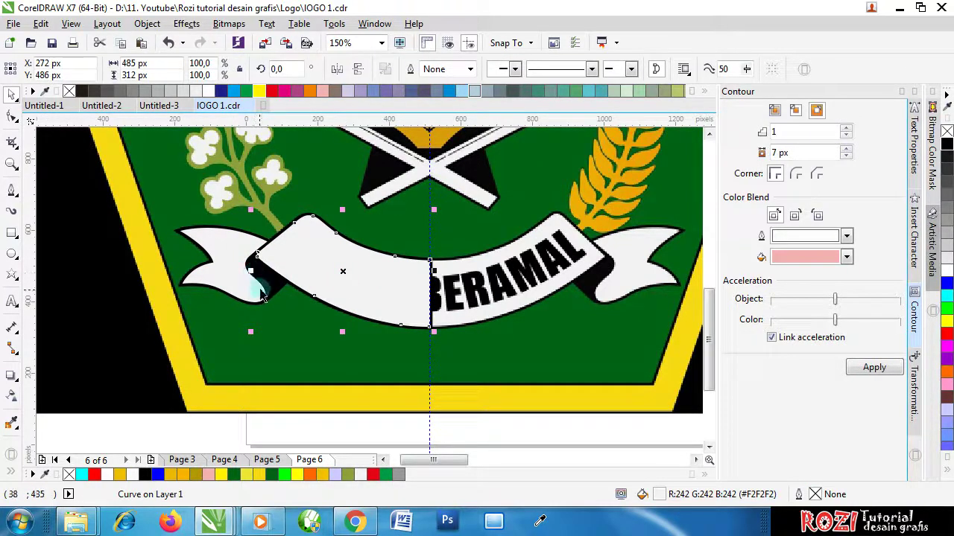
pyautogui.keyDown('shift'); pyautogui.click(224, 273); pyautogui.keyUp('shift')
pyautogui.keyDown('shift'); pyautogui.click(223, 282); pyautogui.keyUp('shift')
pyautogui.moveTo(223, 282); pyautogui.dragTo(275, 217)
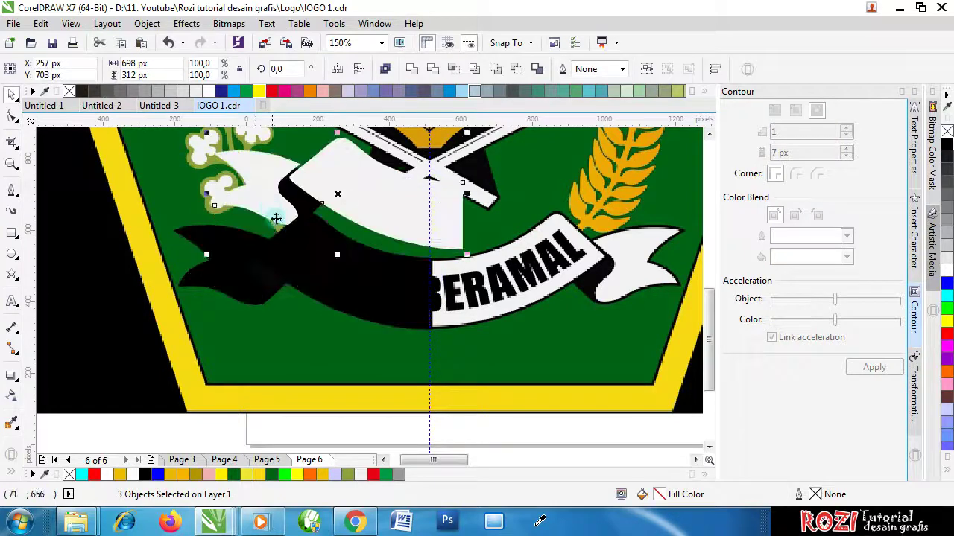
pyautogui.hotkey('ctrl', 'z')
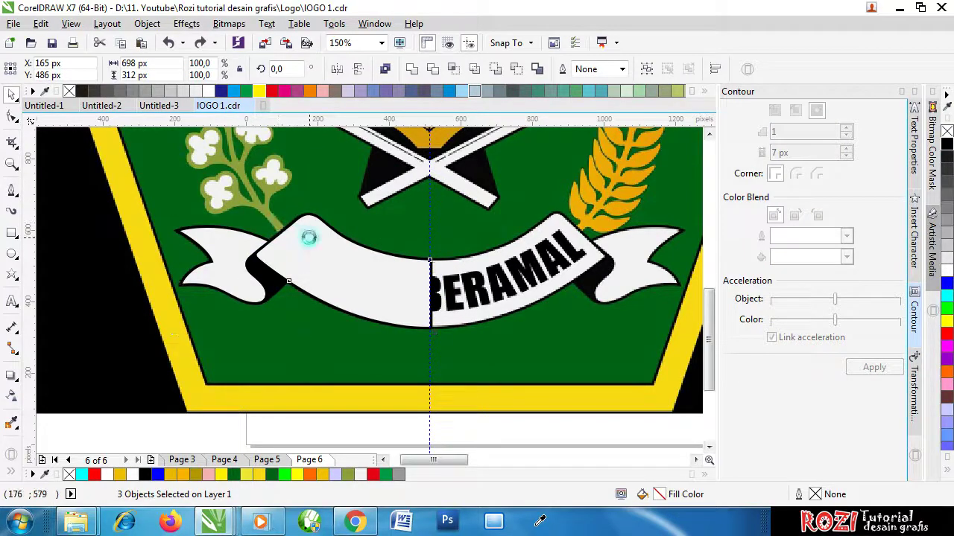
pyautogui.hotkey('ctrl', 'g')
# Step: Try a mirrored copy of the grouped ribbon half across the centre guide, and undo it
pyautogui.moveTo(174, 270); pyautogui.dragTo(617, 264)
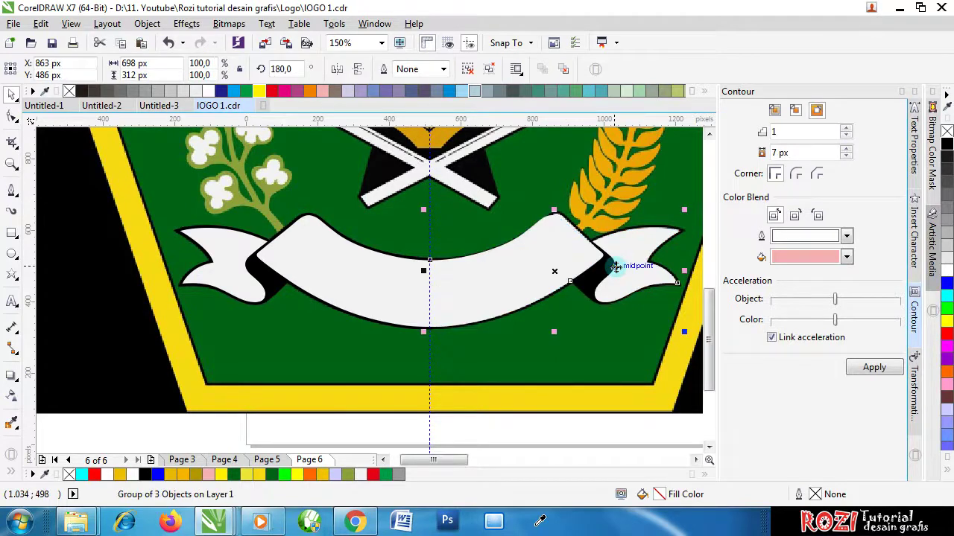
pyautogui.keyDown('shift'); pyautogui.click(336, 274); pyautogui.keyUp('shift')
pyautogui.moveTo(459, 273); pyautogui.dragTo(464, 333)
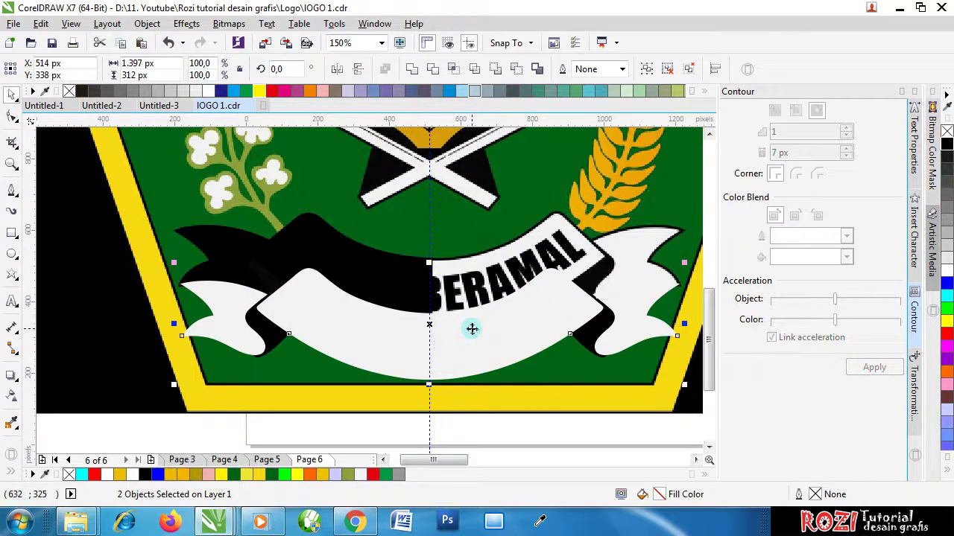
pyautogui.hotkey('ctrl', 'z')
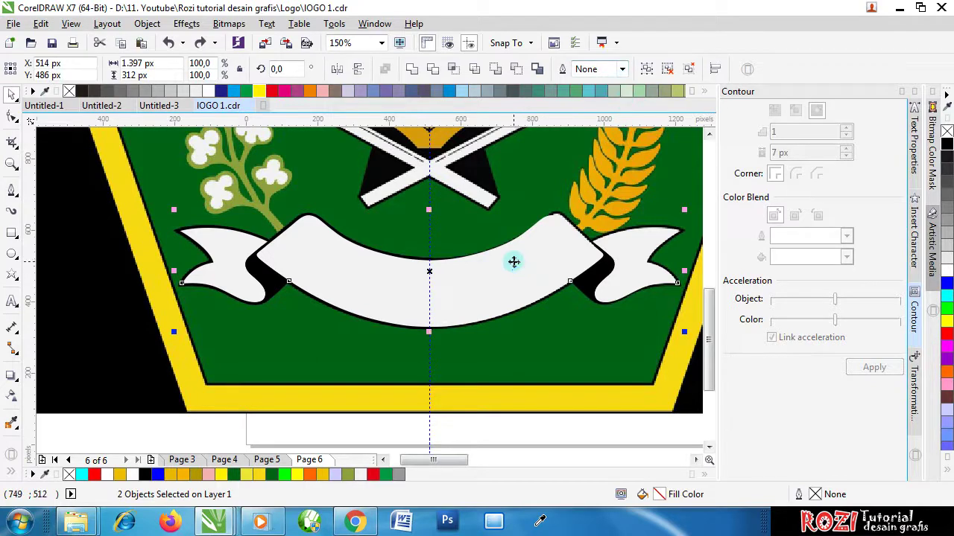
pyautogui.moveTo(513, 261); pyautogui.dragTo(522, 298)
pyautogui.click(515, 298)
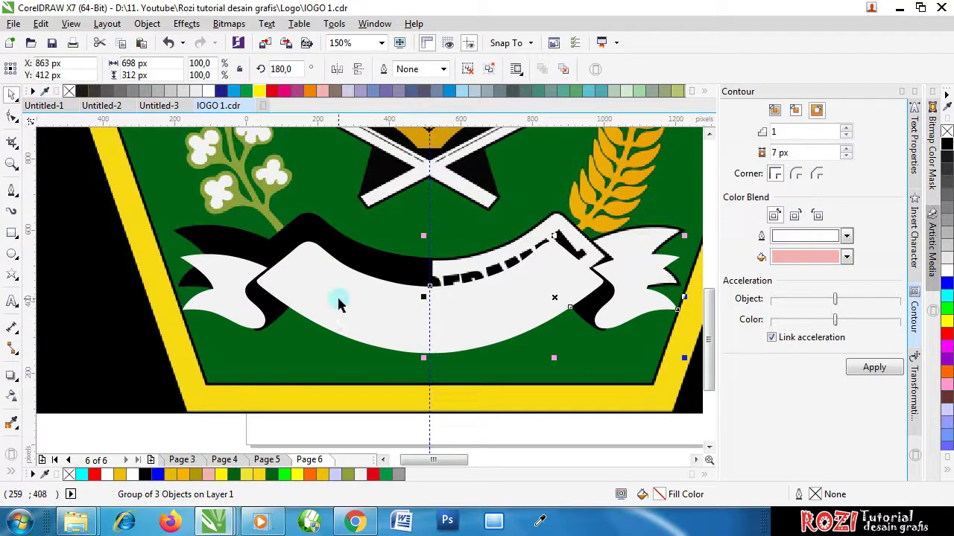
pyautogui.hotkey('ctrl', 'z')
pyautogui.hotkey('ctrl', 'z')
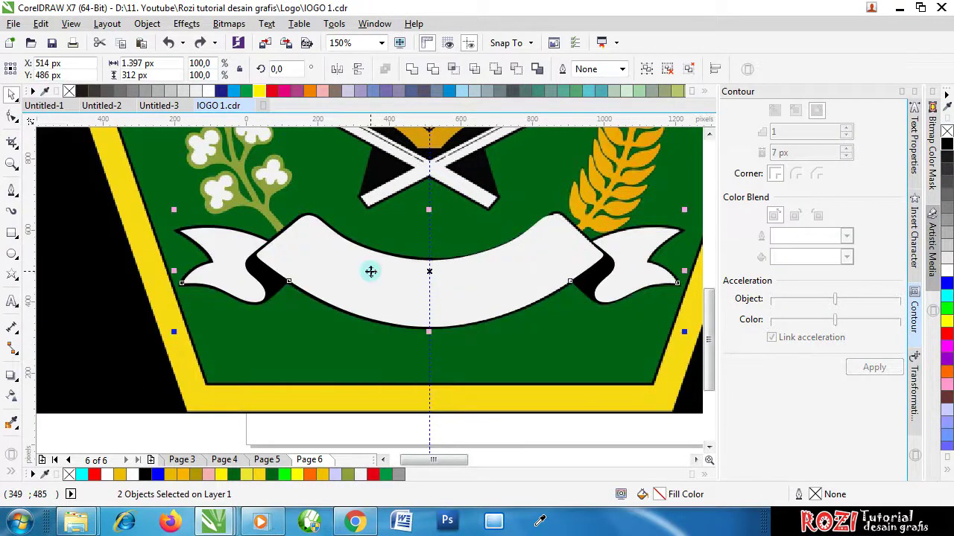
pyautogui.hotkey('ctrl', 'z')
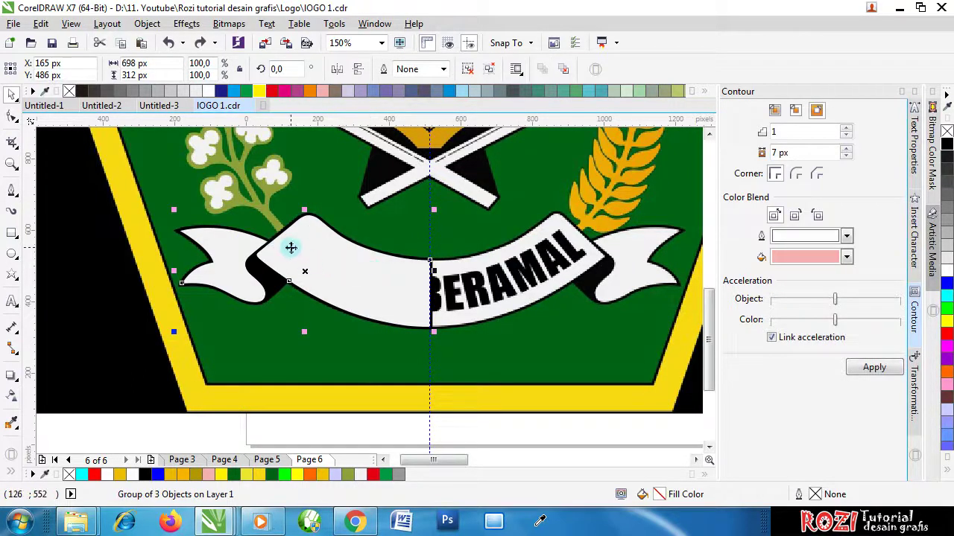
# Step: Shift the ribbon group and the central black contour apart to check the layers, and undo both moves
pyautogui.moveTo(290, 247); pyautogui.dragTo(284, 314)
pyautogui.moveTo(345, 253); pyautogui.dragTo(350, 183)
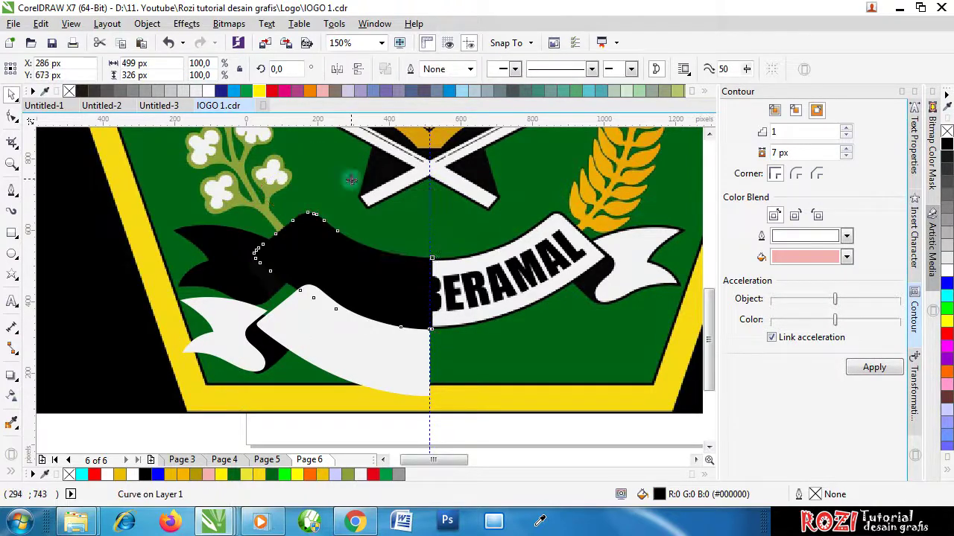
pyautogui.hotkey('ctrl', 'z')
pyautogui.hotkey('ctrl', 'z')
# Step: Try mirroring the whole ribbon half together with its black contours across the centre guide, and undo it
pyautogui.scroll(-2, 361, 239)
pyautogui.moveTo(102, 196); pyautogui.dragTo(420, 305)
pyautogui.scroll(2, 359, 251)
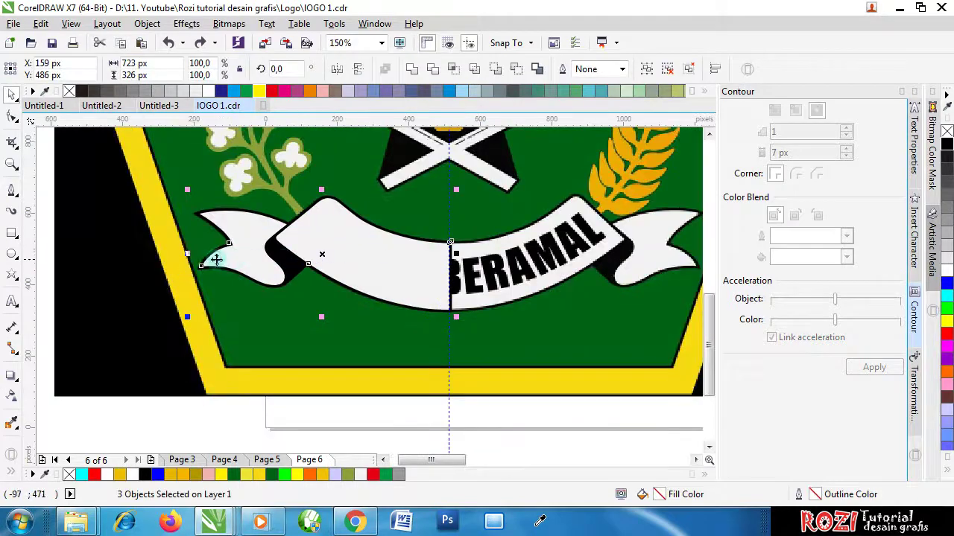
pyautogui.moveTo(187, 256); pyautogui.dragTo(447, 255)
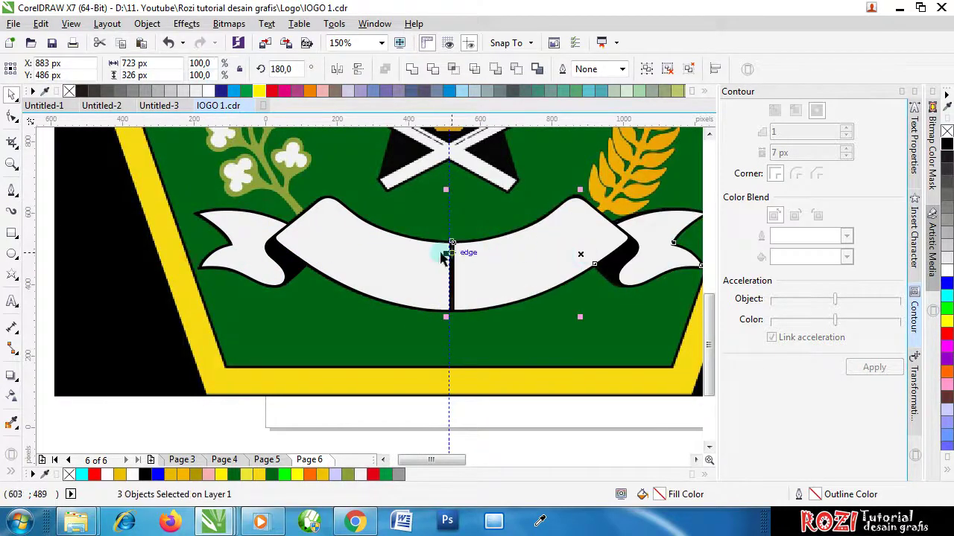
pyautogui.scroll(2, 447, 255)
pyautogui.hotkey('ctrl', 'z')
pyautogui.scroll(-2, 453, 261)
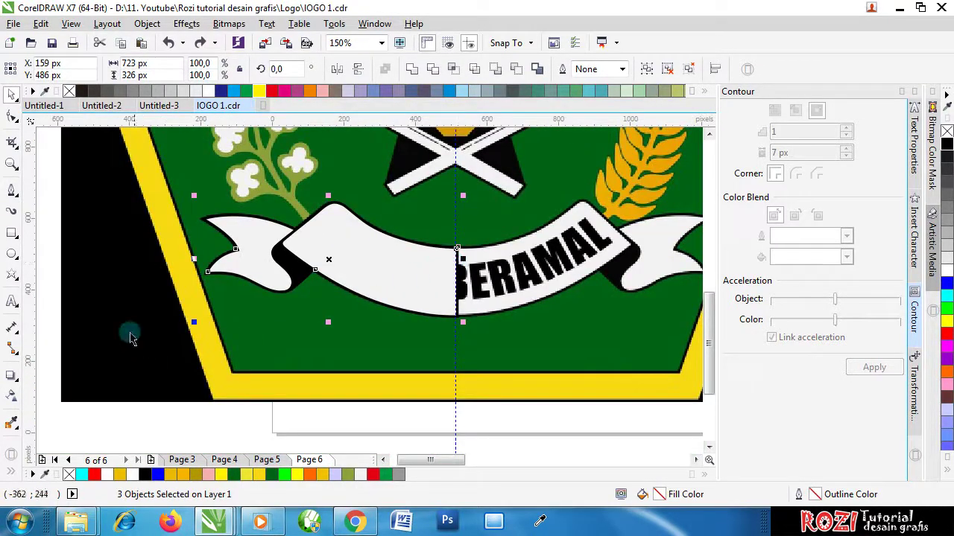
# Step: Delete the central ribbon's separate black contour, leaving the light ribbon shape in place
pyautogui.click(187, 436)
pyautogui.scroll(2, 456, 257)
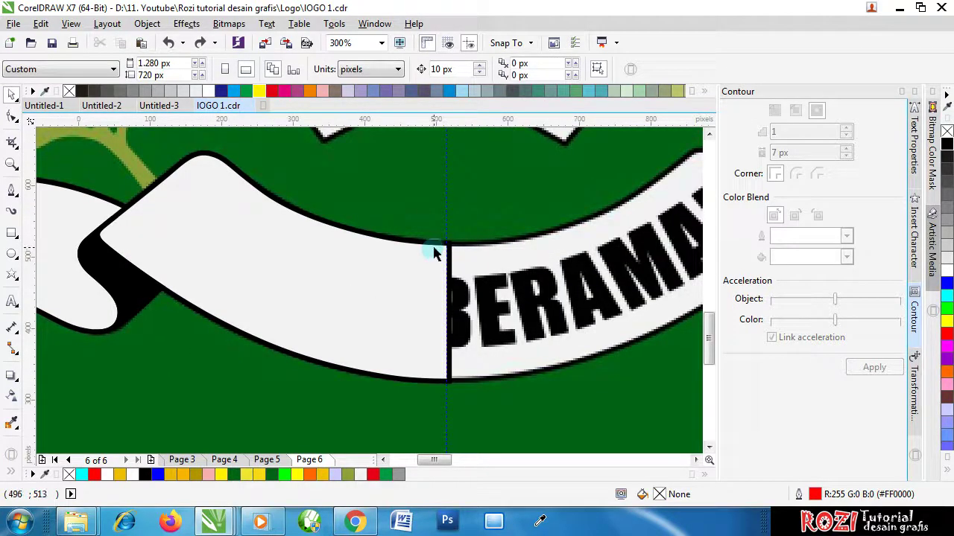
pyautogui.moveTo(400, 246); pyautogui.dragTo(426, 192)
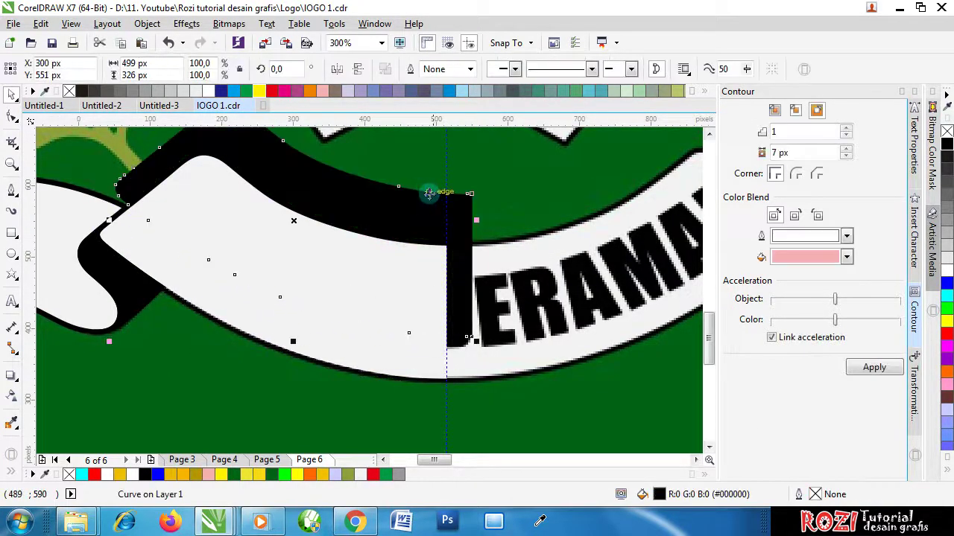
pyautogui.hotkey('ctrl', 'z')
# Step: Ungroup the traced ribbon half into its central, tail and fold pieces
pyautogui.click(117, 252)
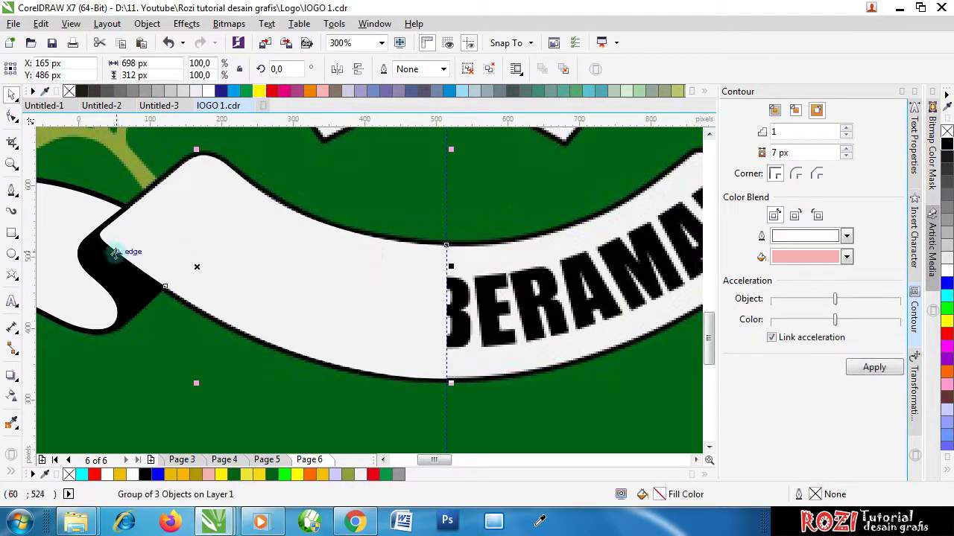
pyautogui.scroll(-2, 187, 277)
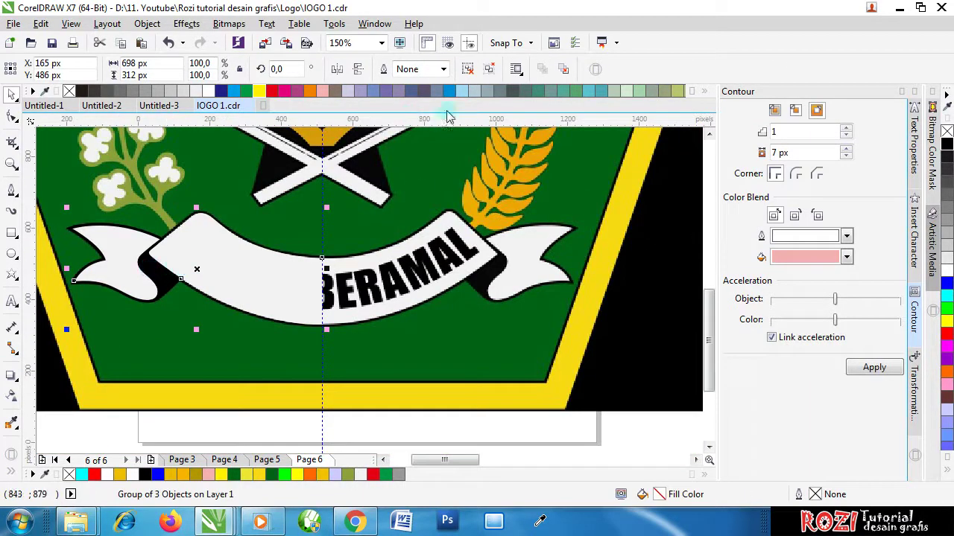
pyautogui.click(468, 69)
# Step: Make a mirrored copy of the central ribbon piece across the centre guide and weld both halves into one shape
pyautogui.click(216, 251)
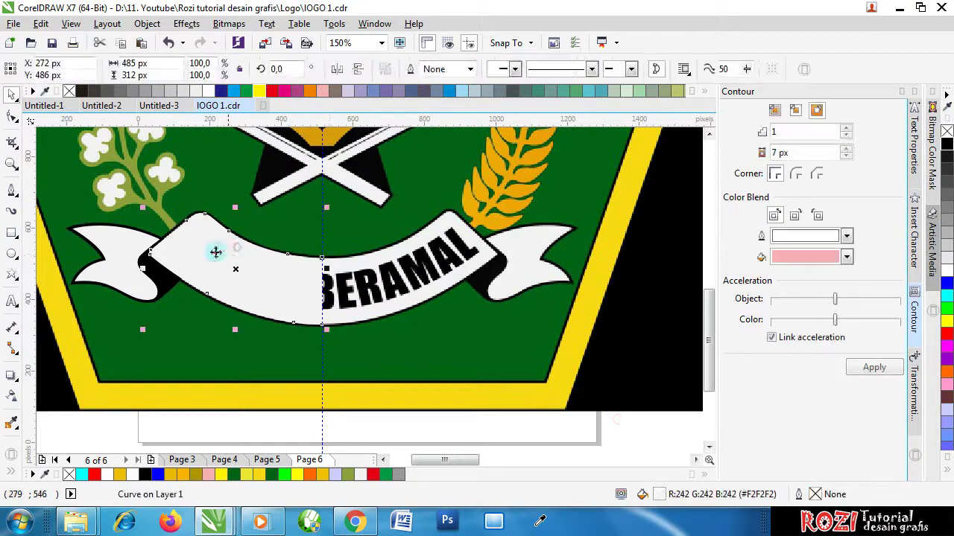
pyautogui.moveTo(142, 266); pyautogui.dragTo(415, 271)
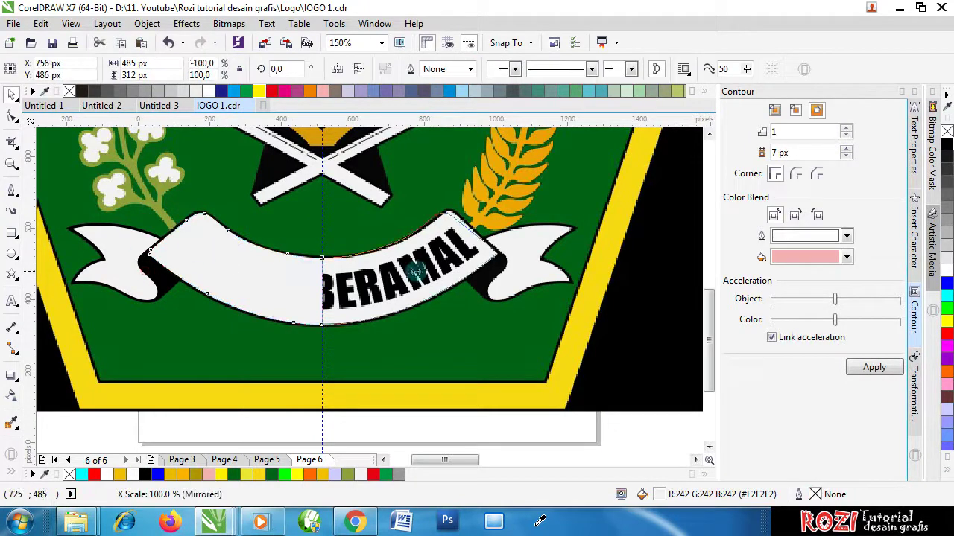
pyautogui.keyDown('shift'); pyautogui.click(288, 274); pyautogui.keyUp('shift')
pyautogui.click(412, 69)
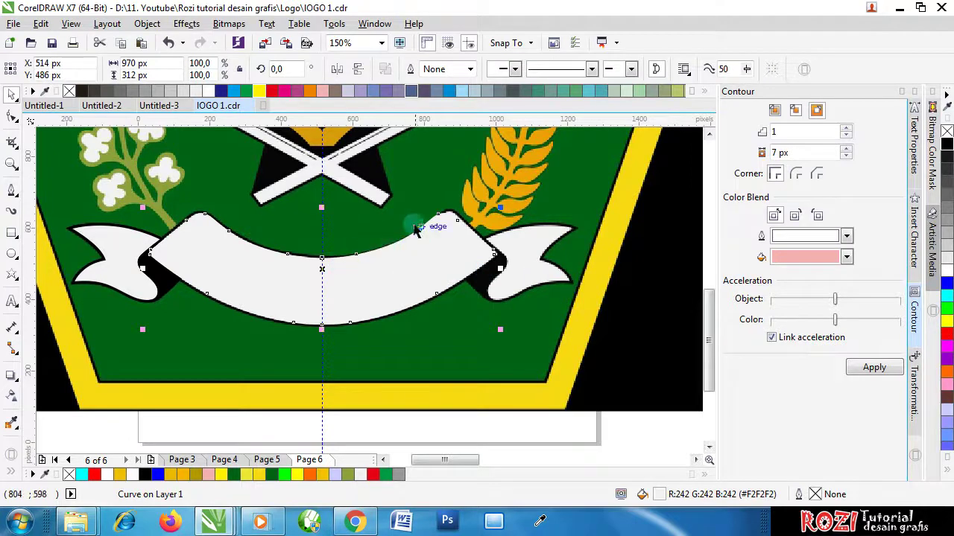
# Step: Fill the welded central ribbon with yellow to check its outline against the reference logo
pyautogui.scroll(2, 453, 216)
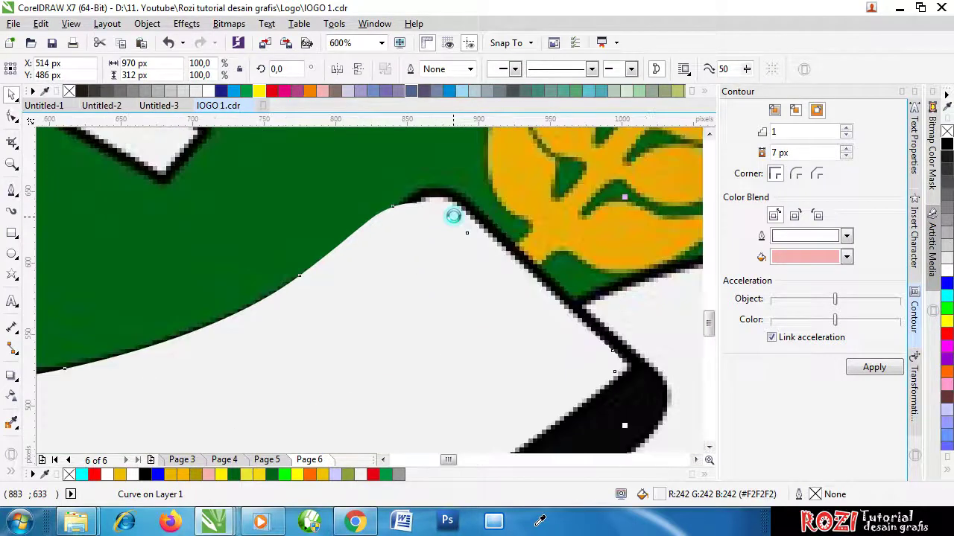
pyautogui.click(261, 90)
pyautogui.scroll(-2, 552, 272)
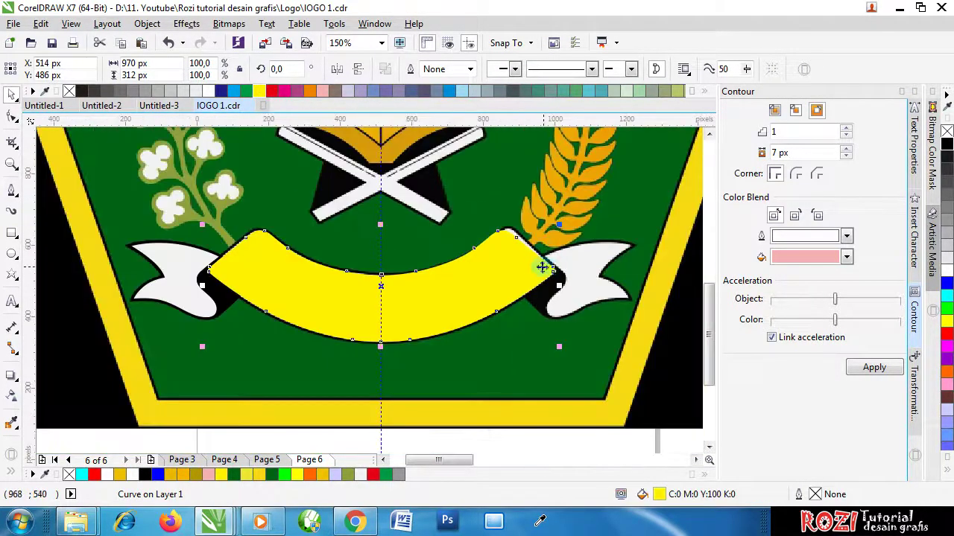
pyautogui.scroll(1, 542, 267)
pyautogui.scroll(-2, 549, 265)
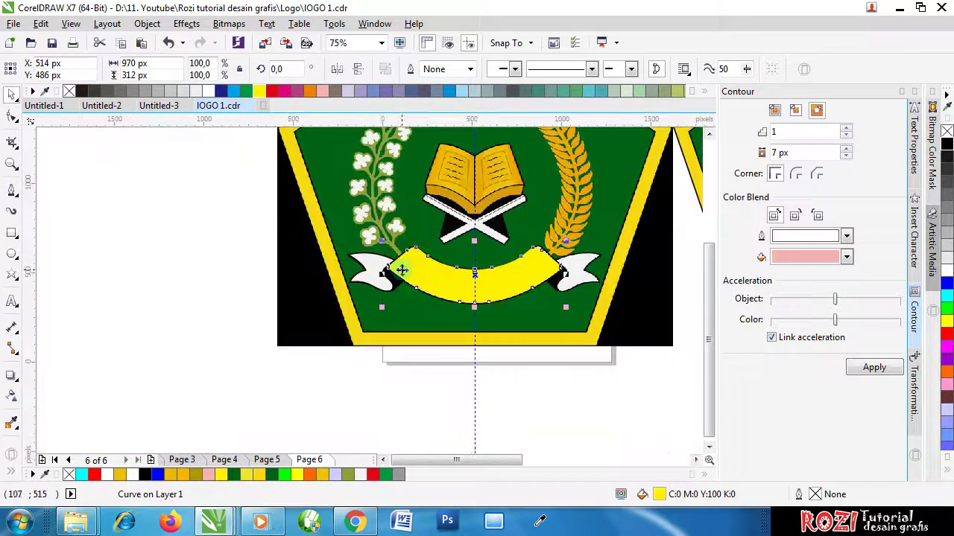
# Step: Stretch the yellow central ribbon to 978 px wide so its far end meets the reference ribbon's black edge
pyautogui.scroll(2, 402, 270)
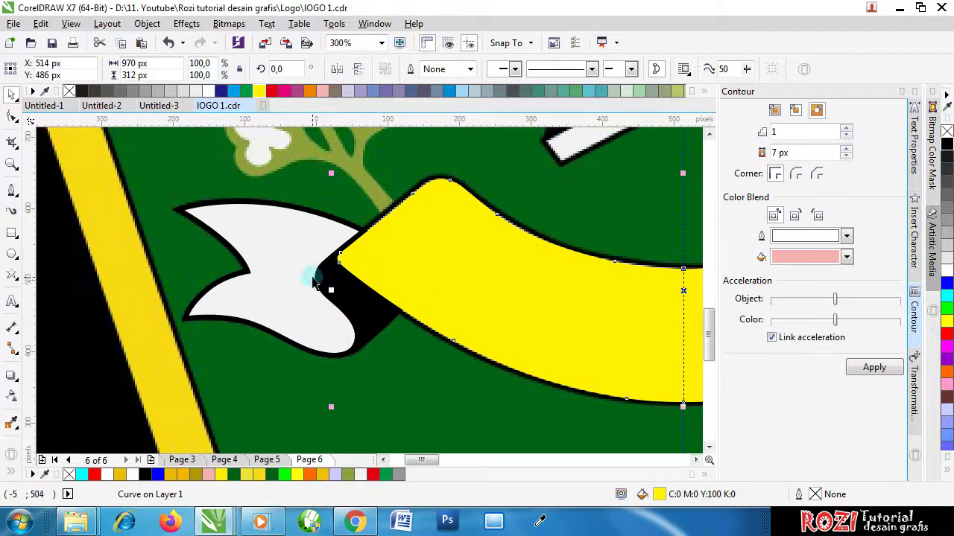
pyautogui.scroll(-1, 314, 282)
pyautogui.scroll(-1, 406, 262)
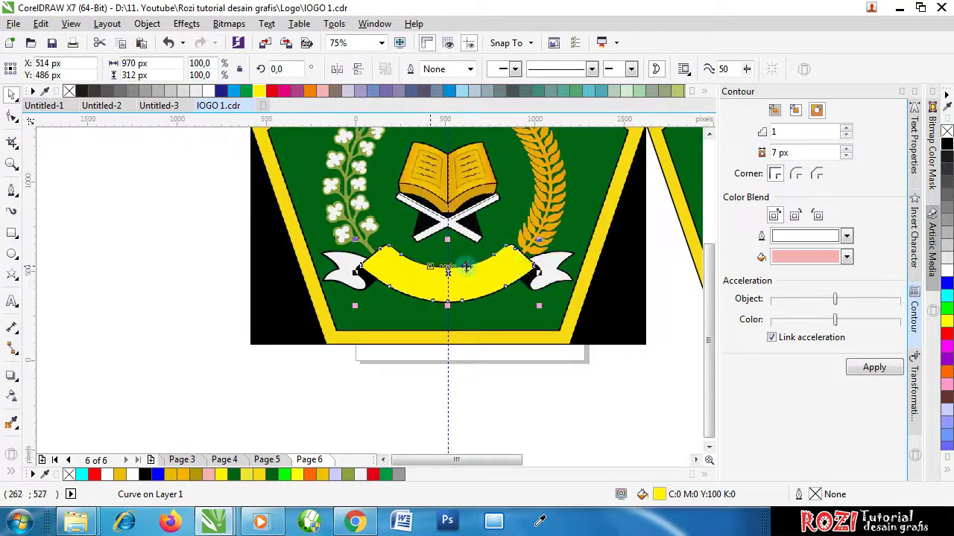
pyautogui.scroll(1, 534, 277)
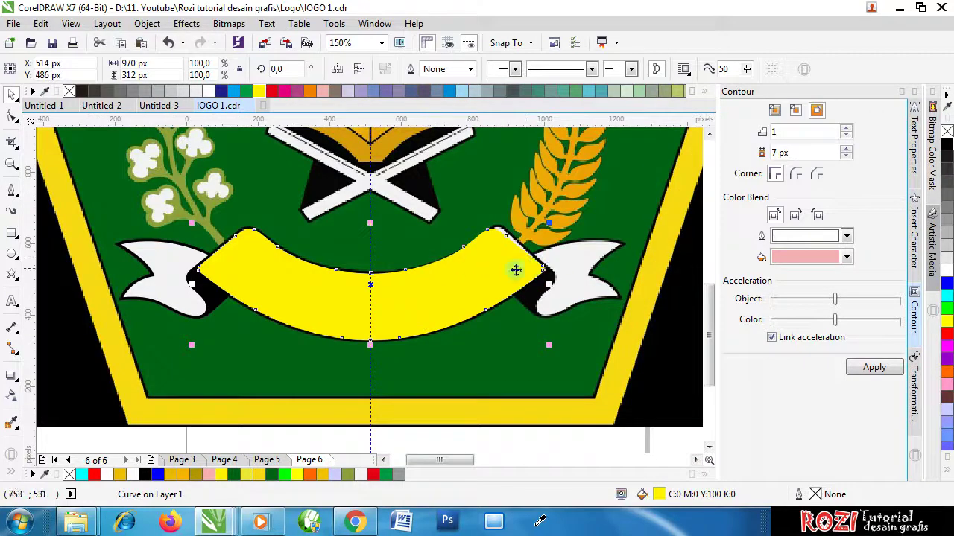
pyautogui.scroll(1, 544, 265)
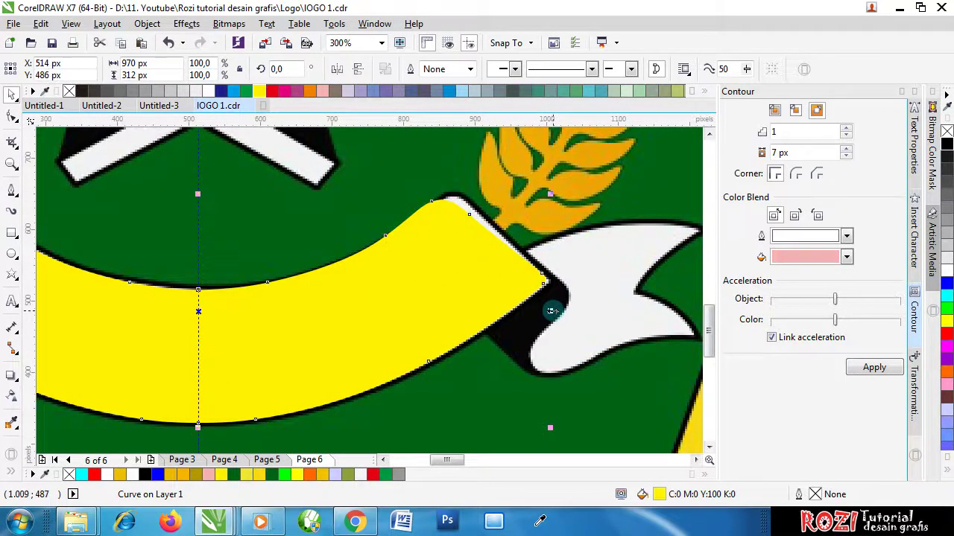
pyautogui.moveTo(552, 312); pyautogui.dragTo(558, 309)
pyautogui.scroll(-1, 557, 308)
pyautogui.scroll(-1, 607, 333)
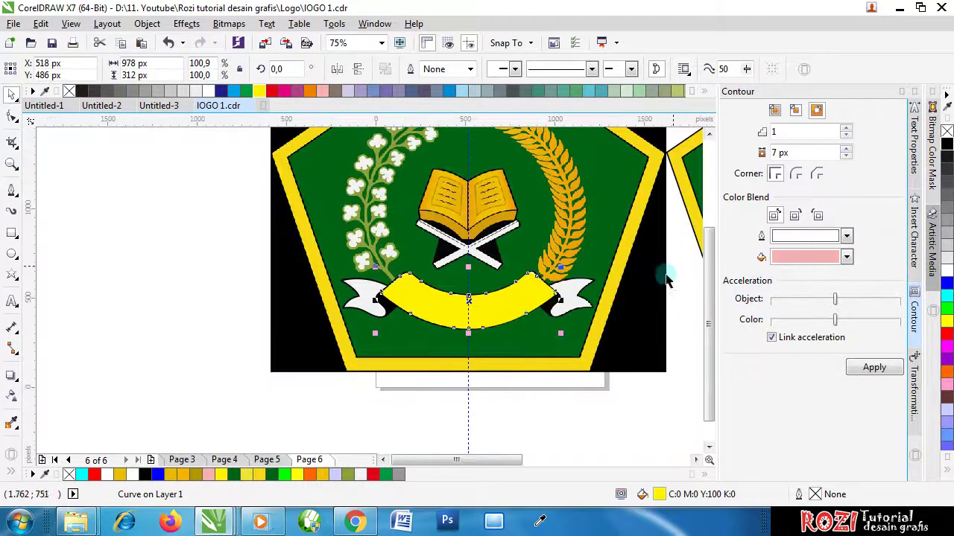
# Step: Apply a one-step outside contour of 7 px to the yellow central ribbon
pyautogui.click(870, 368)
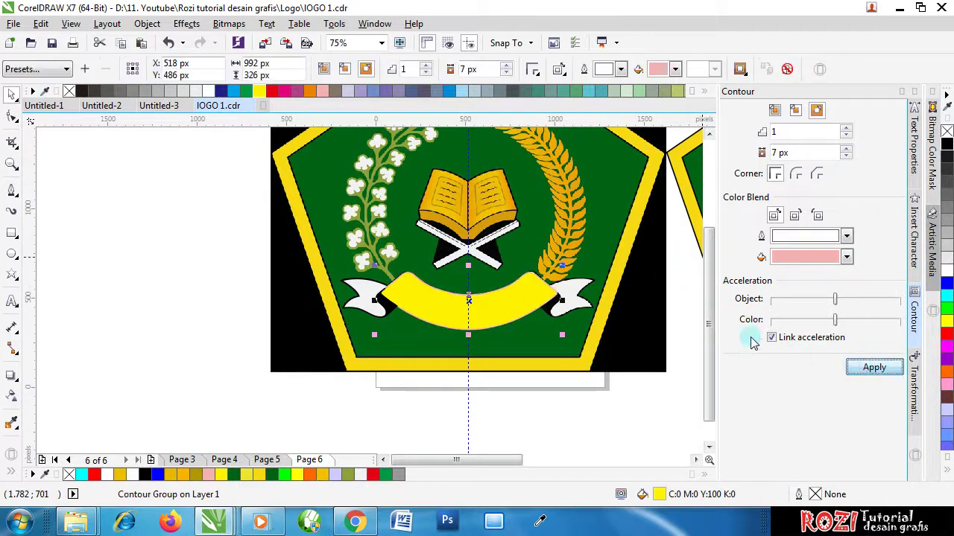
pyautogui.scroll(2, 541, 281)
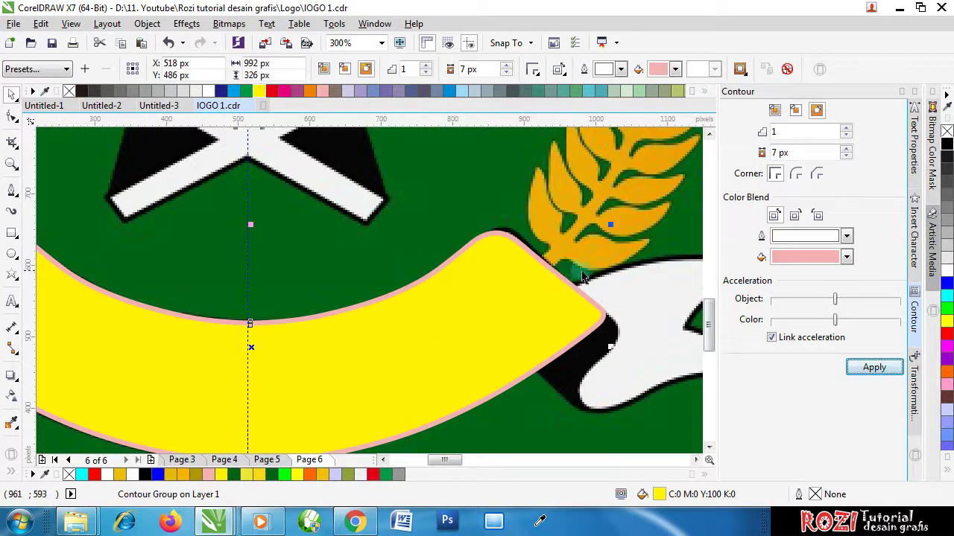
pyautogui.scroll(-1, 543, 269)
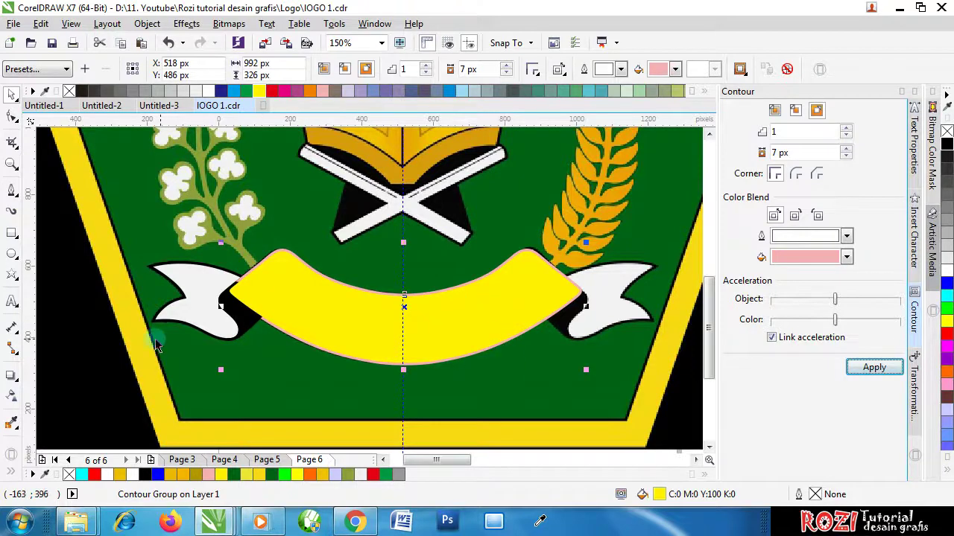
pyautogui.scroll(-1, 369, 335)
pyautogui.click(357, 409)
pyautogui.scroll(2, 456, 275)
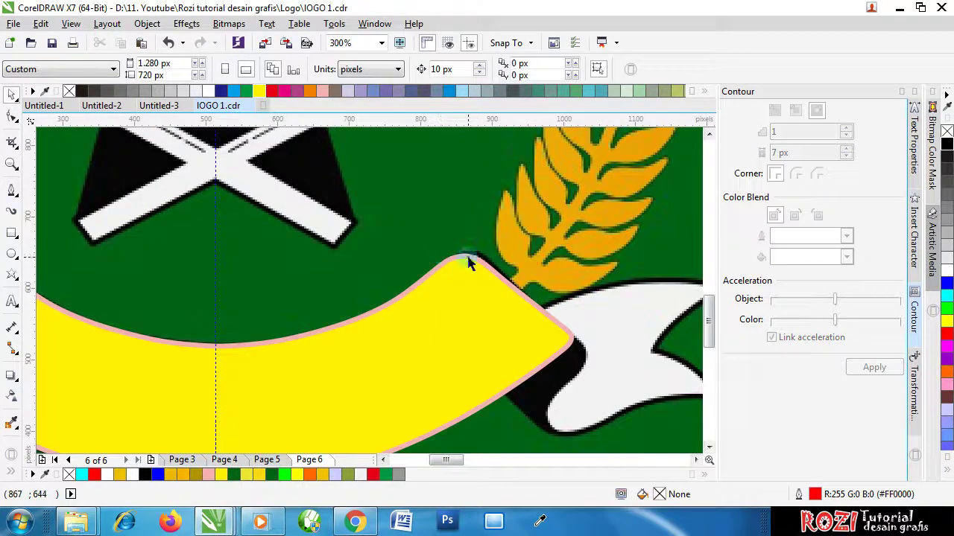
pyautogui.click(468, 262)
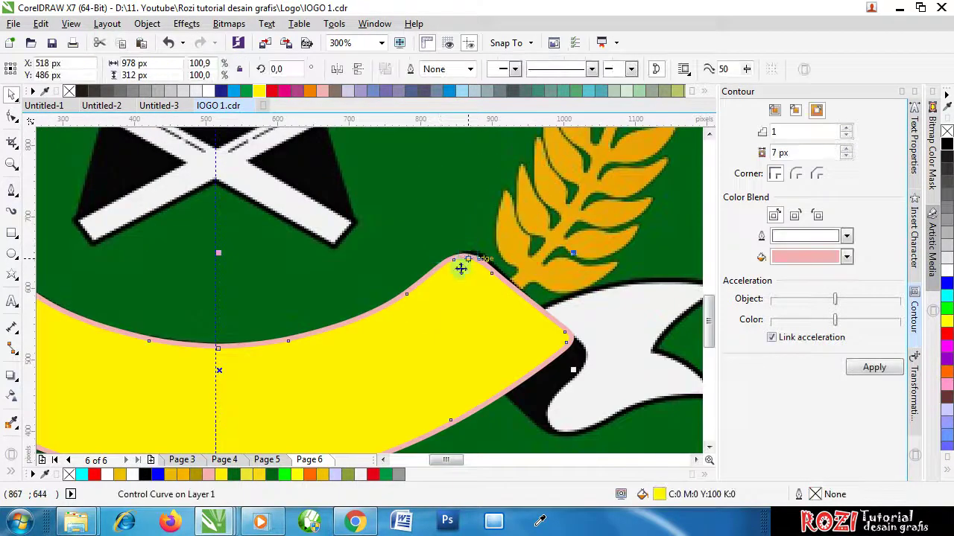
# Step: Place a horizontally mirrored copy of the ribbon's tail and fold pieces at the opposite end of the central ribbon
pyautogui.scroll(-2, 477, 265)
pyautogui.scroll(1, 246, 294)
pyautogui.click(91, 227)
pyautogui.moveTo(66, 215); pyautogui.dragTo(415, 347)
pyautogui.scroll(-1, 319, 308)
pyautogui.moveTo(319, 308); pyautogui.dragTo(559, 308)
pyautogui.scroll(1, 559, 308)
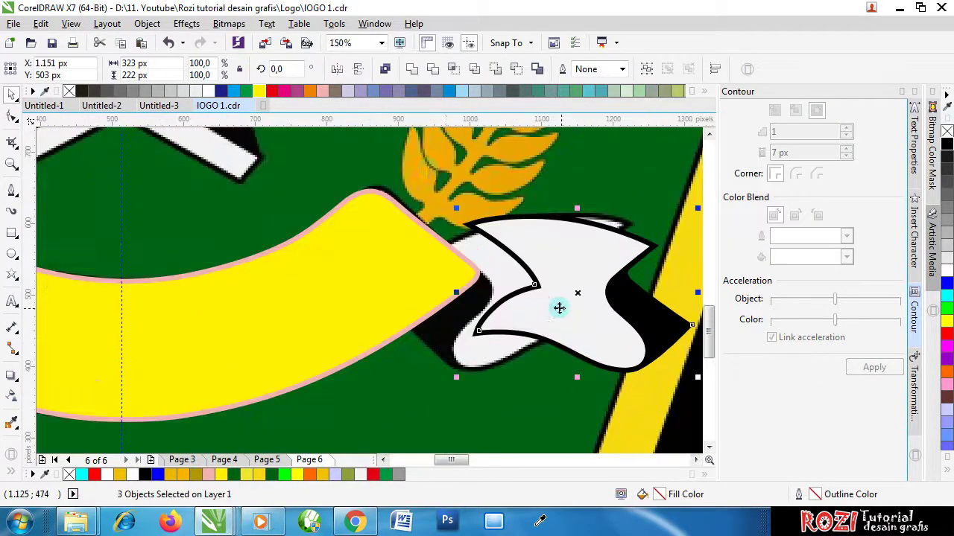
pyautogui.click(337, 69)
pyautogui.scroll(1, 559, 241)
pyautogui.moveTo(559, 240); pyautogui.dragTo(517, 264)
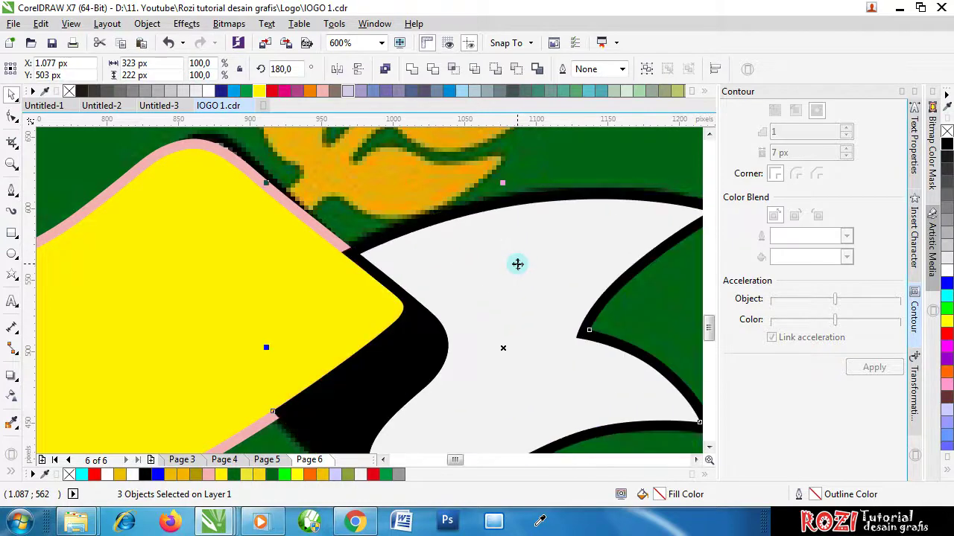
# Step: Fine-tune the mirrored tail and fold pieces' position so their corners meet the central ribbon's edge
pyautogui.scroll(3, 343, 252)
pyautogui.scroll(-1, 399, 237)
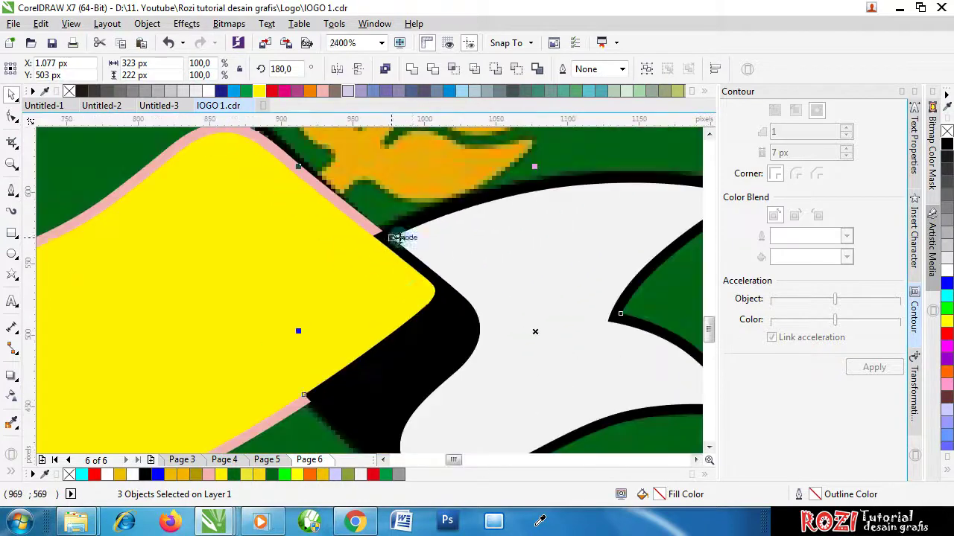
pyautogui.scroll(-2, 423, 306)
pyautogui.scroll(3, 318, 392)
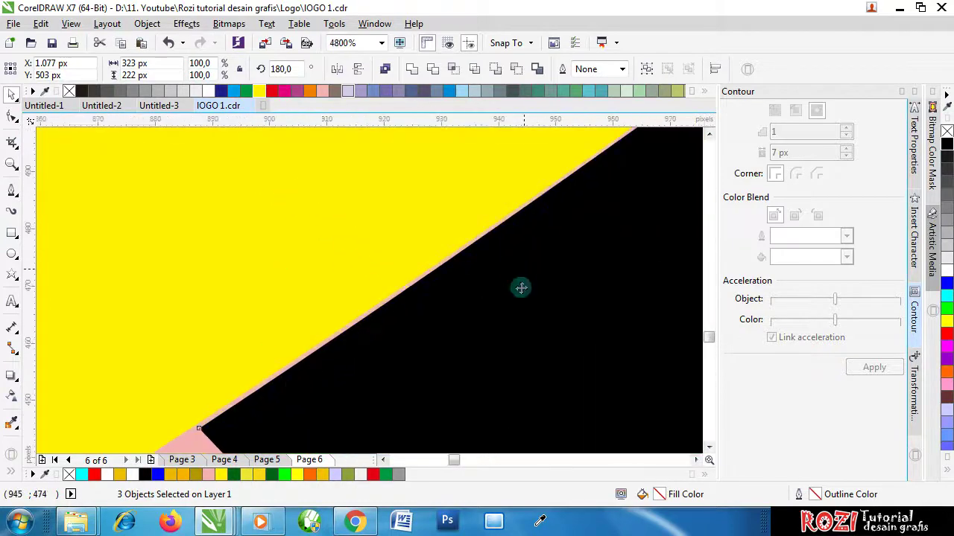
pyautogui.scroll(-3, 522, 285)
pyautogui.scroll(3, 640, 181)
pyautogui.scroll(-3, 549, 230)
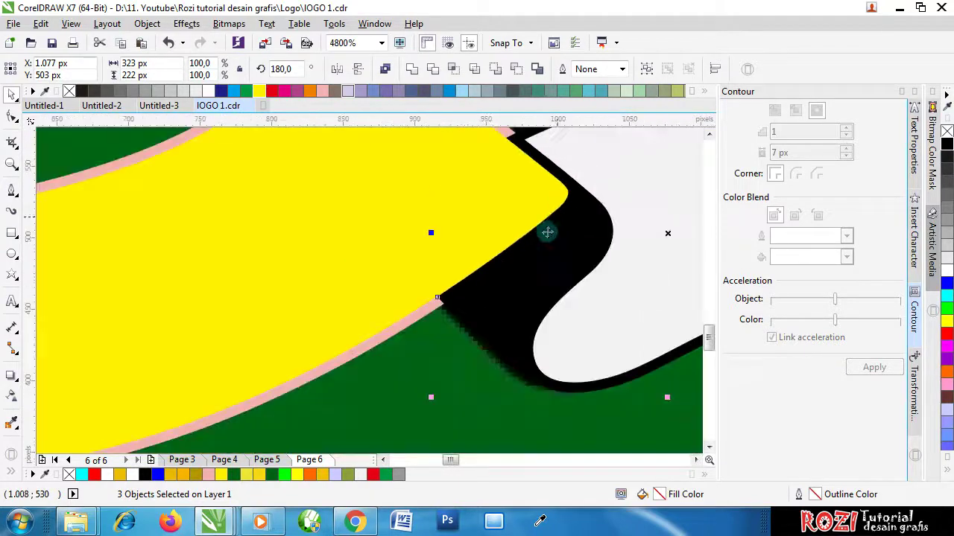
pyautogui.scroll(3, 444, 289)
pyautogui.scroll(1, 444, 289)
pyautogui.moveTo(539, 287); pyautogui.dragTo(522, 290)
pyautogui.scroll(-2, 536, 295)
pyautogui.scroll(-2, 537, 295)
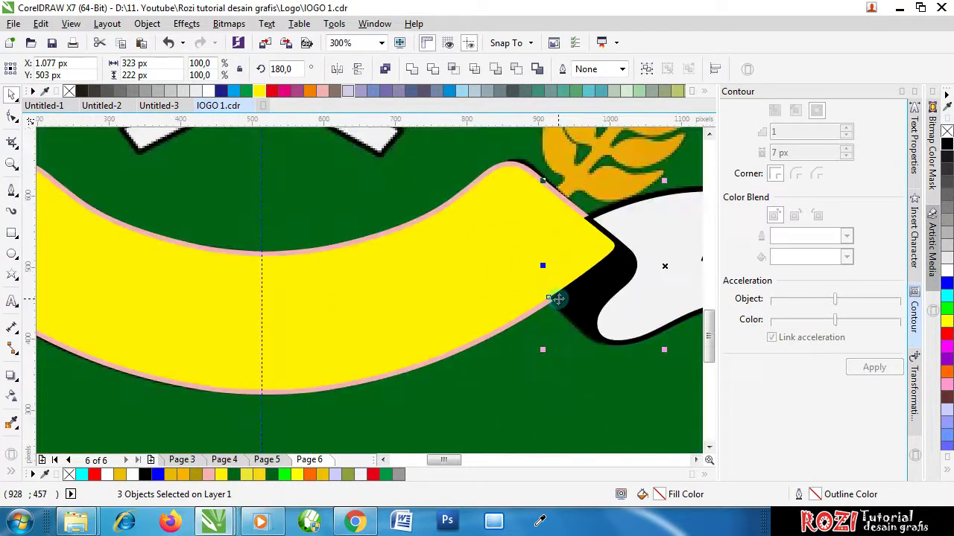
pyautogui.scroll(3, 596, 223)
pyautogui.scroll(-2, 591, 228)
pyautogui.scroll(2, 509, 205)
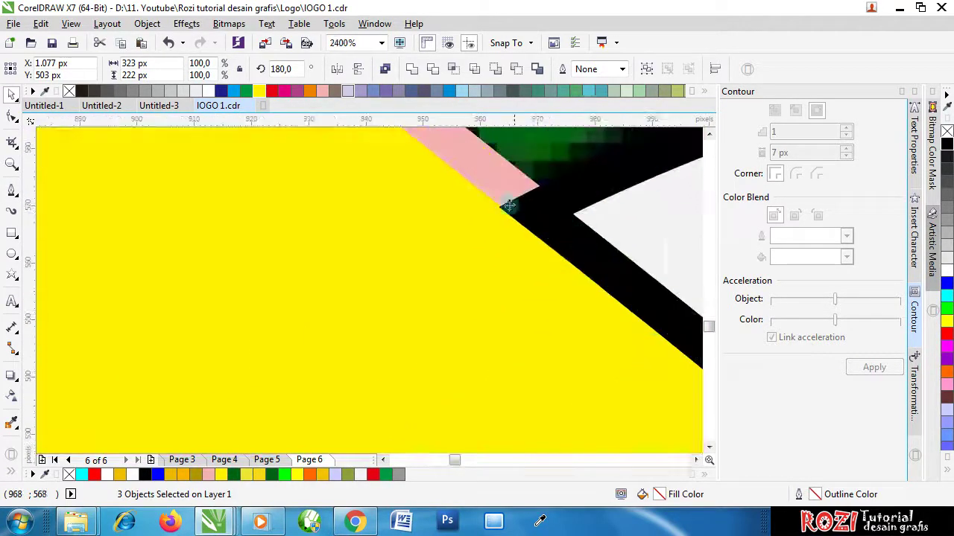
pyautogui.scroll(3, 509, 206)
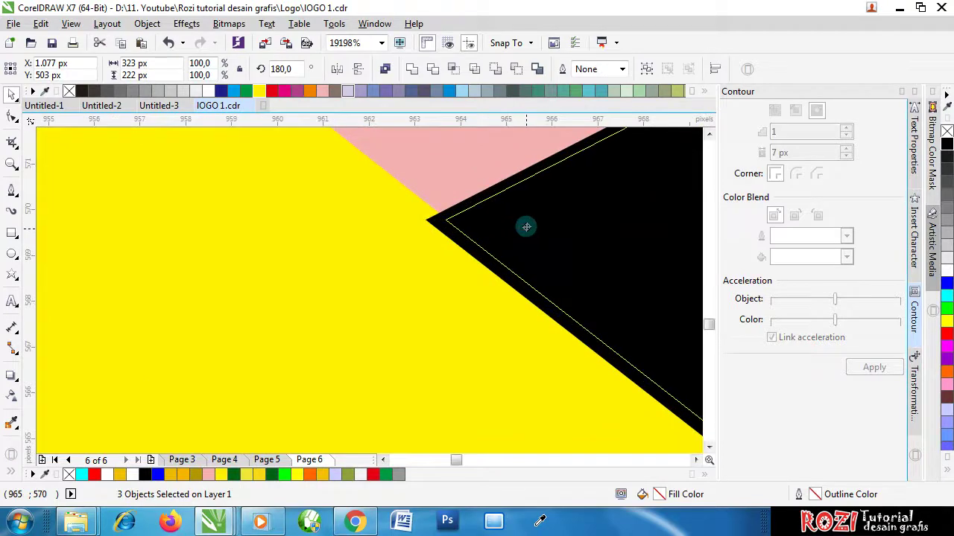
pyautogui.scroll(-7, 532, 236)
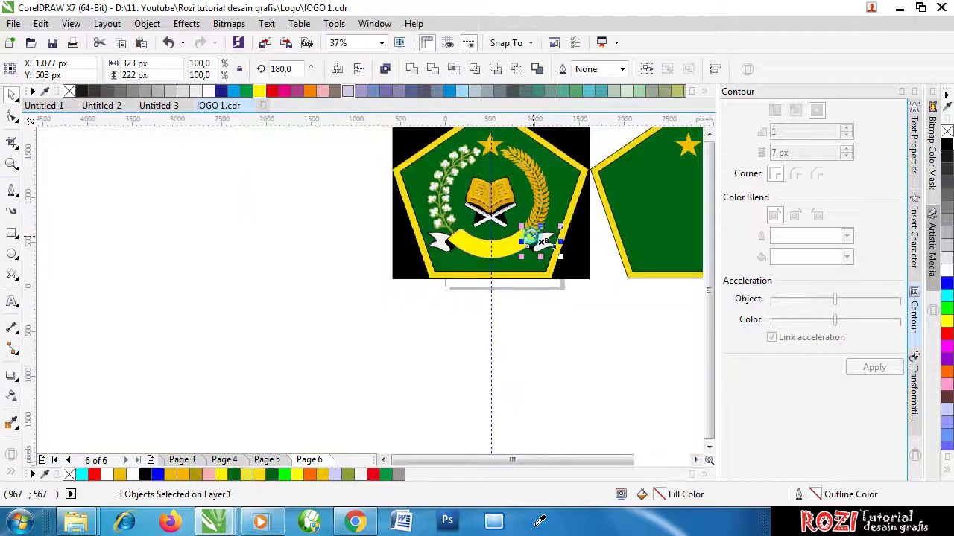
pyautogui.press('Escape')
# Step: Break the central ribbon's contour group apart and fill the separated contour with black
pyautogui.scroll(5, 524, 232)
pyautogui.click(519, 206)
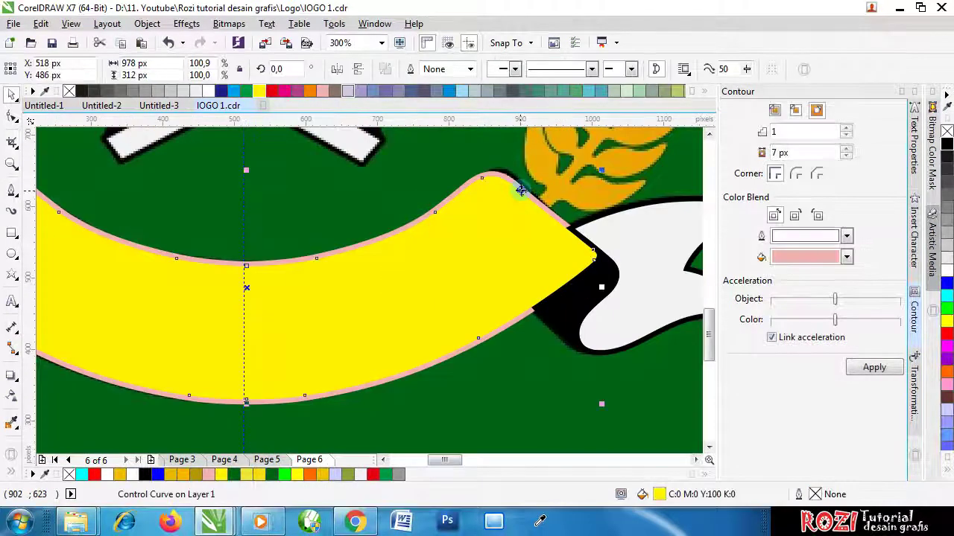
pyautogui.rightClick(538, 192)
pyautogui.press('Escape')
pyautogui.click(503, 173)
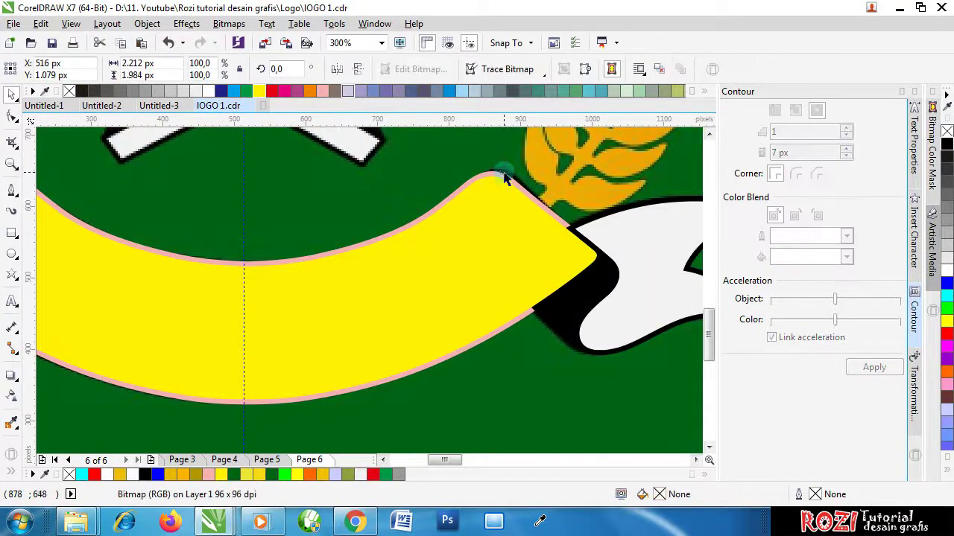
pyautogui.click(505, 180)
pyautogui.rightClick(517, 184)
pyautogui.click(453, 187)
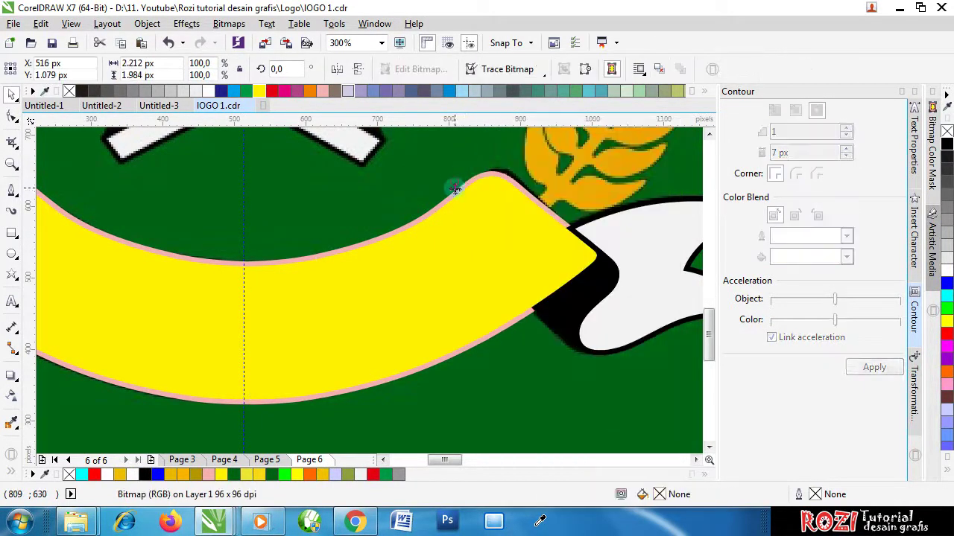
pyautogui.scroll(3, 453, 189)
pyautogui.click(455, 189)
pyautogui.rightClick(458, 195)
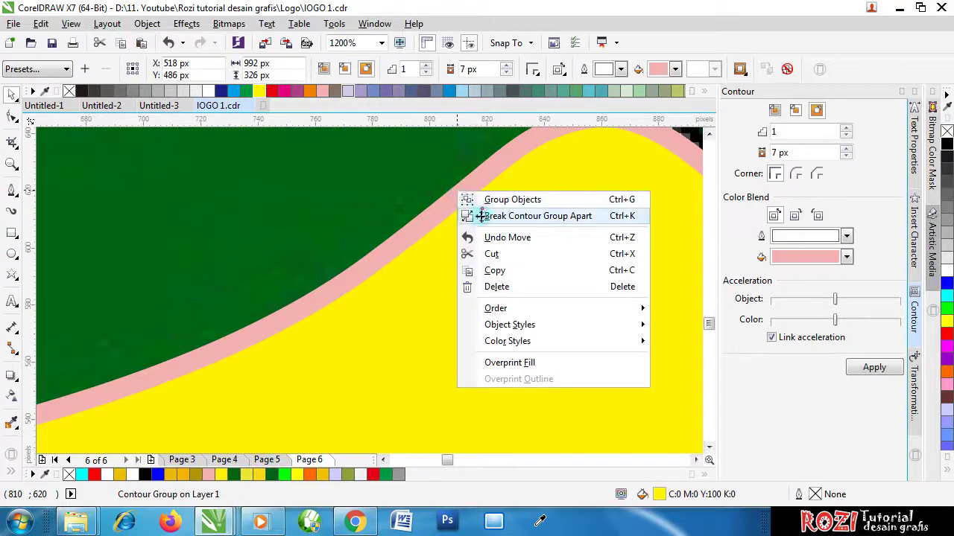
pyautogui.press('Escape')
pyautogui.scroll(-2, 445, 202)
pyautogui.click(443, 215)
# Step: Change the yellow central ribbon's fill to the RGB hex colour #F2F2F2
pyautogui.click(456, 222)
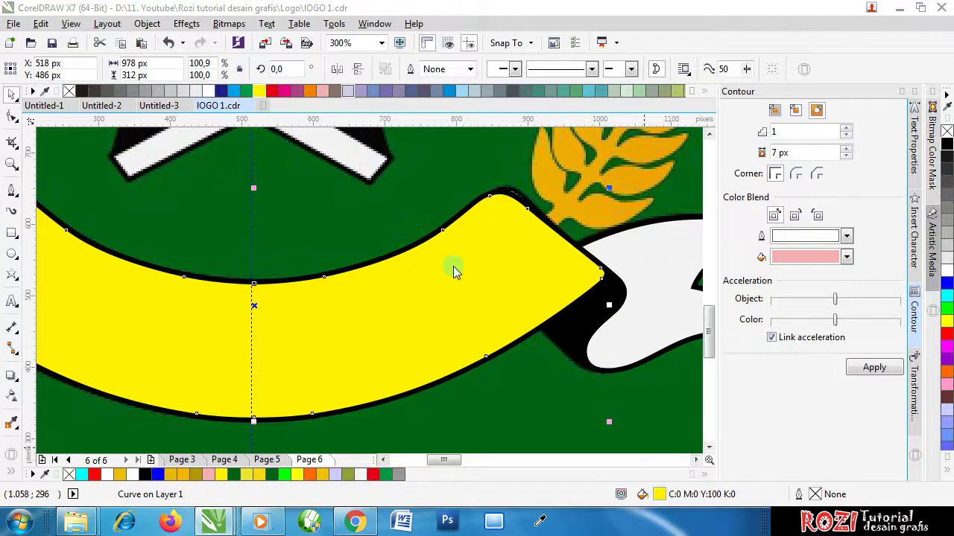
pyautogui.hotkey('shift', 'F11')
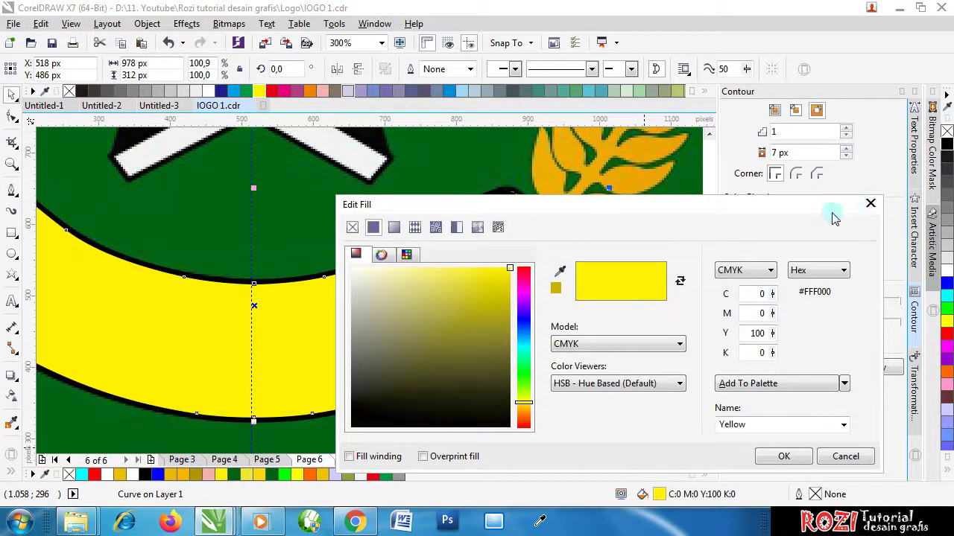
pyautogui.click(771, 270)
pyautogui.click(741, 301)
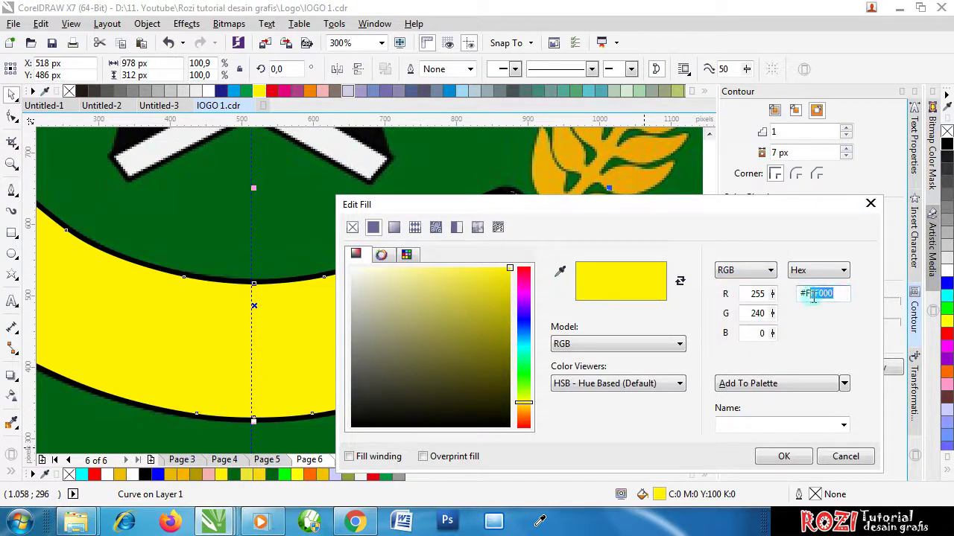
pyautogui.write('F2F2')
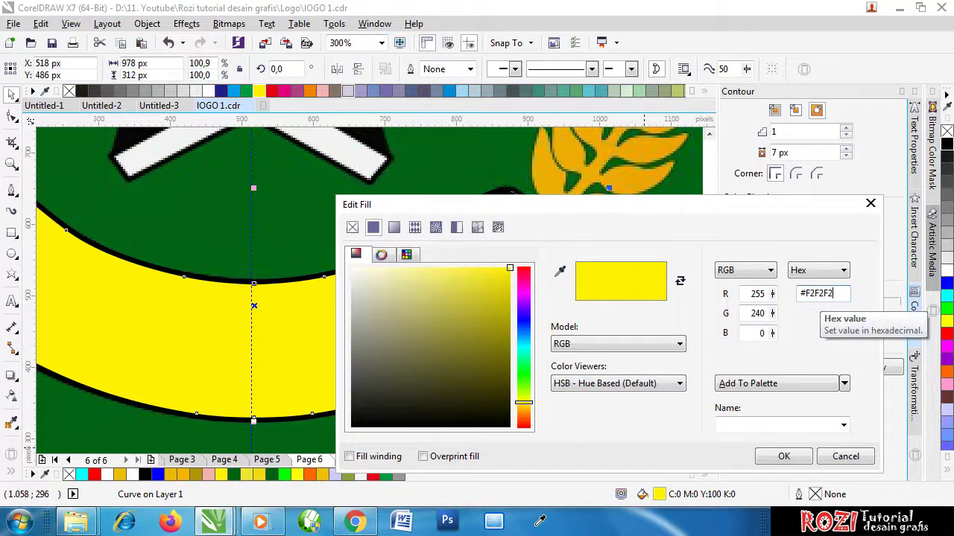
pyautogui.click(748, 333)
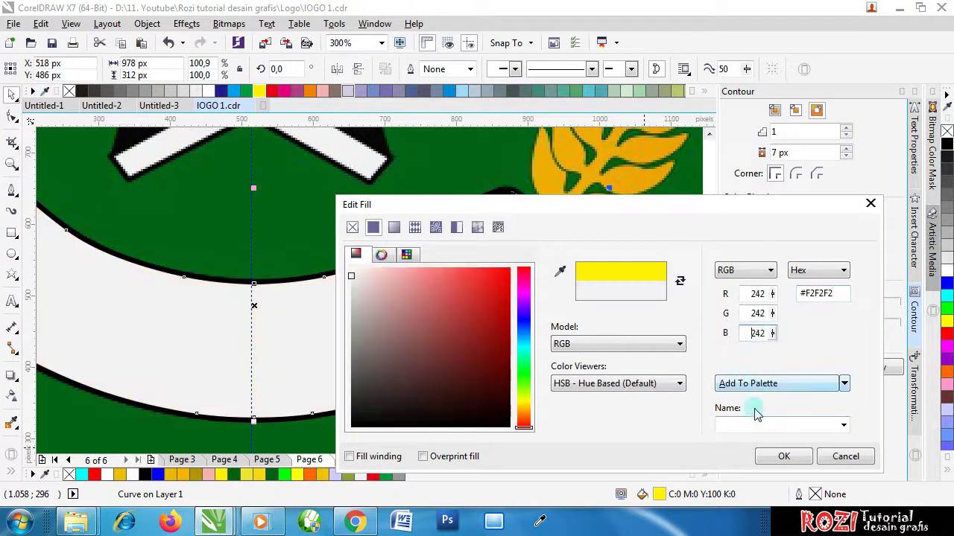
pyautogui.click(784, 457)
# Step: Group all the ribbon pieces and move the group straight down to Y 253 px, clear of the reference lettering
pyautogui.scroll(-5, 591, 313)
pyautogui.click(366, 372)
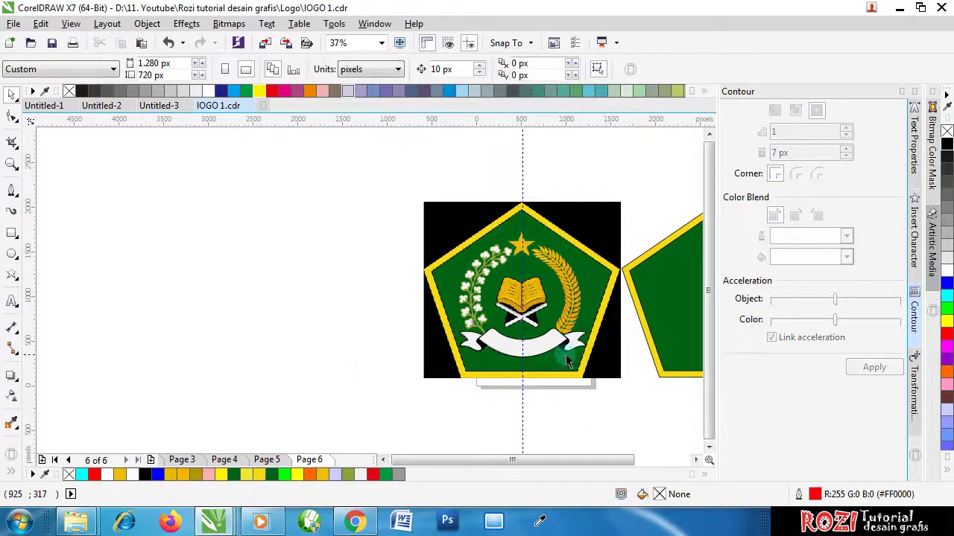
pyautogui.scroll(3, 566, 361)
pyautogui.scroll(-2, 506, 336)
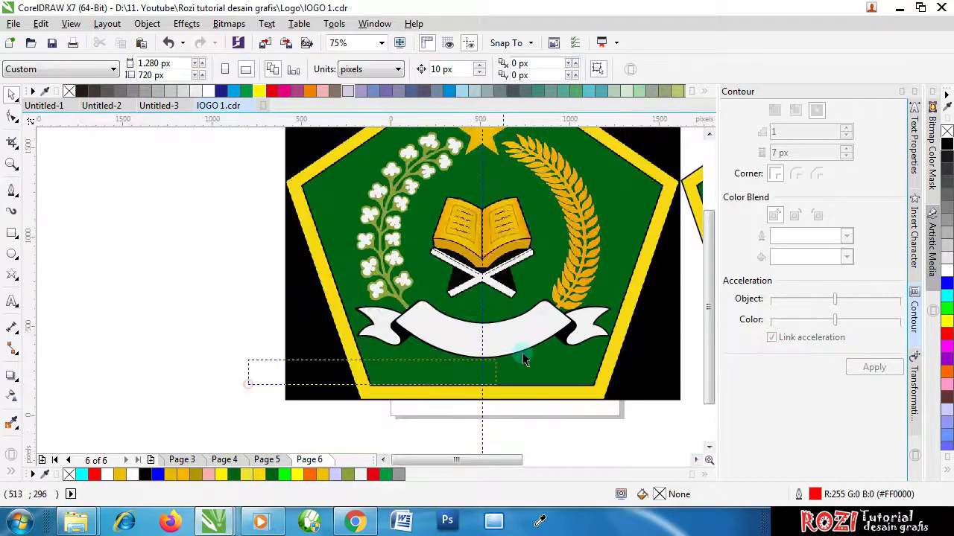
pyautogui.moveTo(524, 360); pyautogui.dragTo(677, 294)
pyautogui.hotkey('ctrl', 'g')
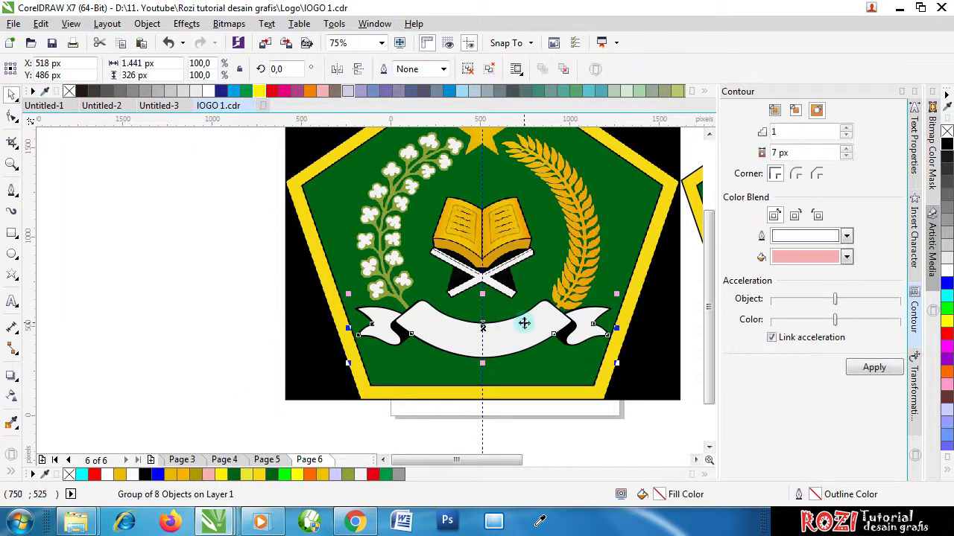
pyautogui.moveTo(524, 322); pyautogui.dragTo(514, 365)
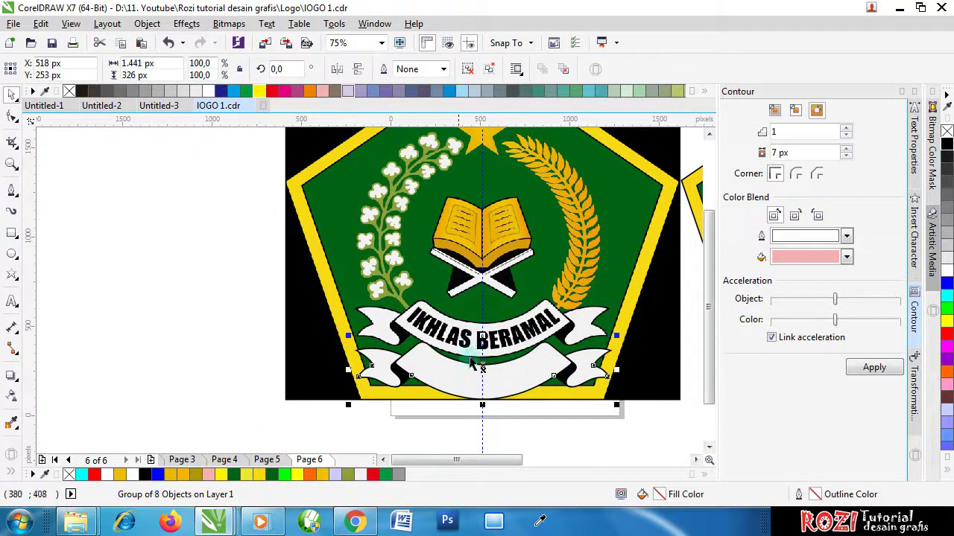
pyautogui.scroll(2, 484, 383)
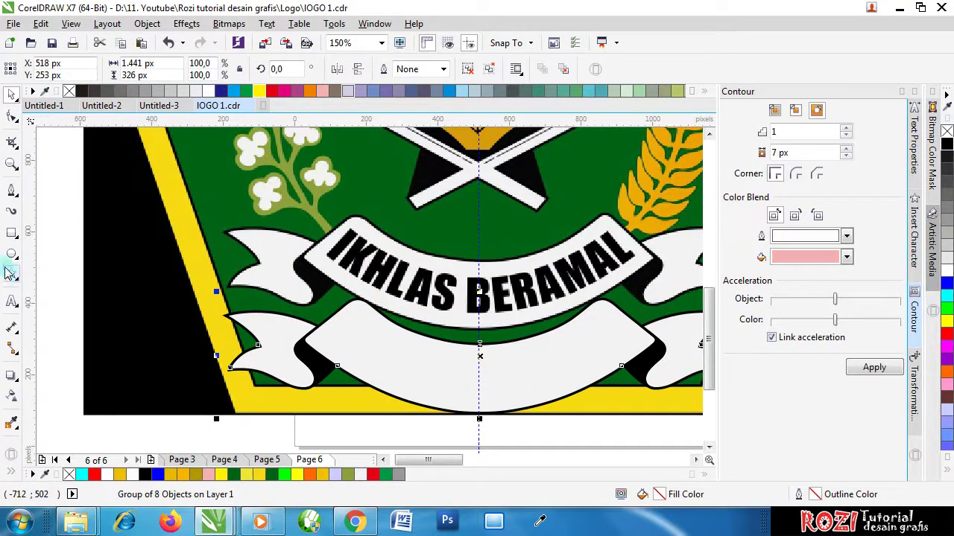
pyautogui.click(11, 304)
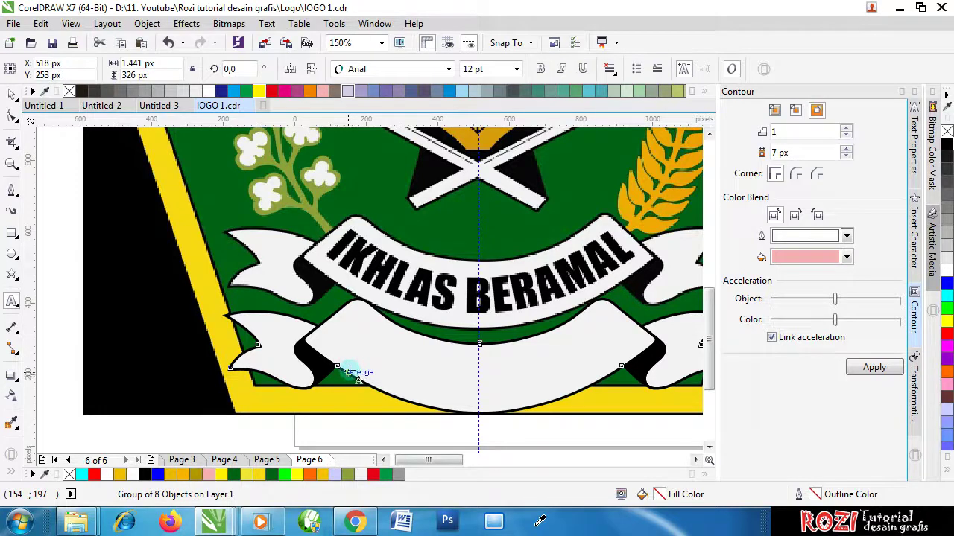
pyautogui.click(12, 95)
pyautogui.click(373, 347)
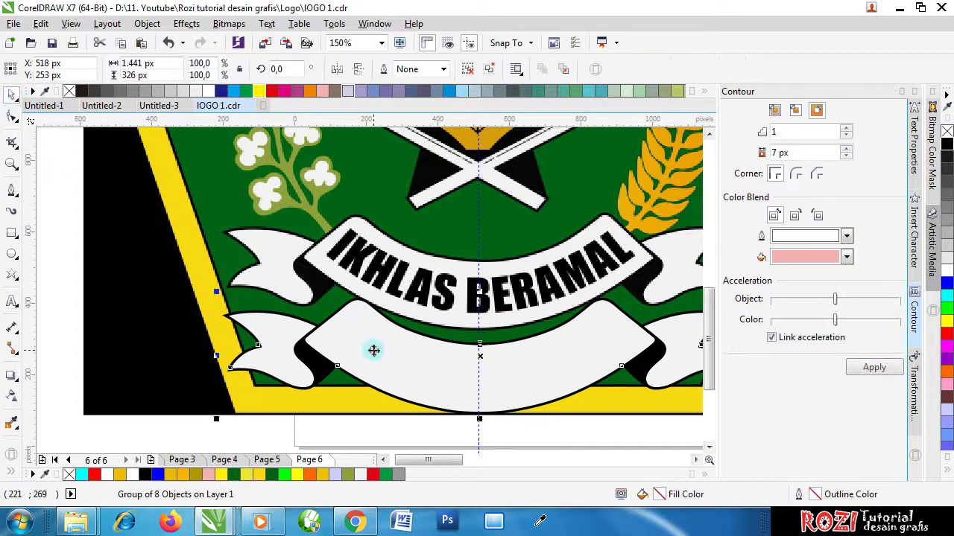
# Step: Ungroup the ribbon pieces and clear the selection
pyautogui.click(468, 69)
pyautogui.click(74, 215)
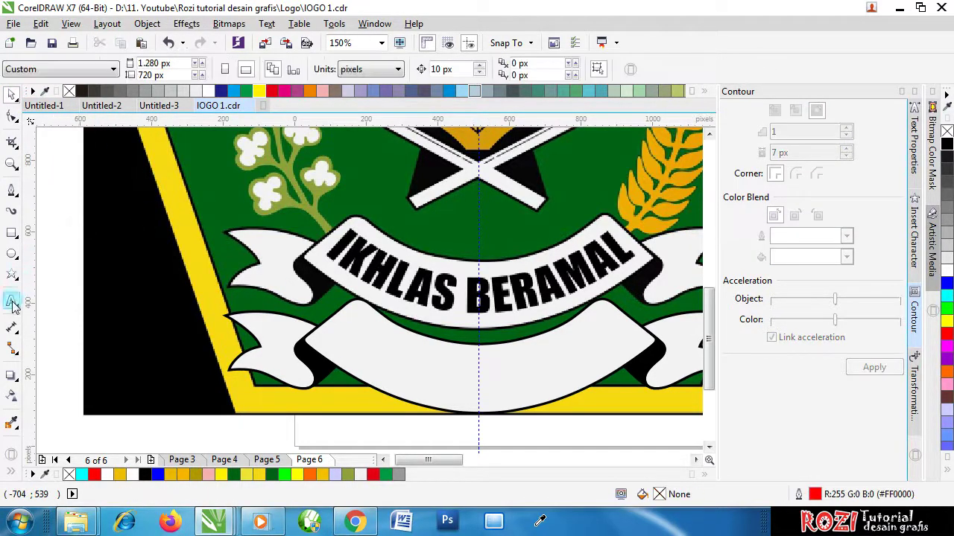
# Step: Add the artistic text "IKHLAS BERAMAL" along the edge of the lower ribbon's central piece
pyautogui.click(12, 304)
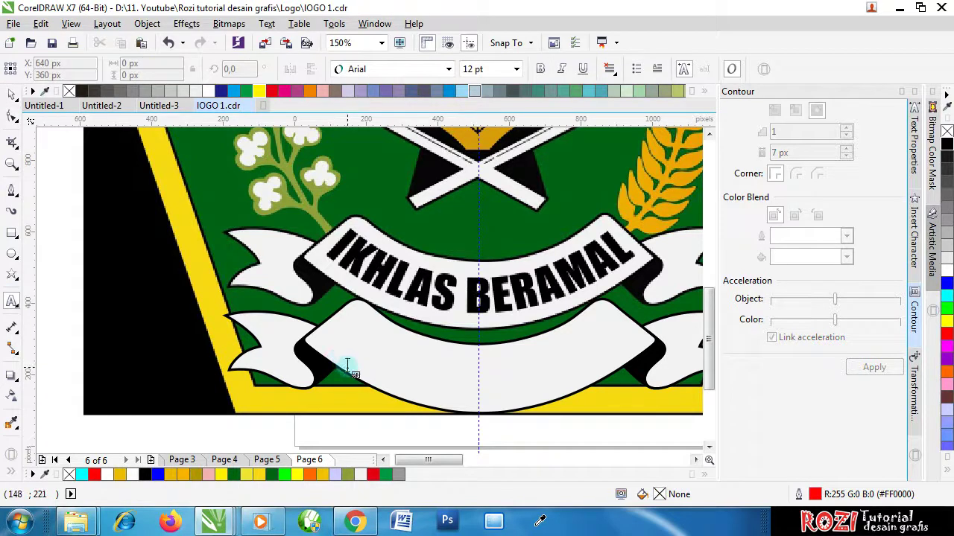
pyautogui.scroll(4, 347, 371)
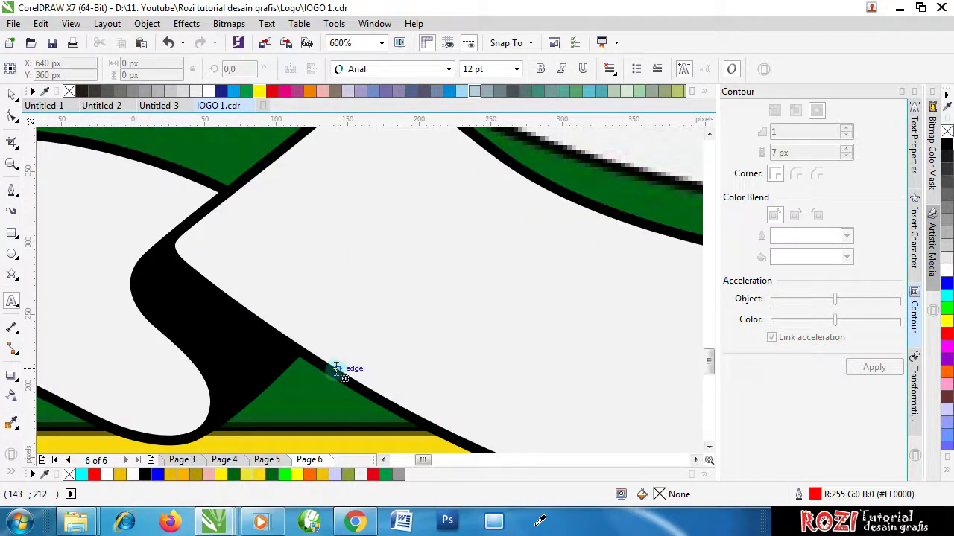
pyautogui.click(337, 368)
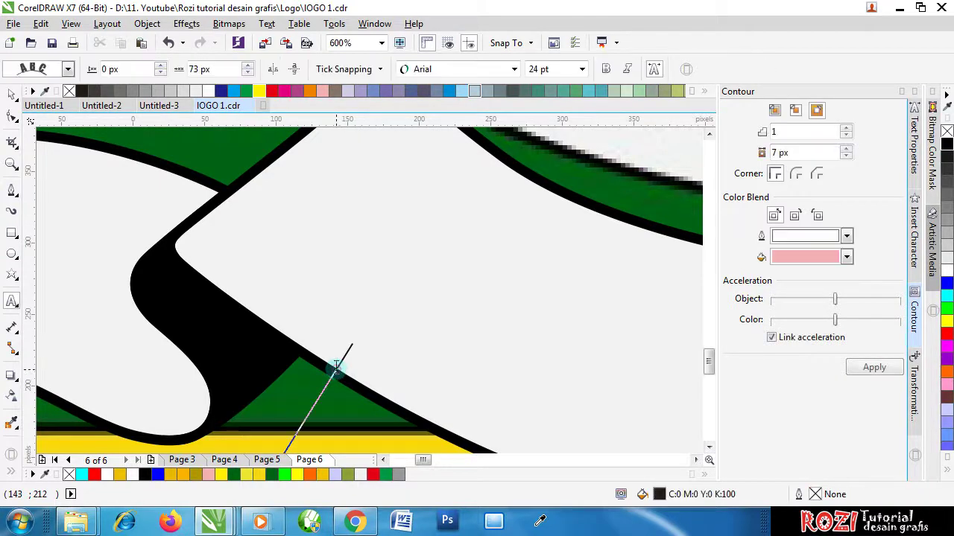
pyautogui.scroll(-4, 341, 358)
pyautogui.click(406, 336)
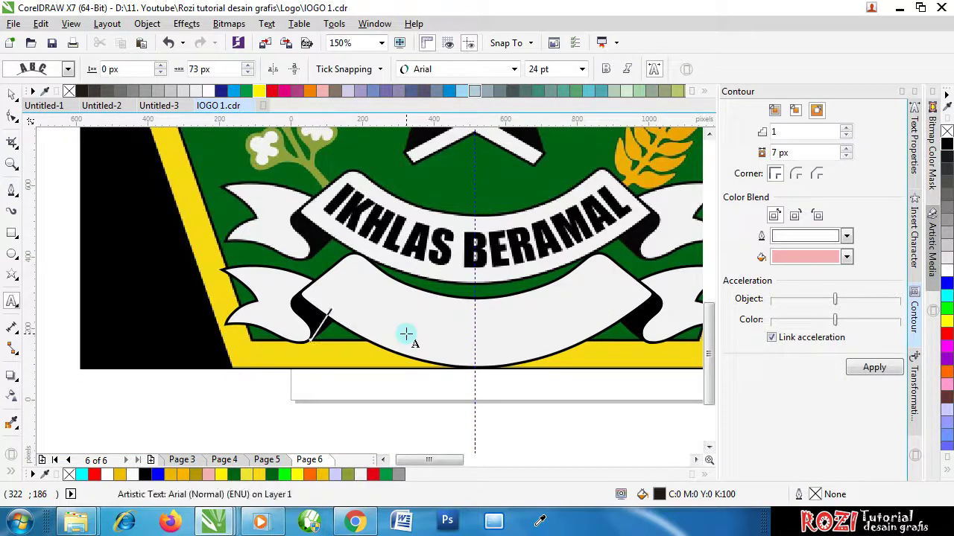
pyautogui.write('KEMENS BERAMAL')
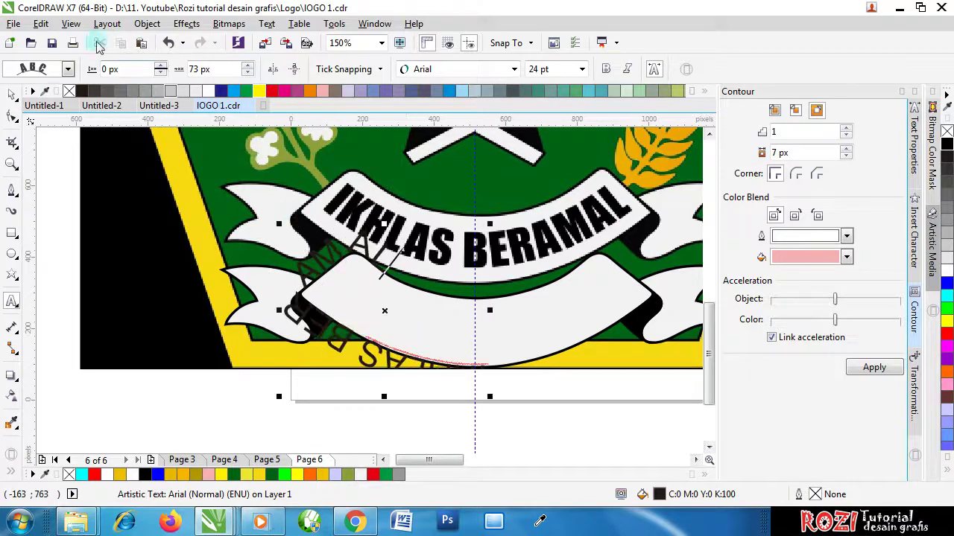
# Step: Set the curved lettering's font to Impact
pyautogui.click(11, 95)
pyautogui.click(513, 69)
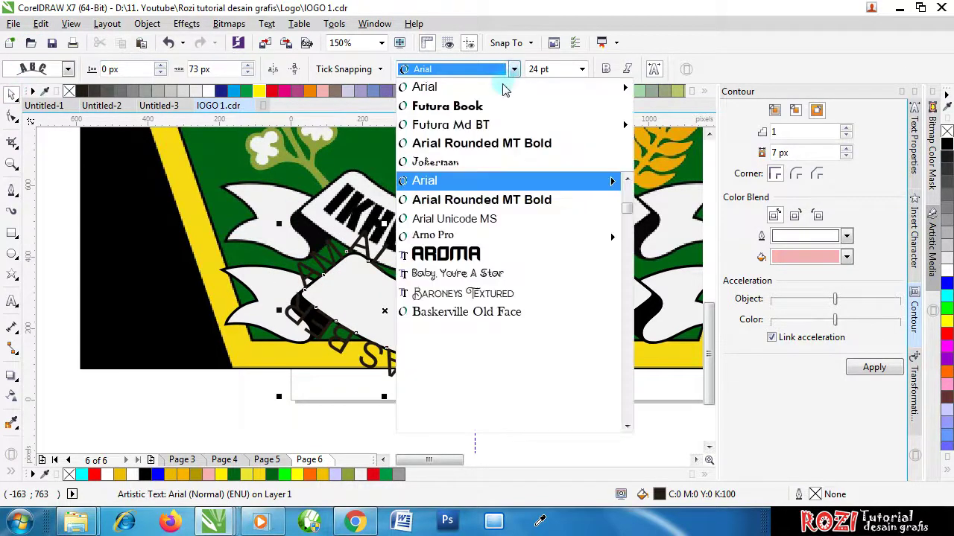
pyautogui.moveTo(460, 87)
pyautogui.click(459, 70)
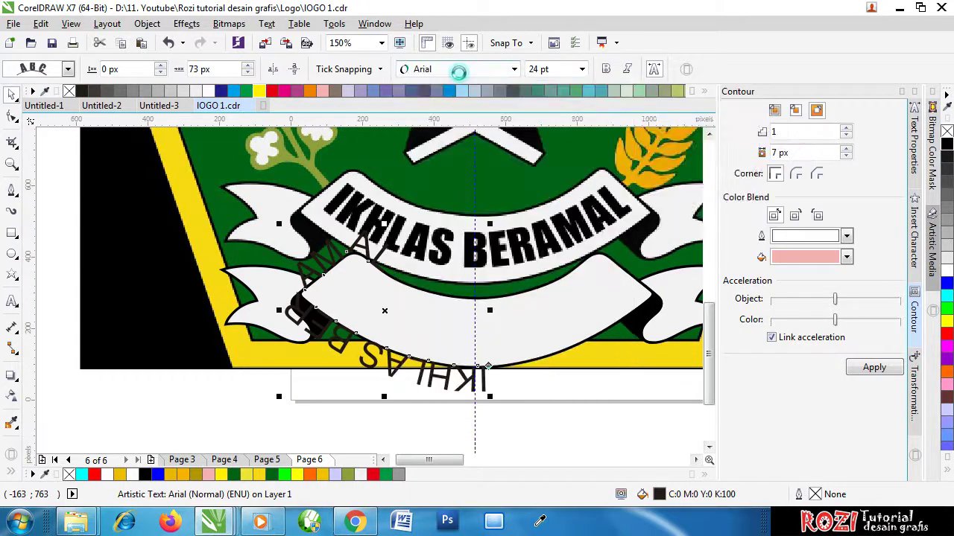
pyautogui.click(459, 69)
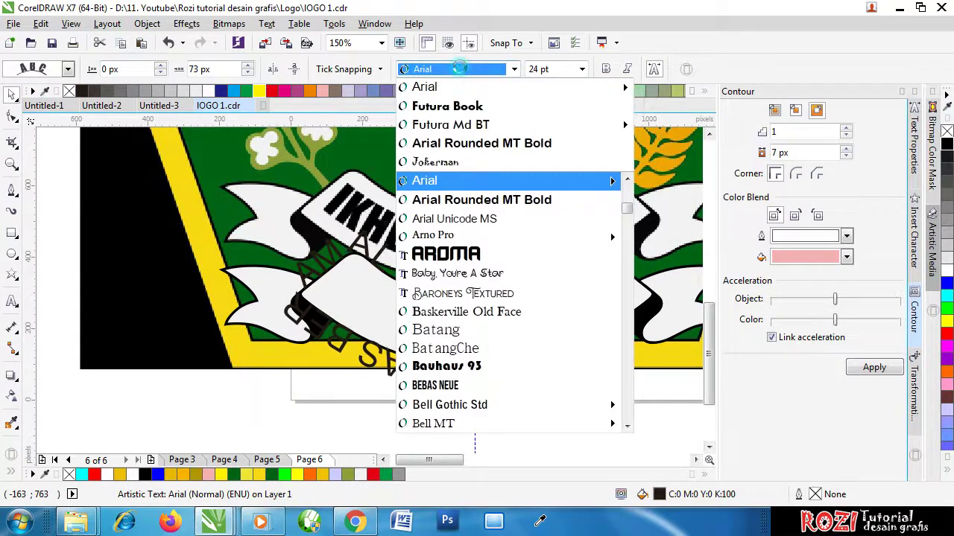
pyautogui.write('impac')
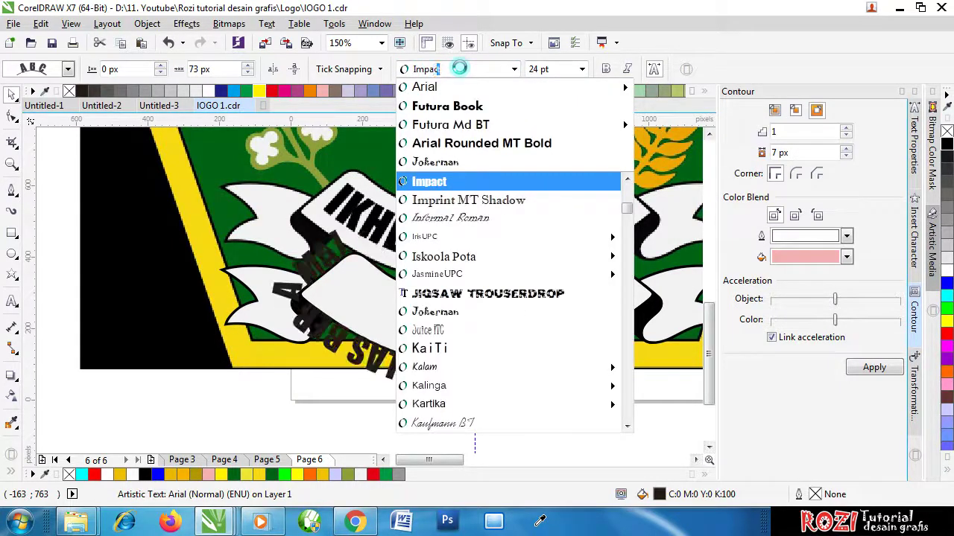
pyautogui.click(429, 181)
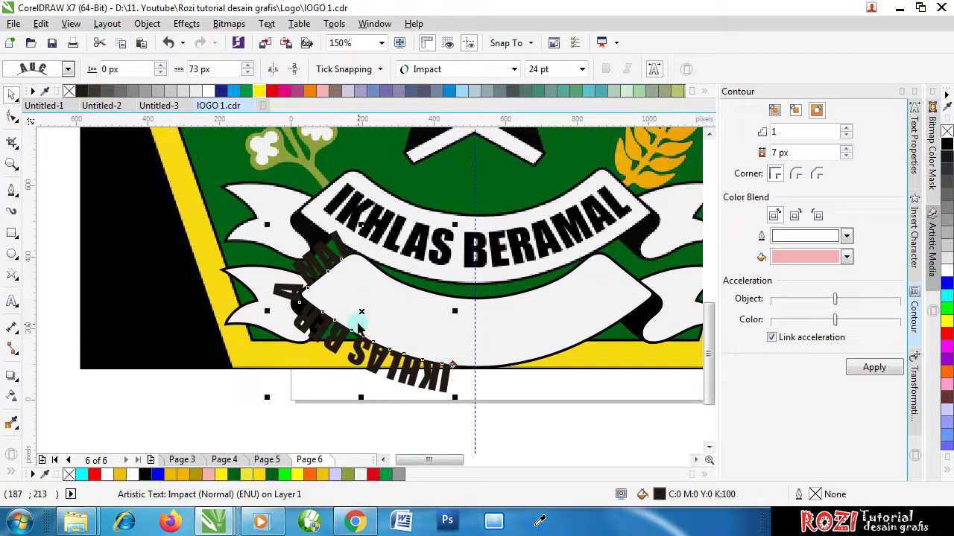
# Step: Slide the lettering along its path until it reads upright on the central ribbon's lower edge
pyautogui.moveTo(361, 312); pyautogui.dragTo(281, 276)
pyautogui.moveTo(474, 236); pyautogui.dragTo(470, 333)
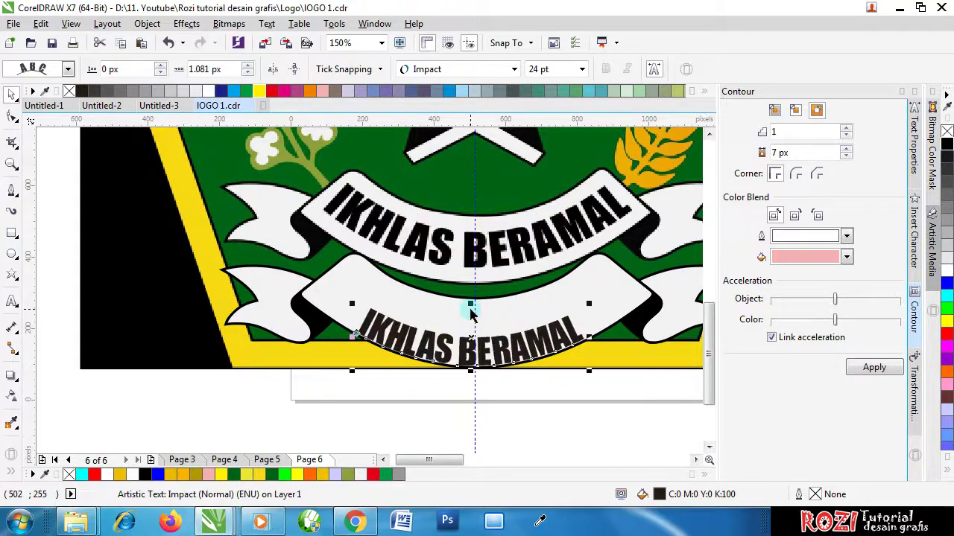
pyautogui.scroll(-1, 468, 304)
pyautogui.scroll(2, 468, 340)
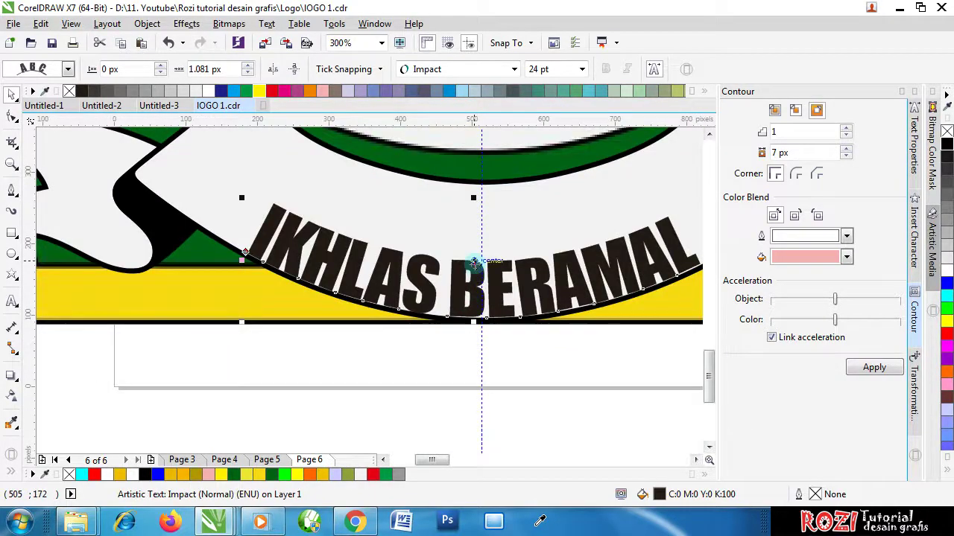
# Step: Move the lettering to the central ribbon's upper edge and mirror it horizontally and vertically so it reads upright
pyautogui.moveTo(474, 262)
pyautogui.mouseDown()
pyautogui.moveTo(486, 179)
pyautogui.moveTo(479, 255)
pyautogui.mouseUp()
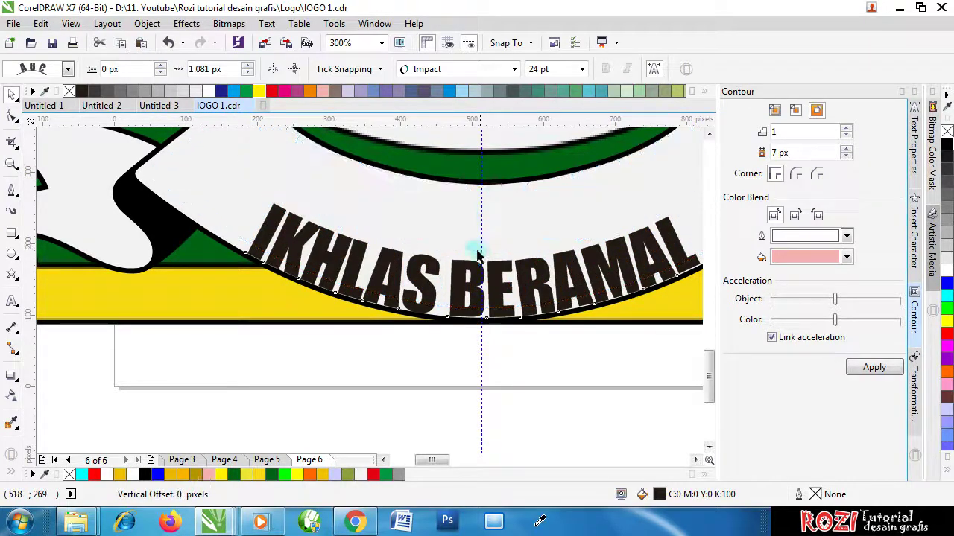
pyautogui.scroll(-2, 471, 294)
pyautogui.scroll(1, 447, 283)
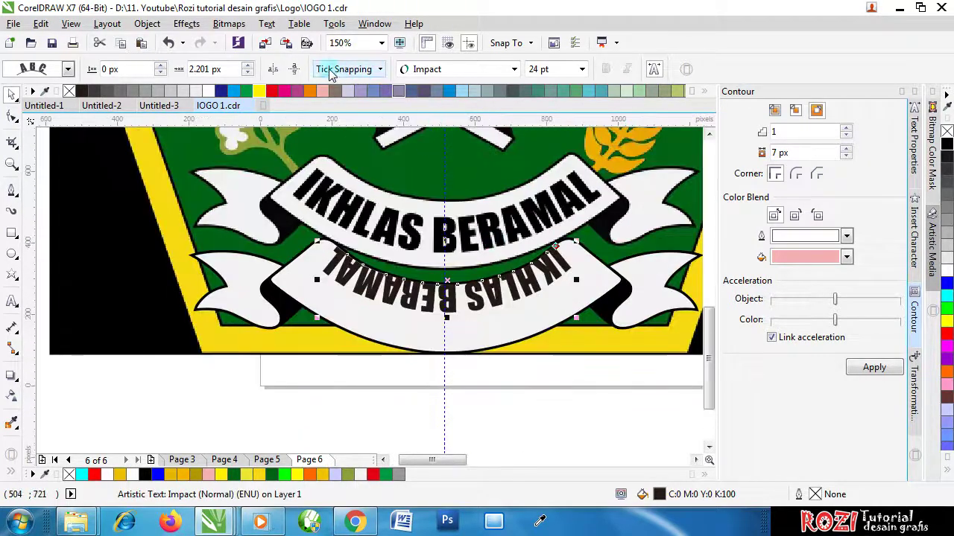
pyautogui.click(289, 70)
pyautogui.click(278, 69)
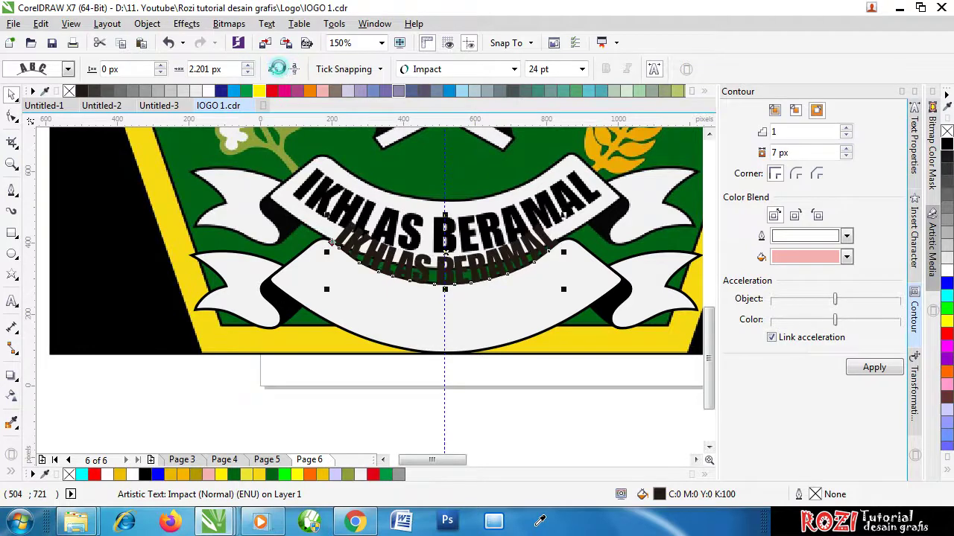
# Step: Try to offset the lettering 113 px from its path, down into the middle of the ribbon, and undo the move
pyautogui.moveTo(445, 250); pyautogui.dragTo(446, 295)
pyautogui.scroll(-1, 459, 336)
pyautogui.click(473, 385)
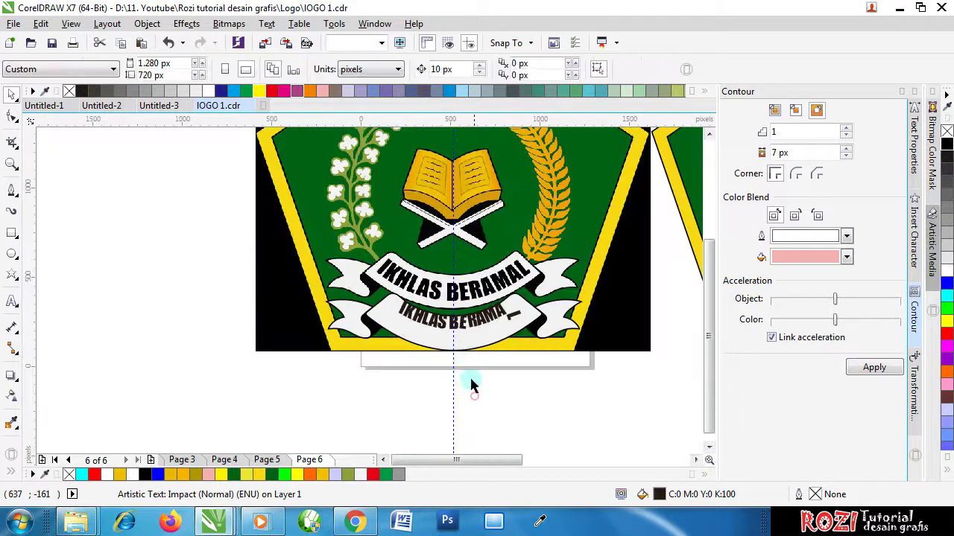
pyautogui.scroll(2, 453, 330)
pyautogui.click(456, 307)
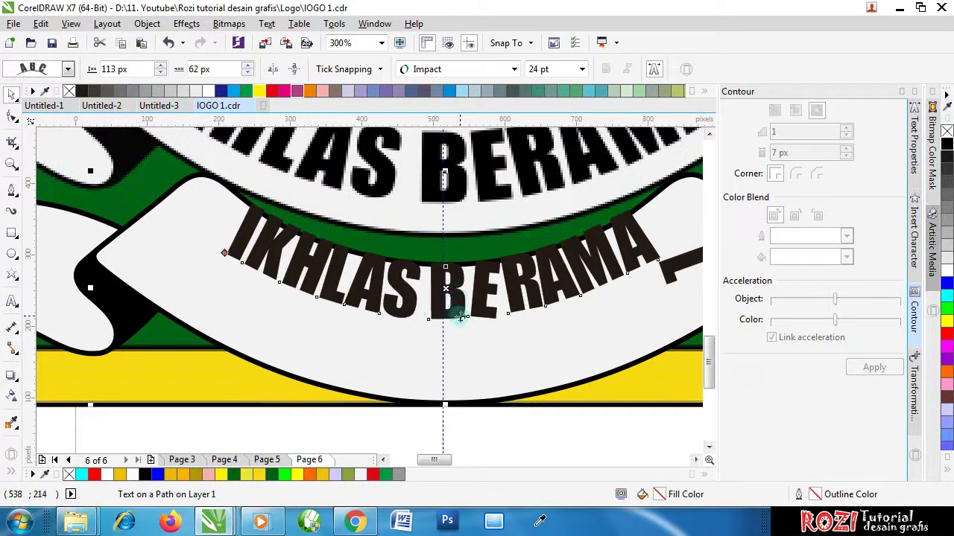
pyautogui.hotkey('ctrl', 'z')
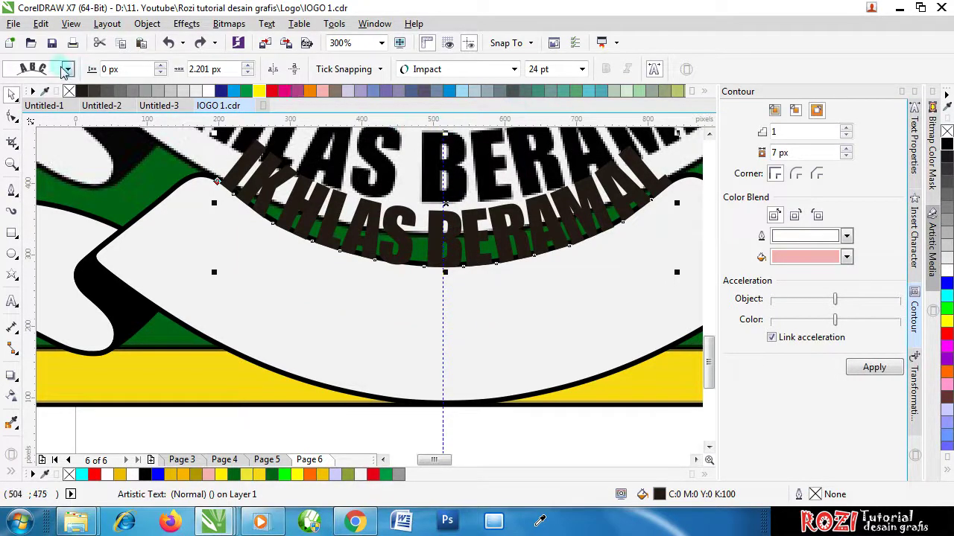
# Step: Try to shift the lettering into the ribbon's lower part with an 81 px offset from the path, and undo the move
pyautogui.click(67, 69)
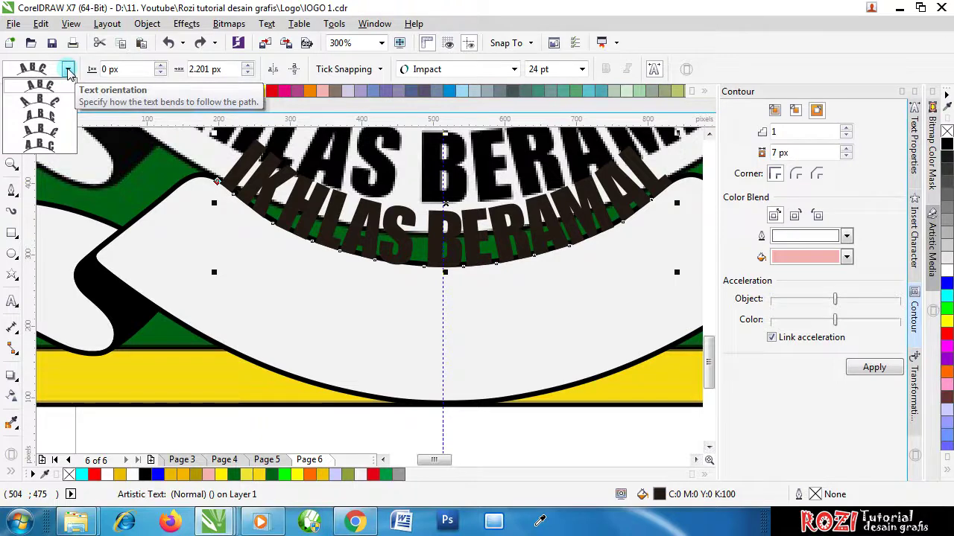
pyautogui.click(68, 69)
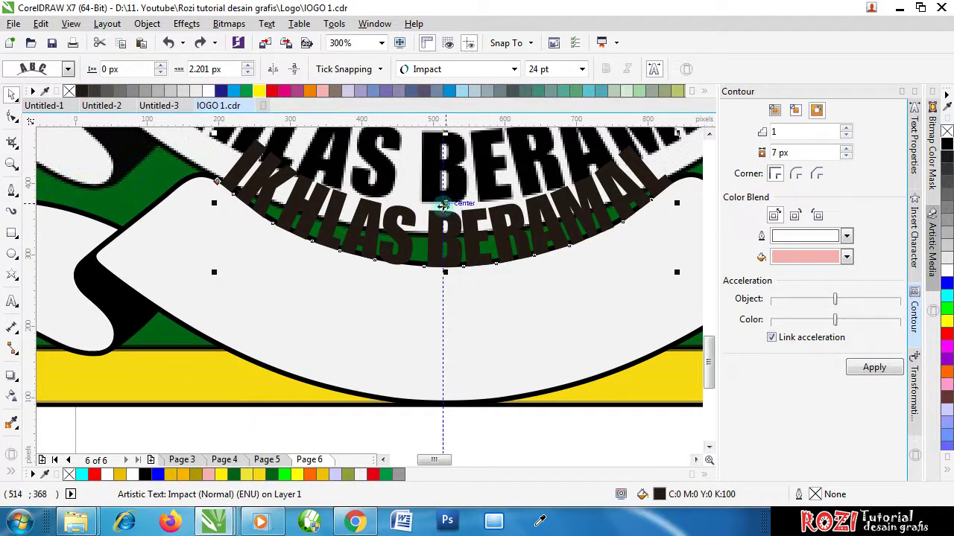
pyautogui.moveTo(444, 203); pyautogui.dragTo(431, 395)
pyautogui.scroll(-2, 454, 373)
pyautogui.scroll(1, 454, 372)
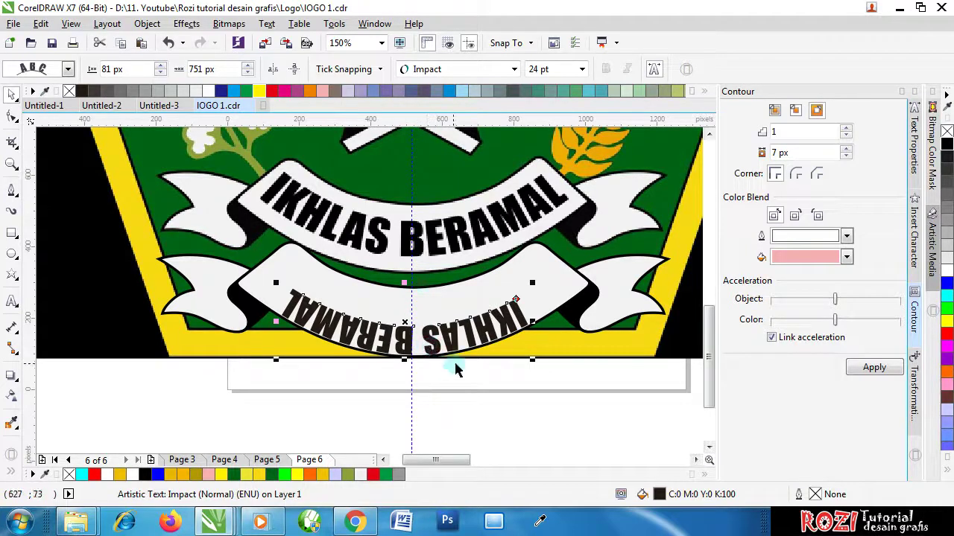
pyautogui.click(902, 92)
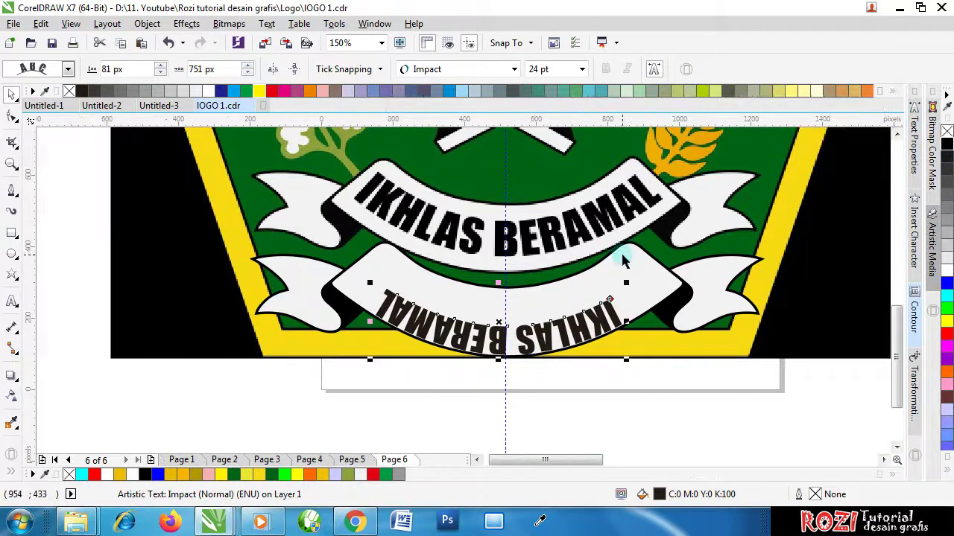
pyautogui.click(558, 400)
pyautogui.click(534, 339)
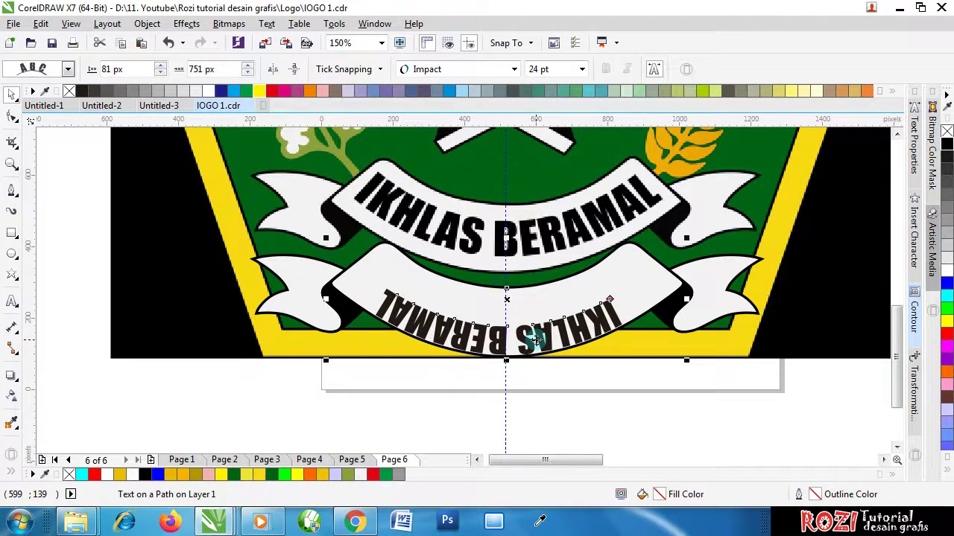
pyautogui.hotkey('ctrl', 'z')
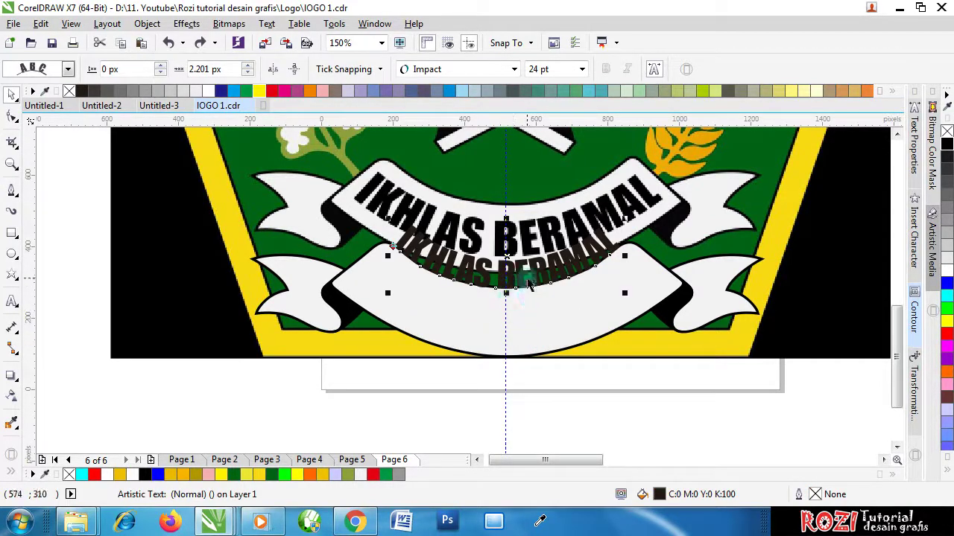
# Step: Move the lettering back to the ribbon's lower edge and delete it
pyautogui.moveTo(504, 261); pyautogui.dragTo(497, 325)
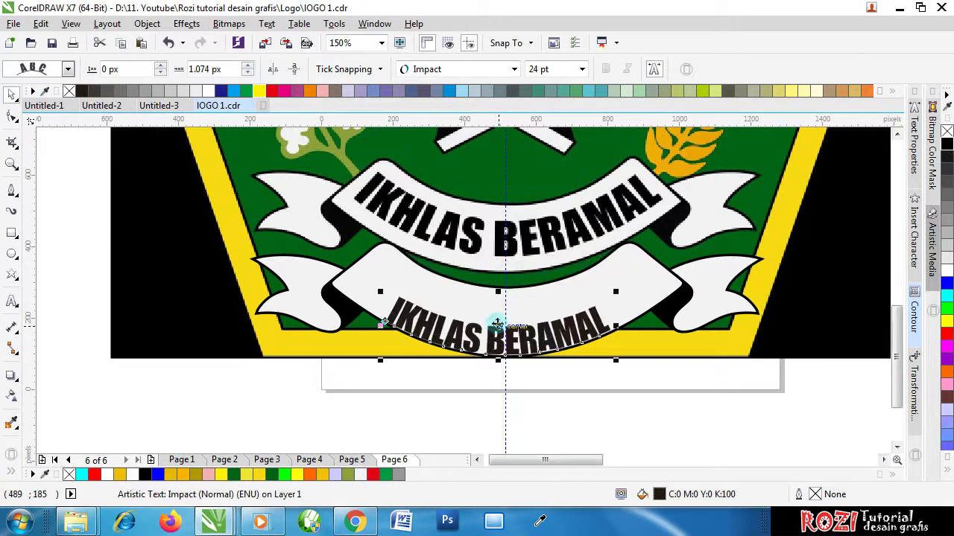
pyautogui.press('Delete')
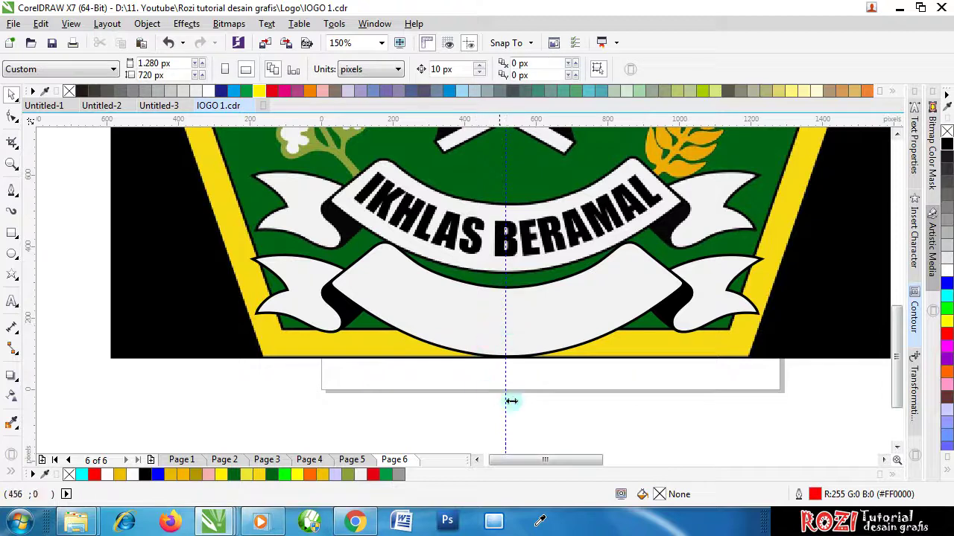
# Step: Duplicate the central ribbon shape straight up to Y 315 px and give the copy a black hairline outline without fill
pyautogui.click(532, 329)
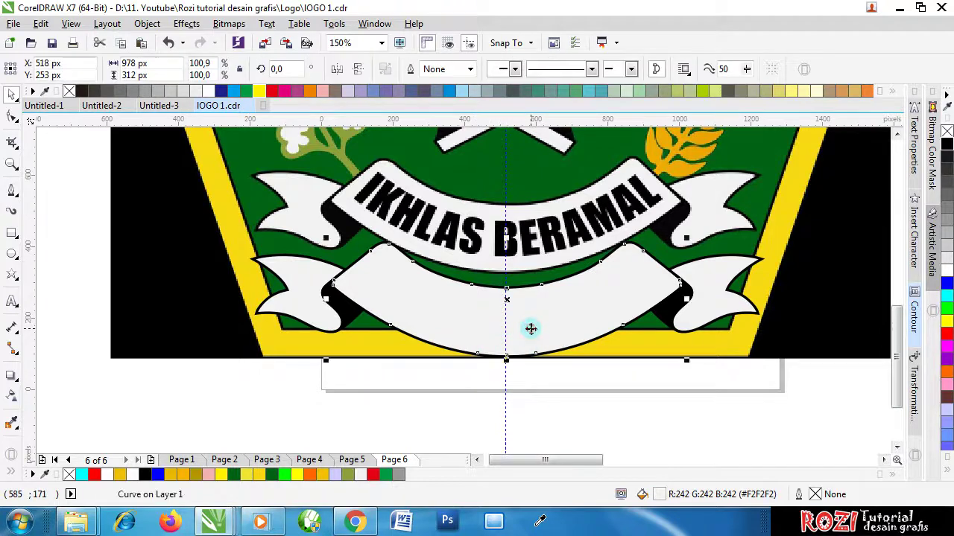
pyautogui.click(172, 382)
pyautogui.click(497, 330)
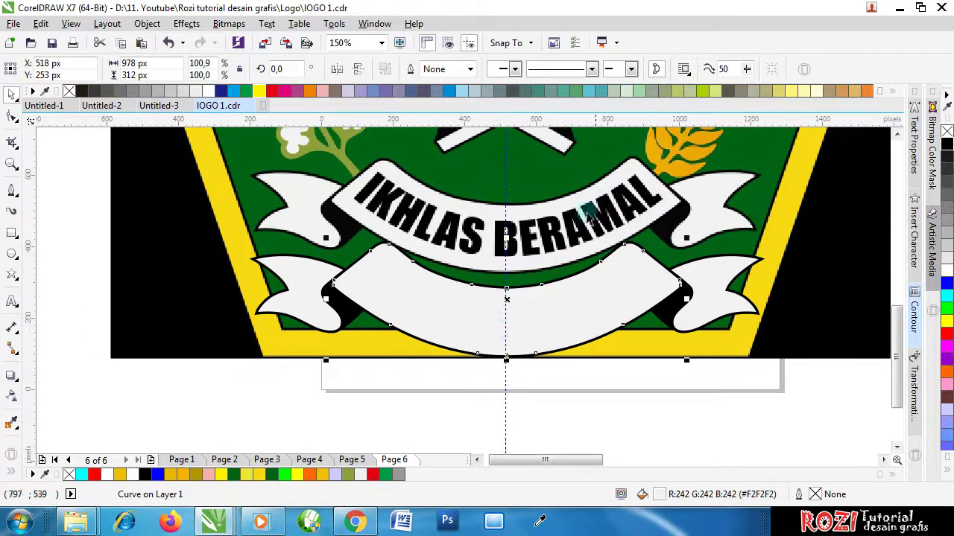
pyautogui.moveTo(529, 328); pyautogui.dragTo(544, 304)
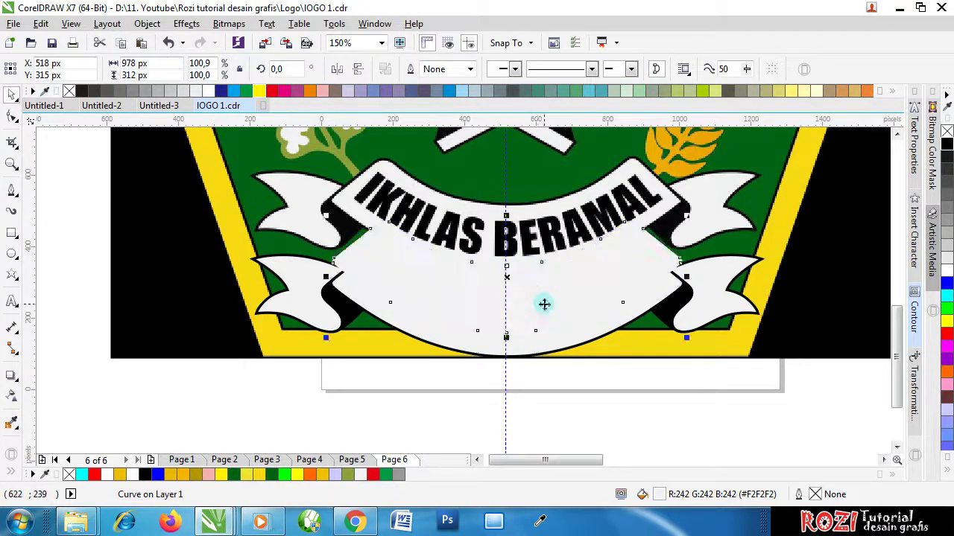
pyautogui.rightClick(947, 144)
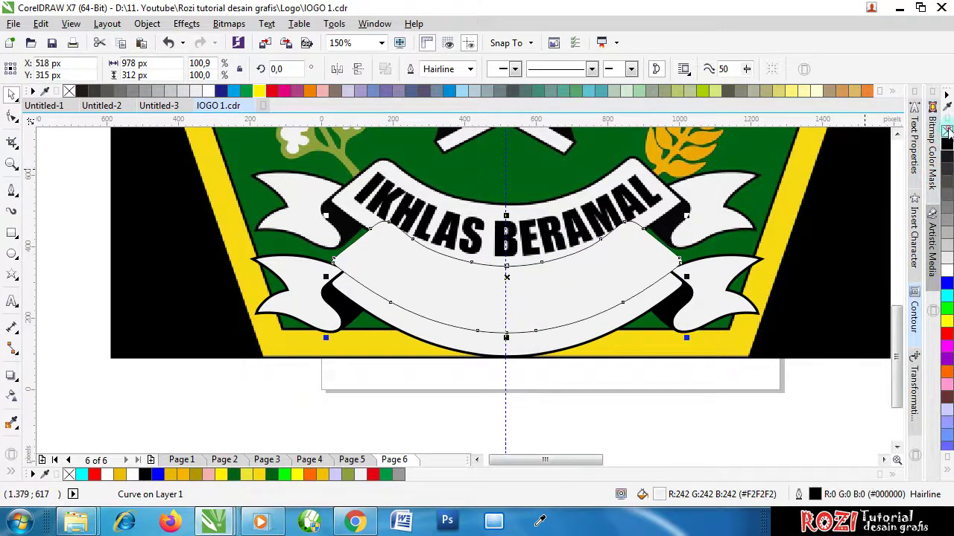
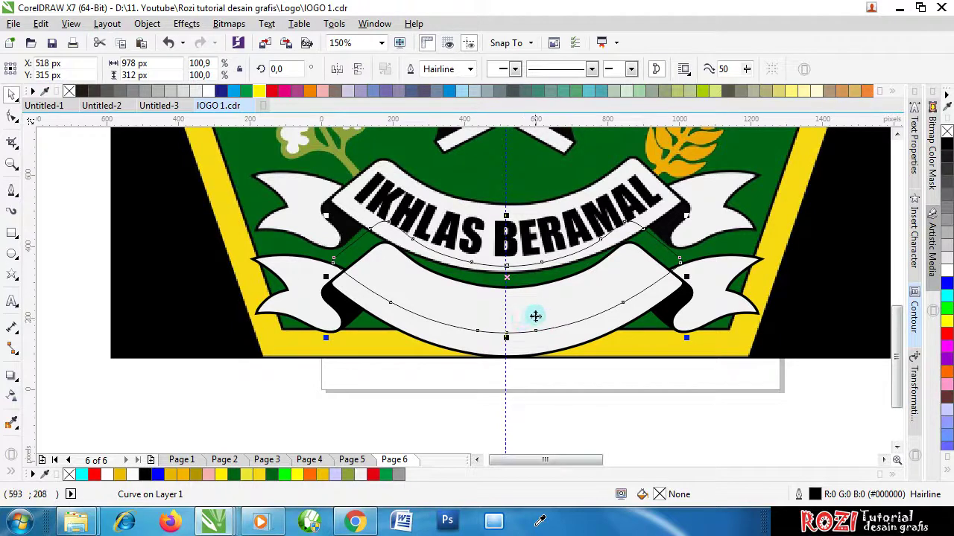
# Step: Move the outlined copy up to Y 532 px along the reference lettering's baseline and narrow it to 952 px wide
pyautogui.moveTo(541, 318); pyautogui.dragTo(537, 240)
pyautogui.scroll(1, 509, 219)
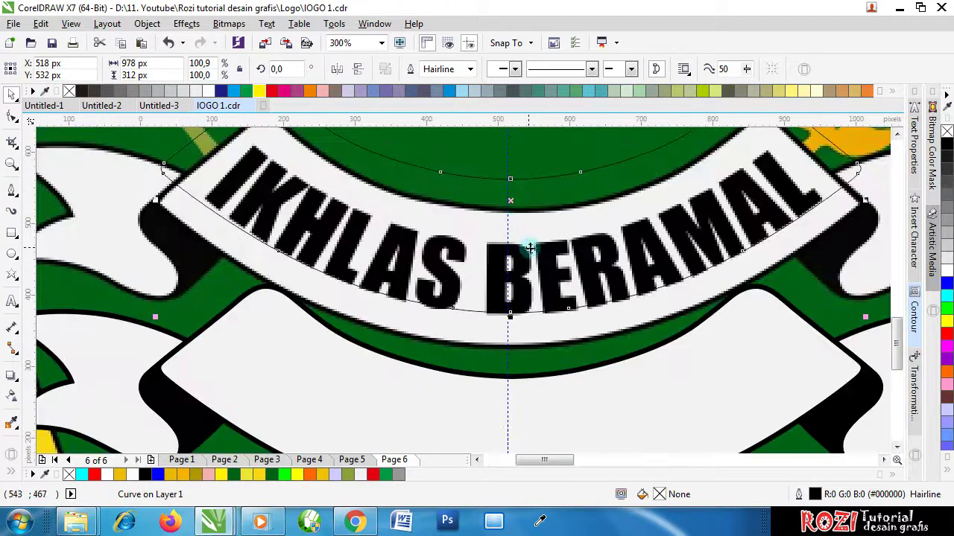
pyautogui.moveTo(551, 237); pyautogui.dragTo(557, 237)
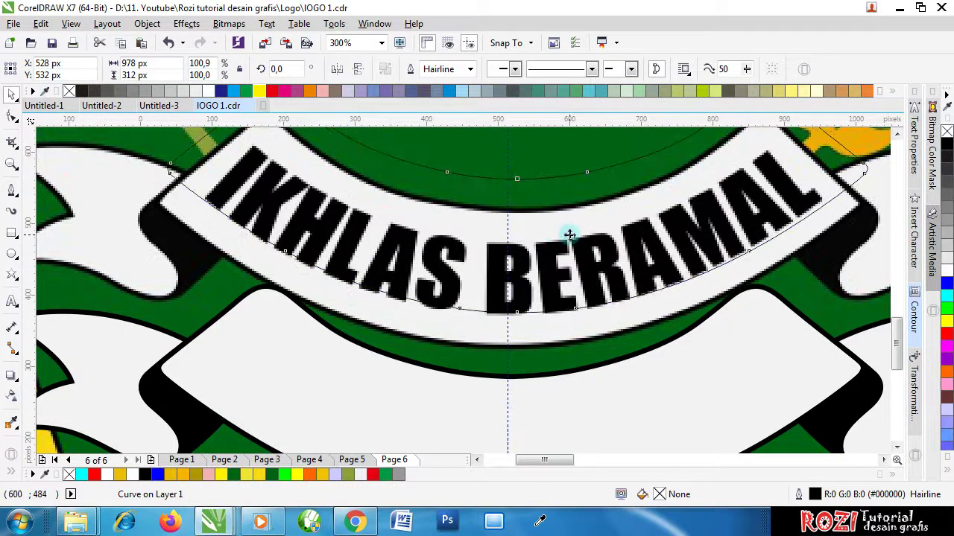
pyautogui.moveTo(867, 199); pyautogui.dragTo(856, 201)
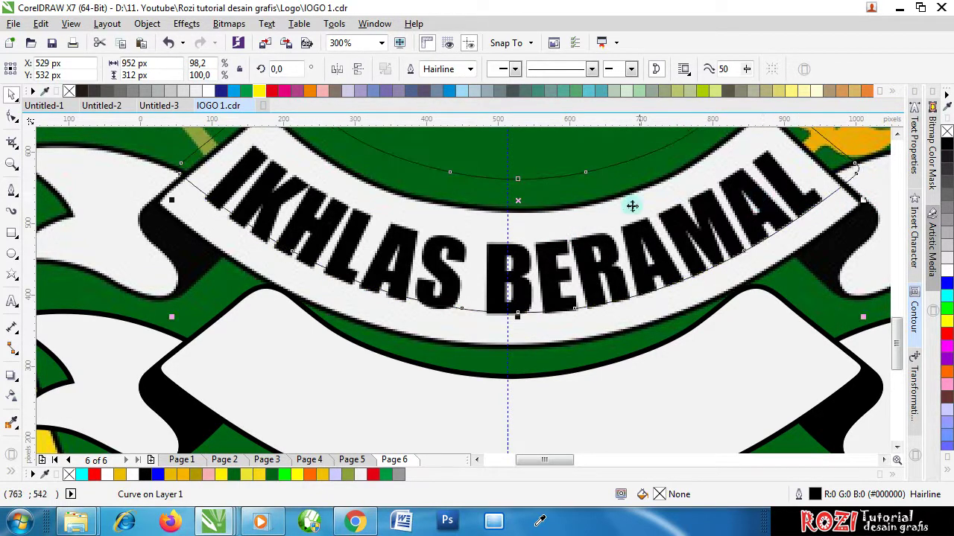
# Step: Move the outlined guide curve to X 520 px, Y 526 px and write "IKHLAS BERAMAL" along its lower edge
pyautogui.moveTo(493, 260); pyautogui.dragTo(493, 262)
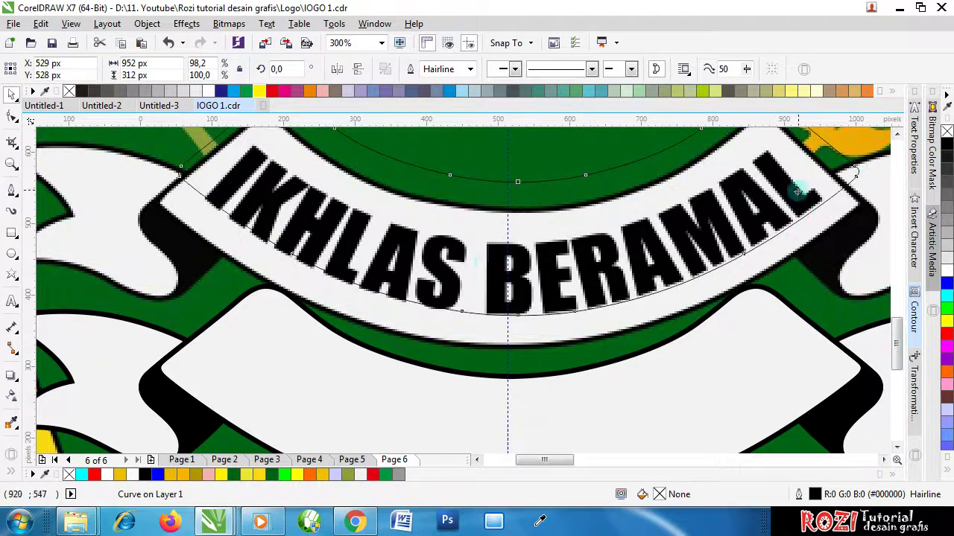
pyautogui.moveTo(798, 192); pyautogui.dragTo(792, 191)
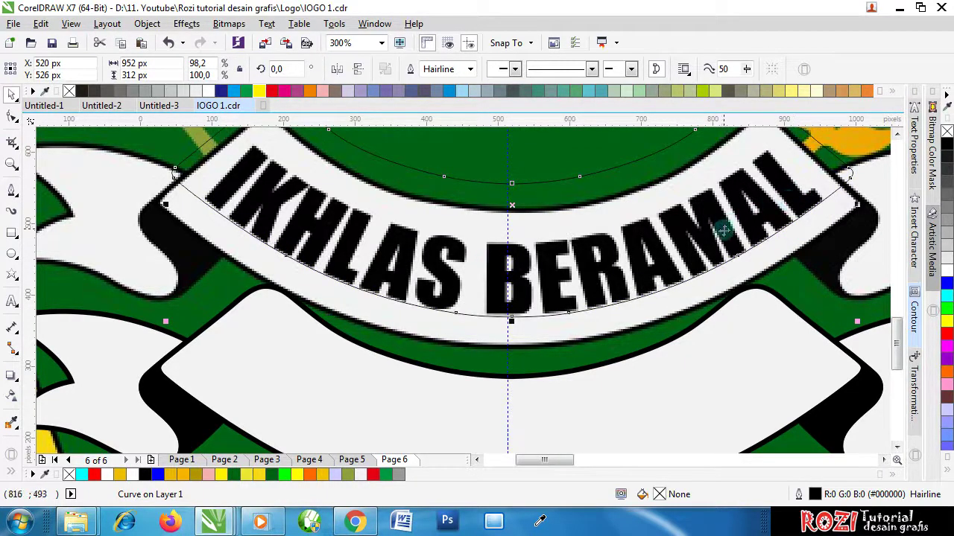
pyautogui.click(11, 301)
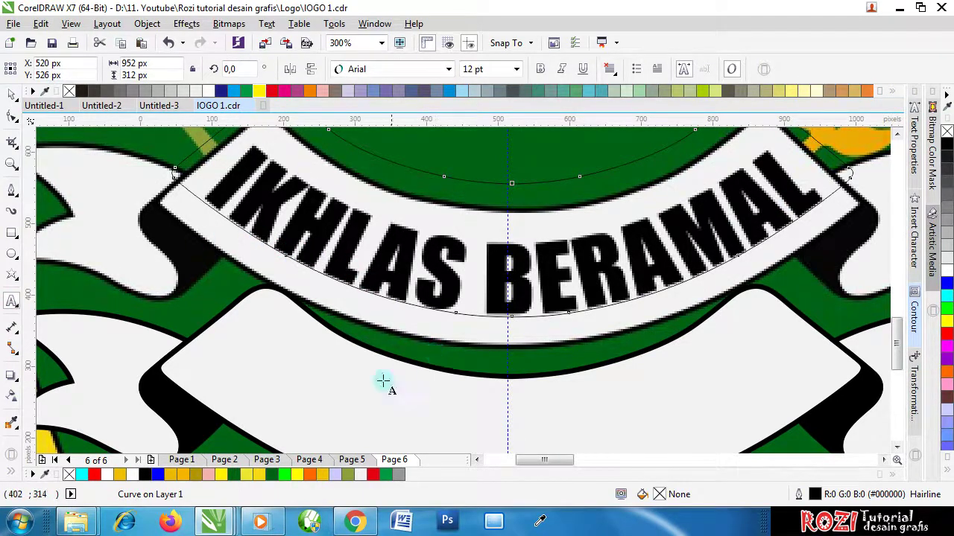
pyautogui.click(330, 279)
pyautogui.write('IKHLAS BE')
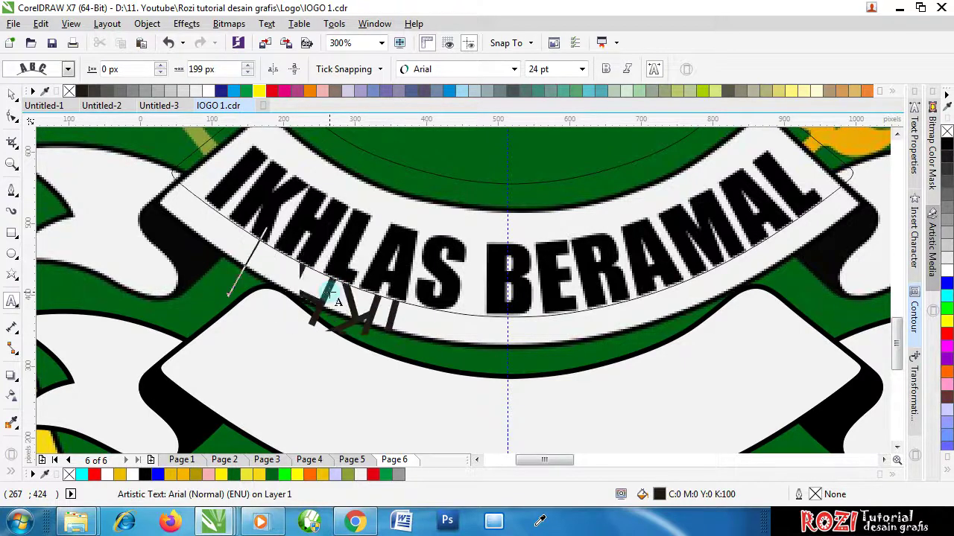
pyautogui.write('RAMAL')
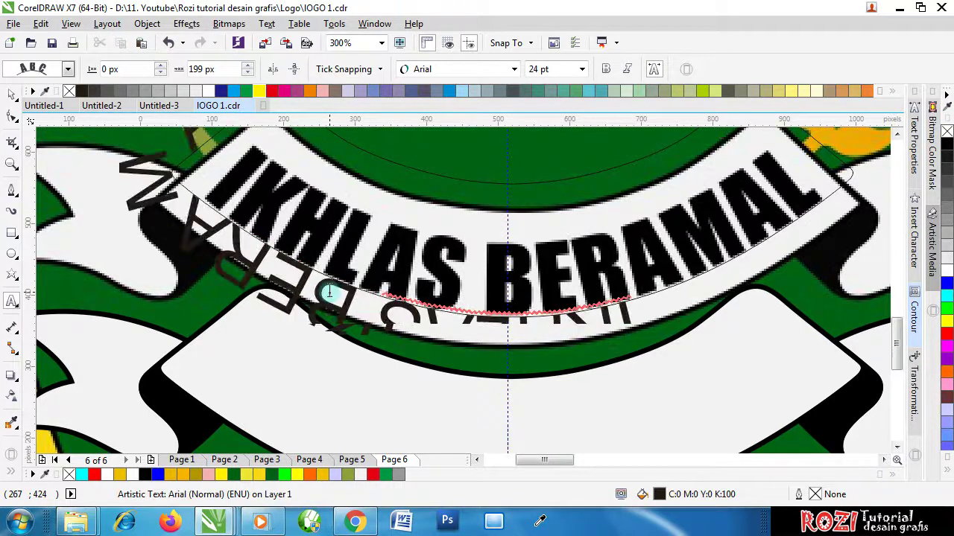
# Step: Set the path lettering in Impact and mirror it horizontally and vertically so it reads upright inside the ribbon
pyautogui.click(12, 97)
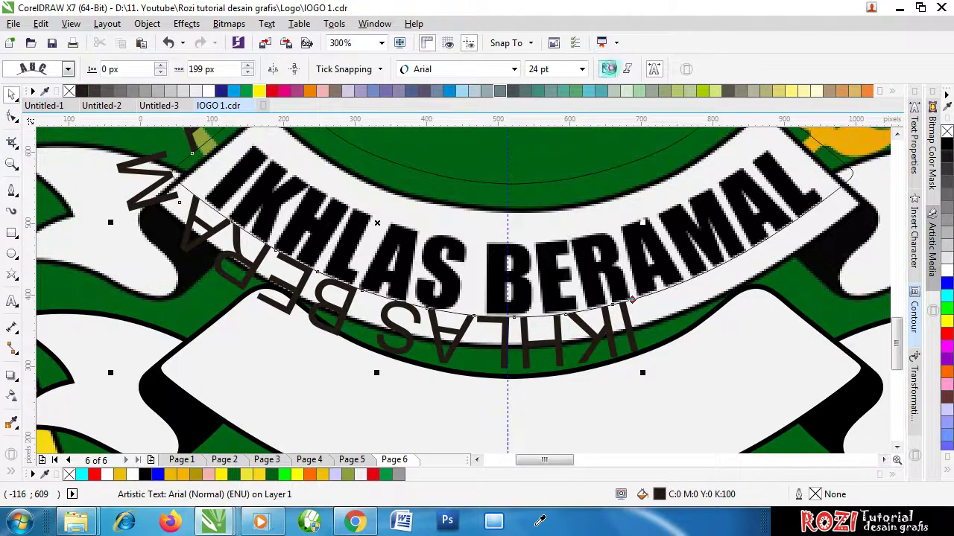
pyautogui.click(605, 68)
pyautogui.click(447, 69)
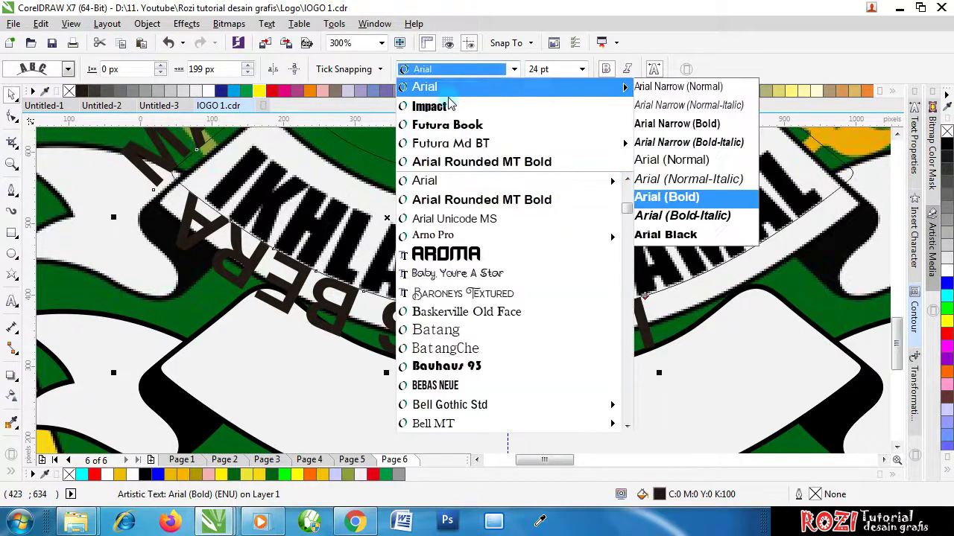
pyautogui.click(425, 104)
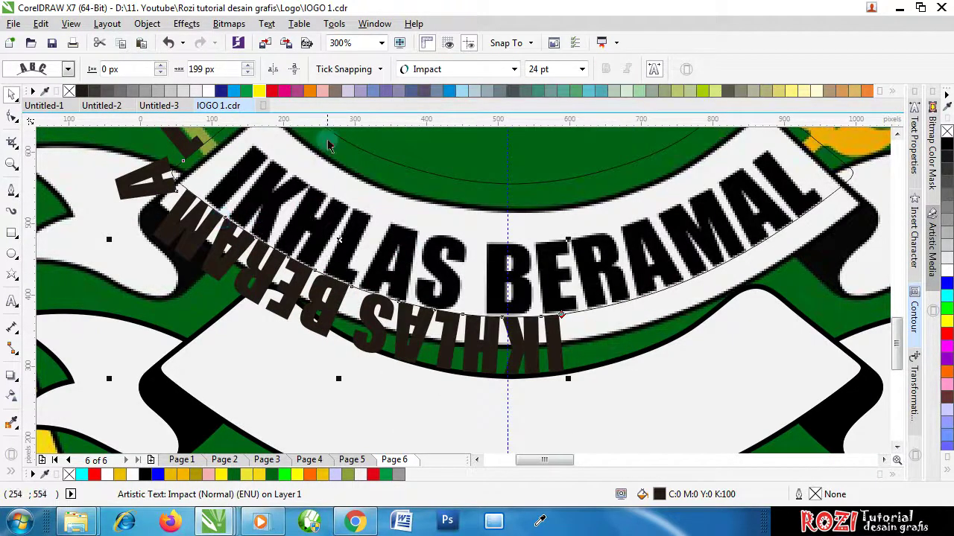
pyautogui.click(275, 71)
pyautogui.click(275, 70)
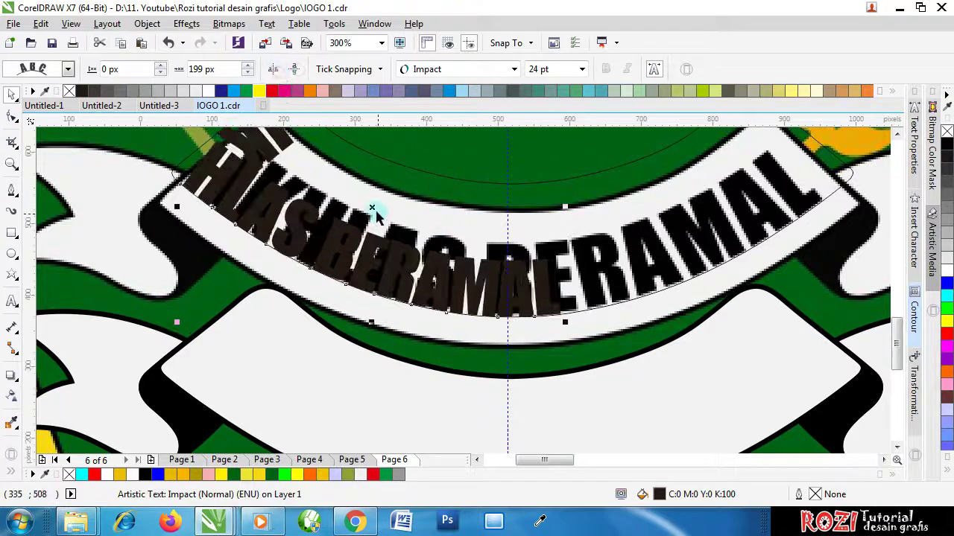
# Step: Slide the lettering along the path to an offset of 1.126 px, colour it blue, and set its size to 30 pt
pyautogui.moveTo(384, 213); pyautogui.dragTo(525, 270)
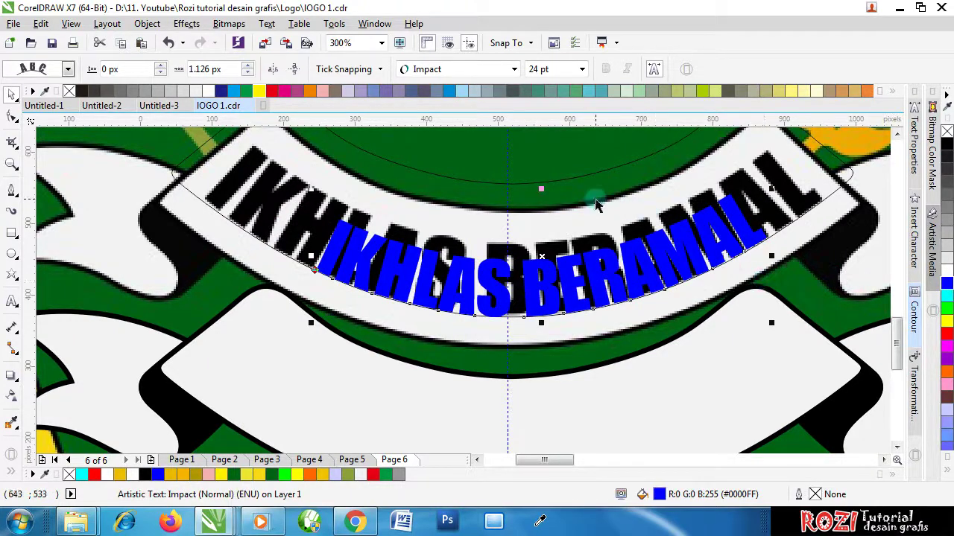
pyautogui.click(583, 69)
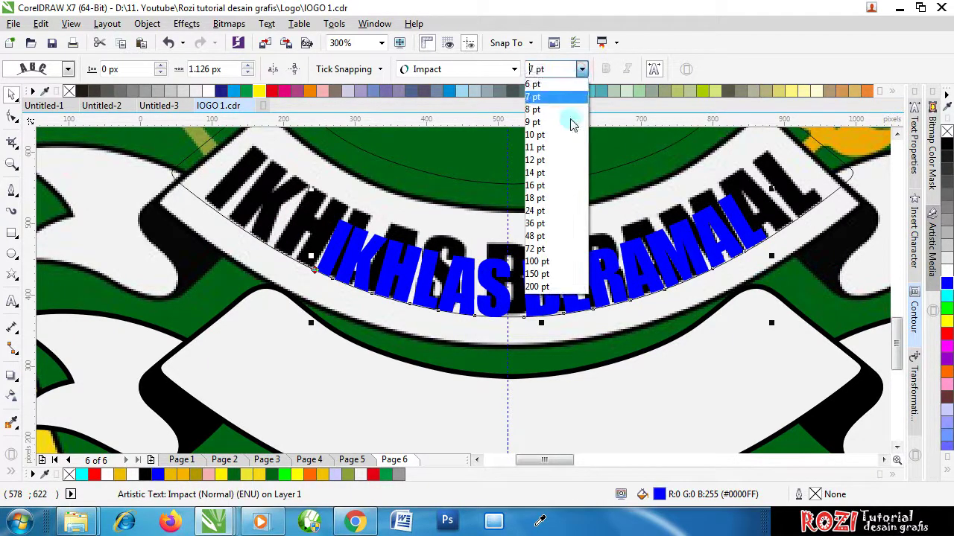
pyautogui.click(555, 218)
pyautogui.click(582, 69)
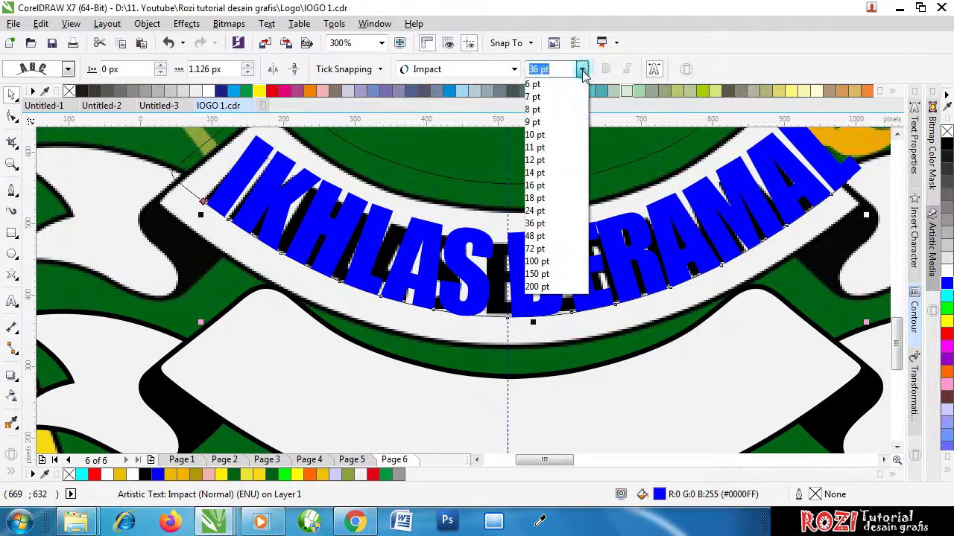
pyautogui.click(552, 69)
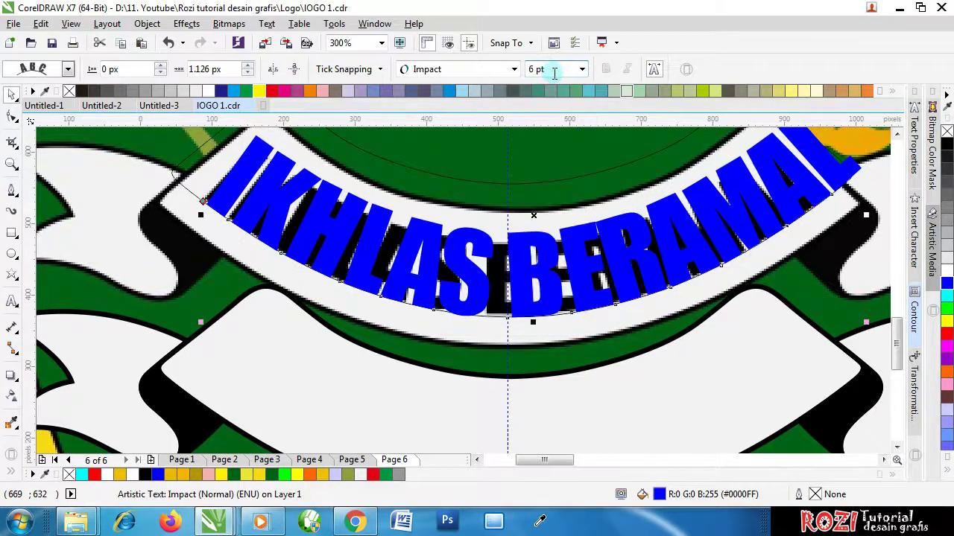
pyautogui.doubleClick(554, 69)
pyautogui.write('30')
pyautogui.press('Return')
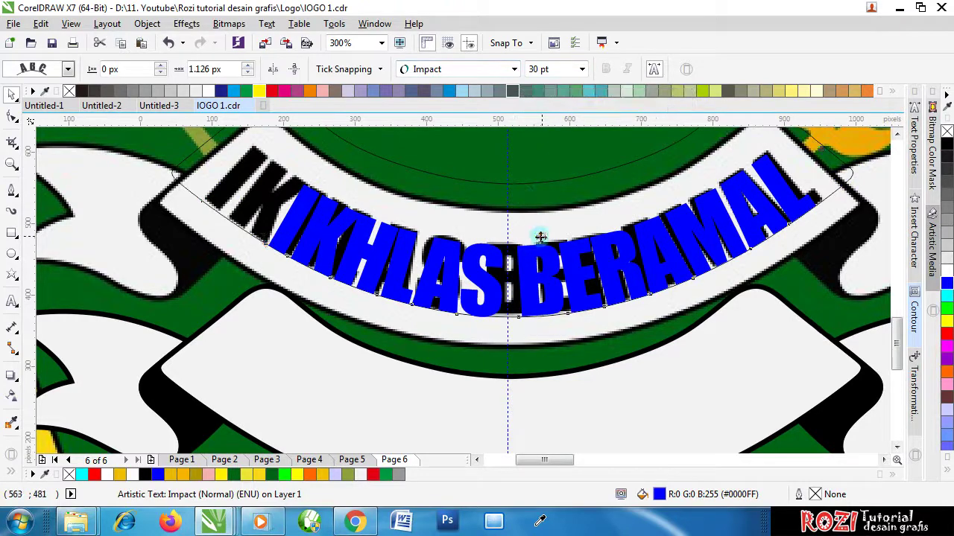
# Step: Reposition the lettering along the guide curve to an offset of 1.077 px with 0 px distance from the path
pyautogui.moveTo(540, 236); pyautogui.dragTo(497, 238)
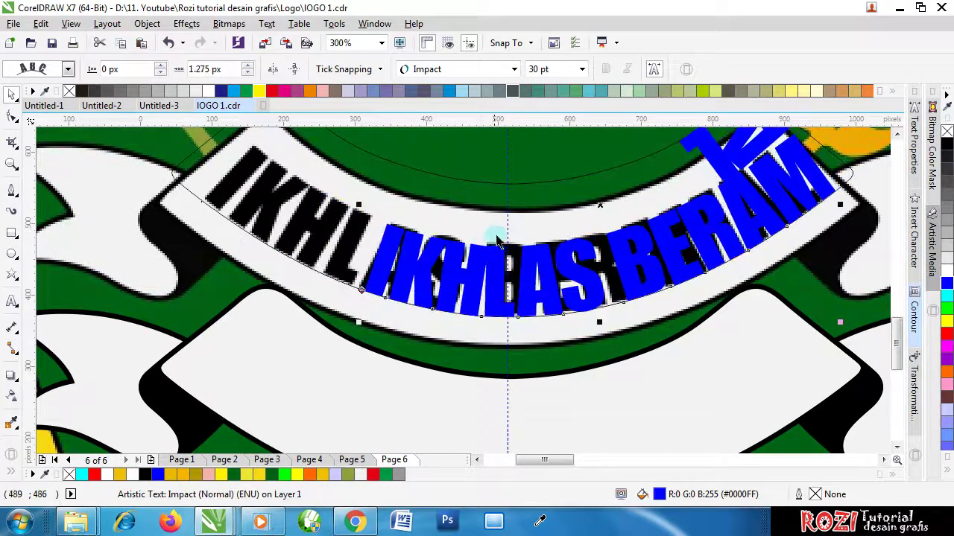
pyautogui.moveTo(603, 205); pyautogui.dragTo(672, 203)
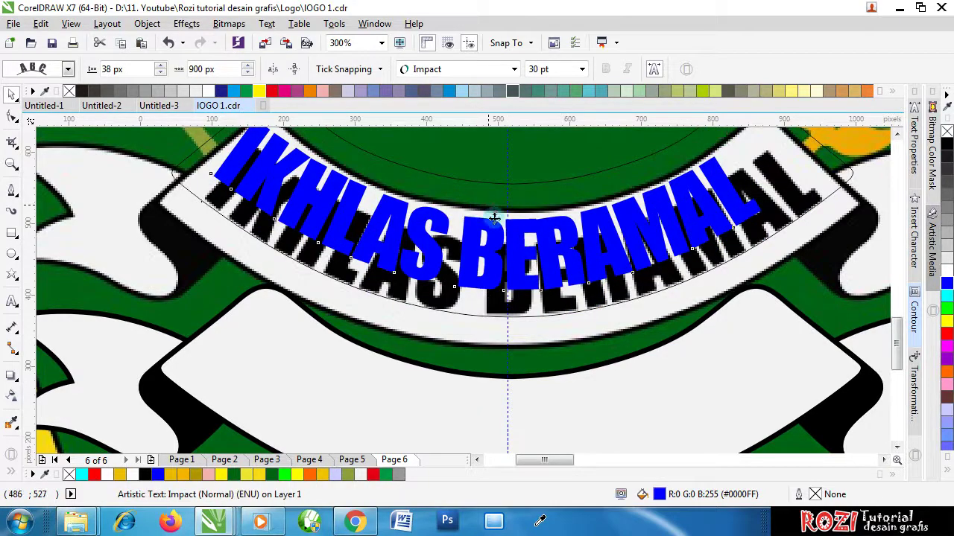
pyautogui.moveTo(494, 217)
pyautogui.mouseDown()
pyautogui.moveTo(500, 186)
pyautogui.moveTo(501, 209)
pyautogui.mouseUp()
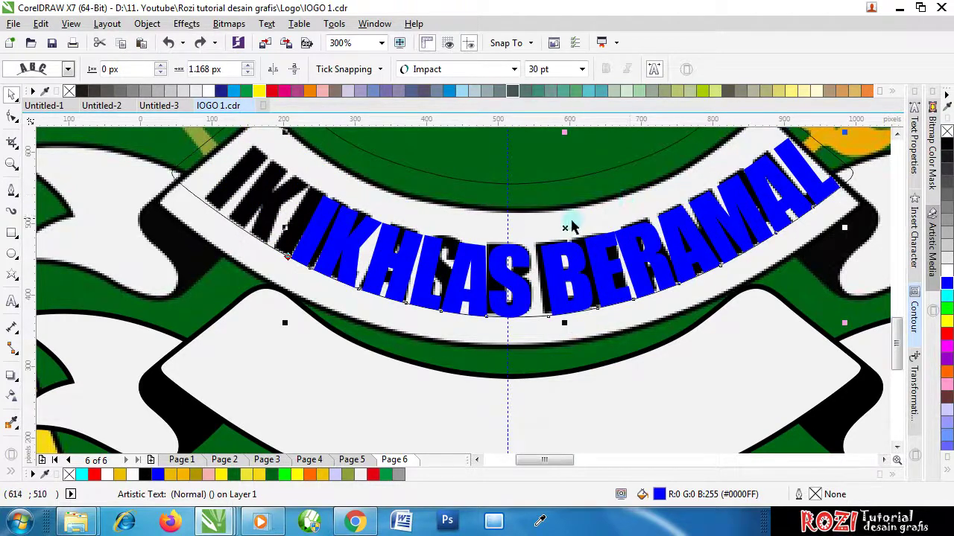
pyautogui.moveTo(563, 228)
pyautogui.mouseDown()
pyautogui.moveTo(543, 230)
pyautogui.moveTo(615, 223)
pyautogui.mouseUp()
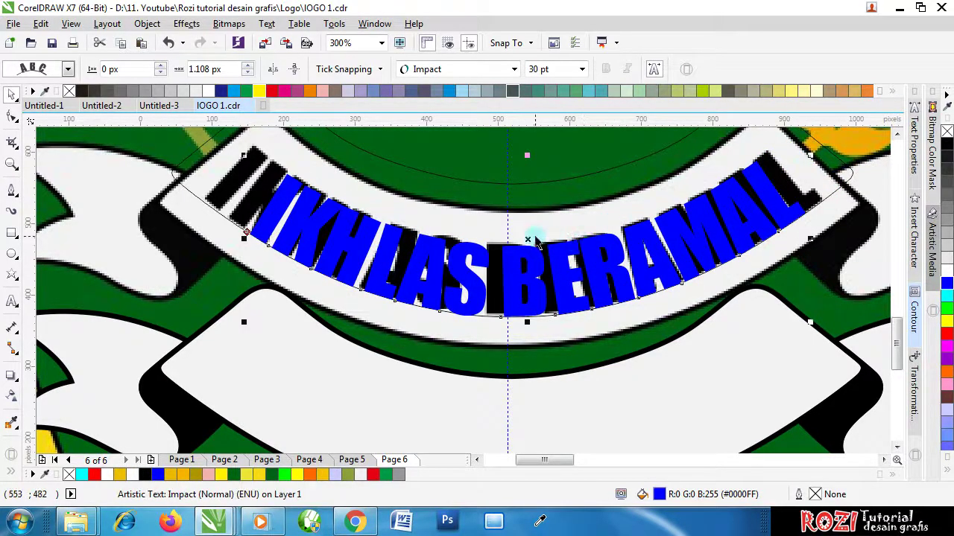
pyautogui.moveTo(540, 238)
pyautogui.mouseDown()
pyautogui.moveTo(550, 237)
pyautogui.moveTo(504, 240)
pyautogui.moveTo(521, 239)
pyautogui.mouseUp()
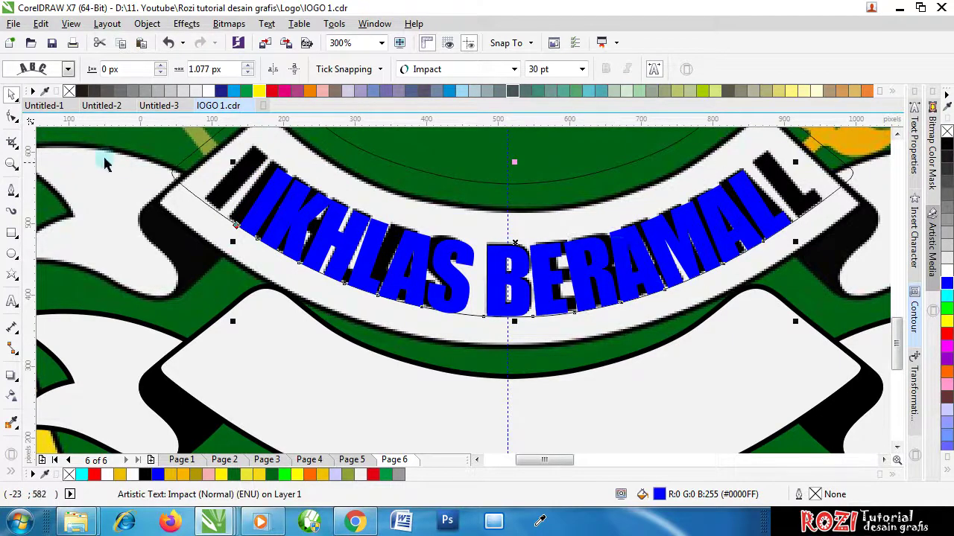
# Step: Try to shift the initial letter I outward from the rest of the lettering, and undo the shift
pyautogui.click(13, 117)
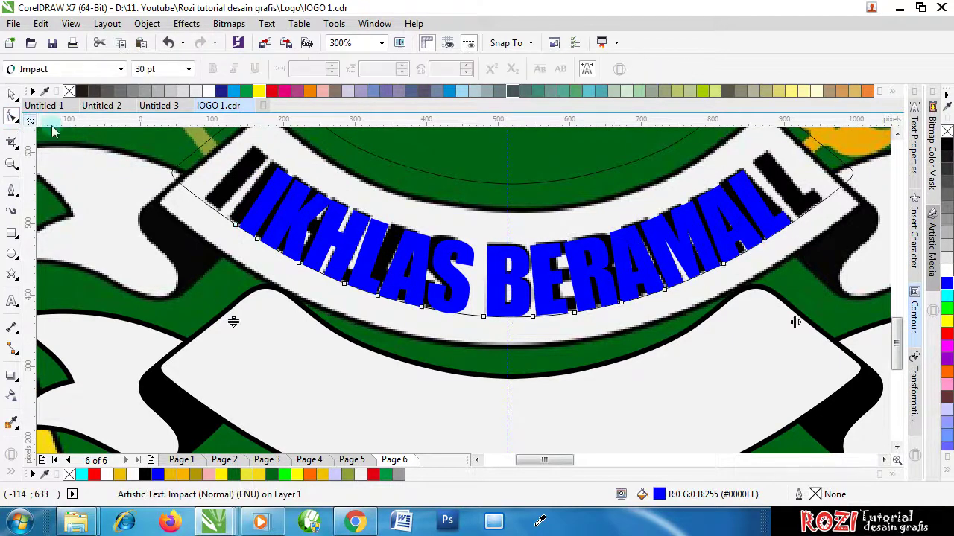
pyautogui.click(242, 238)
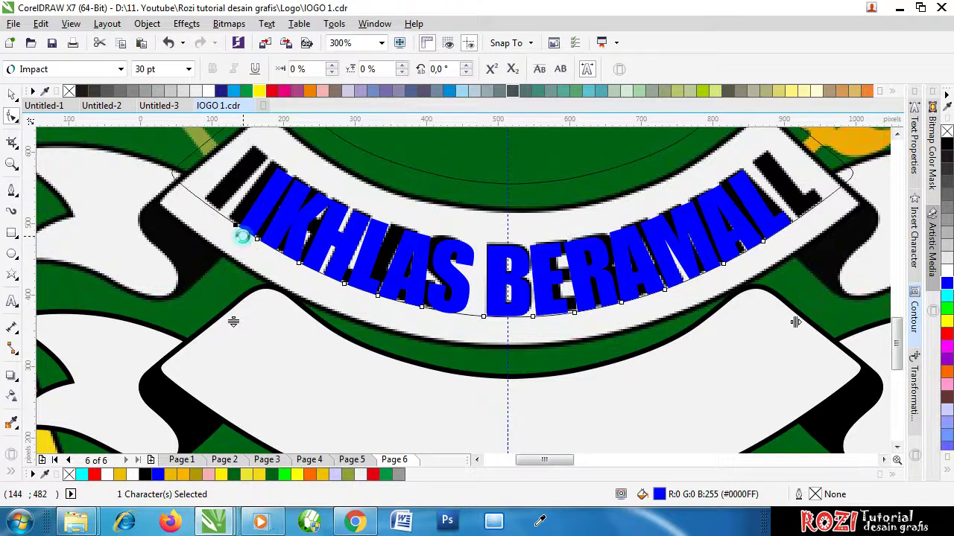
pyautogui.moveTo(233, 322); pyautogui.dragTo(219, 321)
pyautogui.press('Up')
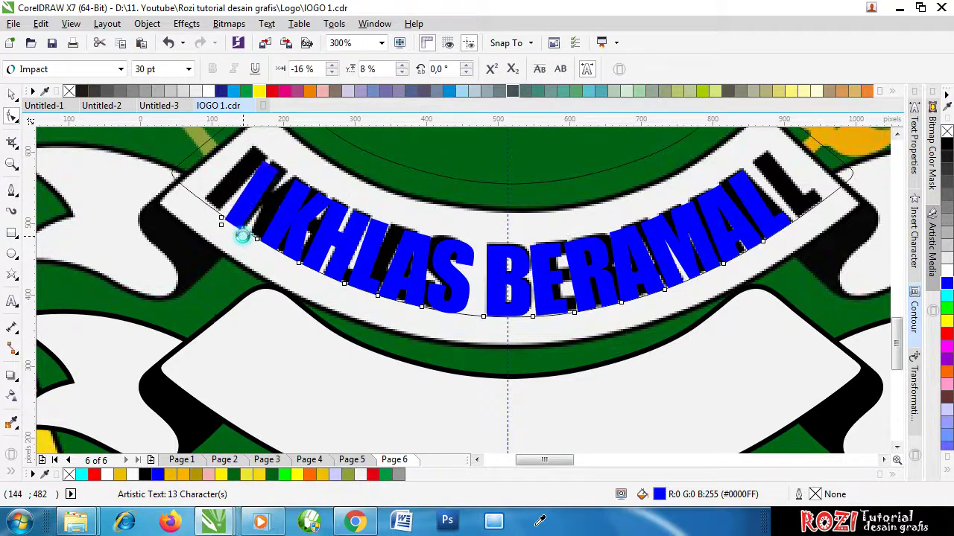
pyautogui.hotkey('ctrl', 'z')
pyautogui.hotkey('ctrl', 'z')
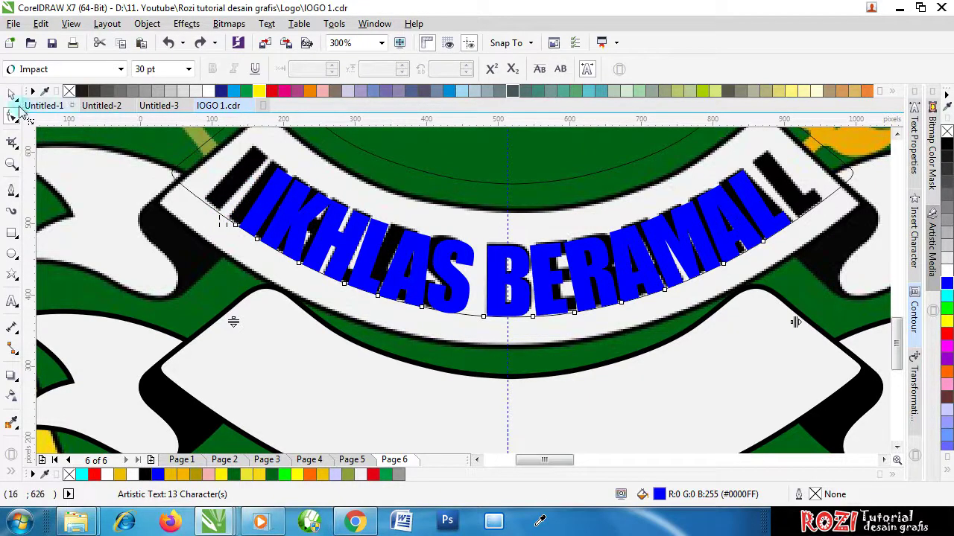
pyautogui.click(11, 94)
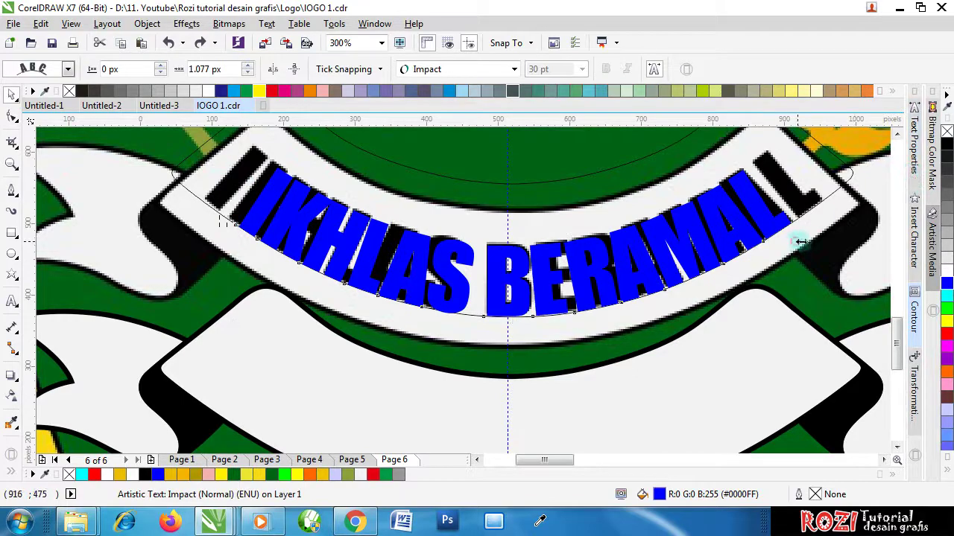
# Step: Stretch the lettering in width and height to cover the reference letters, bringing its size to 30,942 pt
pyautogui.moveTo(799, 241); pyautogui.dragTo(838, 240)
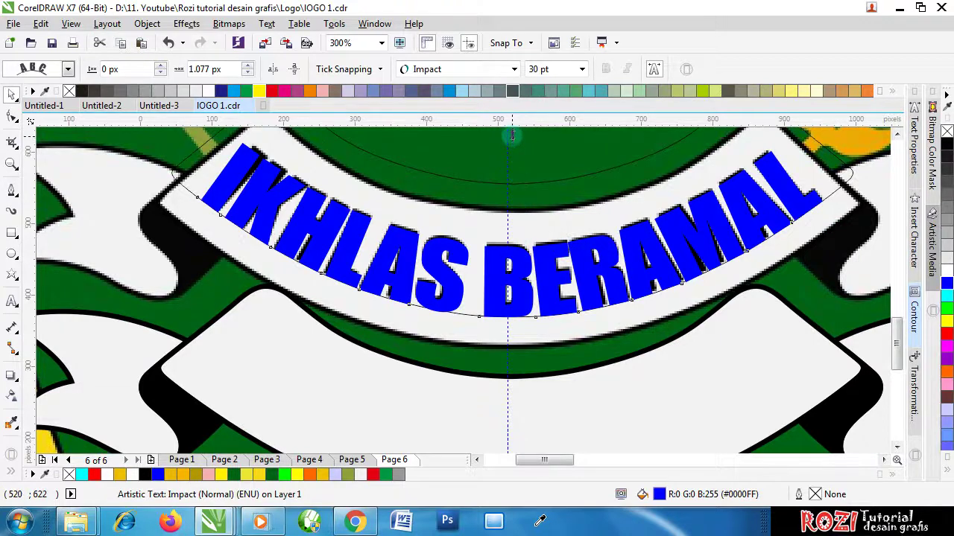
pyautogui.scroll(1, 512, 135)
pyautogui.moveTo(511, 154); pyautogui.dragTo(510, 154)
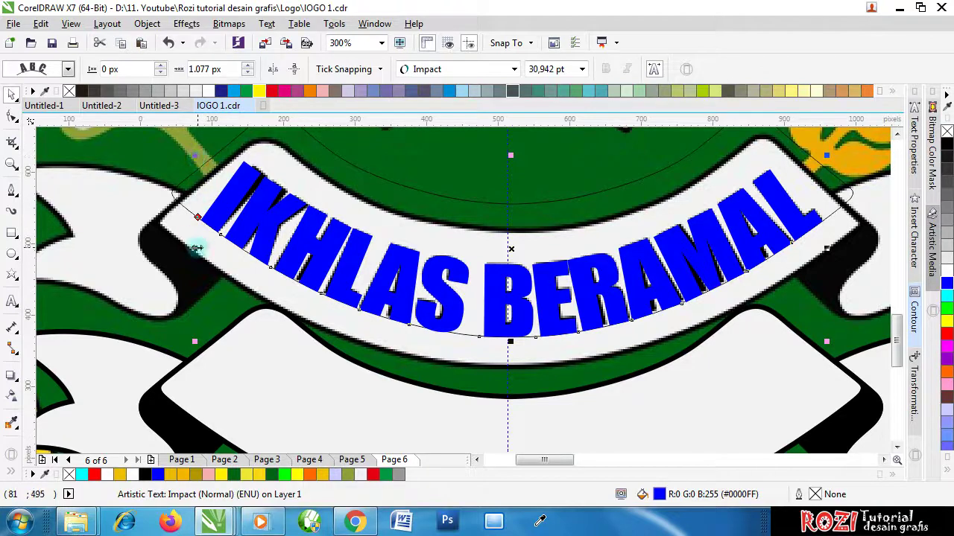
pyautogui.moveTo(198, 247); pyautogui.dragTo(202, 252)
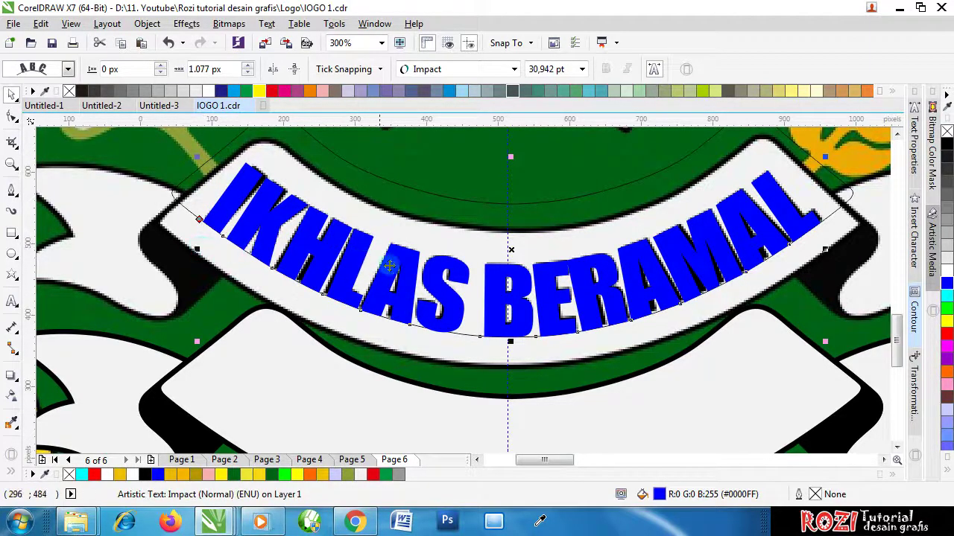
pyautogui.moveTo(193, 251); pyautogui.dragTo(199, 249)
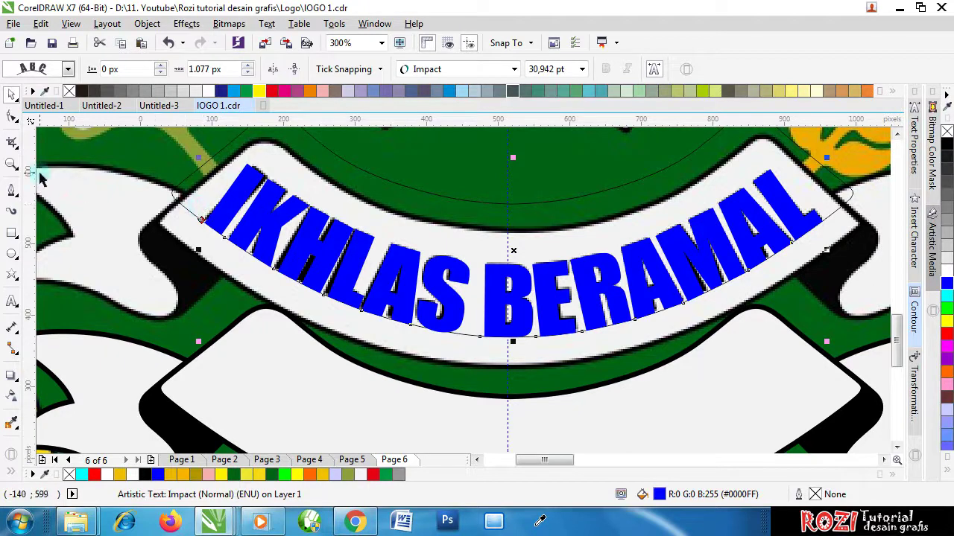
pyautogui.click(12, 117)
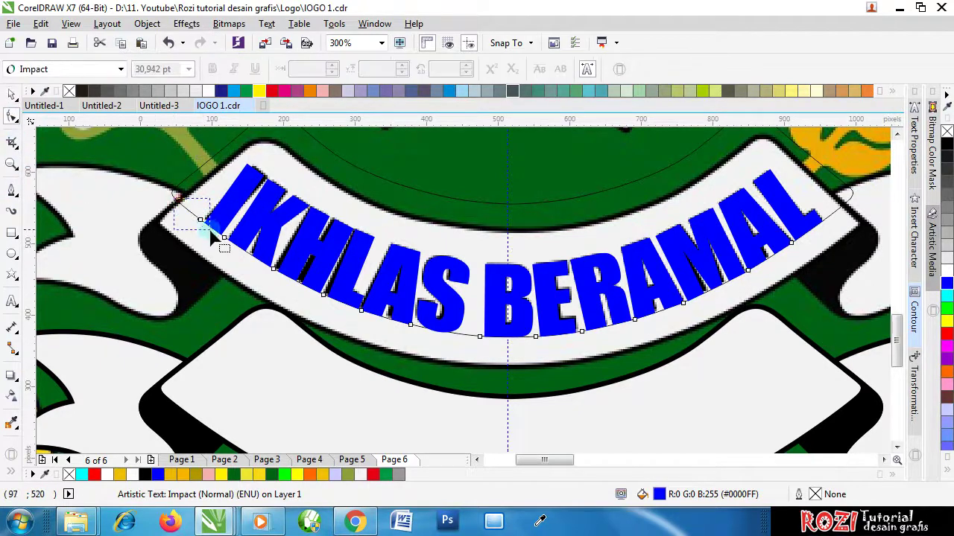
pyautogui.click(202, 218)
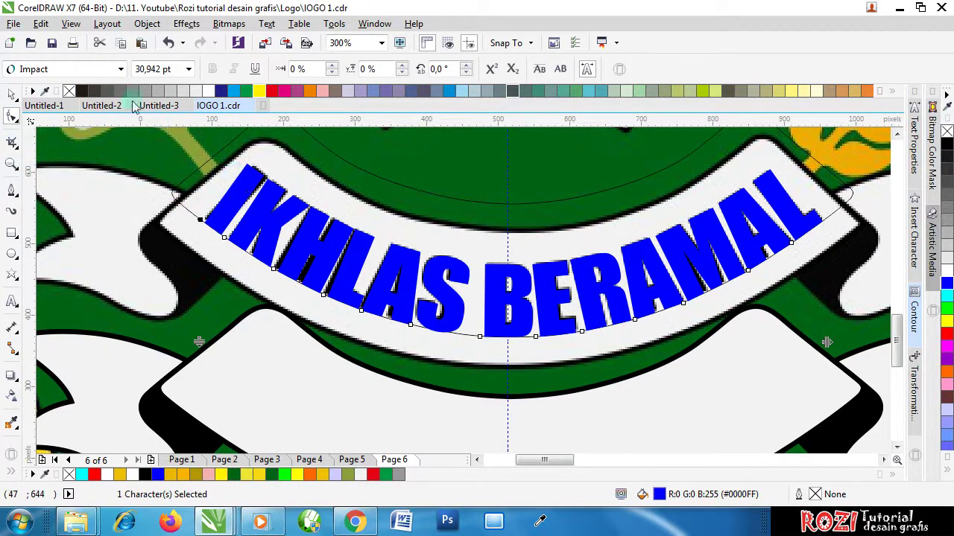
pyautogui.click(12, 97)
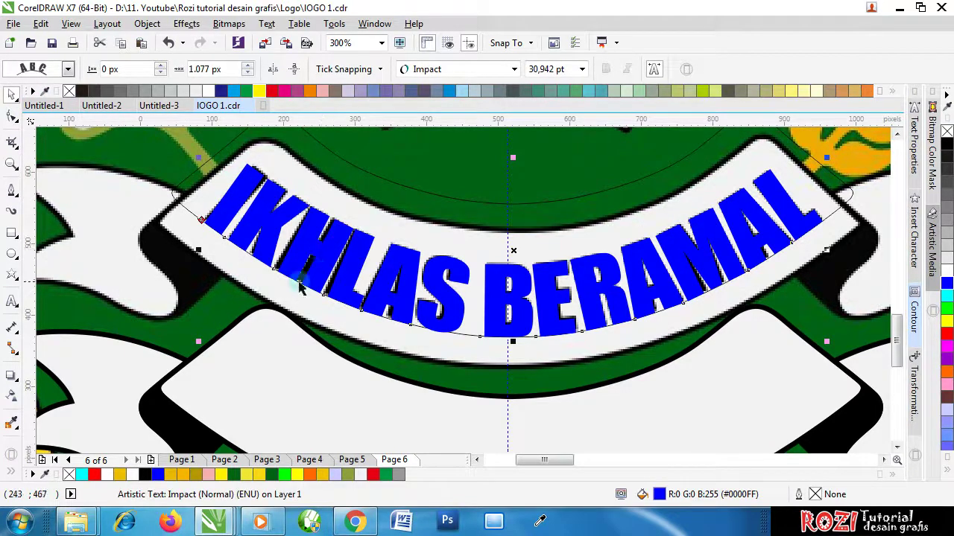
# Step: Convert the fitted lettering to curves and delete the guide curve it followed
pyautogui.click(313, 248)
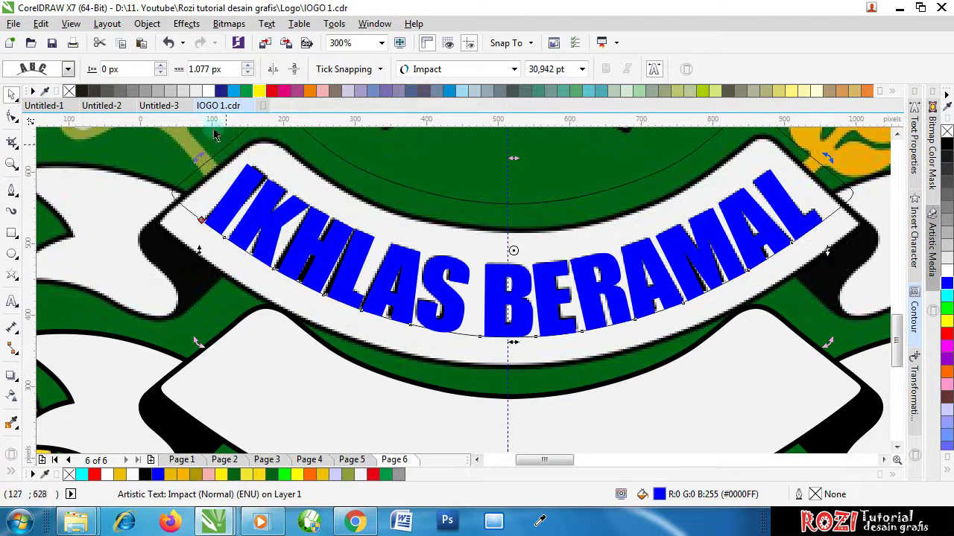
pyautogui.click(148, 23)
pyautogui.click(525, 252)
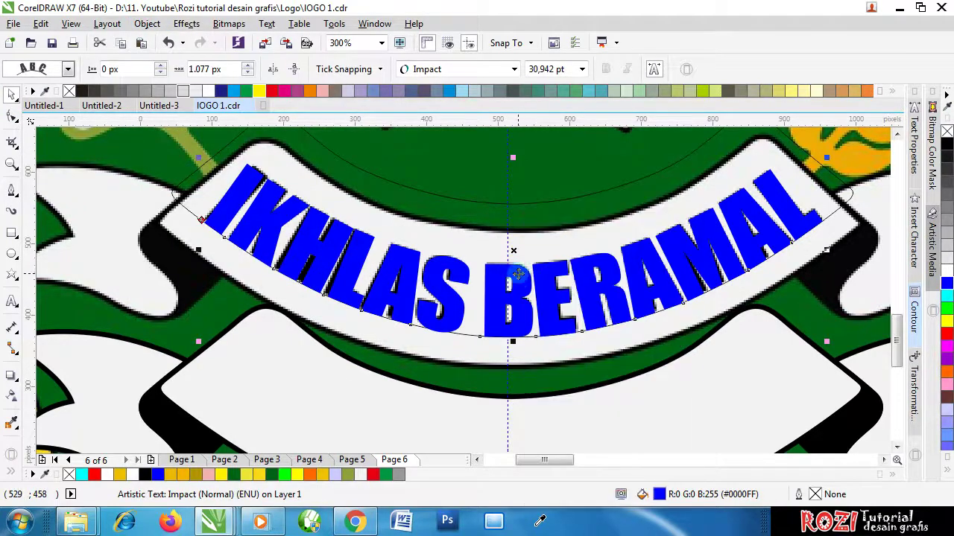
pyautogui.rightClick(518, 274)
pyautogui.click(566, 247)
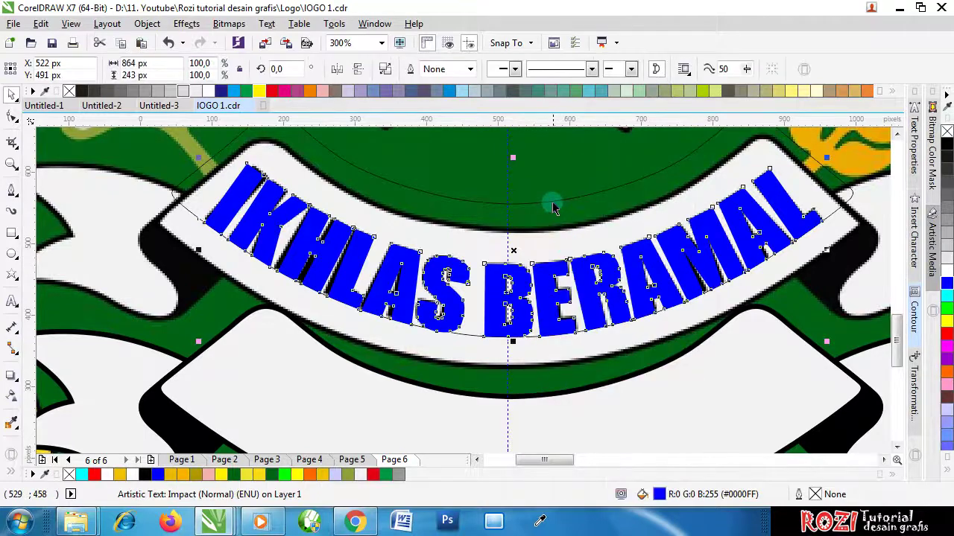
pyautogui.click(552, 207)
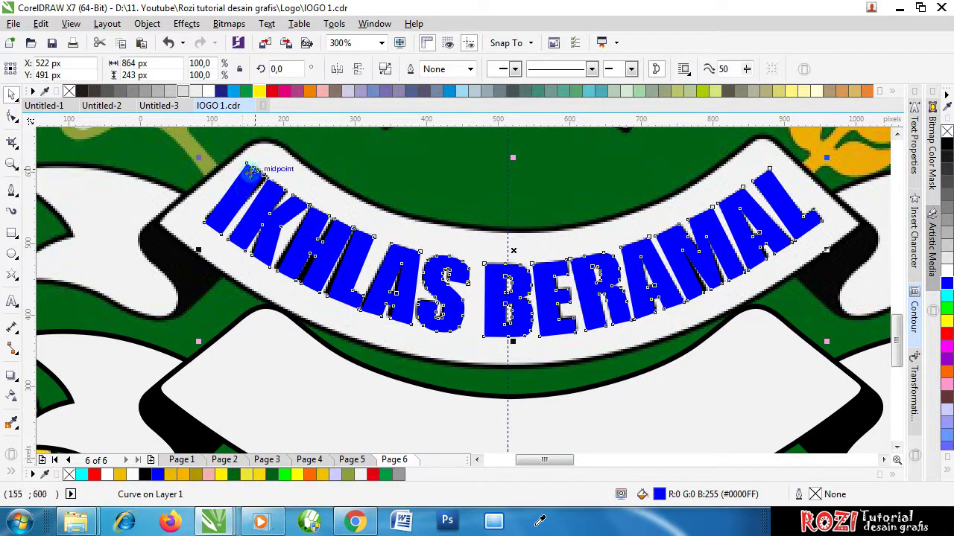
# Step: Reshape the initial letter I by moving its top and bottom corner nodes onto the edges of the reference letter
pyautogui.press('F10')
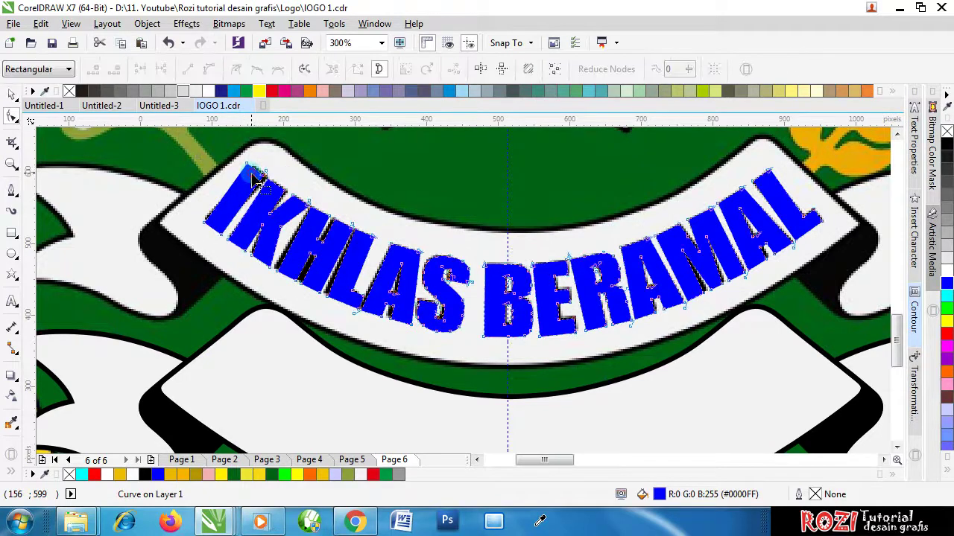
pyautogui.scroll(2, 250, 179)
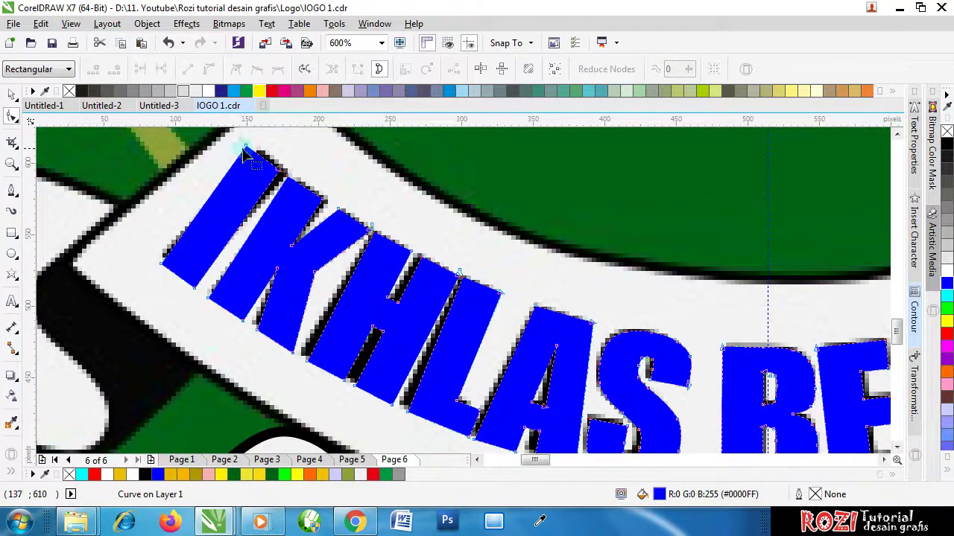
pyautogui.scroll(2, 248, 150)
pyautogui.moveTo(227, 133); pyautogui.dragTo(325, 203)
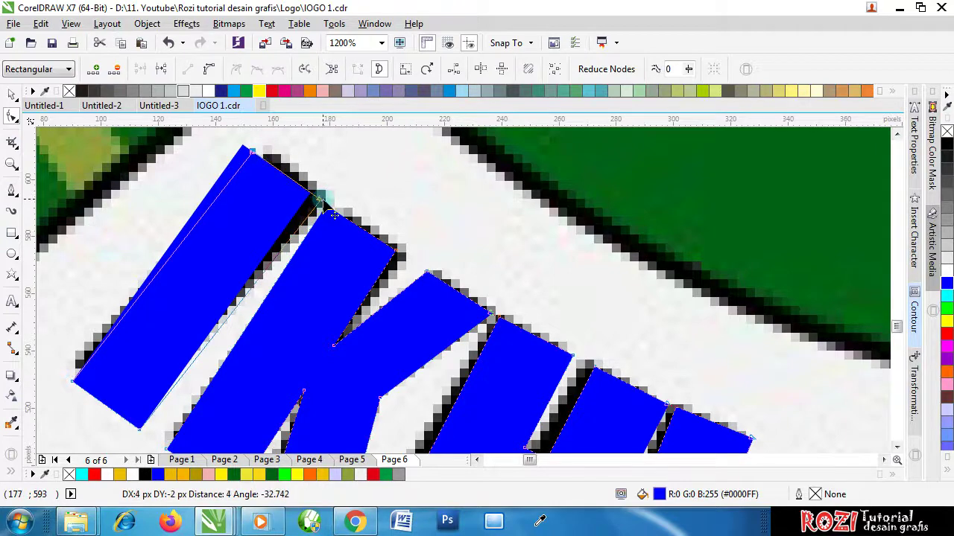
pyautogui.scroll(-1, 145, 315)
pyautogui.scroll(1, 144, 315)
pyautogui.moveTo(117, 276); pyautogui.dragTo(202, 360)
pyautogui.hotkey('ctrl', 'z')
pyautogui.scroll(-2, 273, 344)
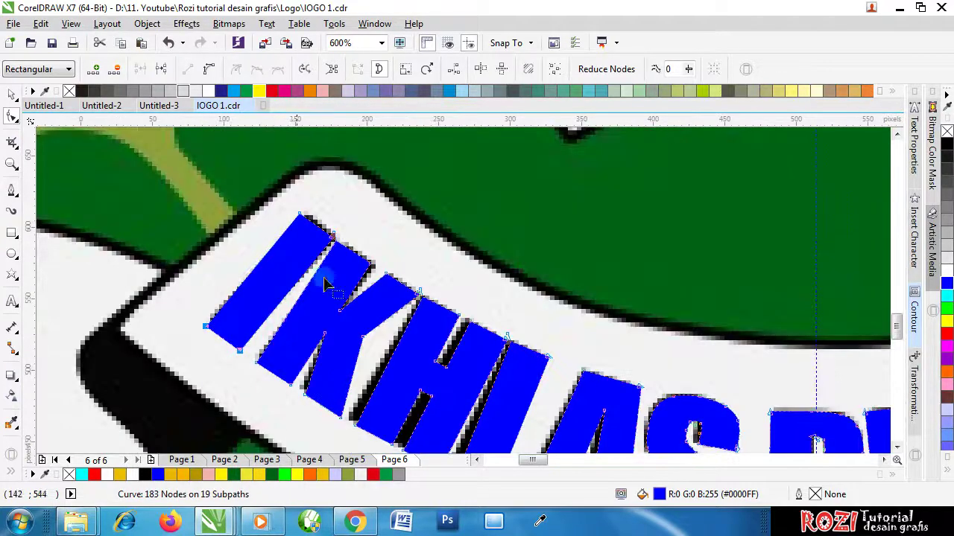
# Step: Shift the nodes of the letter H's lower legs and lower notch outward together to cover the reference letter
pyautogui.scroll(-2, 336, 269)
pyautogui.scroll(2, 371, 345)
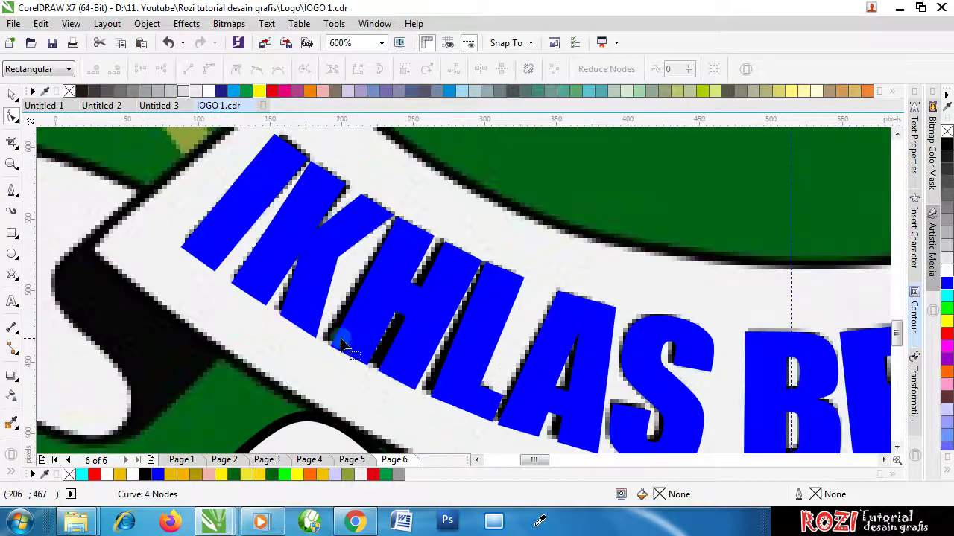
pyautogui.click(337, 340)
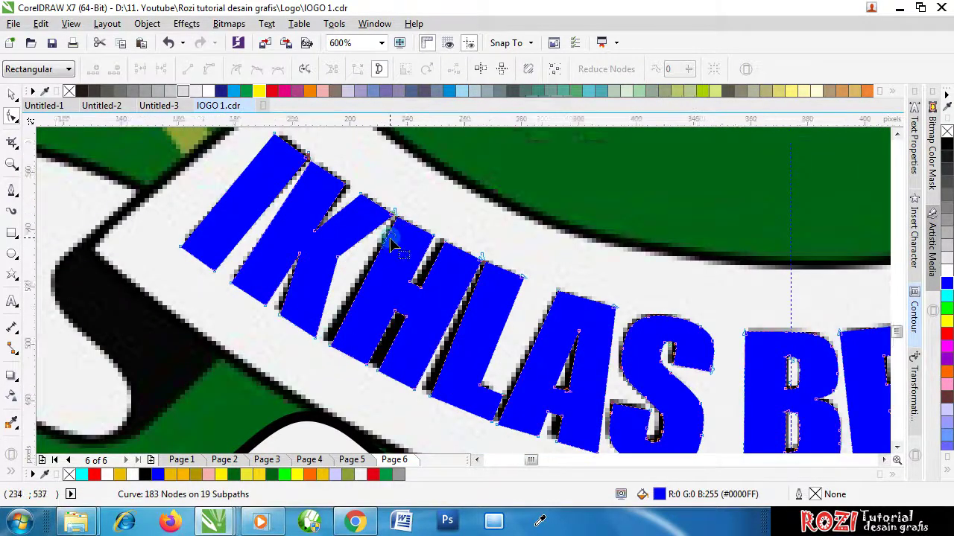
pyautogui.scroll(1, 403, 223)
pyautogui.scroll(-1, 351, 329)
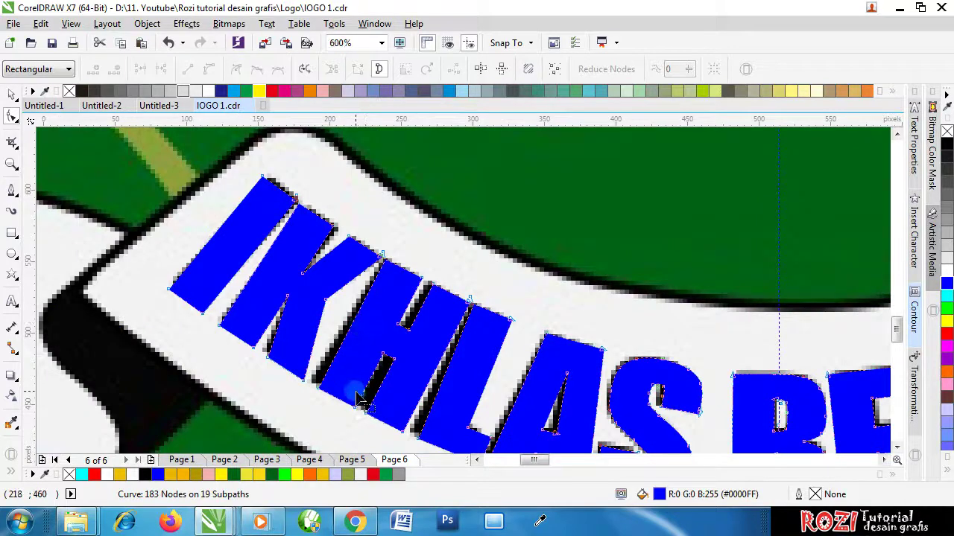
pyautogui.scroll(1, 354, 369)
pyautogui.scroll(-1, 293, 358)
pyautogui.moveTo(291, 335); pyautogui.dragTo(377, 437)
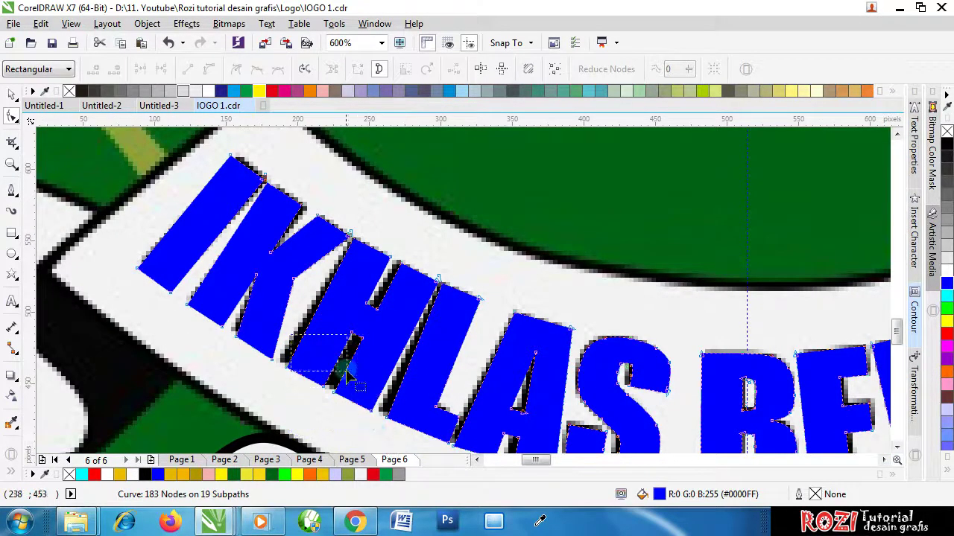
pyautogui.moveTo(297, 296); pyautogui.dragTo(339, 384)
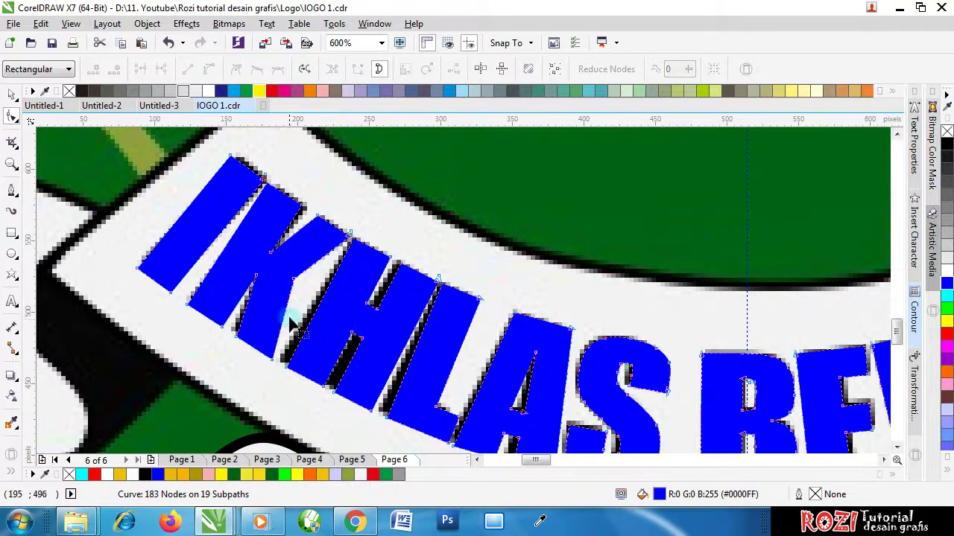
pyautogui.moveTo(266, 341); pyautogui.dragTo(320, 383)
pyautogui.click(277, 315)
pyautogui.moveTo(280, 325); pyautogui.dragTo(380, 441)
pyautogui.scroll(2, 284, 395)
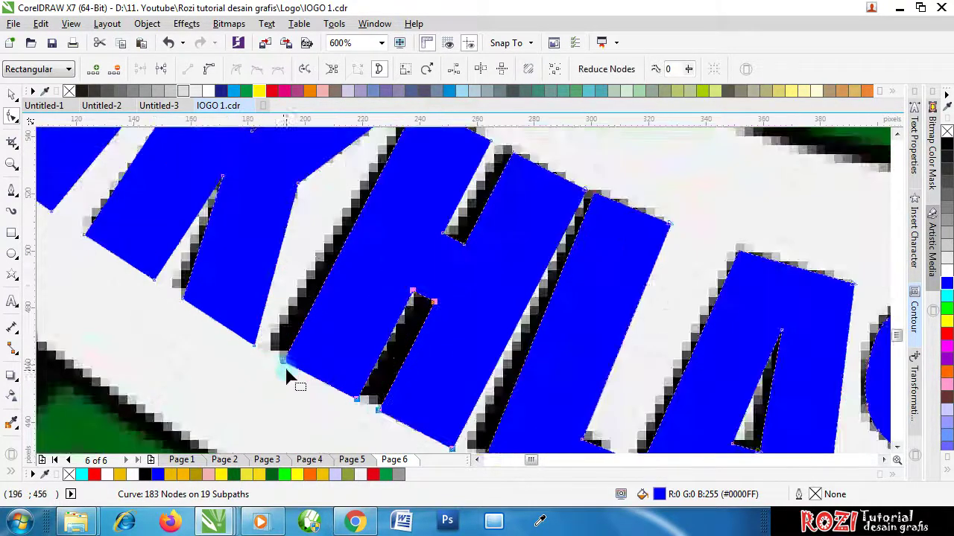
pyautogui.moveTo(283, 363); pyautogui.dragTo(371, 424)
# Step: Adjust the nodes of the letter H's upper notch to follow the crossbar edge in the reference
pyautogui.scroll(-1, 376, 369)
pyautogui.scroll(2, 330, 360)
pyautogui.scroll(-3, 390, 381)
pyautogui.scroll(3, 393, 381)
pyautogui.moveTo(352, 286); pyautogui.dragTo(409, 336)
# Step: Move the bottom corner nodes and the inner corner node of the L in IKHLAS onto the reference letter
pyautogui.scroll(-5, 409, 336)
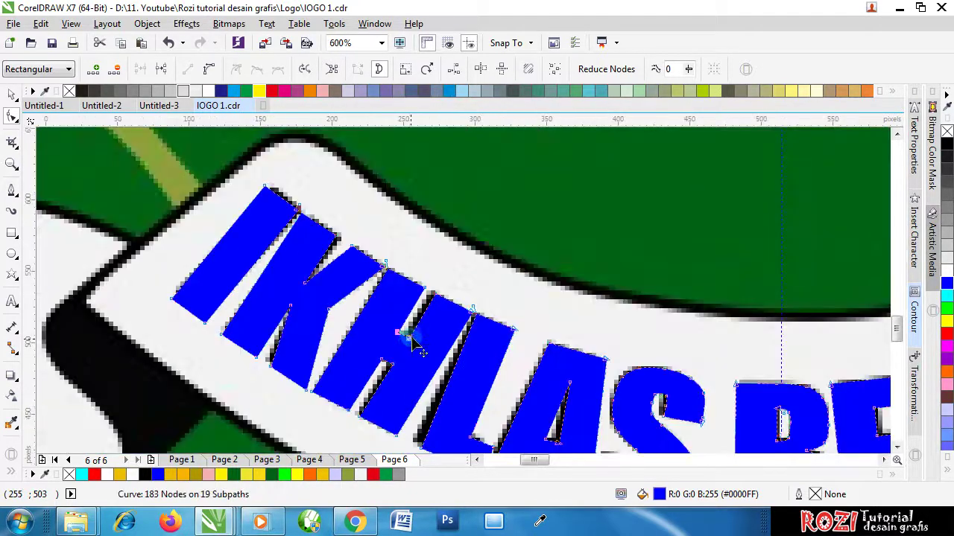
pyautogui.scroll(4, 440, 388)
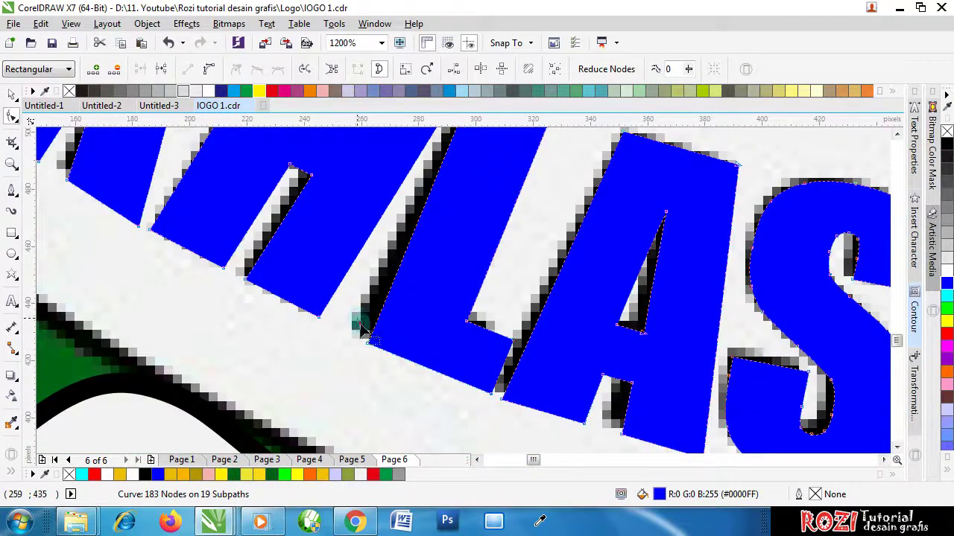
pyautogui.moveTo(367, 343); pyautogui.dragTo(351, 331)
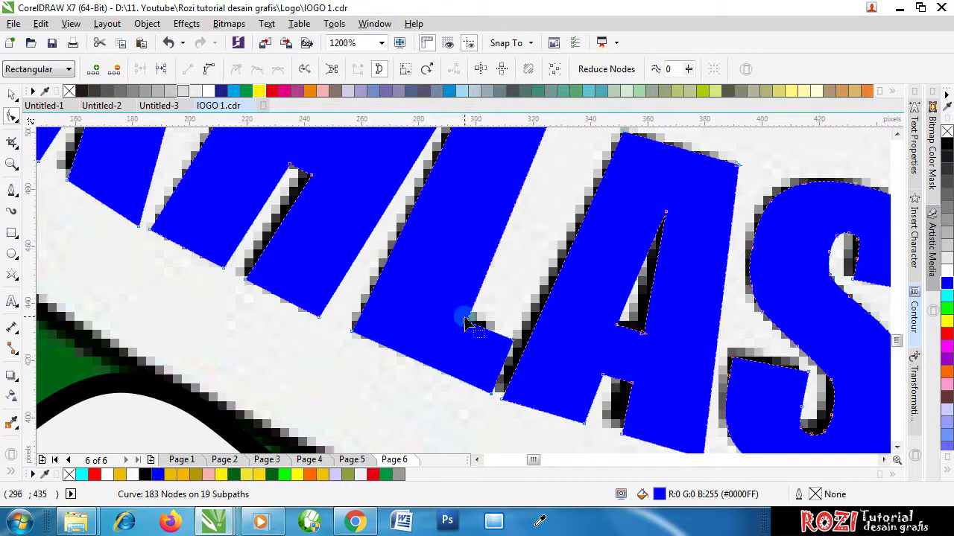
pyautogui.moveTo(457, 316); pyautogui.dragTo(452, 318)
pyautogui.scroll(-2, 437, 340)
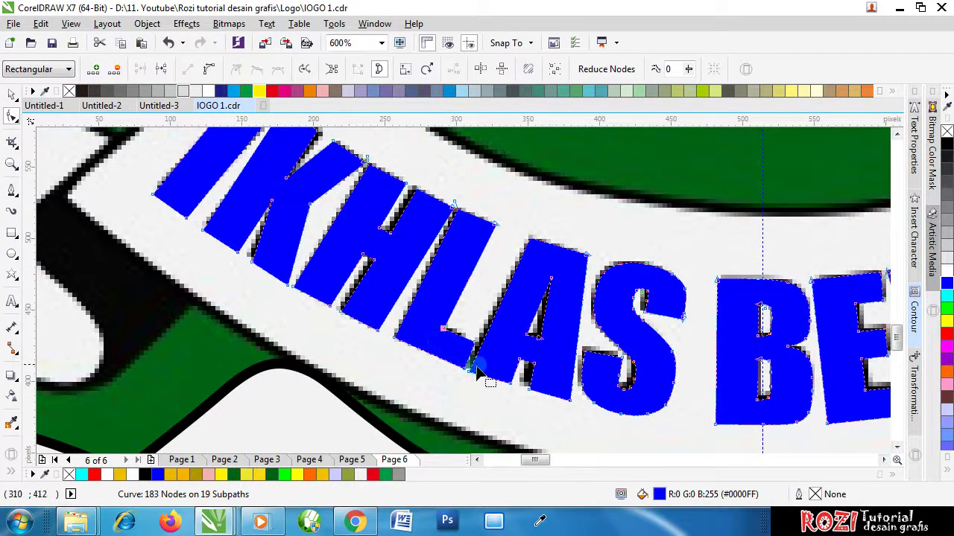
pyautogui.scroll(2, 477, 373)
pyautogui.moveTo(489, 312); pyautogui.dragTo(429, 365)
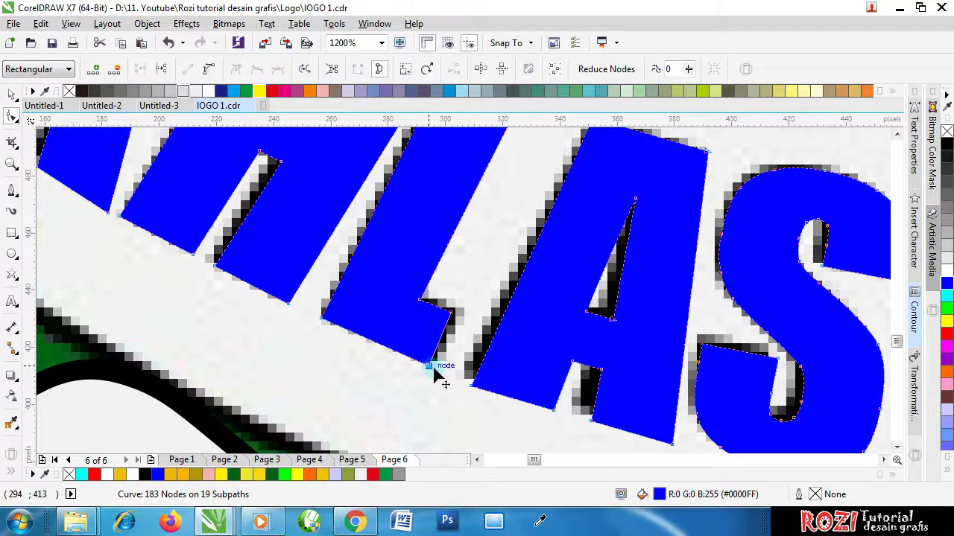
# Step: Refine the foot of the L in IKHLAS by repositioning its nodes against the reference outline
pyautogui.click(402, 287)
pyautogui.moveTo(459, 328); pyautogui.dragTo(422, 294)
pyautogui.scroll(-2, 424, 299)
pyautogui.scroll(1, 443, 294)
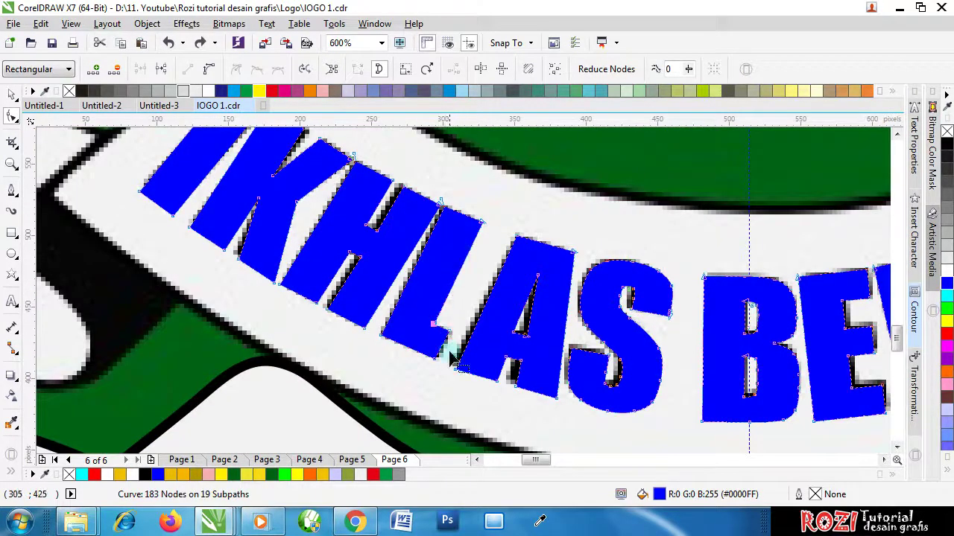
pyautogui.scroll(1, 451, 356)
pyautogui.moveTo(406, 339); pyautogui.dragTo(421, 395)
pyautogui.scroll(2, 428, 370)
pyautogui.scroll(-1, 428, 401)
pyautogui.scroll(-2, 428, 402)
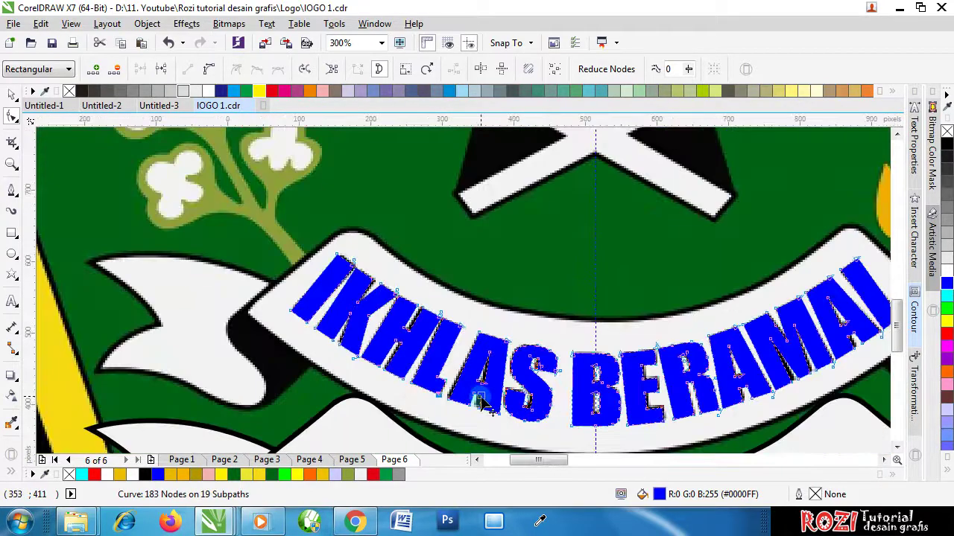
# Step: Try to nudge the nodes of the A in IKHLAS to the left, and undo the shift
pyautogui.scroll(1, 480, 399)
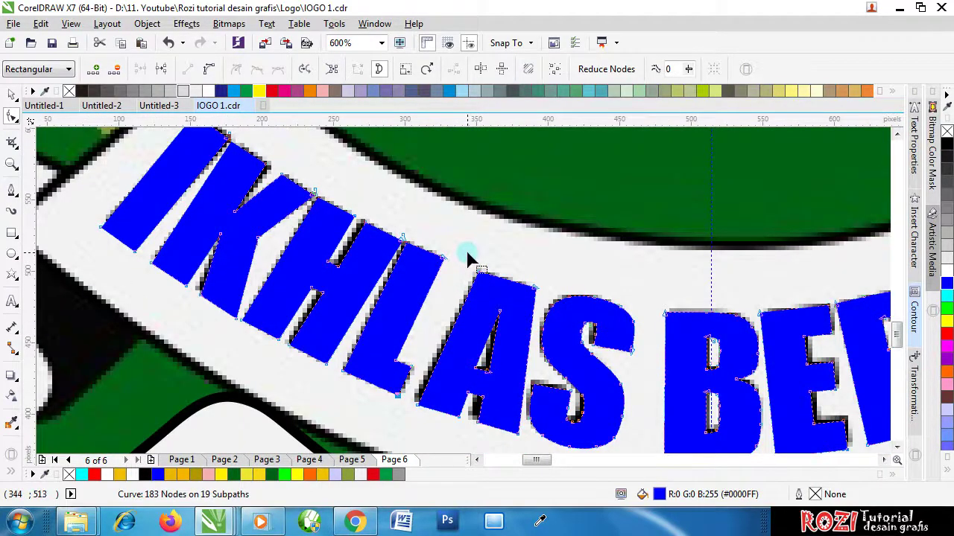
pyautogui.moveTo(453, 236); pyautogui.dragTo(537, 431)
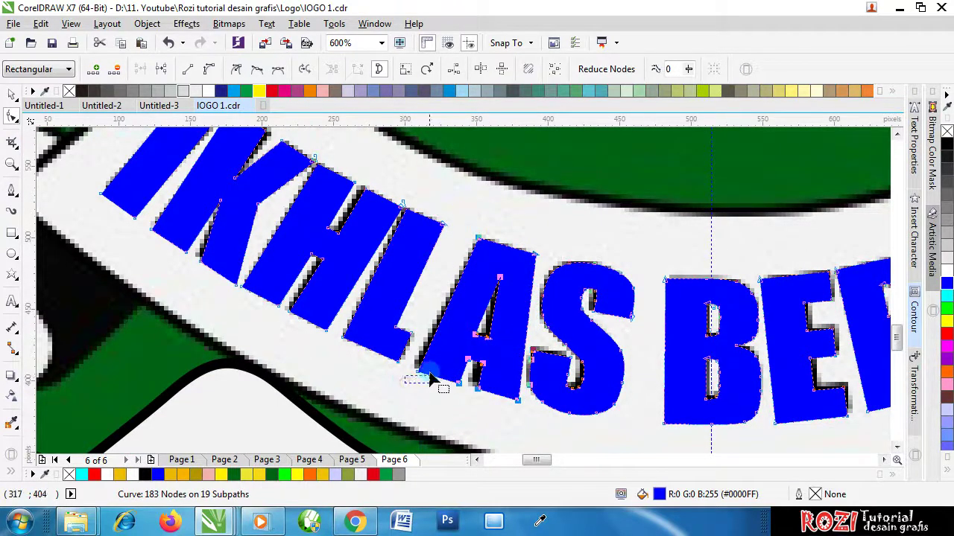
pyautogui.scroll(2, 430, 365)
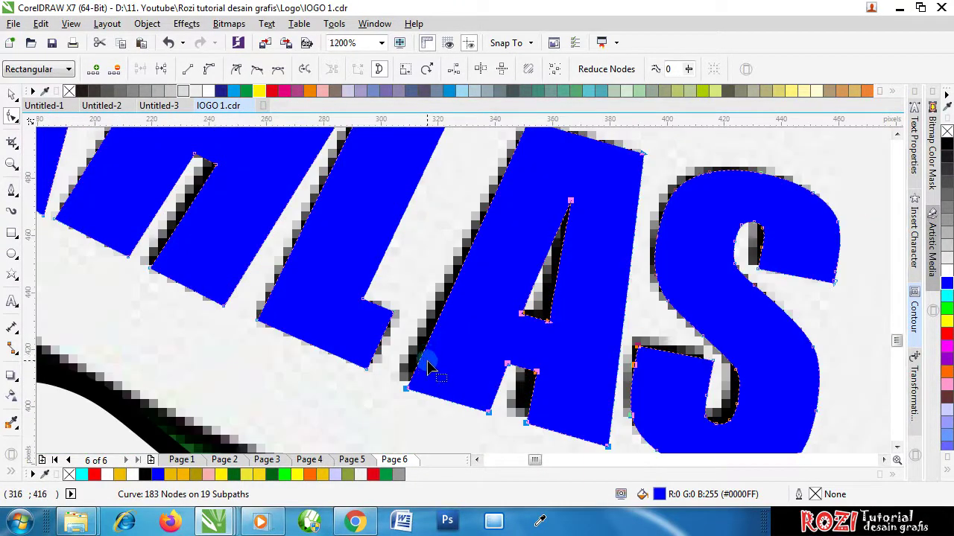
pyautogui.press('Left')
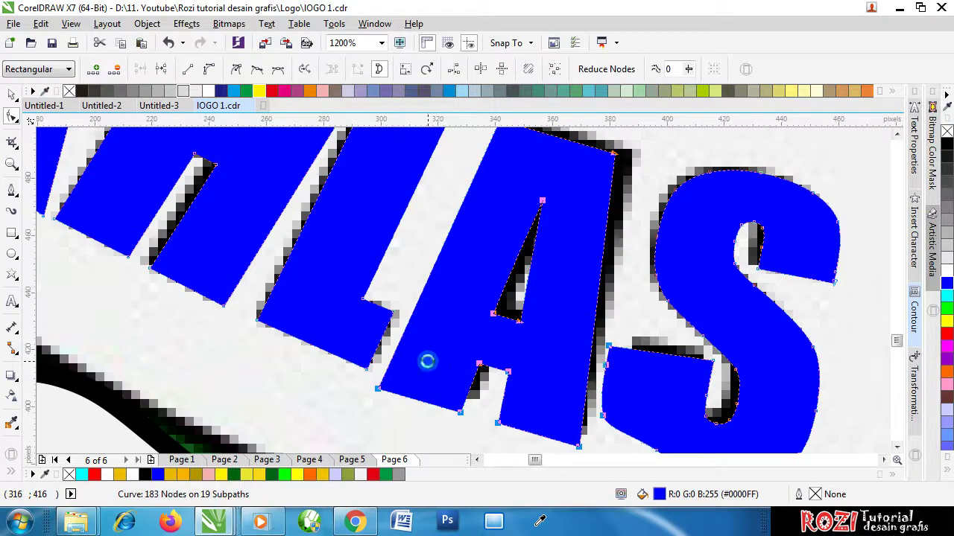
pyautogui.hotkey('ctrl', 'z')
pyautogui.scroll(-2, 440, 358)
pyautogui.scroll(2, 439, 372)
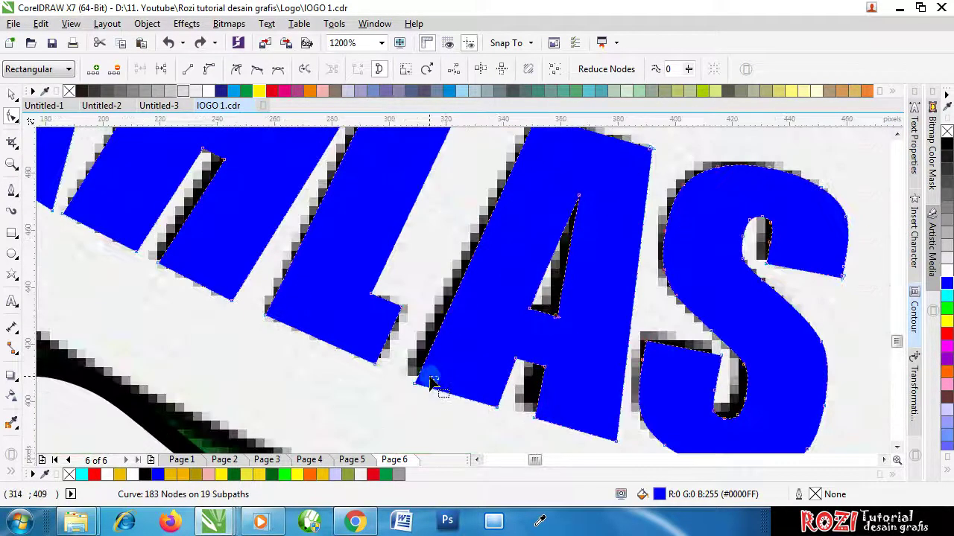
# Step: Select the nodes of the A in IKHLAS and shift them together about 3 px left and 2 px up
pyautogui.click(432, 382)
pyautogui.scroll(-1, 401, 381)
pyautogui.moveTo(402, 425); pyautogui.dragTo(545, 253)
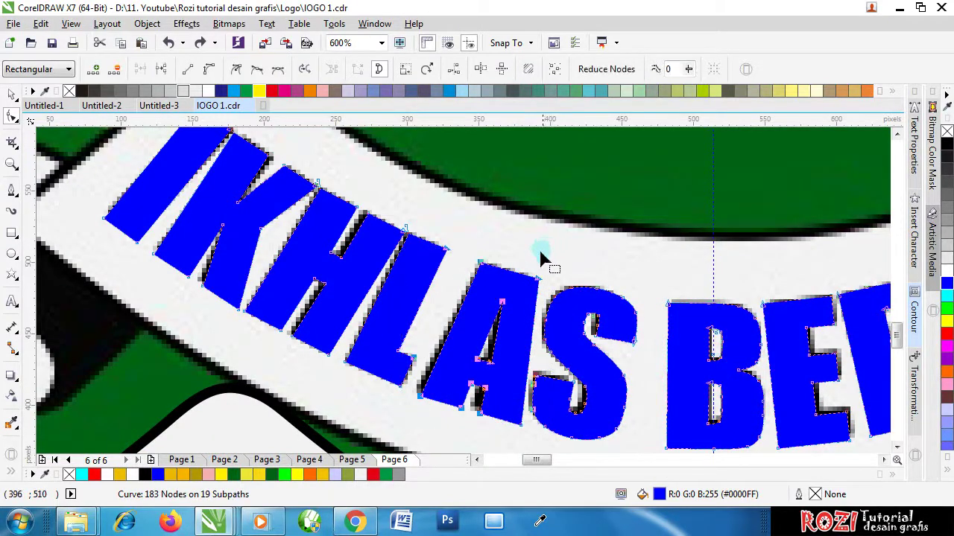
pyautogui.scroll(2, 425, 395)
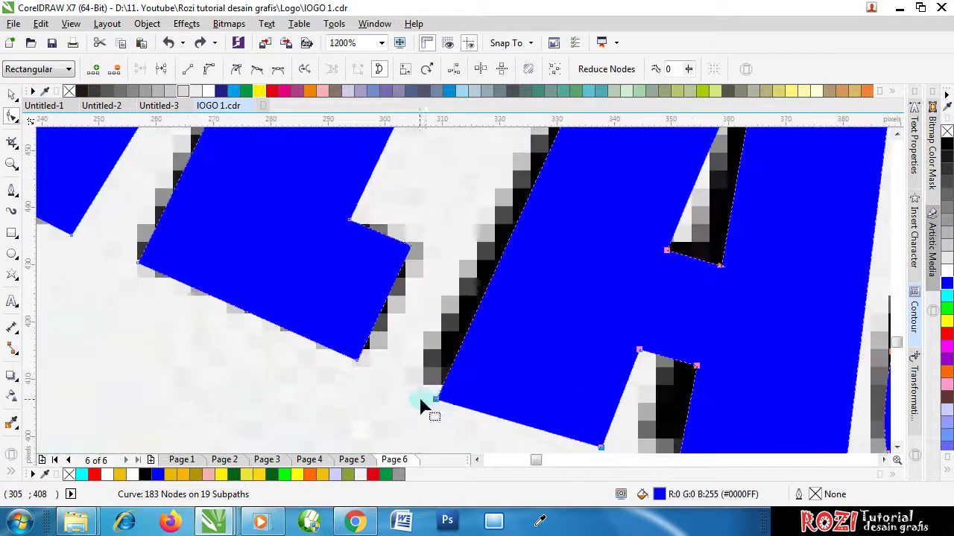
pyautogui.moveTo(436, 400); pyautogui.dragTo(422, 394)
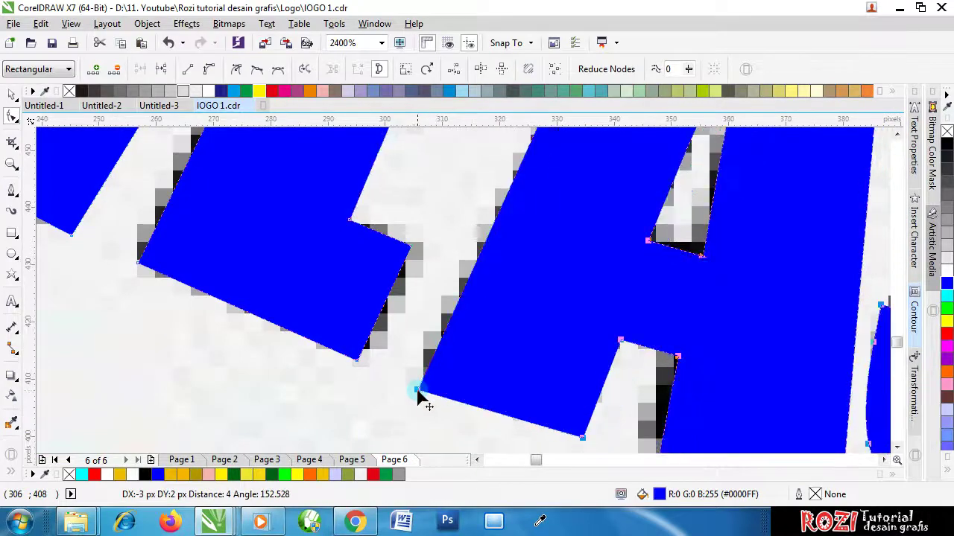
pyautogui.scroll(-2, 421, 395)
# Step: Reshape the M in BERAMAL by moving the inner notch node and the lower corner nodes onto the reference strokes
pyautogui.scroll(-1, 459, 395)
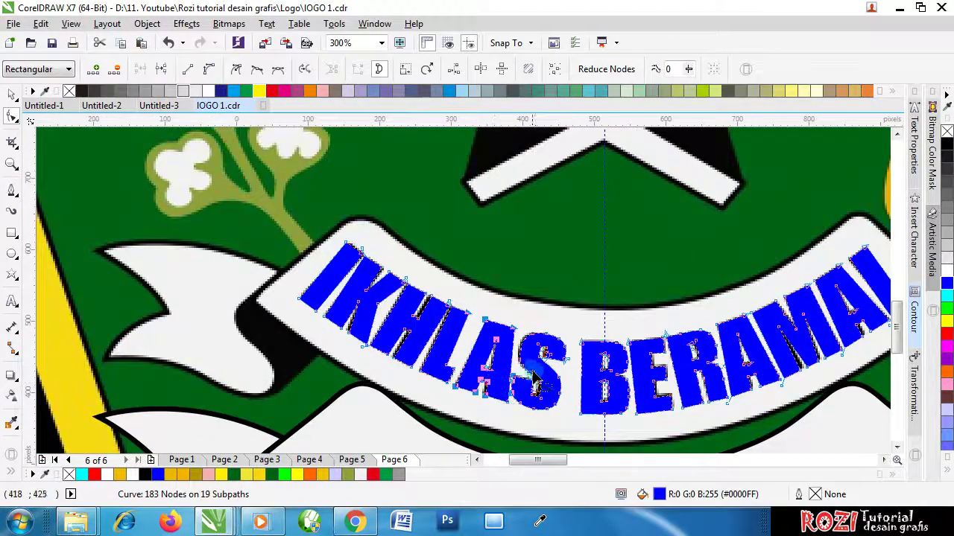
pyautogui.scroll(-1, 494, 387)
pyautogui.scroll(1, 663, 346)
pyautogui.scroll(1, 654, 340)
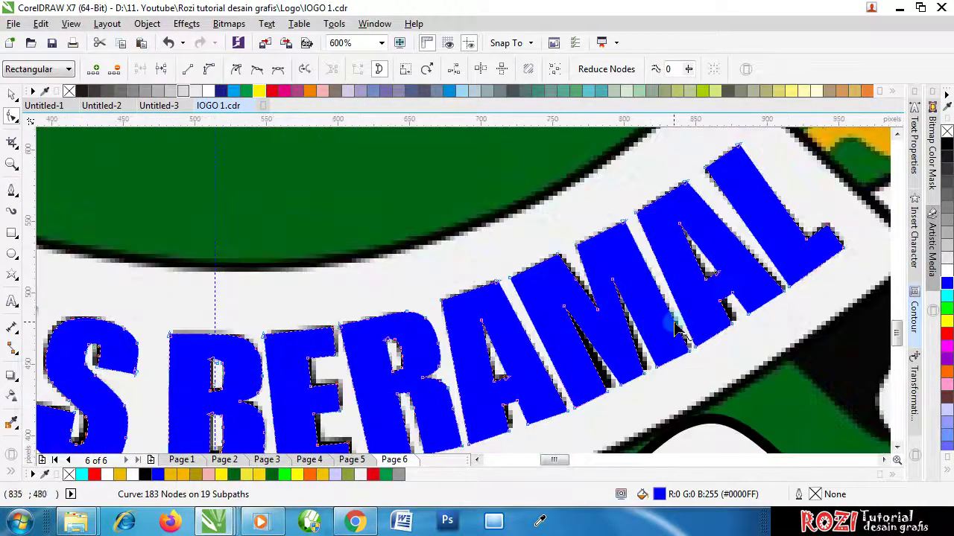
pyautogui.scroll(1, 596, 336)
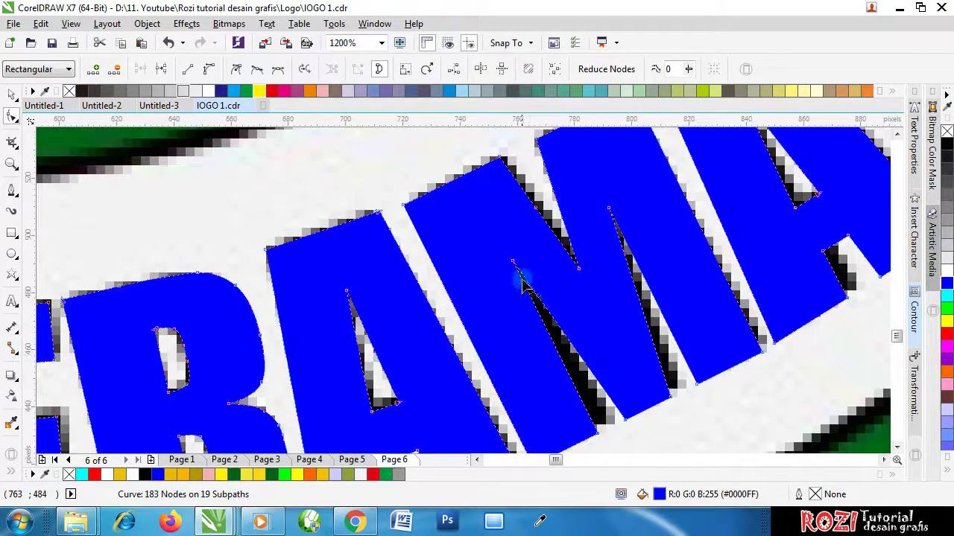
pyautogui.moveTo(494, 244); pyautogui.dragTo(634, 381)
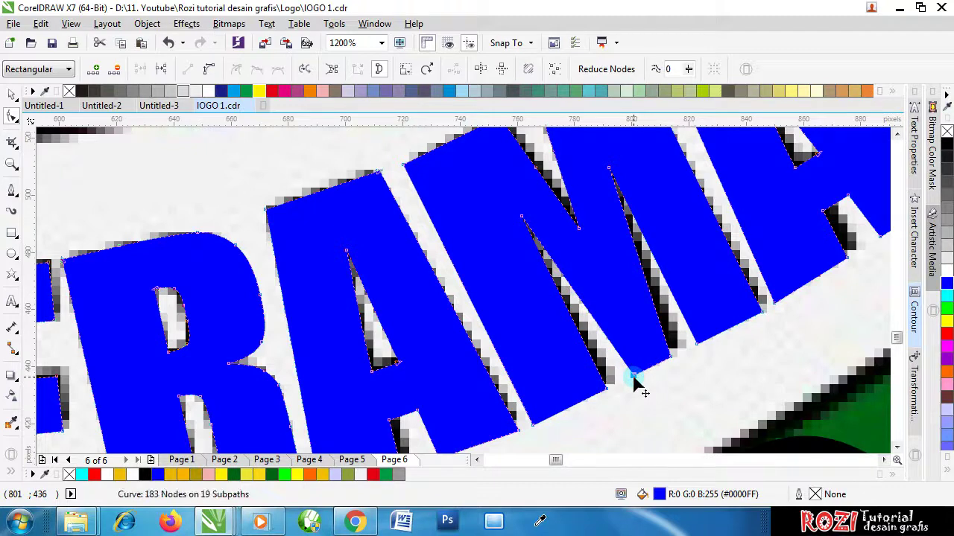
pyautogui.click(673, 356)
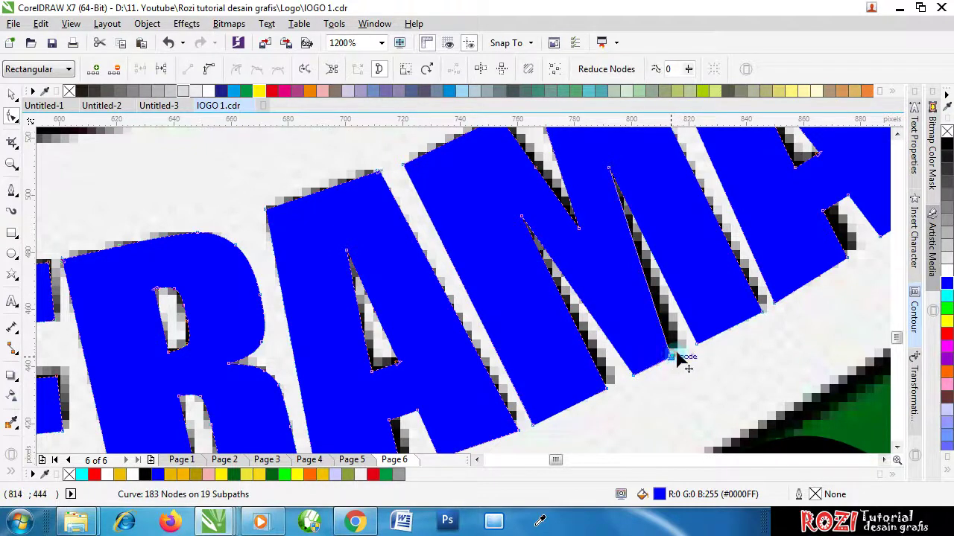
pyautogui.moveTo(678, 360); pyautogui.dragTo(681, 351)
pyautogui.moveTo(625, 368)
pyautogui.mouseDown()
pyautogui.moveTo(657, 389)
pyautogui.moveTo(634, 373)
pyautogui.mouseUp()
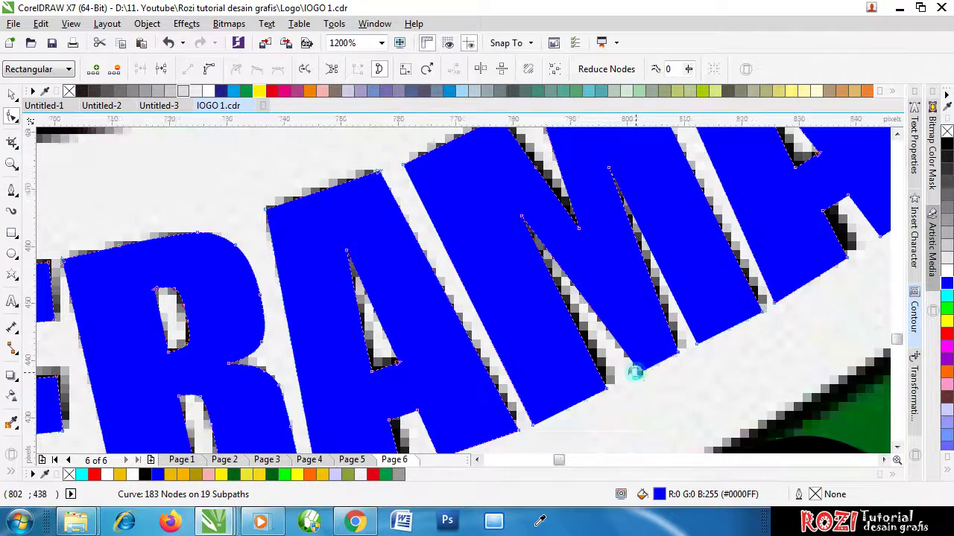
pyautogui.scroll(2, 639, 379)
pyautogui.scroll(-2, 641, 383)
pyautogui.scroll(-1, 642, 392)
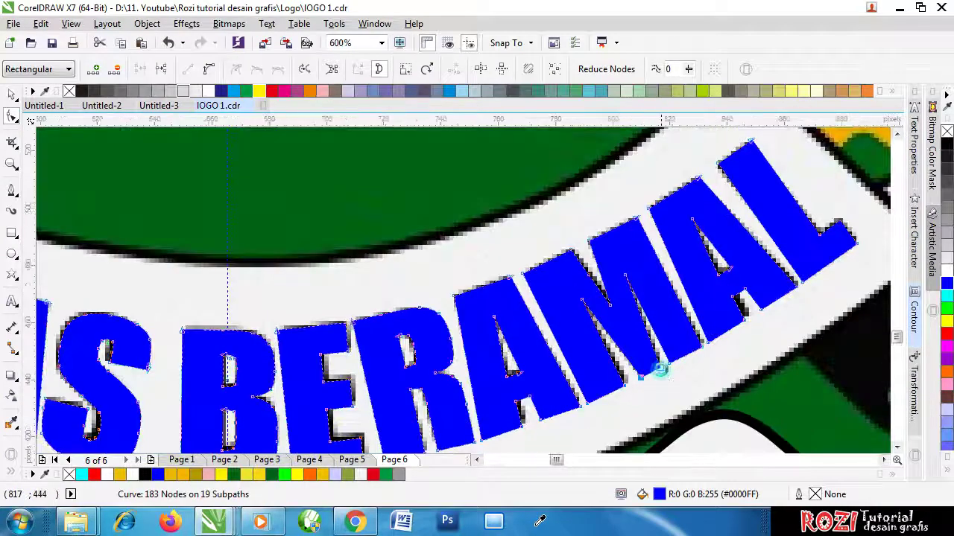
pyautogui.scroll(2, 629, 384)
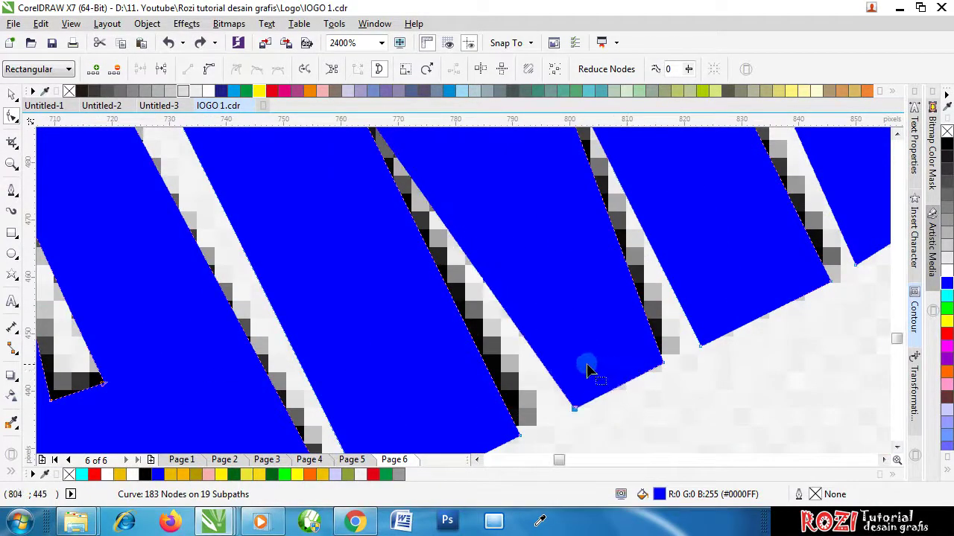
# Step: Finish editing the nodes, deselect the lettering, and check the ribbon text within the whole logo
pyautogui.scroll(-4, 588, 375)
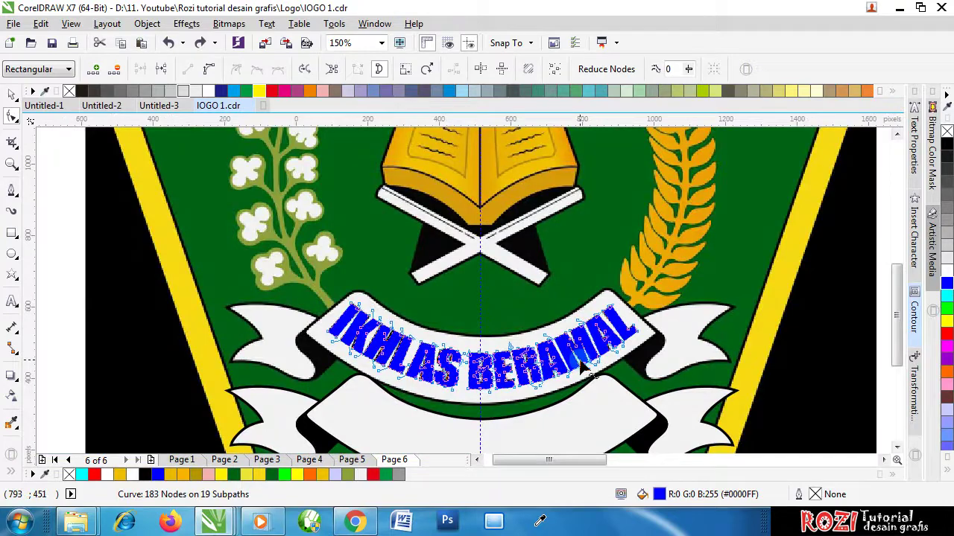
pyautogui.click(11, 94)
pyautogui.scroll(-2, 494, 319)
pyautogui.click(283, 347)
pyautogui.scroll(1, 286, 313)
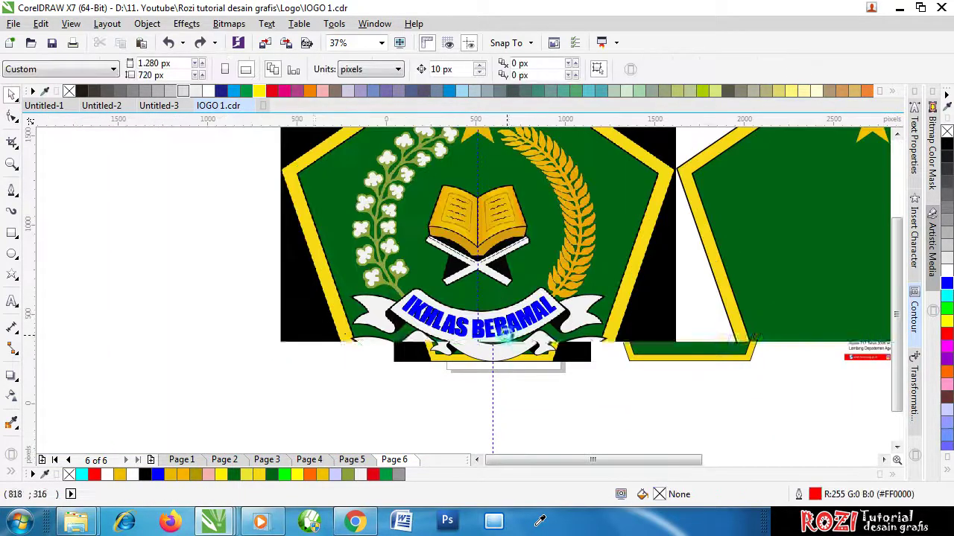
# Step: Fill the "IKHLAS BERAMAL" lettering with black and move it straight down about 231 px onto the redrawn ribbon
pyautogui.moveTo(183, 228); pyautogui.dragTo(561, 347)
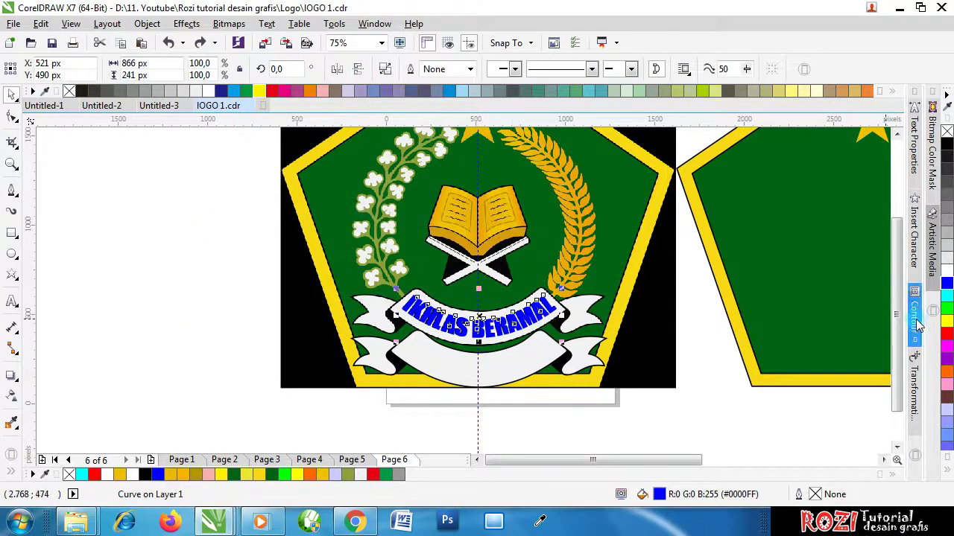
pyautogui.click(945, 148)
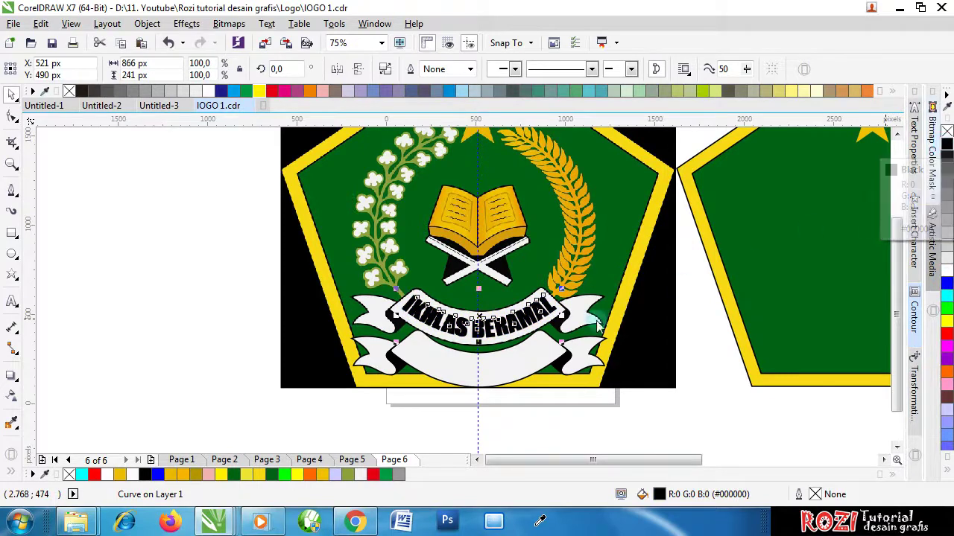
pyautogui.scroll(1, 477, 377)
pyautogui.moveTo(480, 272); pyautogui.dragTo(479, 354)
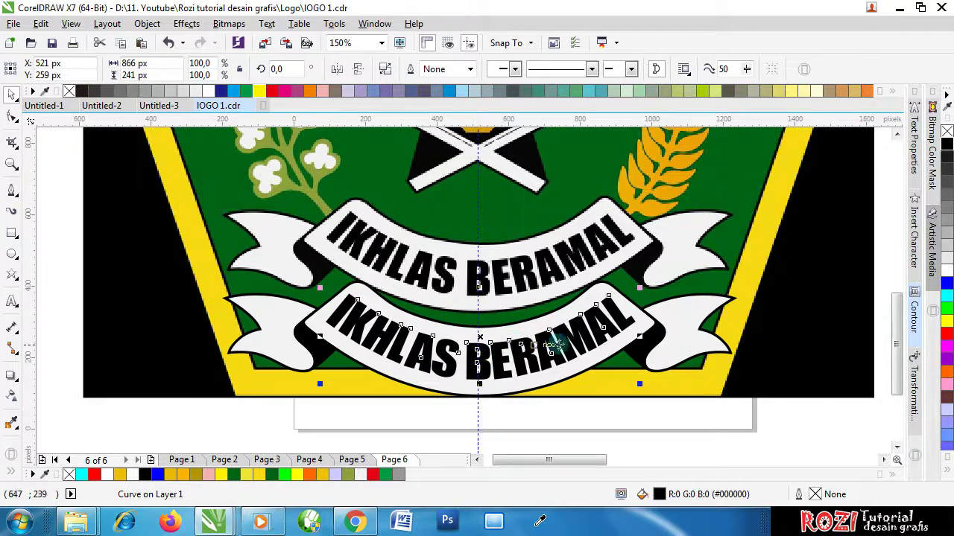
# Step: Try to right-align the lettering with the redrawn ribbon's tail, and undo the alignment
pyautogui.keyDown('shift'); pyautogui.click(669, 333); pyautogui.keyUp('shift')
pyautogui.press('r')
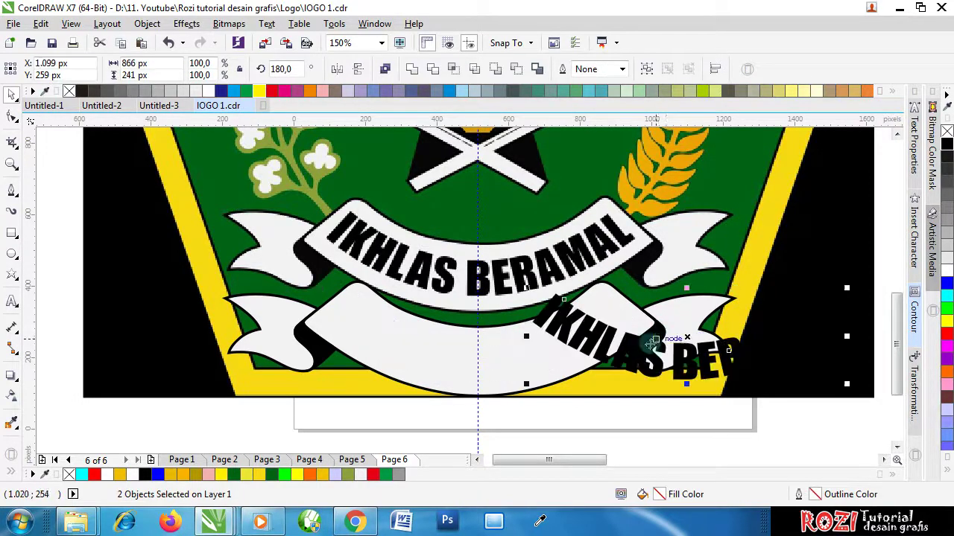
pyautogui.hotkey('ctrl', 'z')
pyautogui.press('Escape')
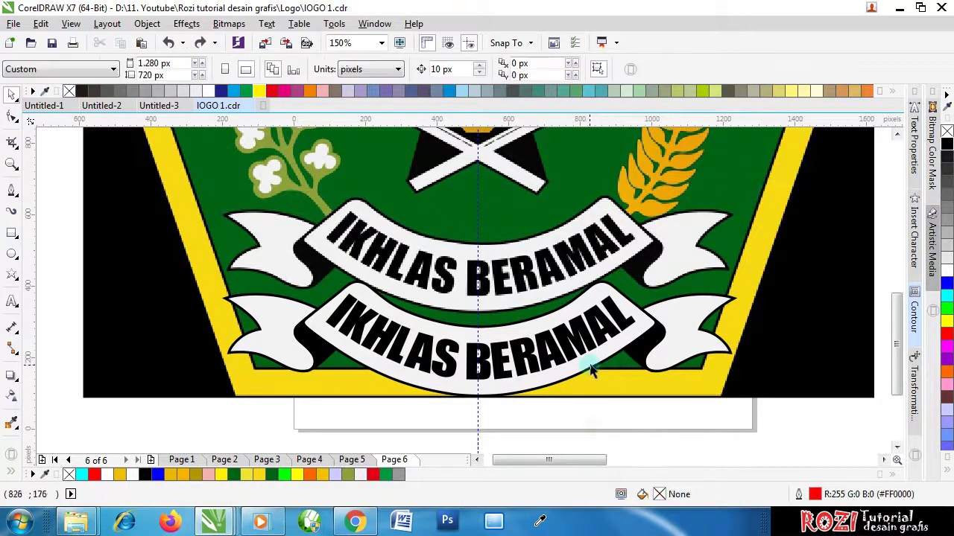
# Step: Move the complete redrawn ribbon with its lettering off the reference logo into the empty area to its left
pyautogui.scroll(-2, 590, 363)
pyautogui.moveTo(350, 399); pyautogui.dragTo(758, 339)
pyautogui.moveTo(567, 350); pyautogui.dragTo(194, 348)
pyautogui.scroll(-2, 440, 328)
pyautogui.scroll(2, 283, 325)
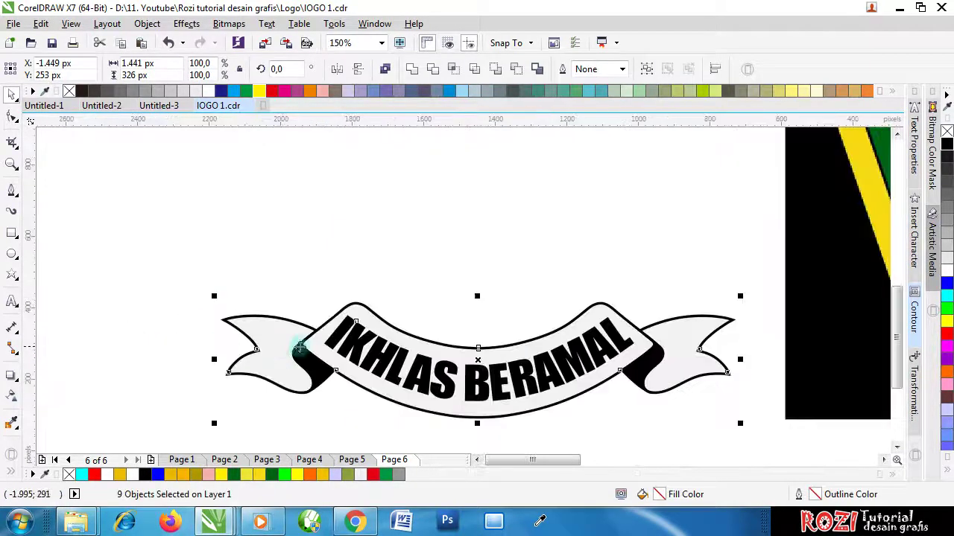
pyautogui.click(416, 264)
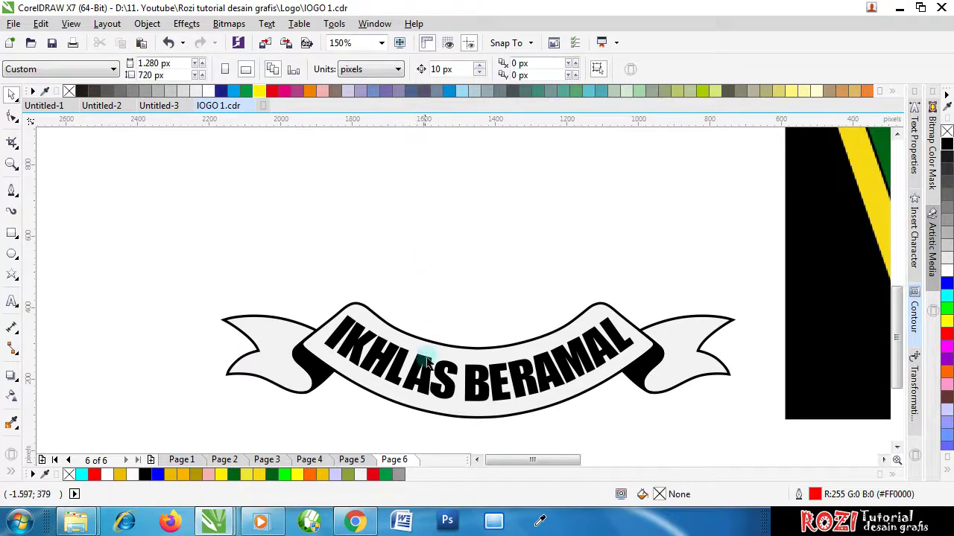
# Step: Centre the lettering horizontally on the curved middle band of the redrawn ribbon
pyautogui.scroll(2, 430, 395)
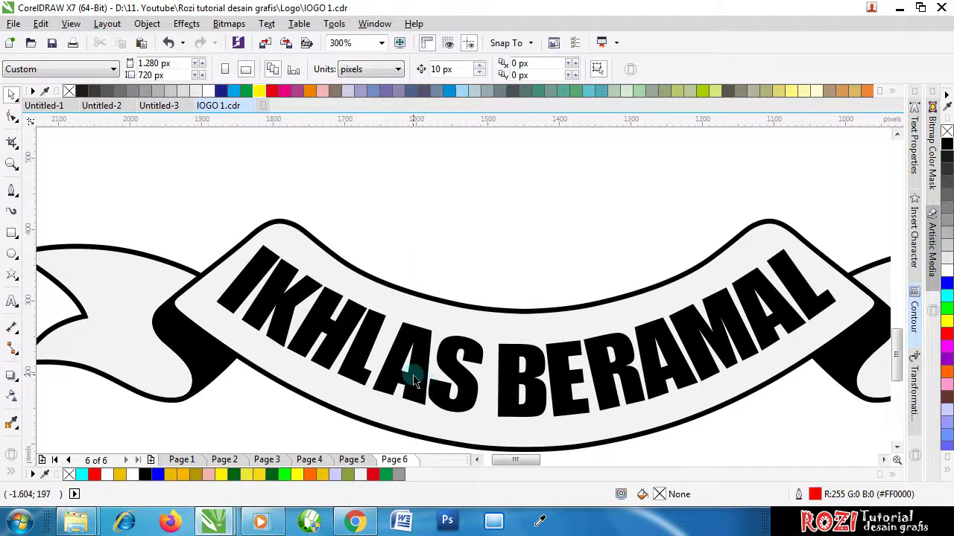
pyautogui.scroll(-2, 416, 381)
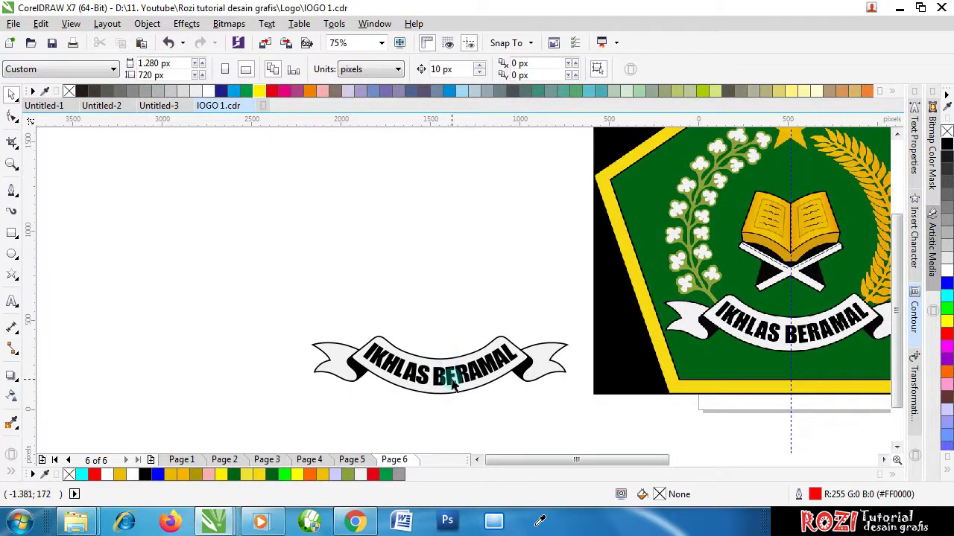
pyautogui.scroll(2, 447, 387)
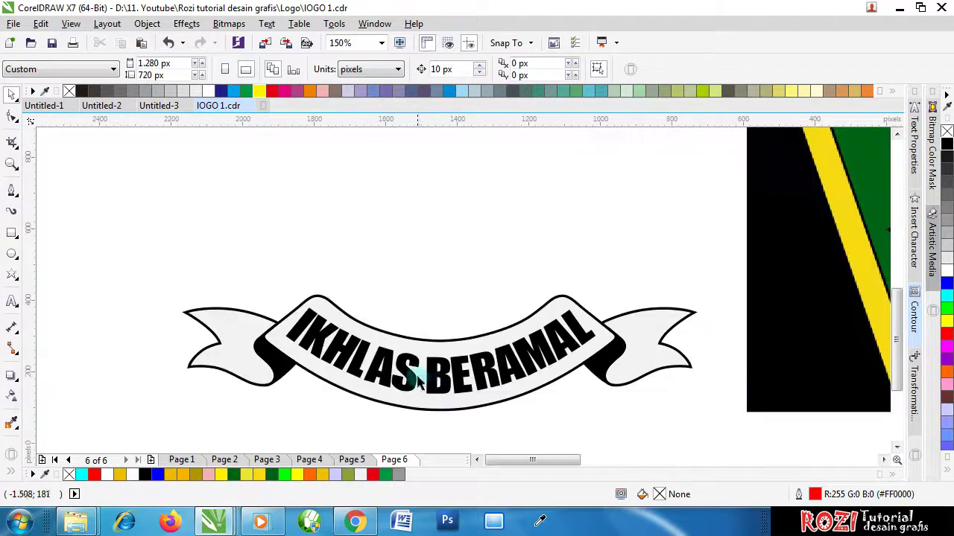
pyautogui.scroll(2, 419, 382)
pyautogui.click(395, 350)
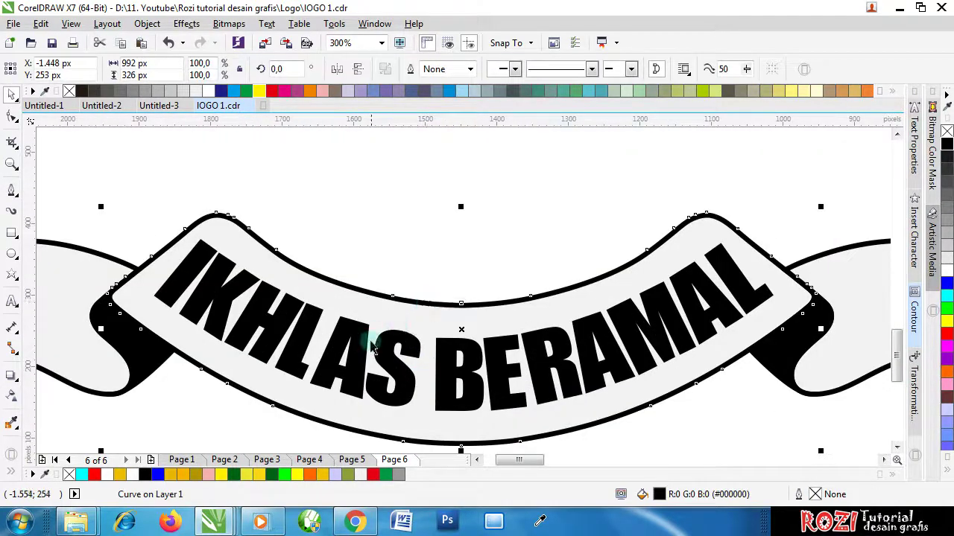
pyautogui.keyDown('shift'); pyautogui.click(408, 307); pyautogui.keyUp('shift')
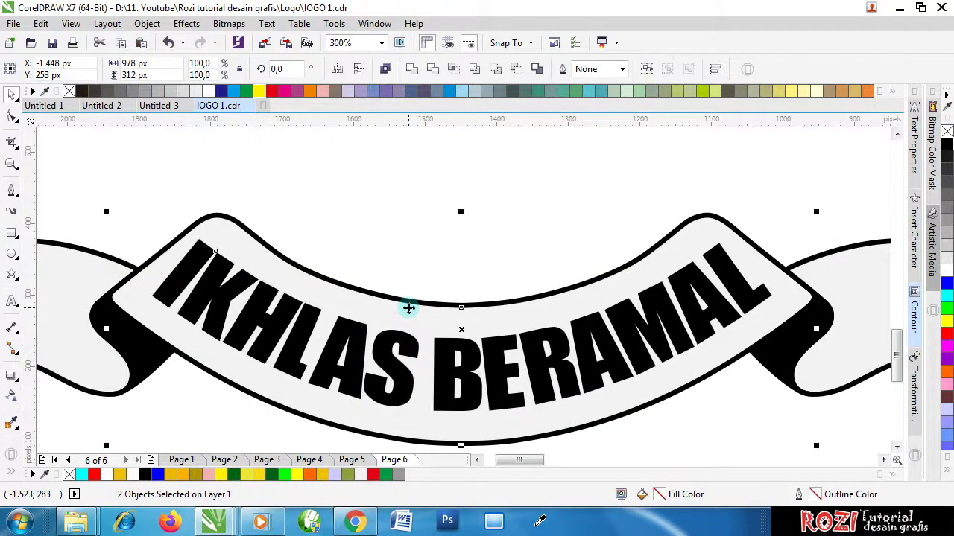
pyautogui.hotkey('ctrl', 'z')
pyautogui.click(453, 263)
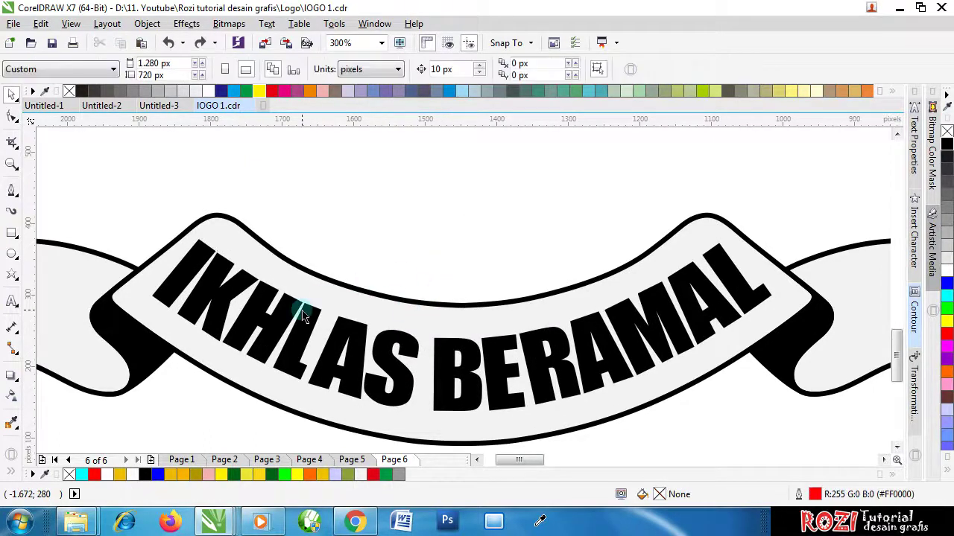
# Step: Compare the redrawn ribbon and its lettering with the ribbon in the reference logo
pyautogui.scroll(-2, 302, 317)
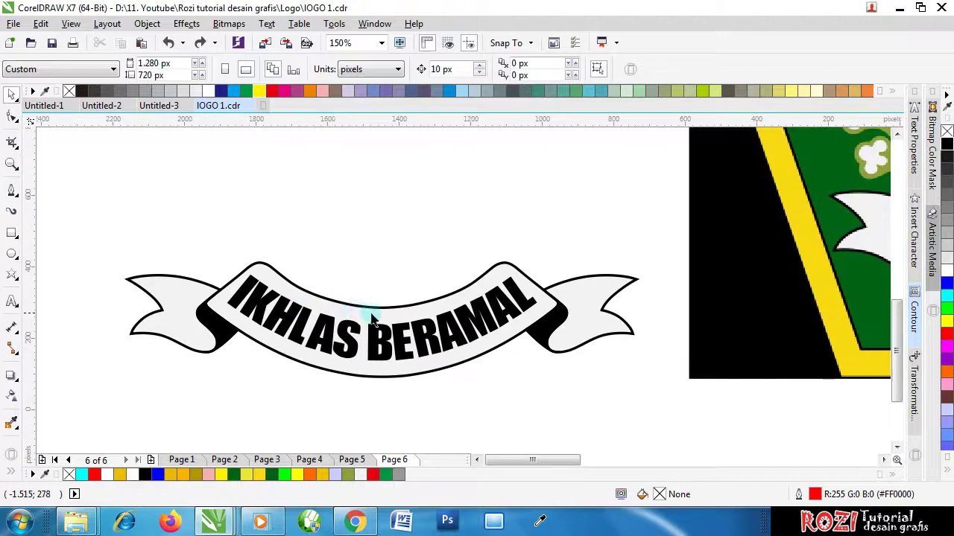
pyautogui.scroll(-1, 380, 320)
pyautogui.scroll(2, 764, 285)
pyautogui.scroll(-1, 703, 317)
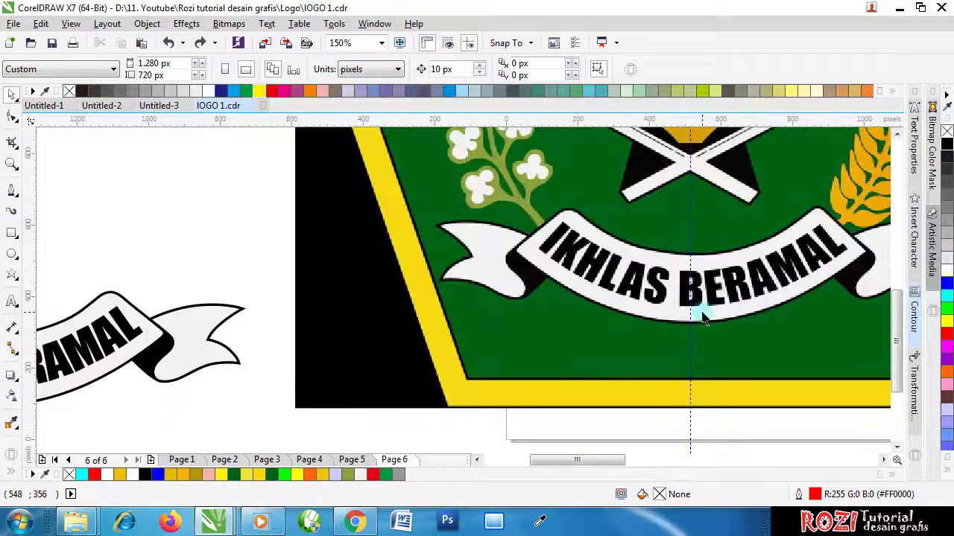
pyautogui.scroll(-1, 704, 317)
pyautogui.scroll(1, 341, 339)
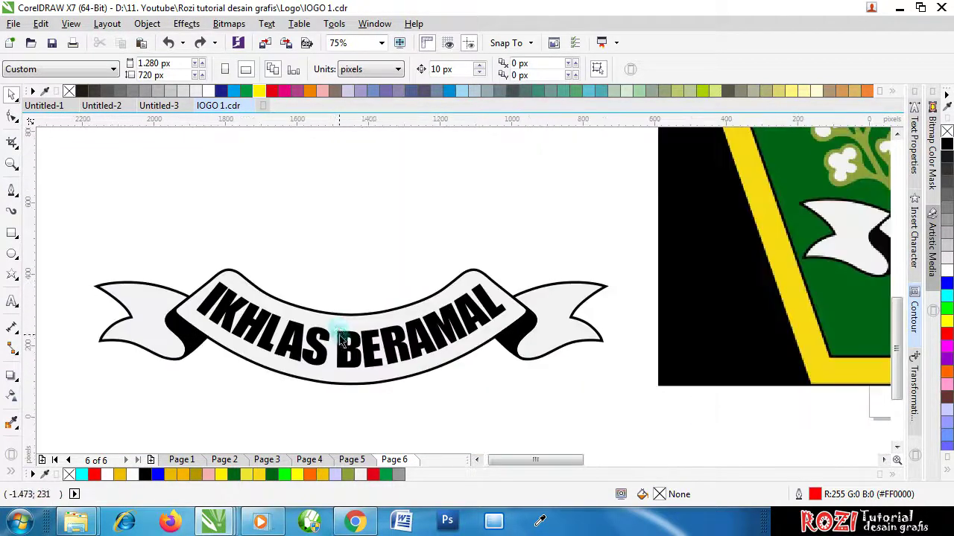
pyautogui.scroll(-1, 336, 337)
pyautogui.scroll(2, 775, 287)
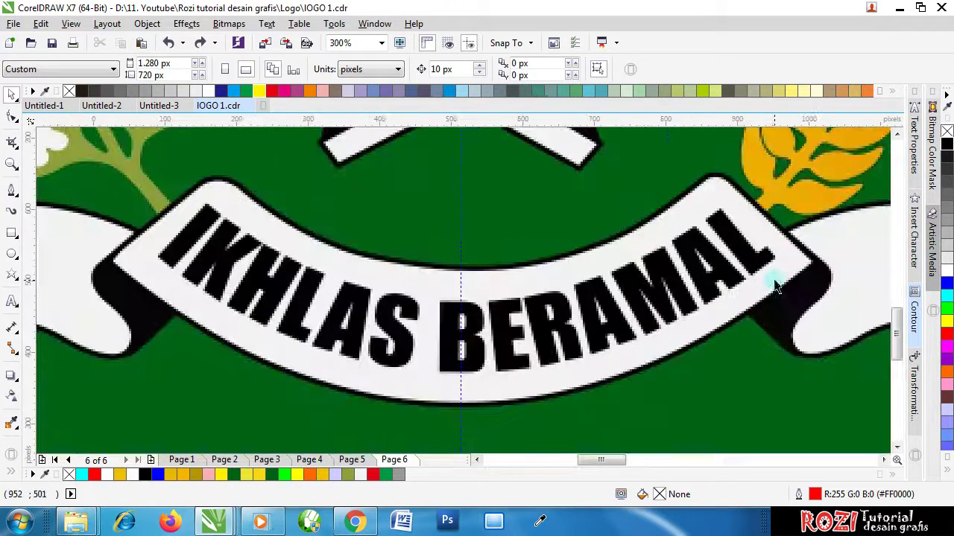
pyautogui.scroll(-1, 703, 304)
pyautogui.scroll(-1, 703, 302)
pyautogui.scroll(1, 205, 351)
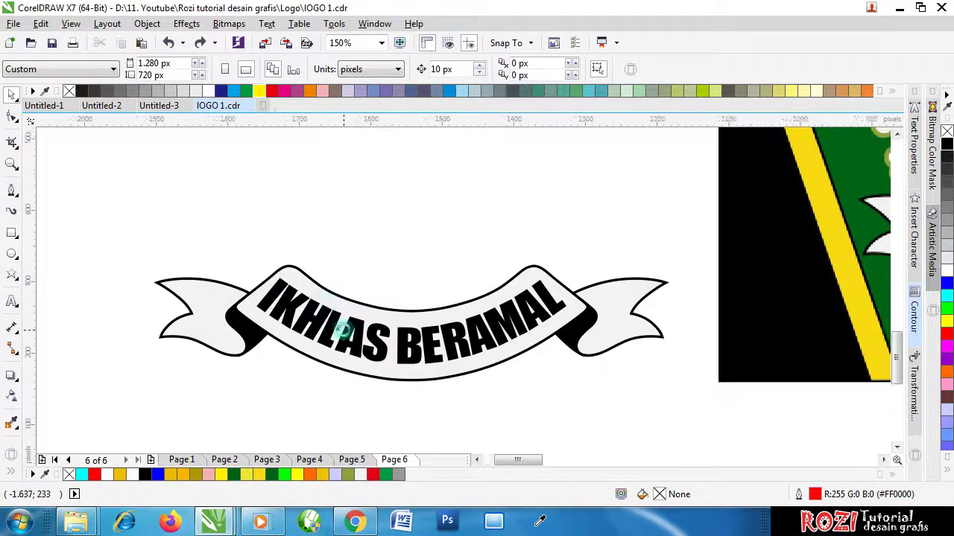
pyautogui.scroll(-1, 342, 330)
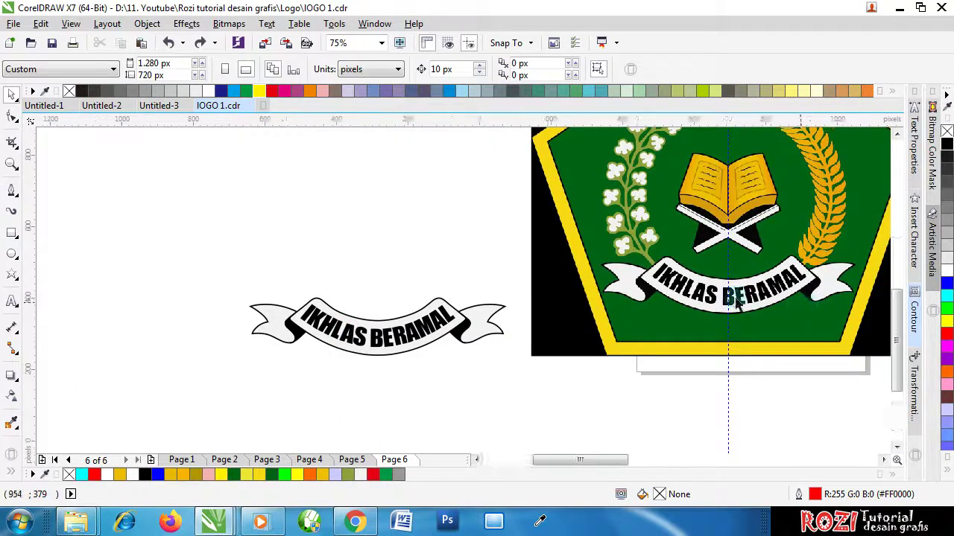
pyautogui.scroll(1, 735, 298)
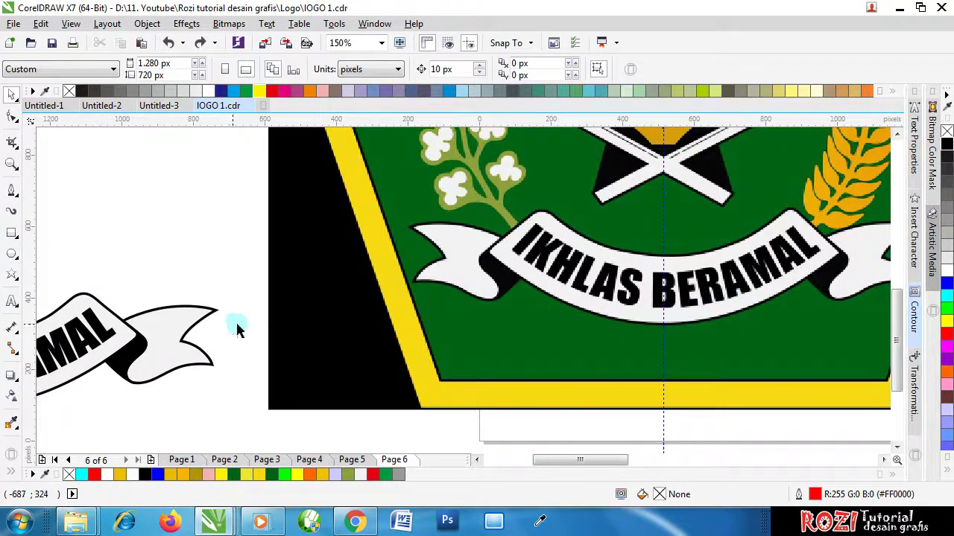
pyautogui.scroll(-2, 235, 330)
pyautogui.scroll(1, 143, 335)
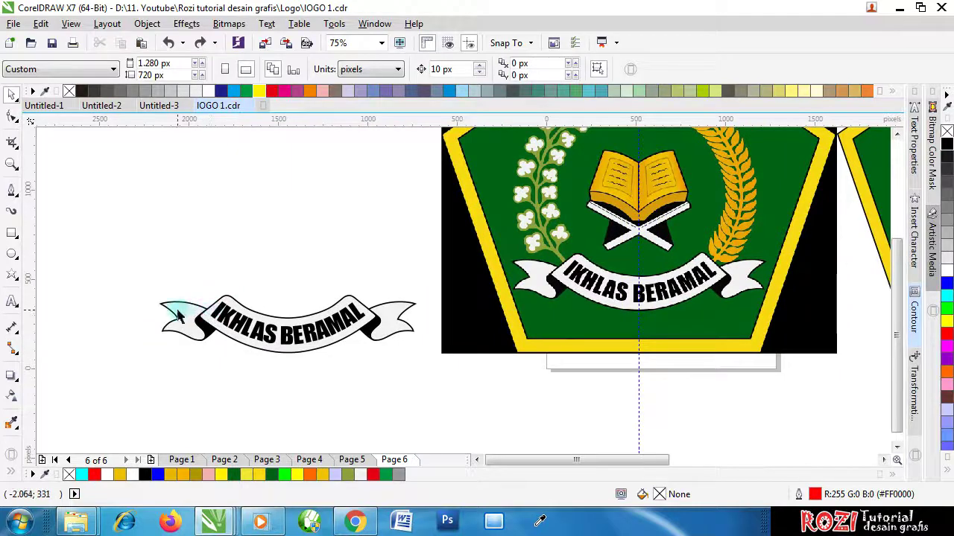
# Step: Group all nine ribbon and lettering objects and move the group onto the lower part of the redrawn green pentagon
pyautogui.moveTo(121, 240); pyautogui.dragTo(438, 412)
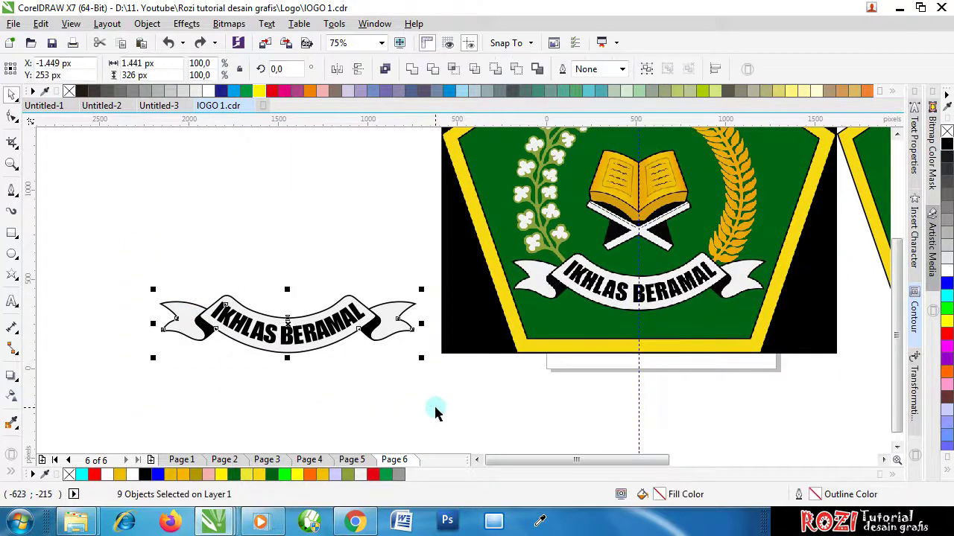
pyautogui.hotkey('ctrl', 'g')
pyautogui.scroll(-2, 259, 350)
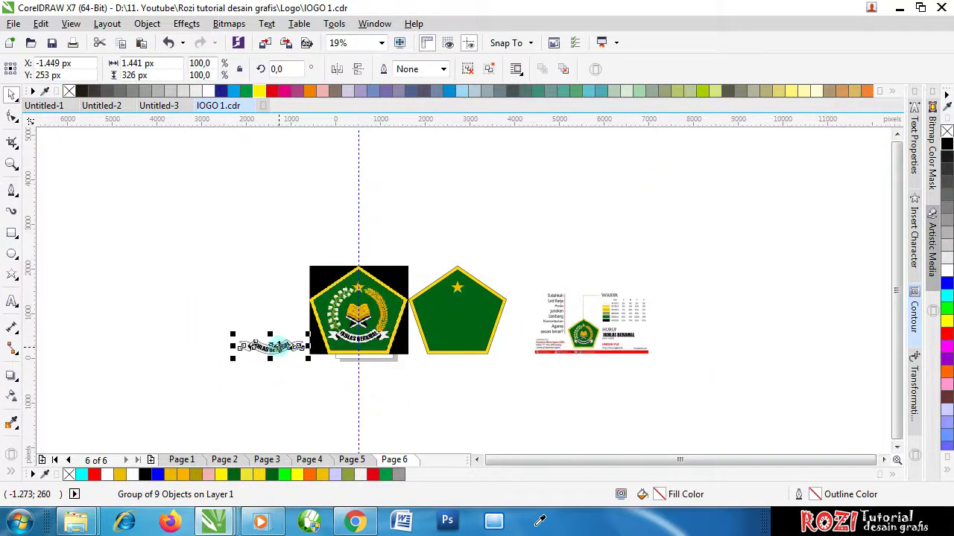
pyautogui.moveTo(241, 348); pyautogui.dragTo(420, 339)
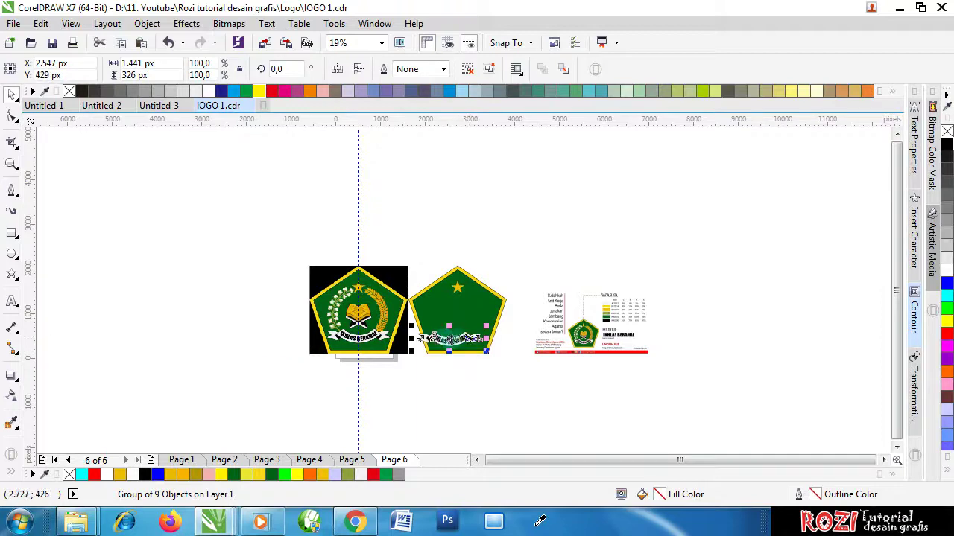
# Step: Centre the ribbon group horizontally on the redrawn green pentagon
pyautogui.scroll(3, 458, 330)
pyautogui.keyDown('shift'); pyautogui.click(465, 326); pyautogui.keyUp('shift')
pyautogui.press('c')
pyautogui.press('Escape')
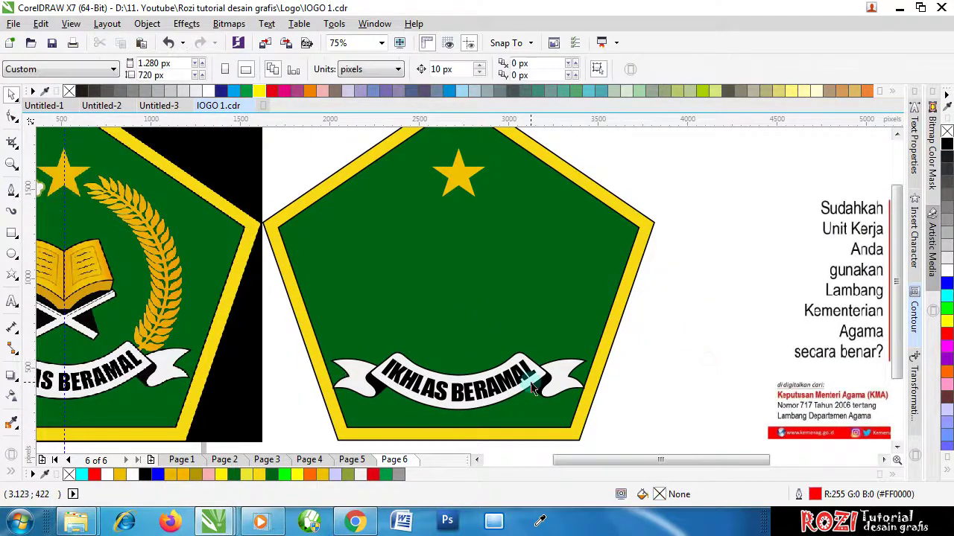
# Step: Move the ribbon group over the reference logo's ribbon and fine-position it so its lettering and lower edge match the reference
pyautogui.scroll(-3, 533, 388)
pyautogui.scroll(3, 462, 383)
pyautogui.scroll(-2, 238, 369)
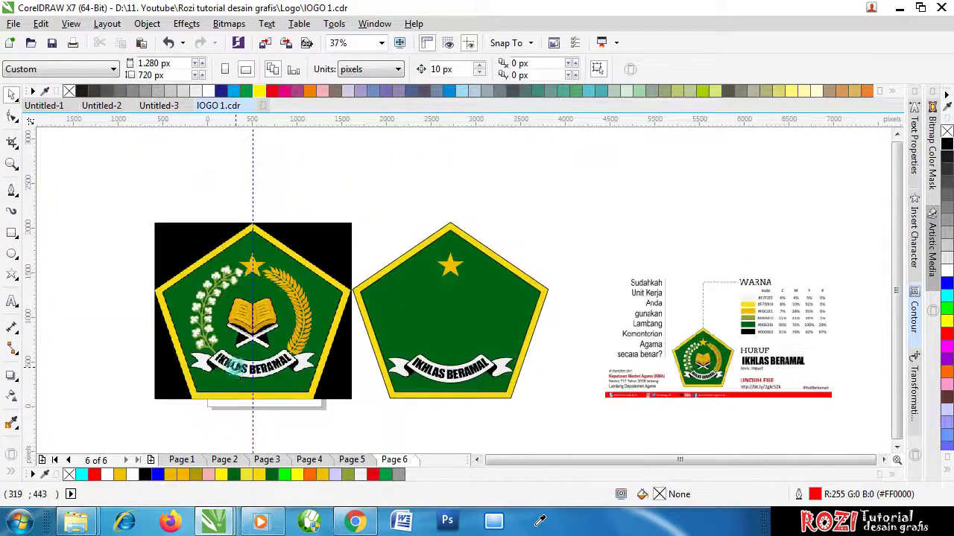
pyautogui.scroll(2, 237, 369)
pyautogui.moveTo(631, 373); pyautogui.dragTo(334, 397)
pyautogui.scroll(1, 269, 369)
pyautogui.scroll(2, 270, 369)
pyautogui.scroll(-2, 334, 397)
pyautogui.scroll(3, 331, 368)
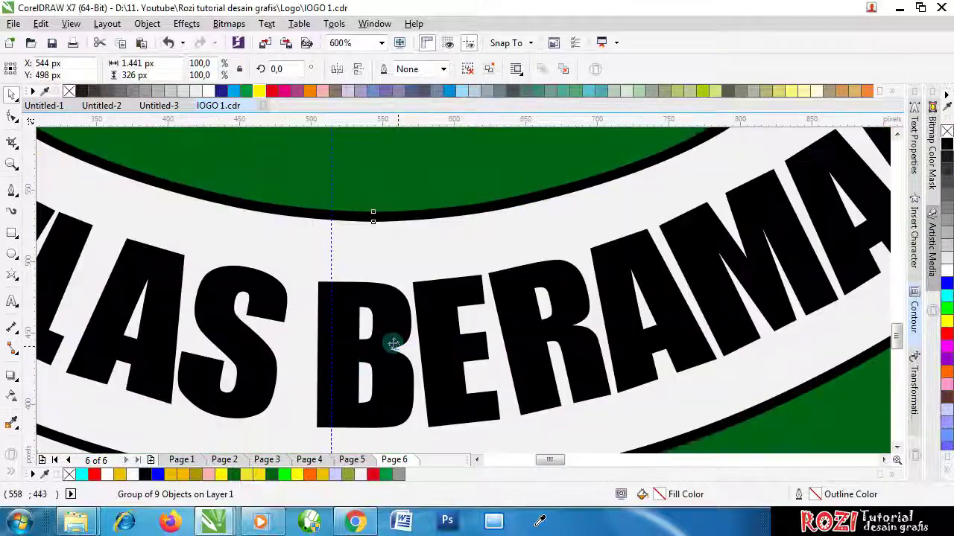
pyautogui.moveTo(390, 340); pyautogui.dragTo(410, 325)
pyautogui.scroll(-2, 351, 320)
pyautogui.scroll(1, 366, 361)
pyautogui.scroll(1, 427, 320)
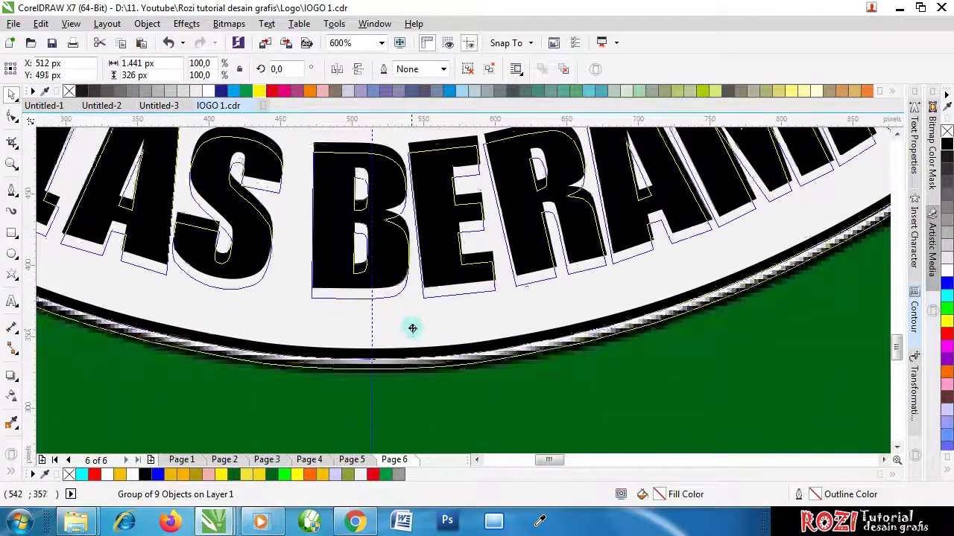
# Step: Centre the ribbon group horizontally on the redrawn pentagon, keeping the height matched to the reference logo
pyautogui.scroll(-3, 411, 326)
pyautogui.keyDown('shift'); pyautogui.click(628, 334); pyautogui.keyUp('shift')
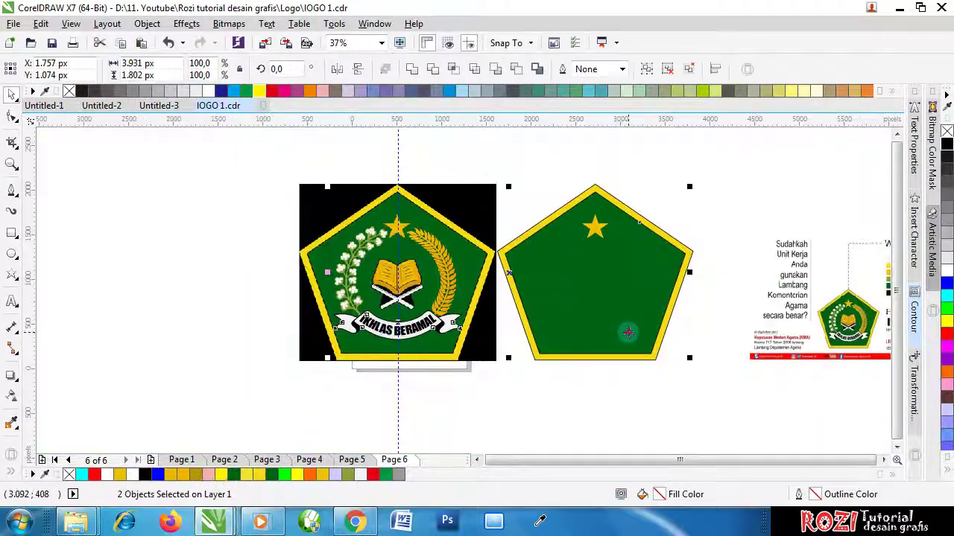
pyautogui.press('c')
pyautogui.click(708, 375)
pyautogui.scroll(2, 643, 331)
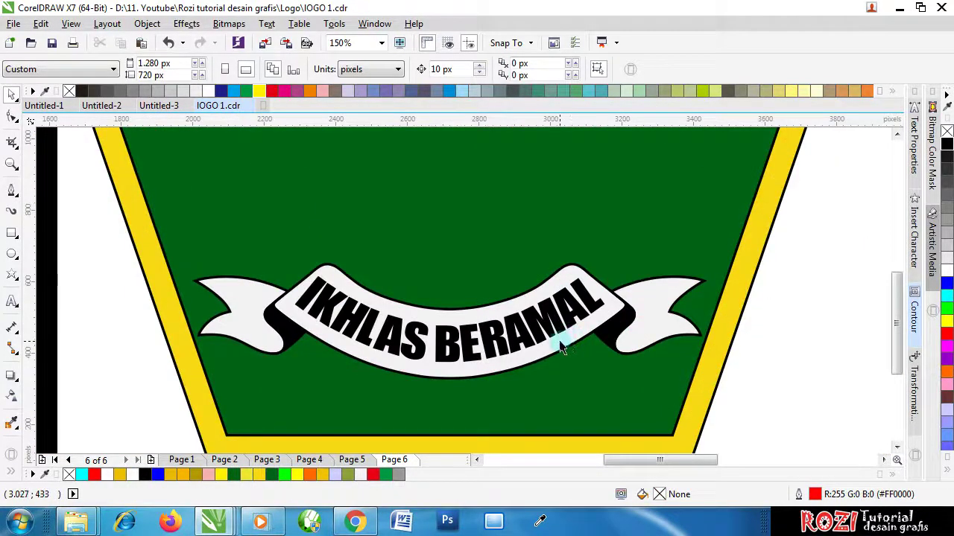
pyautogui.scroll(-3, 561, 353)
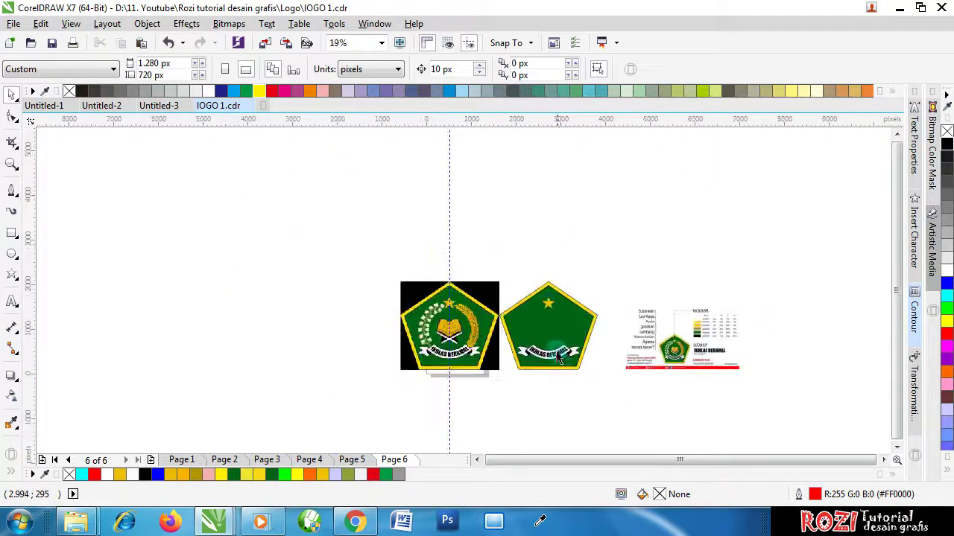
pyautogui.scroll(1, 559, 344)
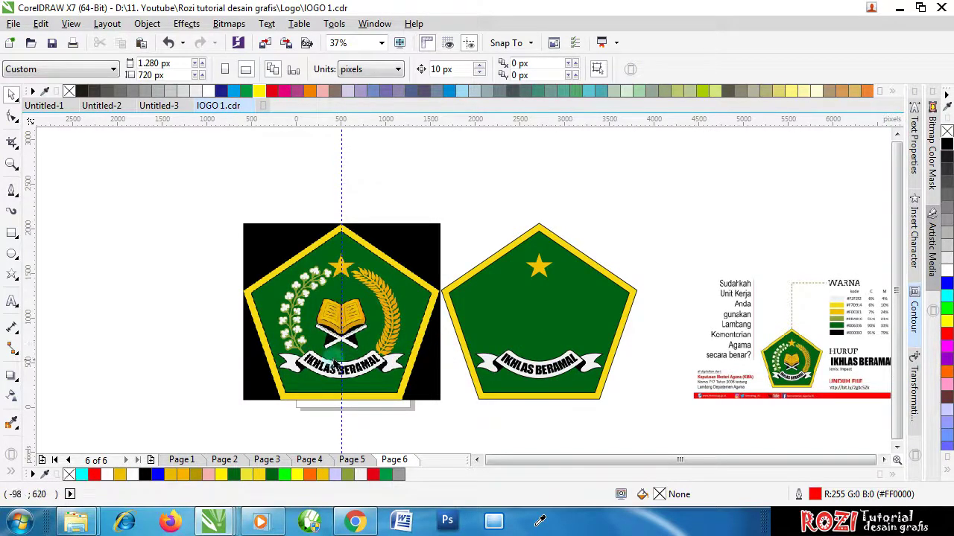
pyautogui.scroll(2, 298, 336)
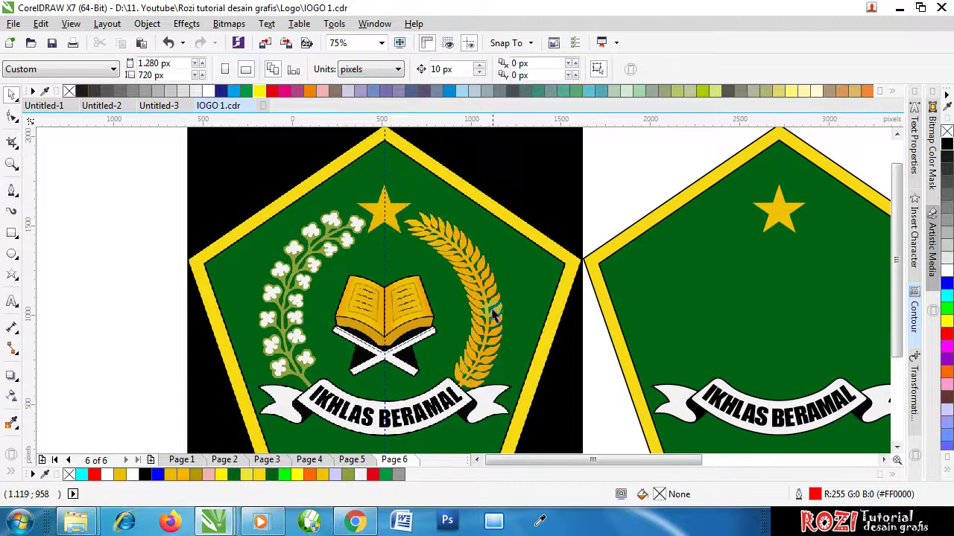
pyautogui.scroll(-1, 434, 326)
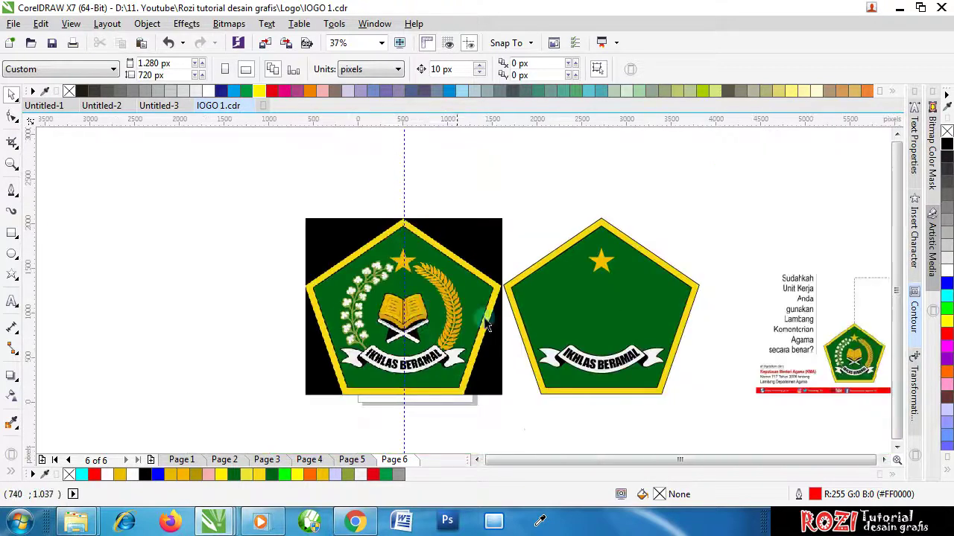